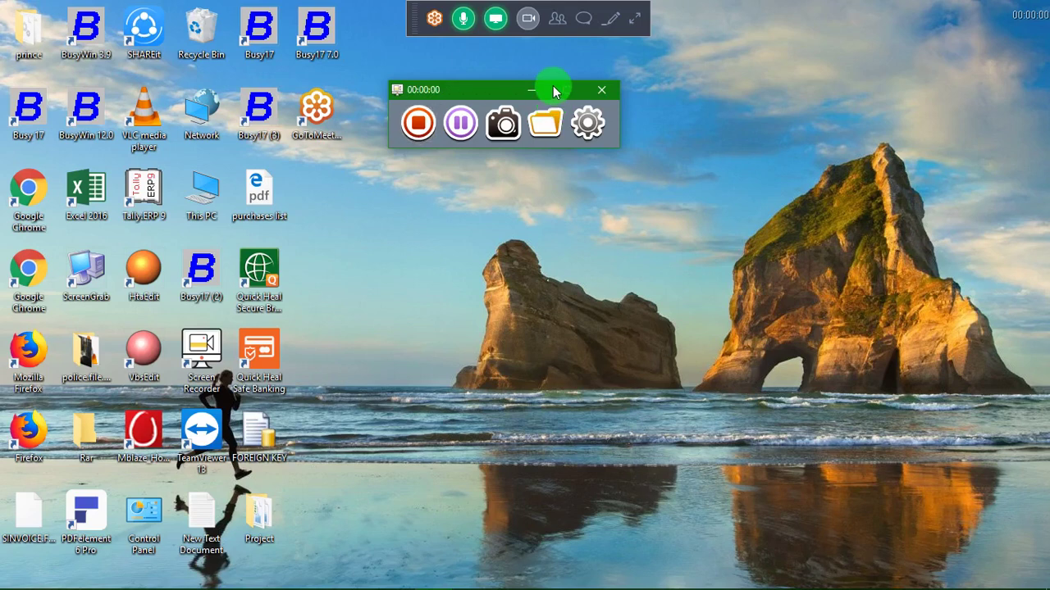
Minimise the screen recorder to the taskbar and bring the 1.Project Excel workbook forward
left_click(533, 89)
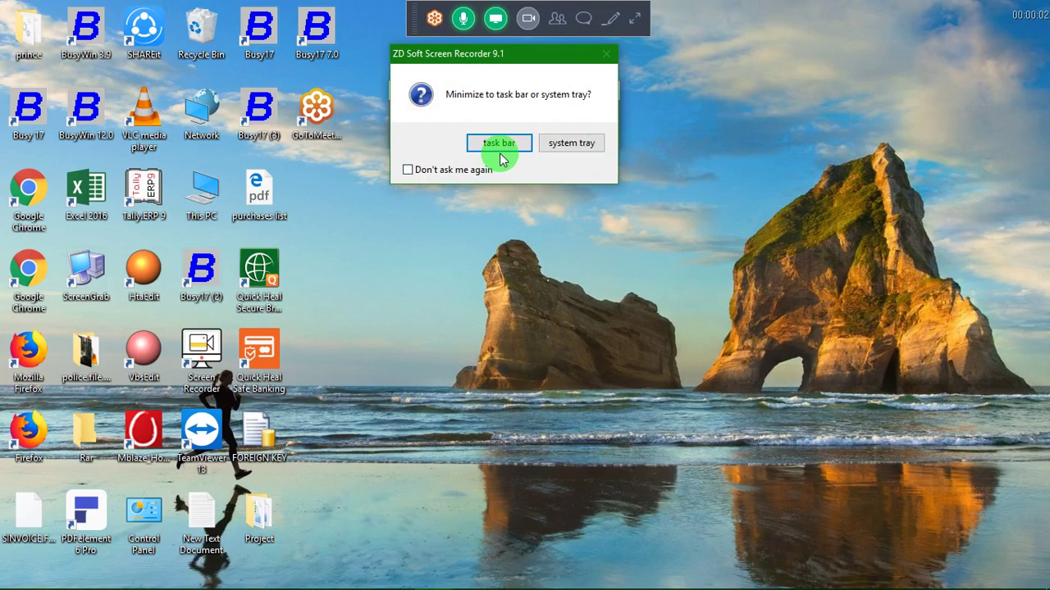
left_click(500, 147)
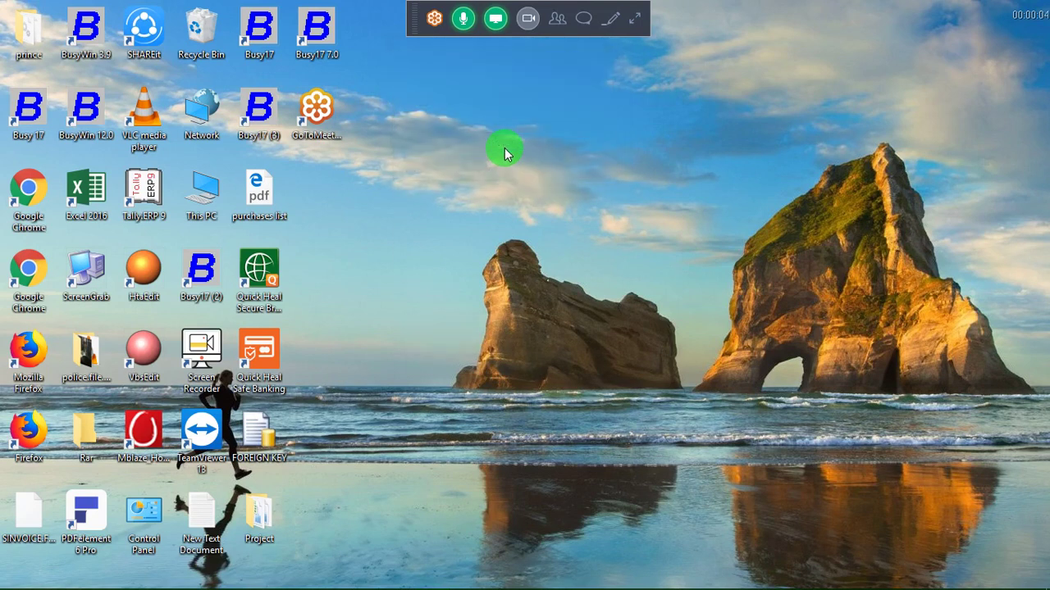
key("alt+Tab")
key("alt+Tab")
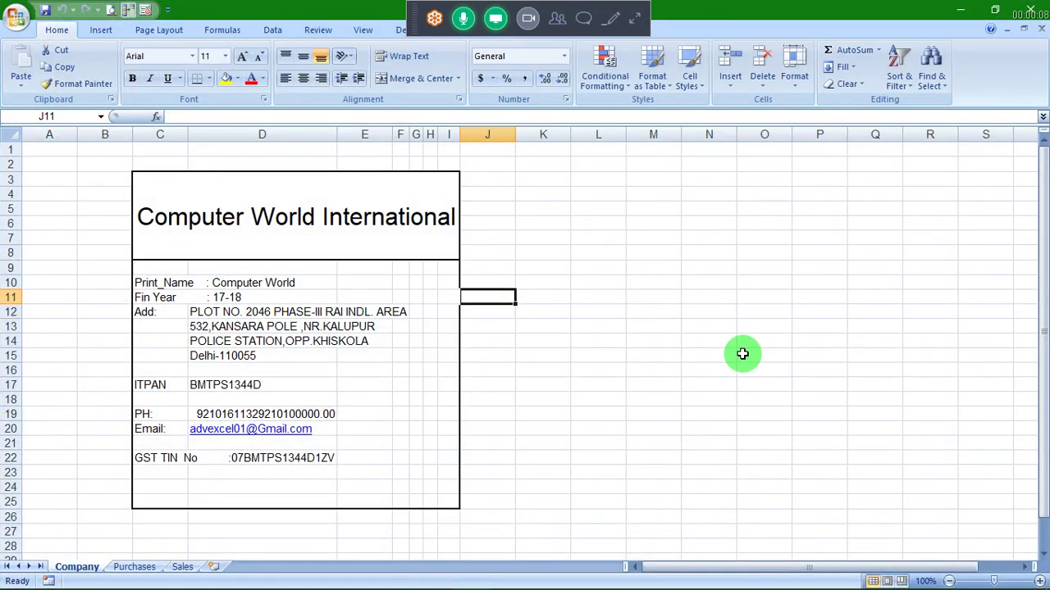
Check the input language and speaker volume flyouts in the taskbar tray
left_click(945, 575)
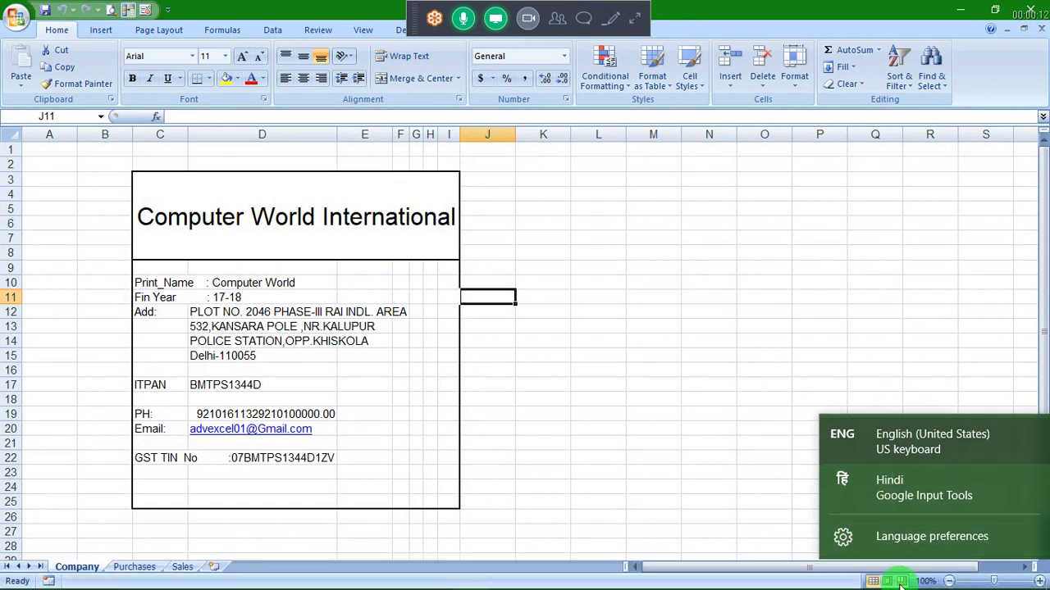
left_click(874, 579)
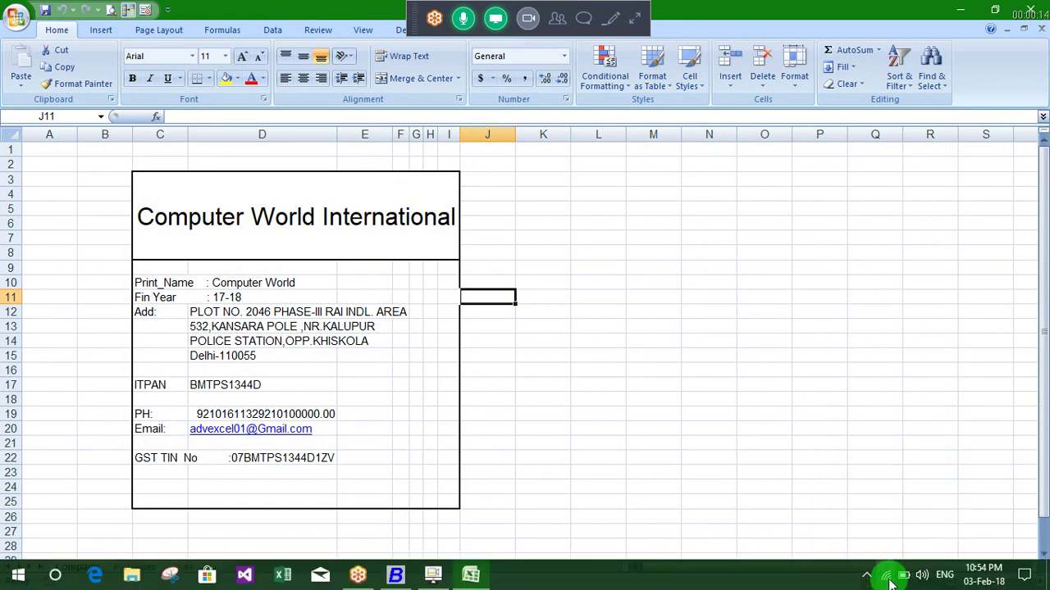
left_click(889, 579)
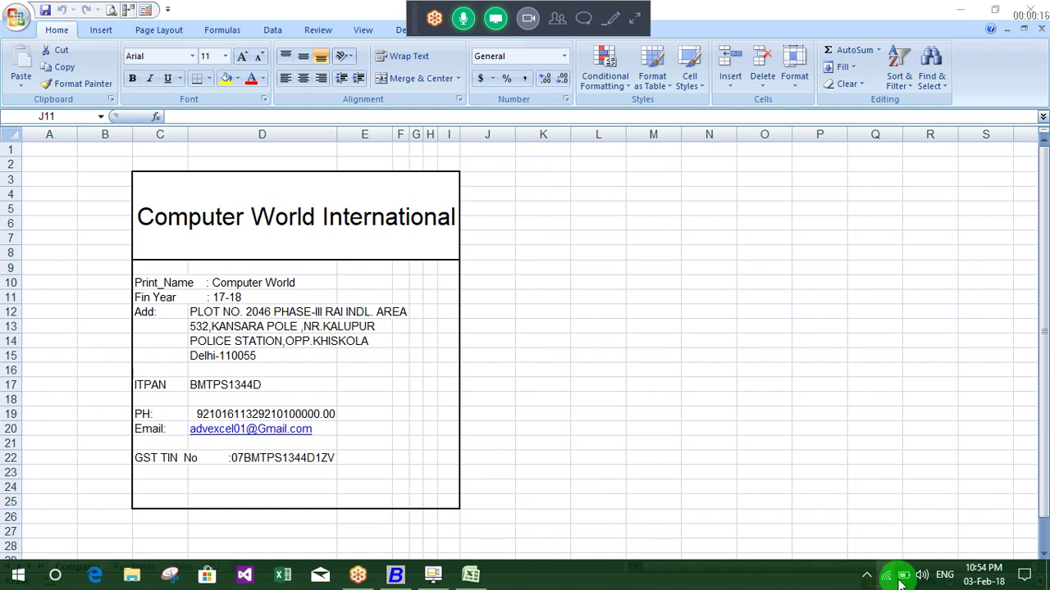
left_click(920, 579)
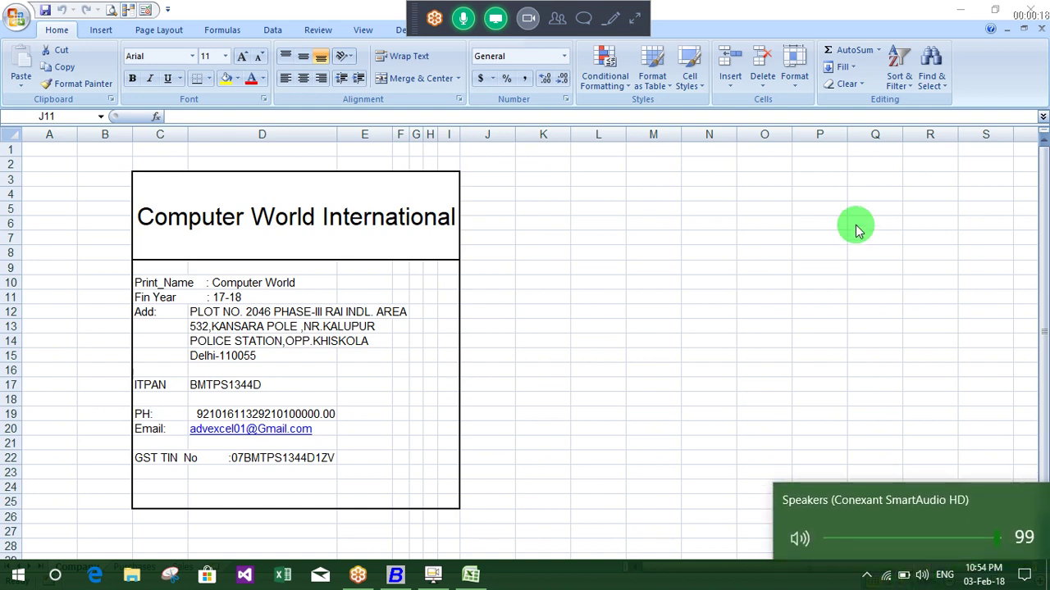
Select the Company sheet's merged title cell C3, then switch to Busy 17
left_click(855, 227)
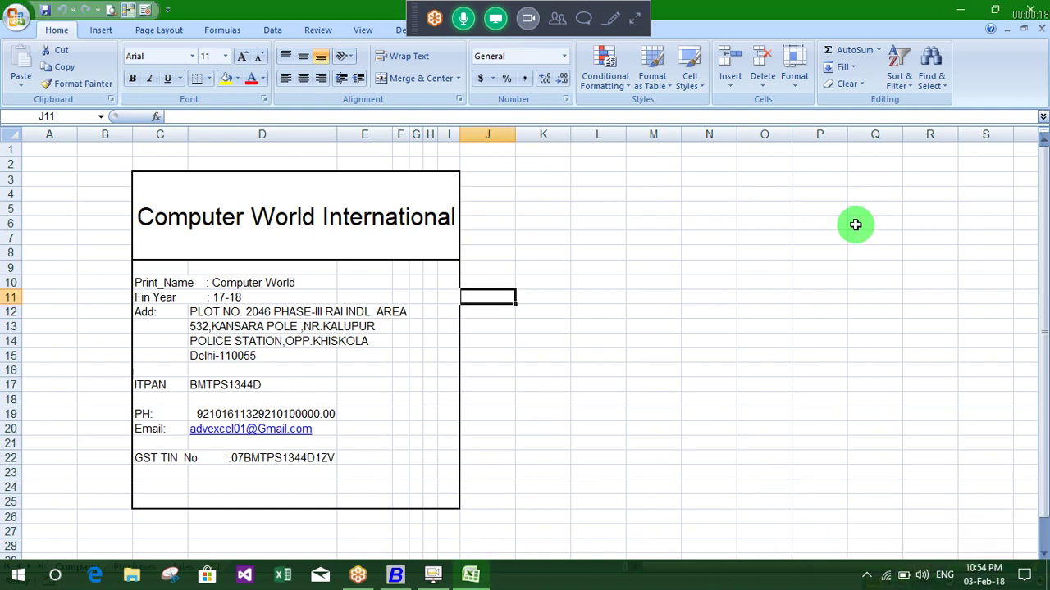
left_click(209, 203)
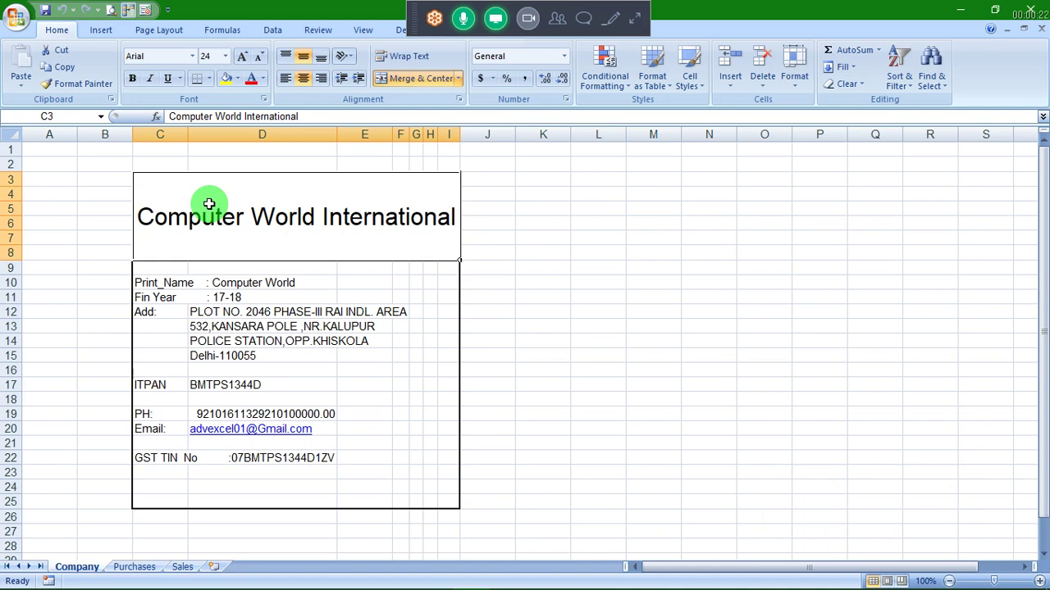
key("alt+Tab")
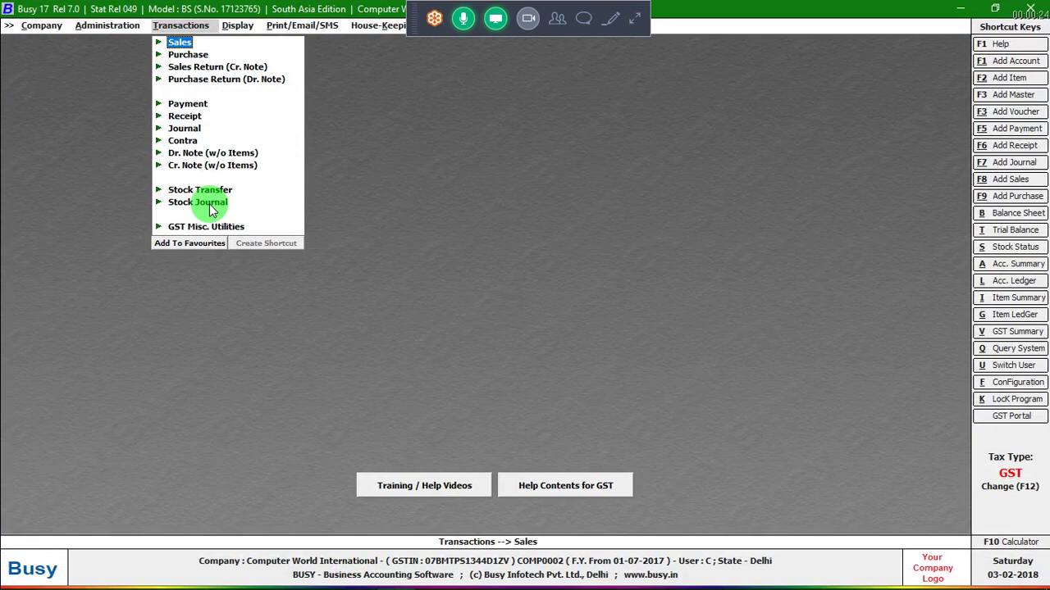
In Busy, list the Purchase vouchers for 01-07-2017 to 15-07-2017 with default options
key("Down")
key("Return")
key("Down")
key("Down")
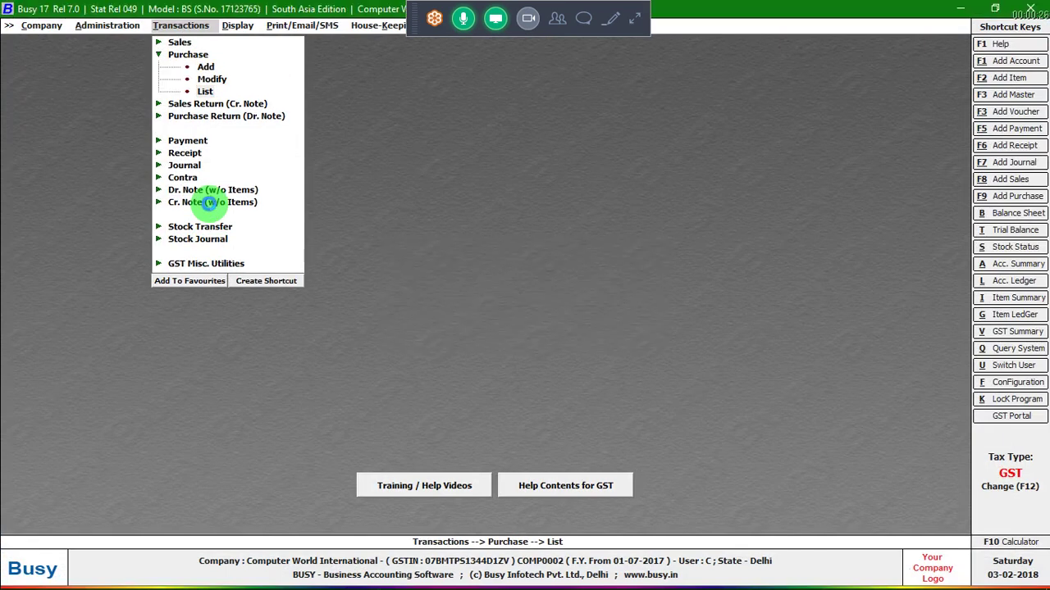
key("Return")
key("Return")
key("Return")
key("Return")
key("Return")
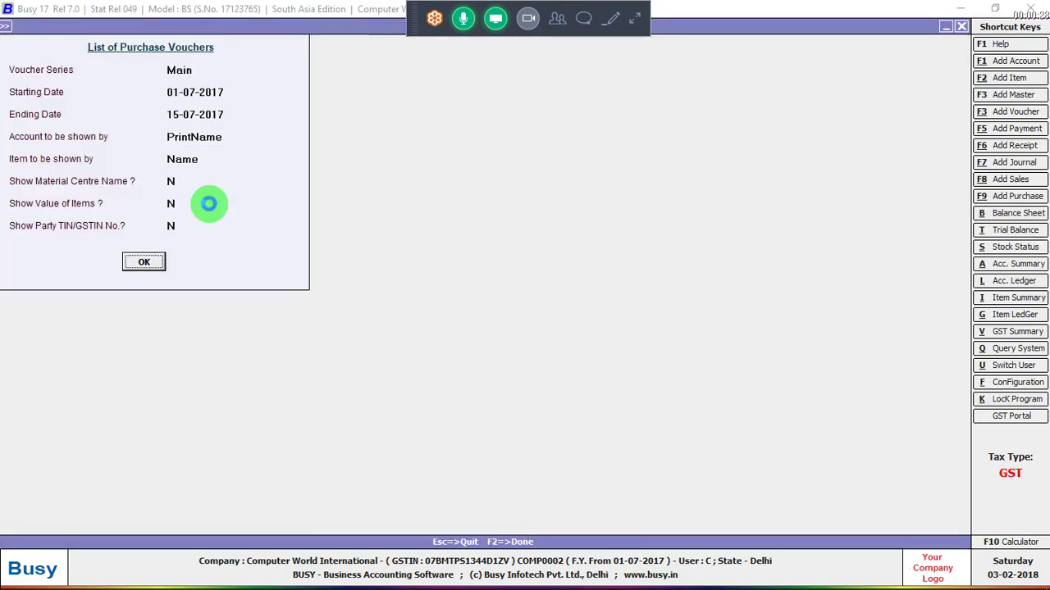
key("Return")
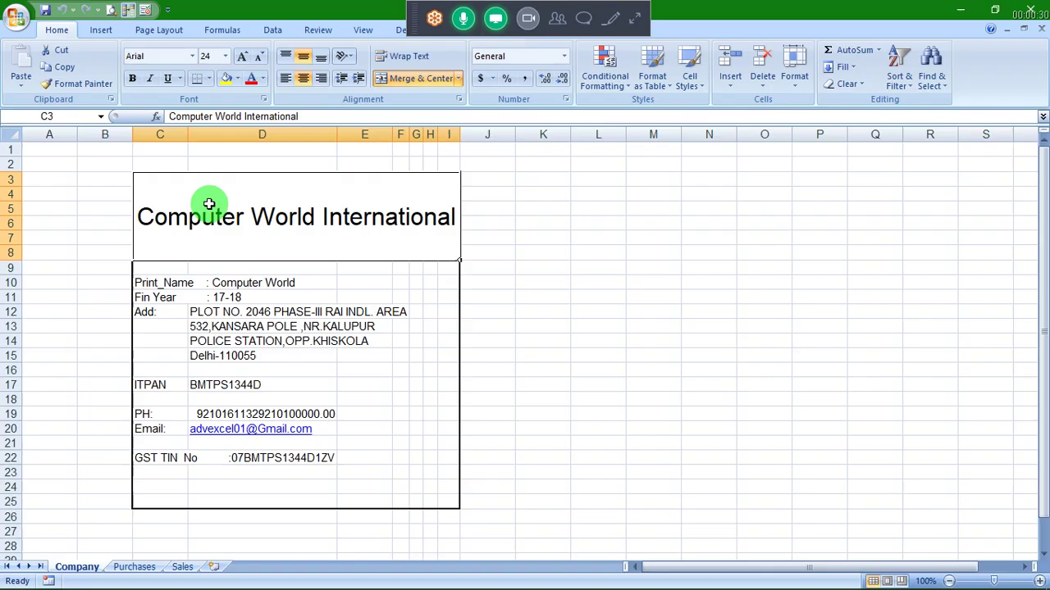
Review the Sales sheet's invoice rows from column A, then return to Busy 17
left_click(135, 568)
left_click(179, 566)
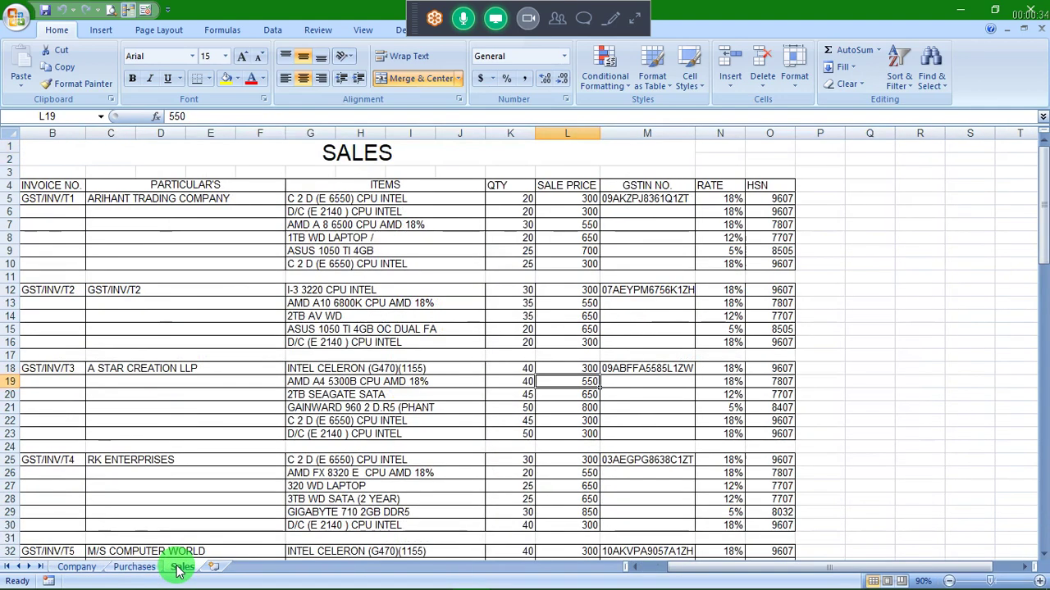
left_click(279, 259)
key("Left")
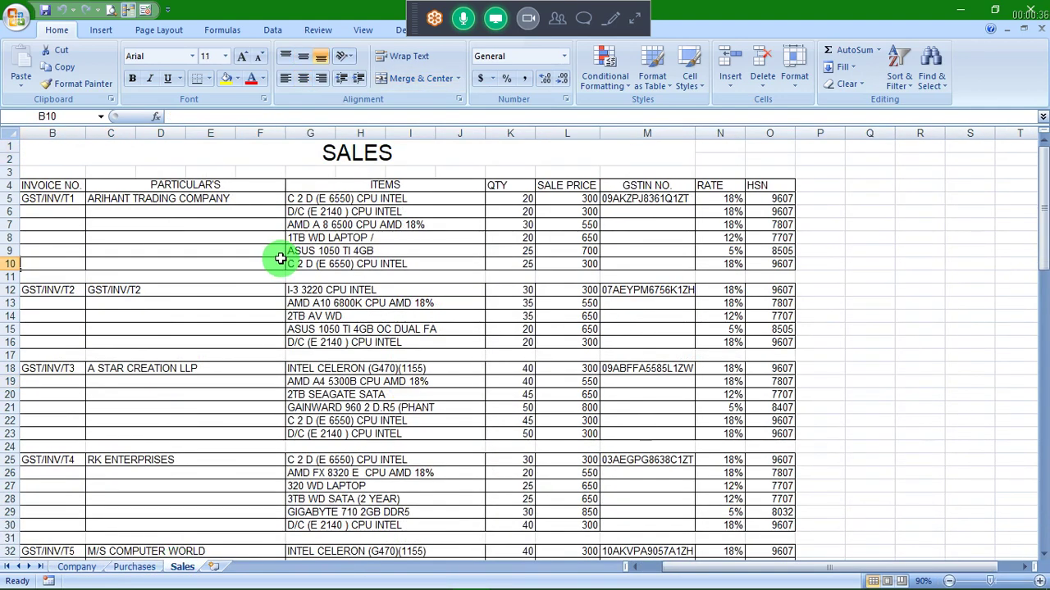
key("Left")
key("alt+Tab")
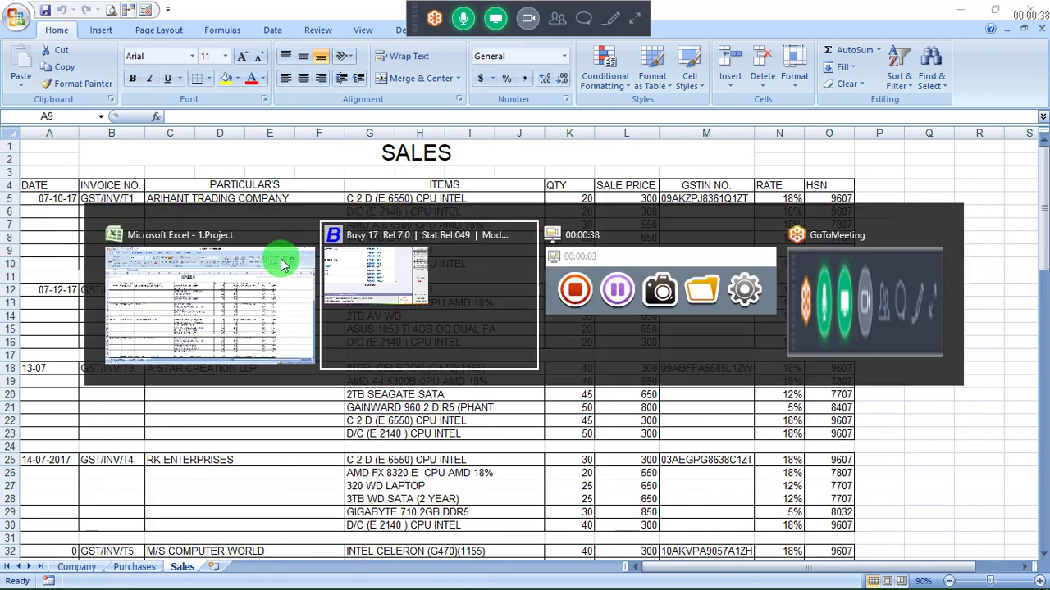
key("Escape")
key("Escape")
View the List of Sales Vouchers for 01-07-2017 to 15-07-2017, then close it
key("Up")
key("Up")
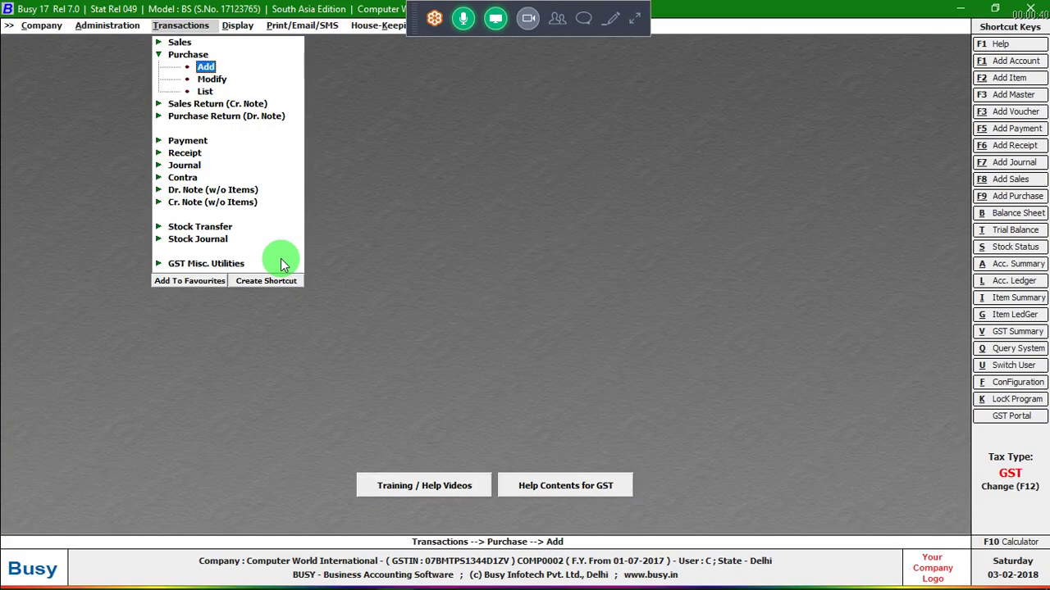
key("Up")
key("Up")
key("Right")
key("Down")
key("Down")
key("Down")
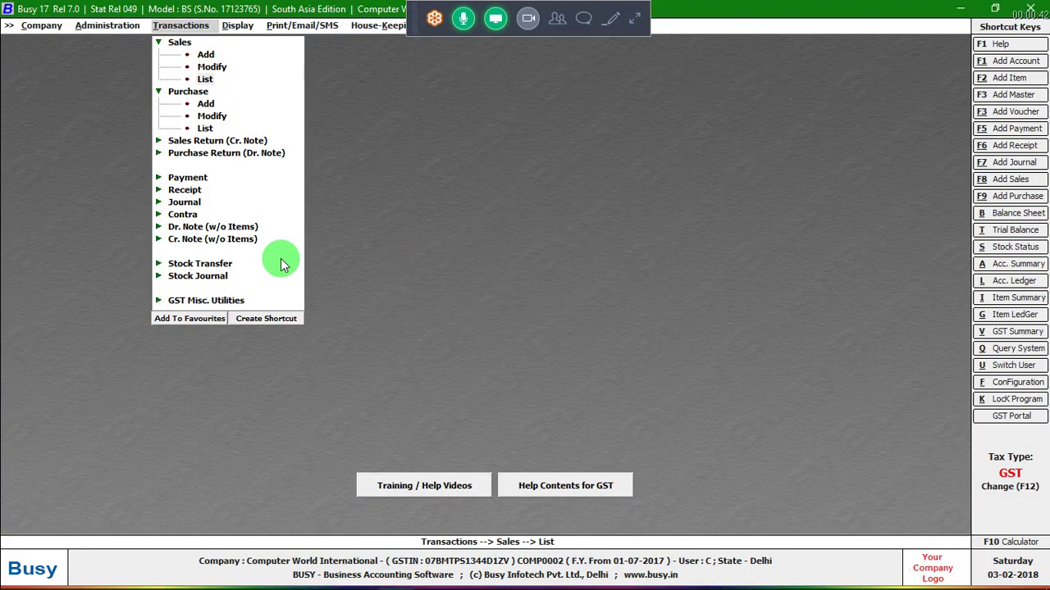
key("Return")
key("Return")
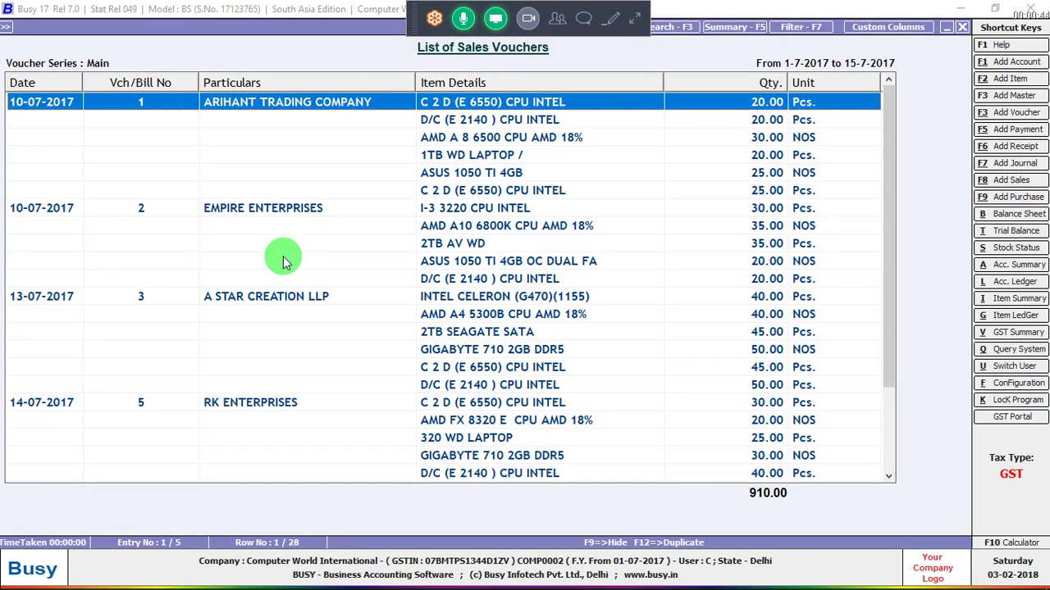
key("Escape")
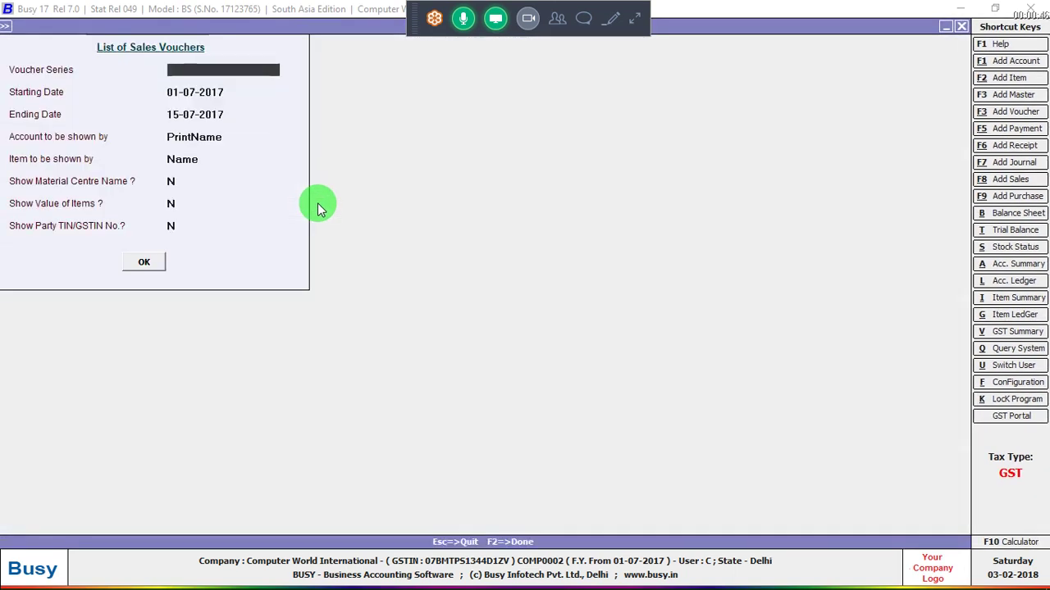
key("Escape")
key("Escape")
Open the GST Summary report under Display > GST Reports > GST Summaries
key("Right")
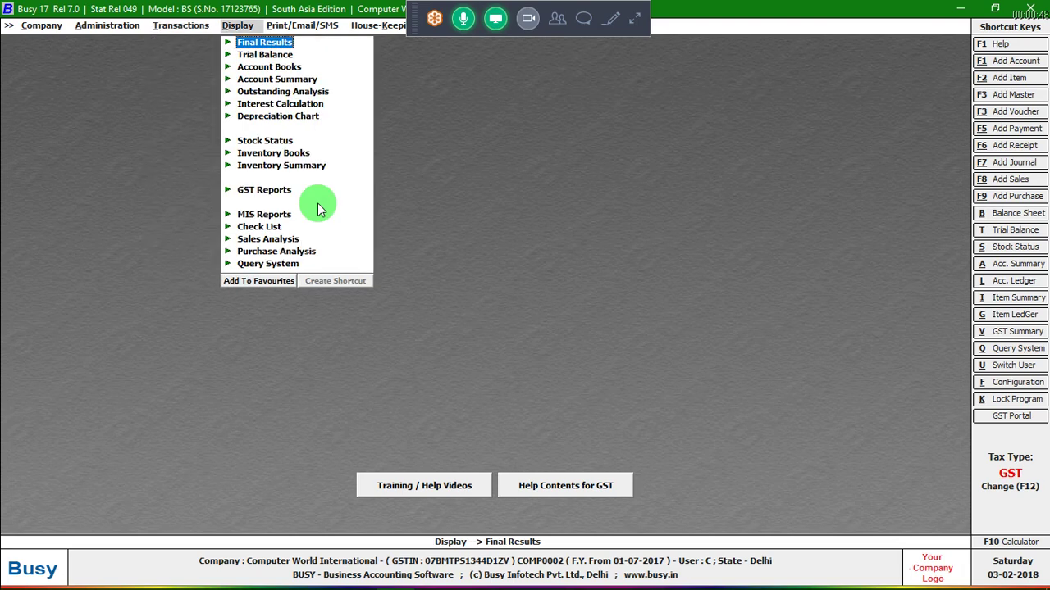
key("Left")
key("Right")
key("Down")
key("Down")
key("Down")
key("Down")
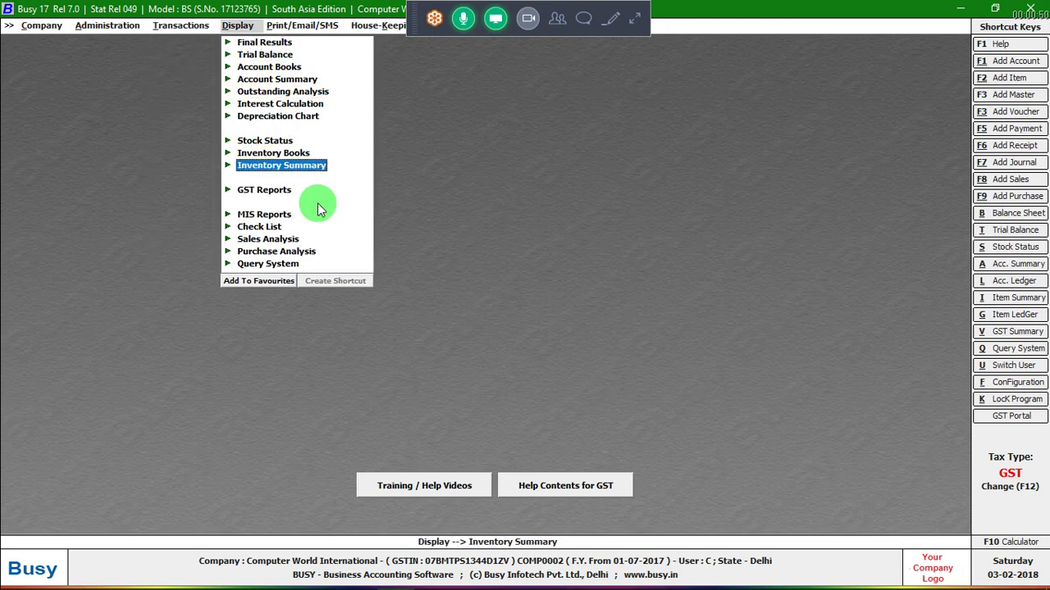
key("Down")
key("Return")
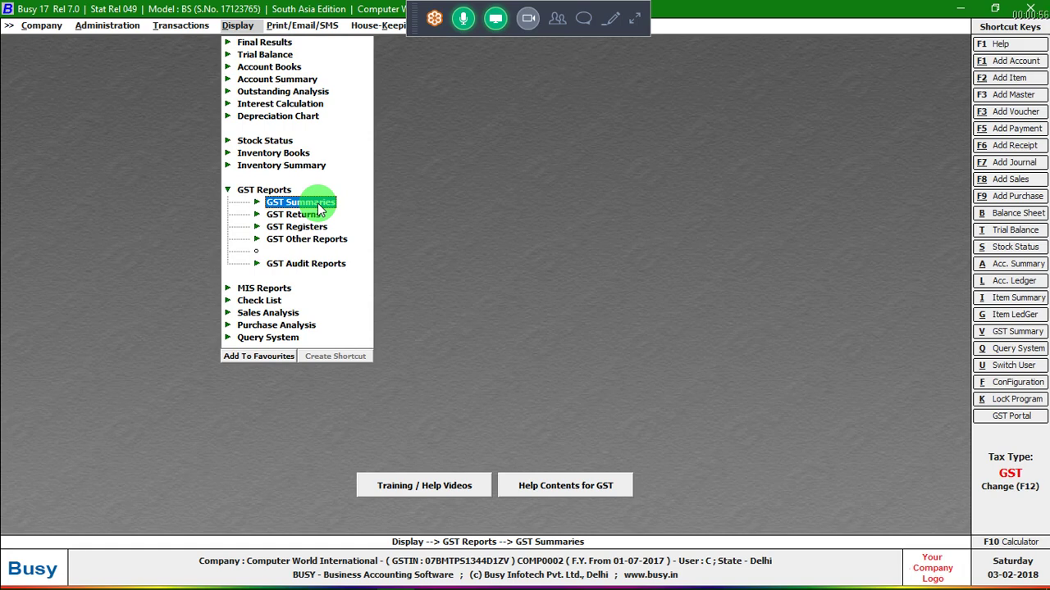
key("Return")
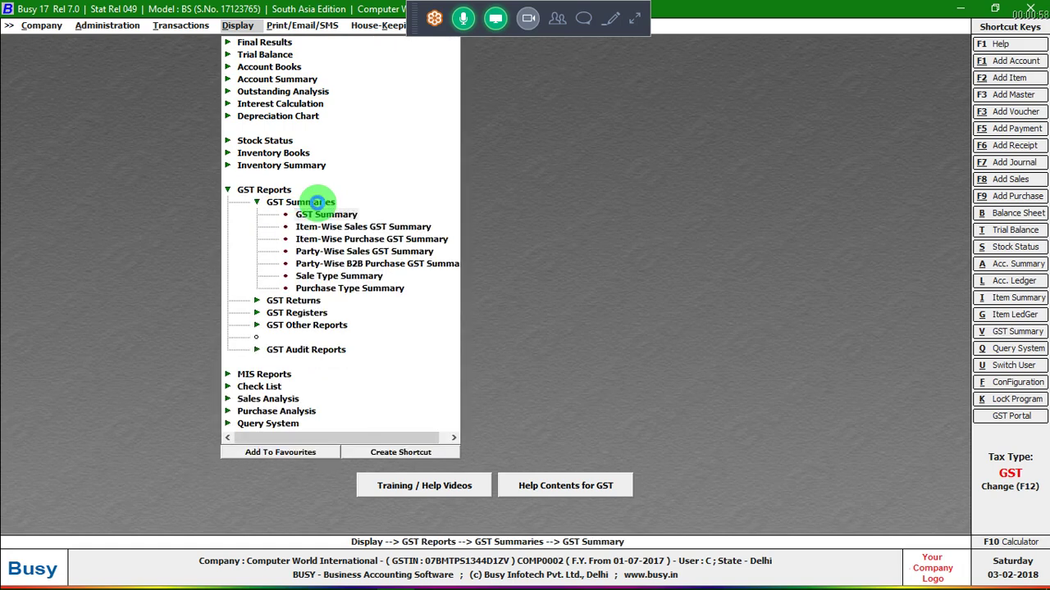
key("Return")
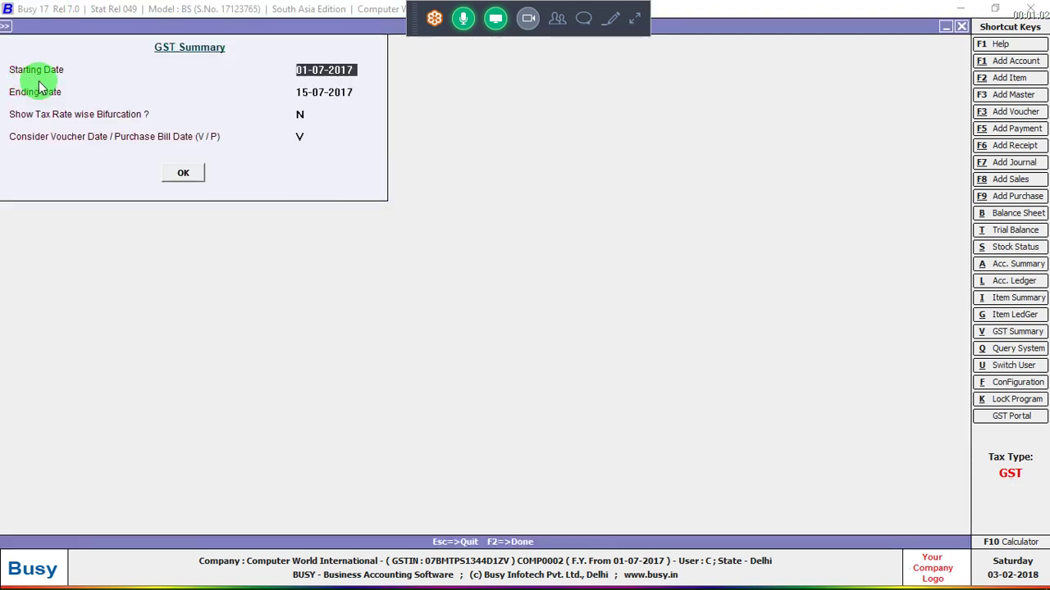
Set the report period to 01-07-2017 through 31-07-2017, keeping the voucher-date basis
type("1-7")
key("Return")
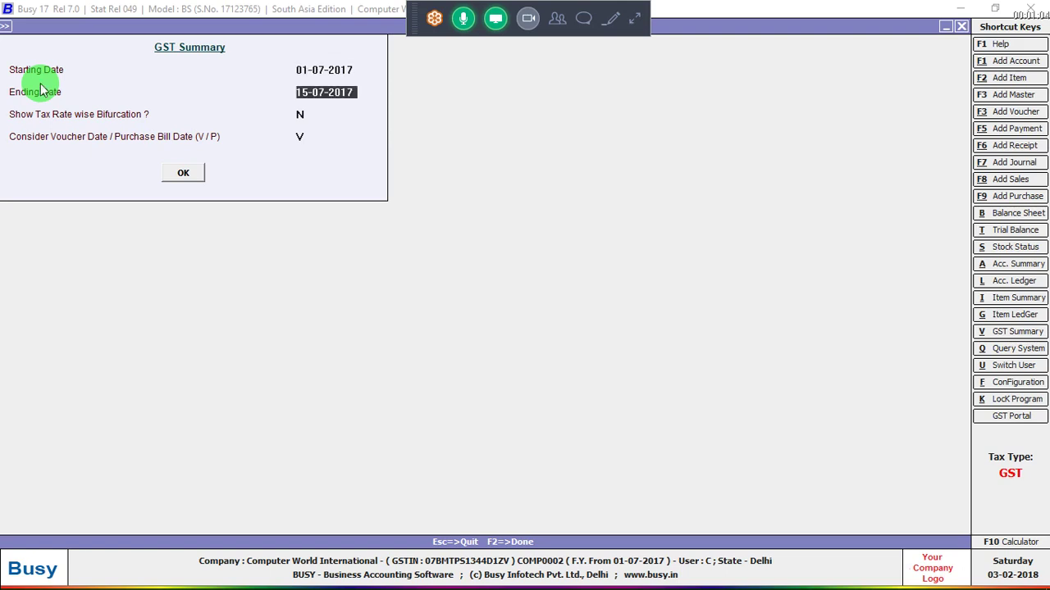
type("3")
key("Return")
key("Return")
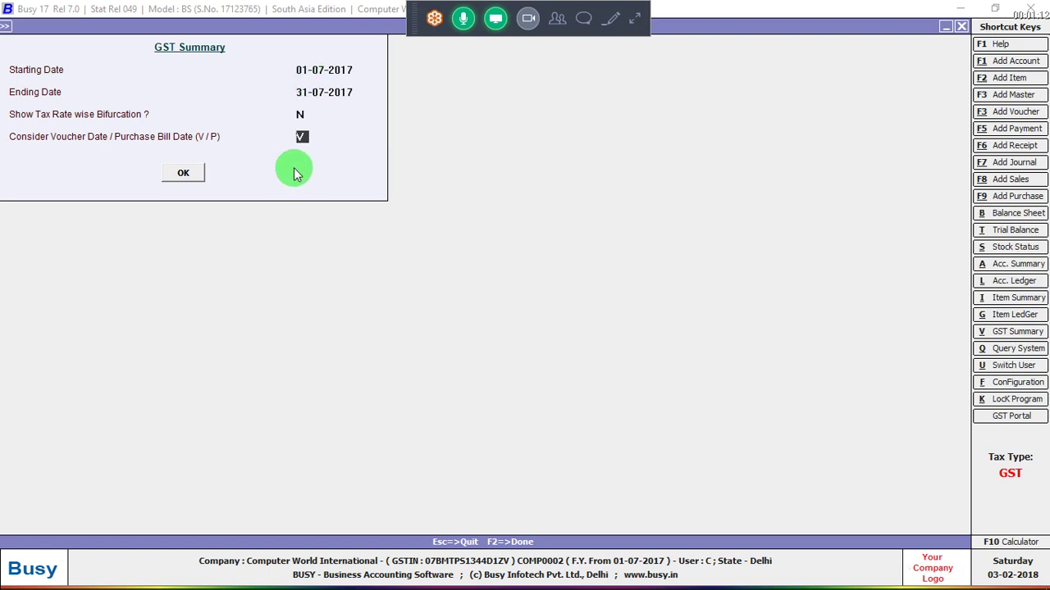
key("Return")
key("Return")
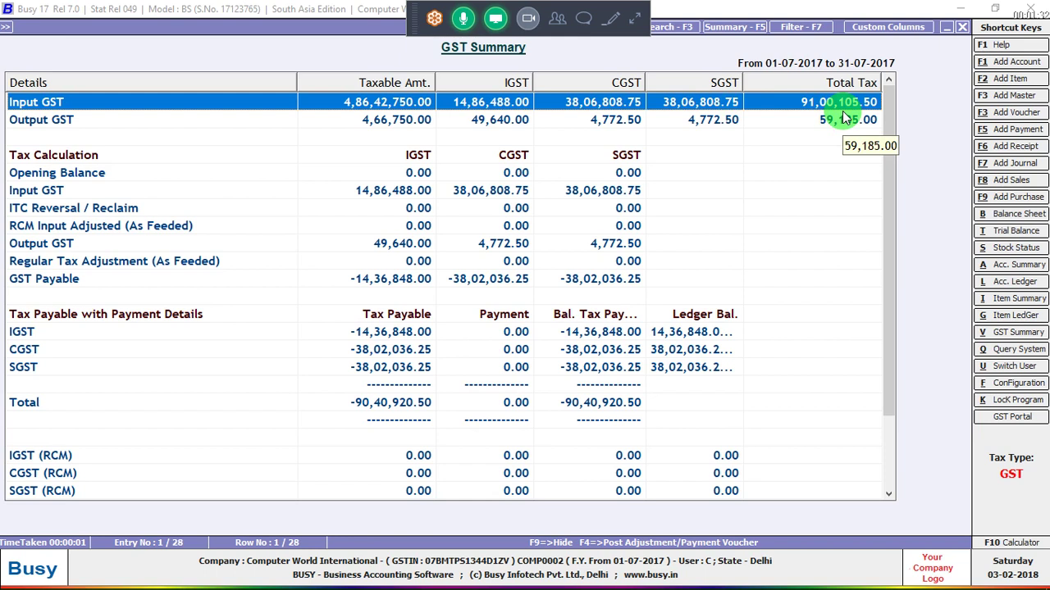
Read the Output GST totals (IGST 49,640.00, CGST/SGST 4,772.50), then return to Excel
left_click(389, 123)
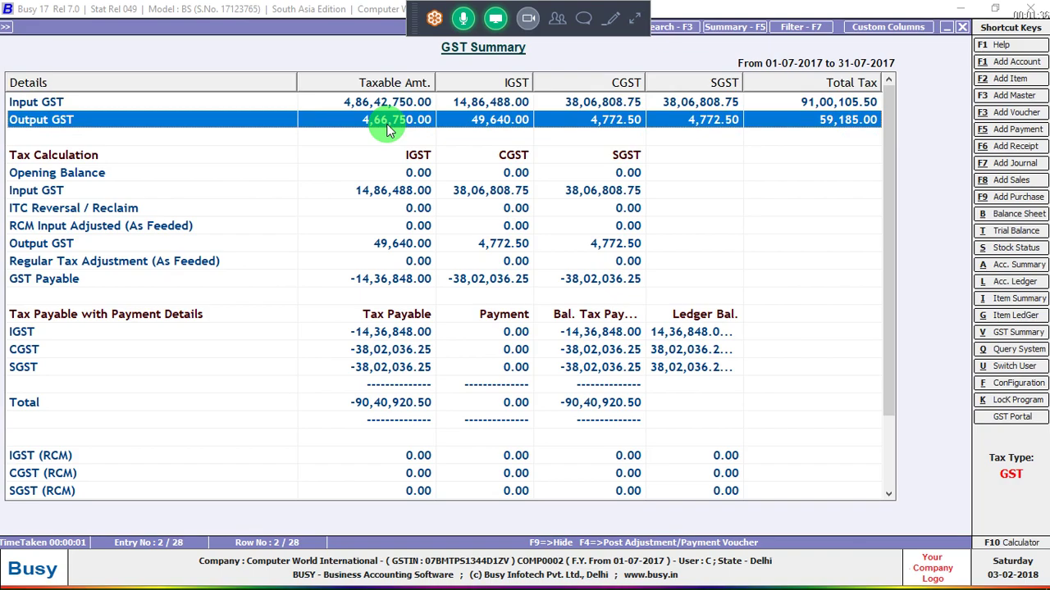
key("alt+Tab")
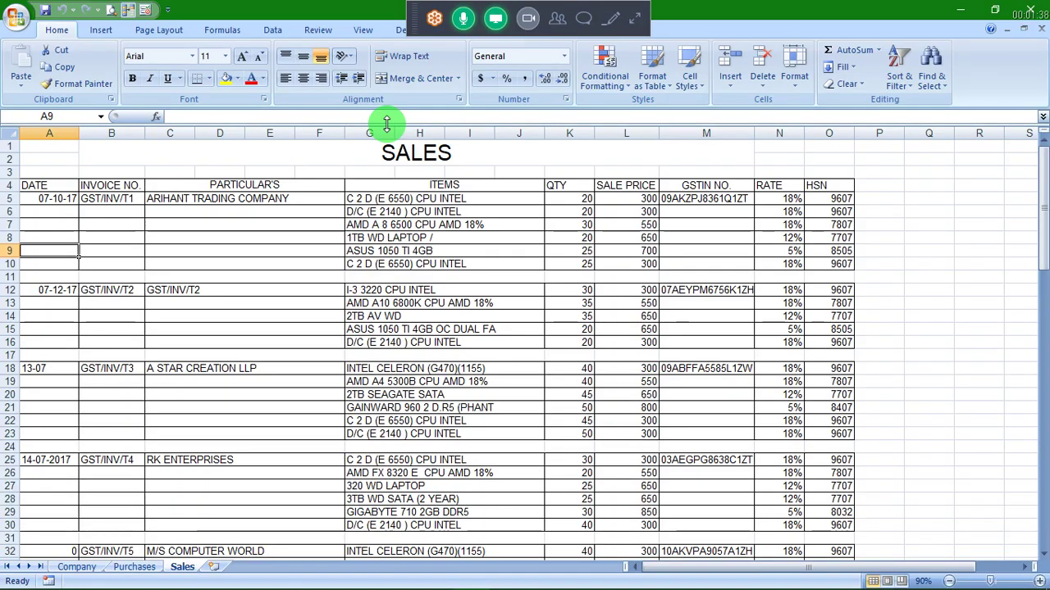
Below the last sales invoice, type the label 'input' in B39
key("Down")
key("Down")
key("Down")
key("Down")
key("Down")
key("Down")
key("ctrl+Down")
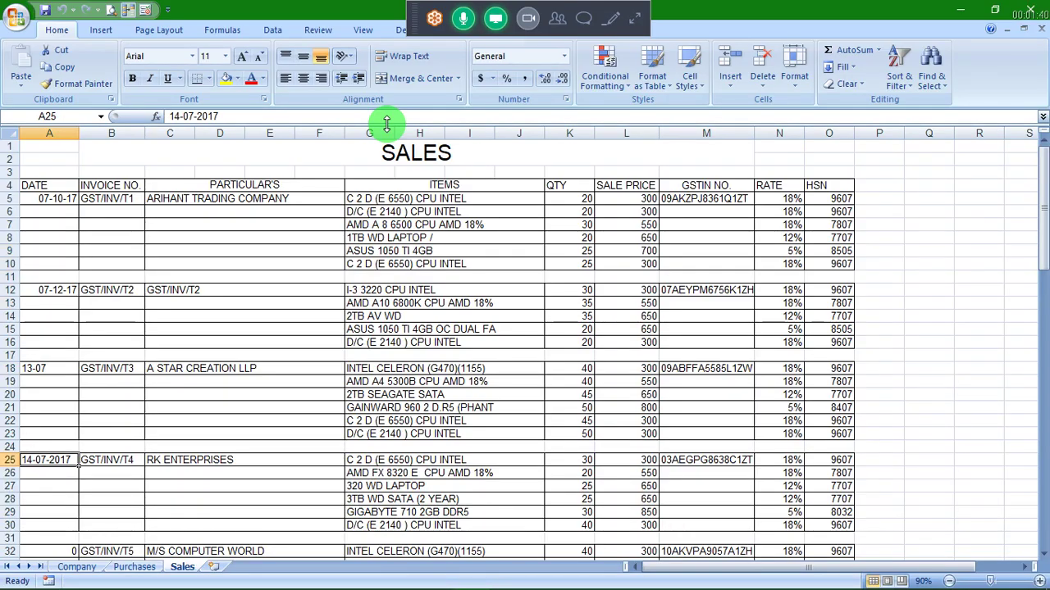
key("ctrl+Down")
key("ctrl+Down")
key("ctrl+Up")
key("Down")
key("Down")
key("Down")
key("Down")
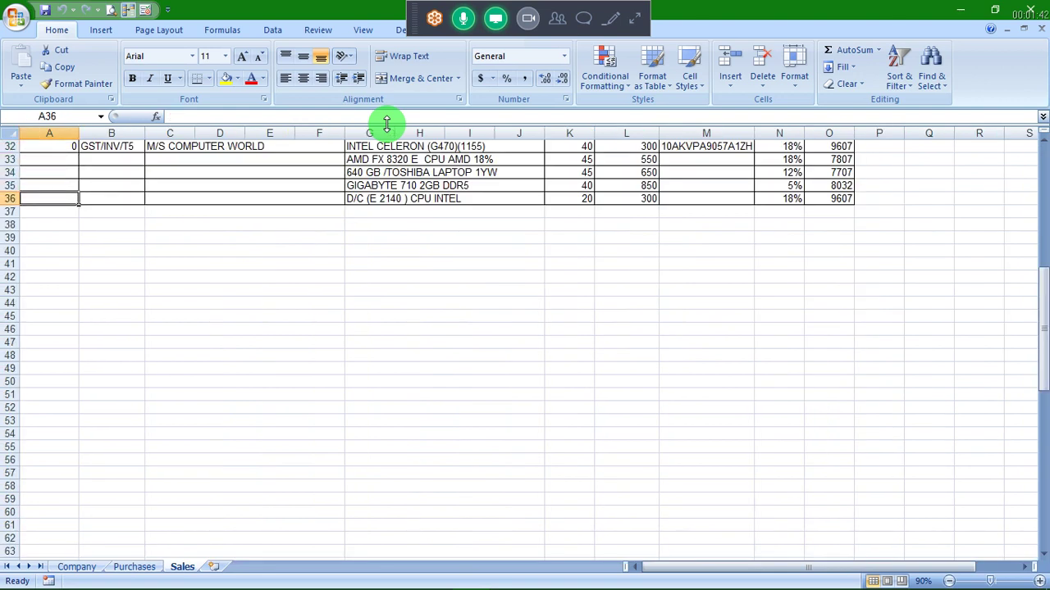
key("Down")
key("Down")
key("Down")
key("Right")
type("inp")
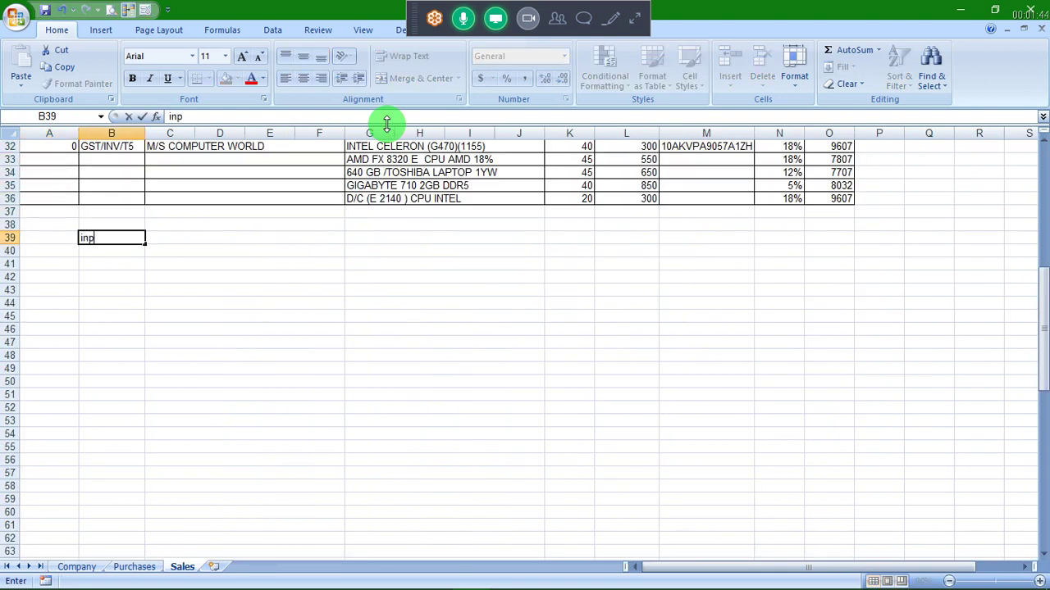
key("Return")
Merge C39:F39 and enter 'purchase' in it
key("Up")
key("Right")
key("shift+Right")
key("shift+Right")
key("shift+Right")
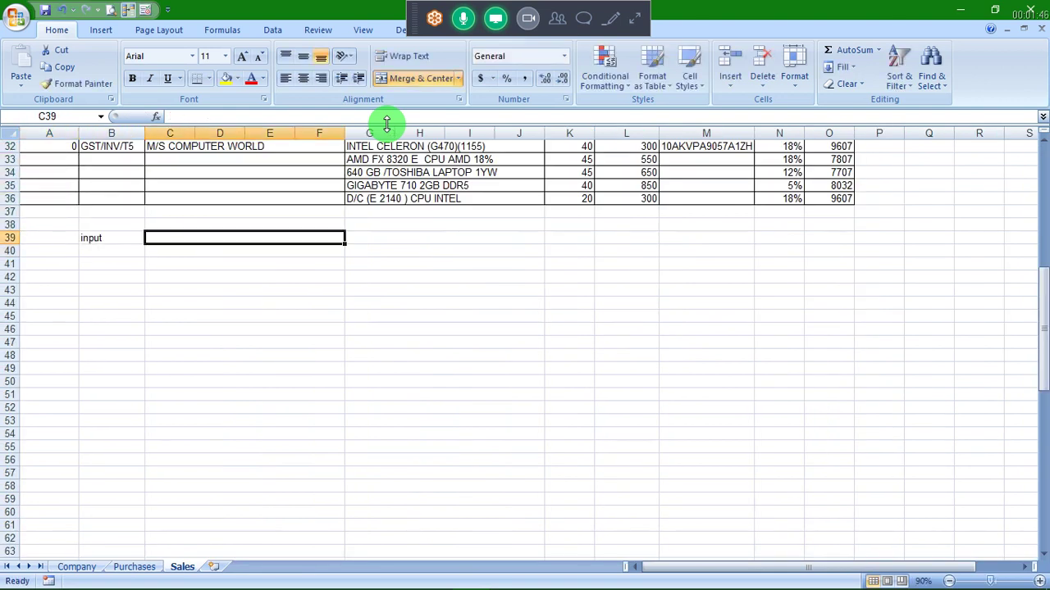
key("alt+h")
type("mcpurchase")
key("Return")
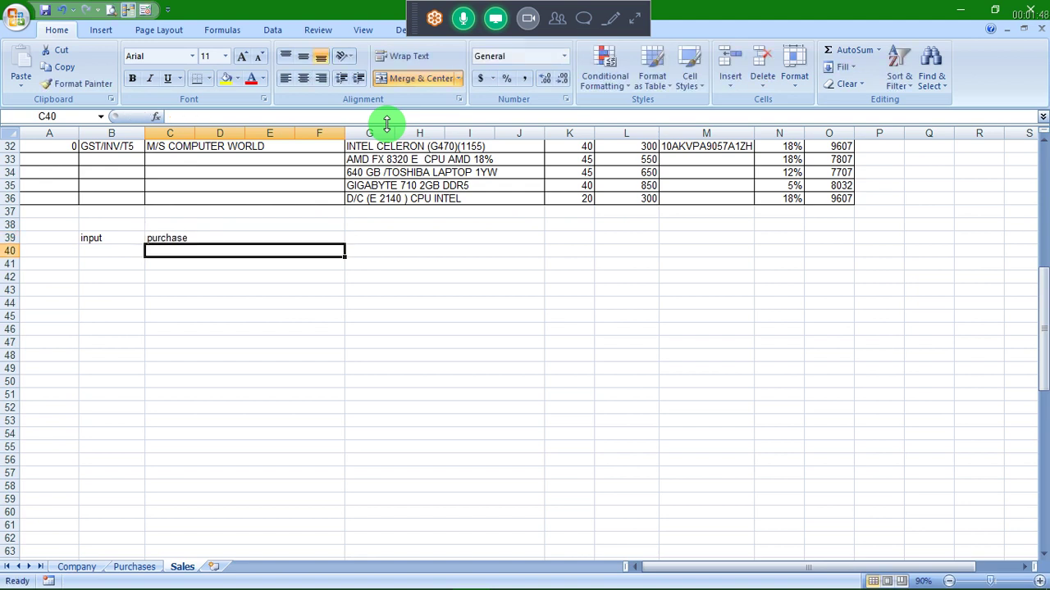
Enter 'output' in B40 with 'sale' beside it
key("Left")
type("outo")
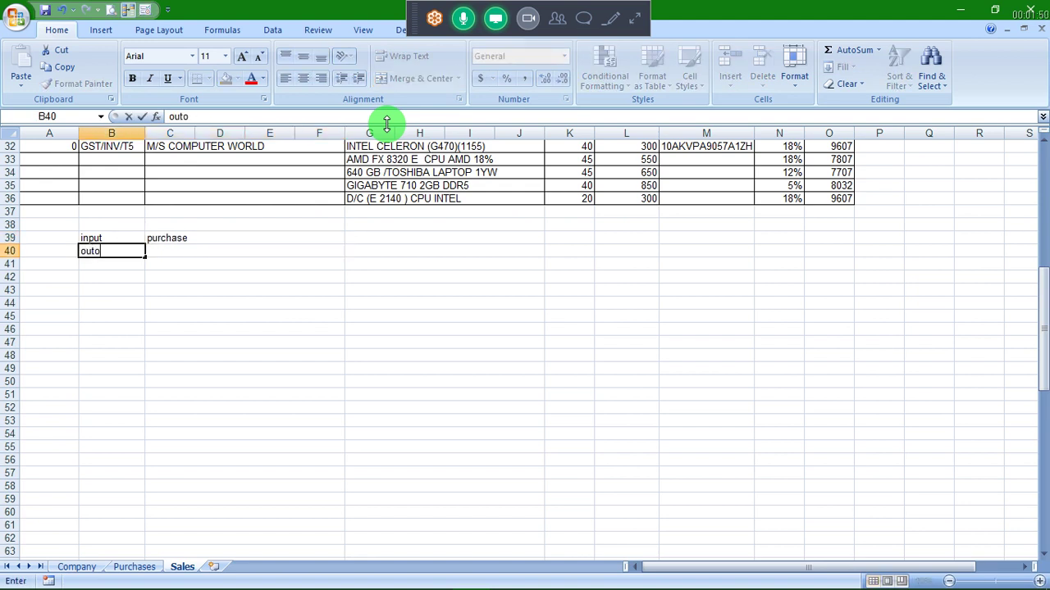
type("put")
key("Return")
key("Up")
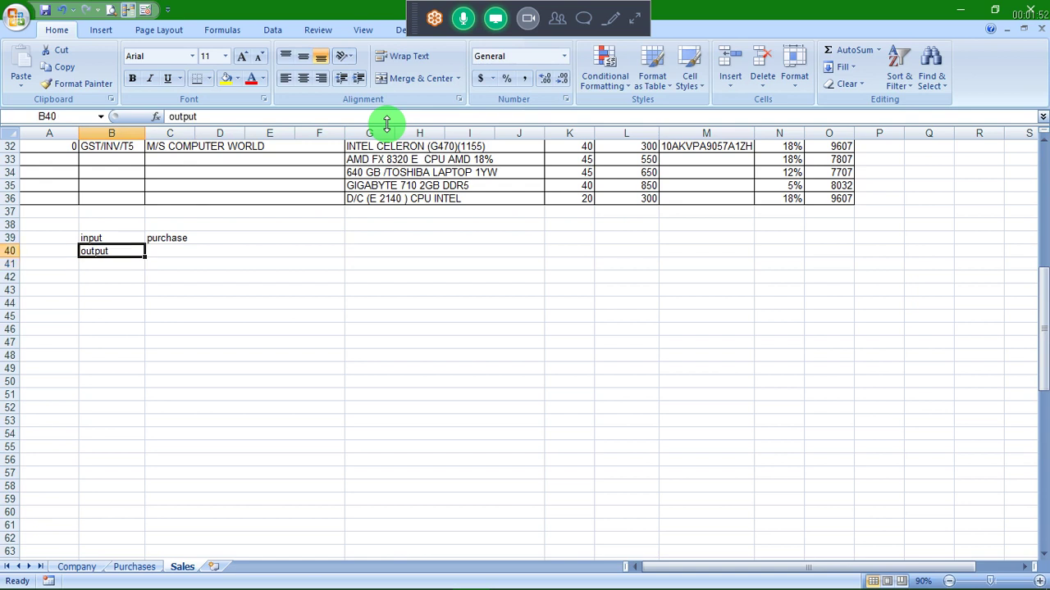
key("Right")
type("sale")
key("Return")
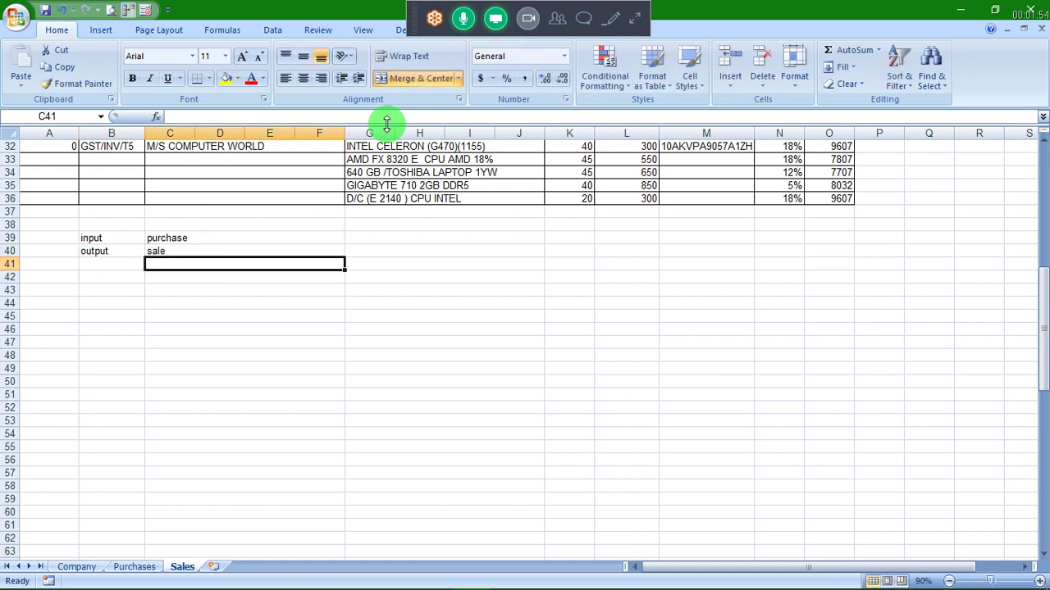
Review the new labels, then select the Input GST row in Busy's GST Summary
key("Up")
key("Up")
key("Left")
key("Right")
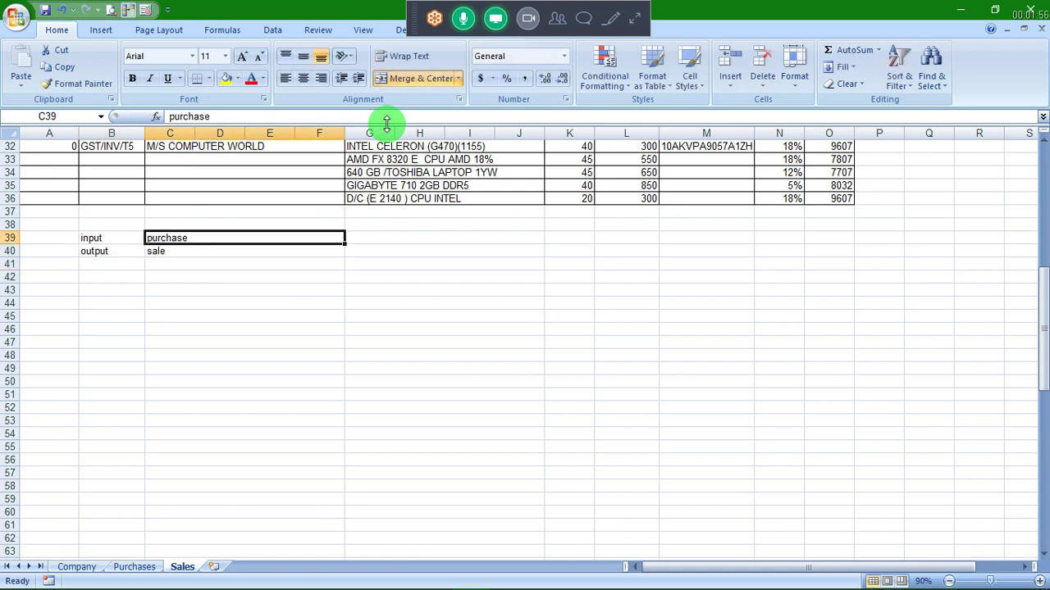
key("Down")
key("Down")
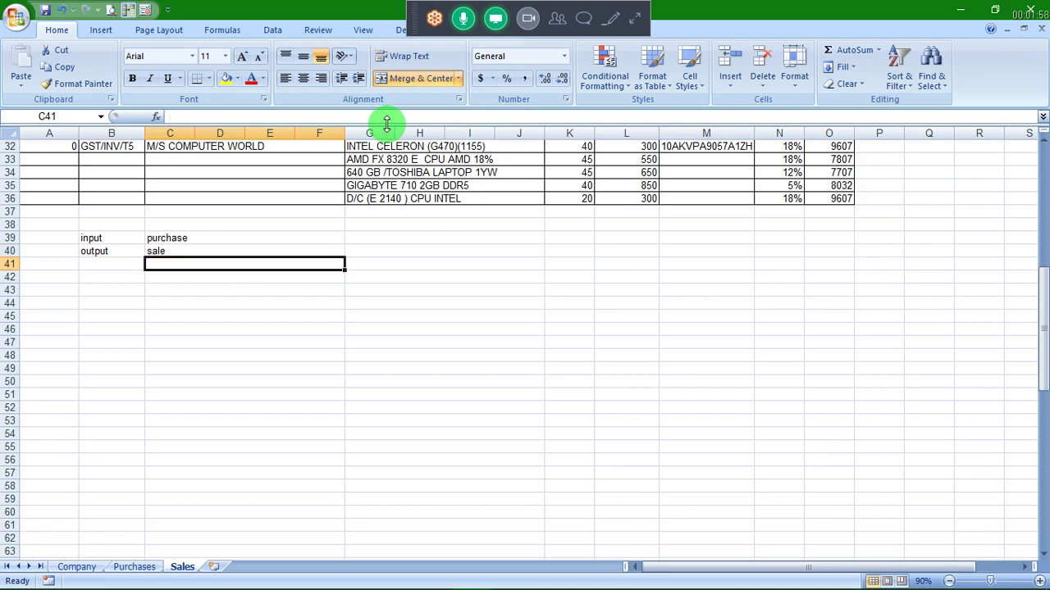
key("Down")
key("Down")
key("alt+Tab")
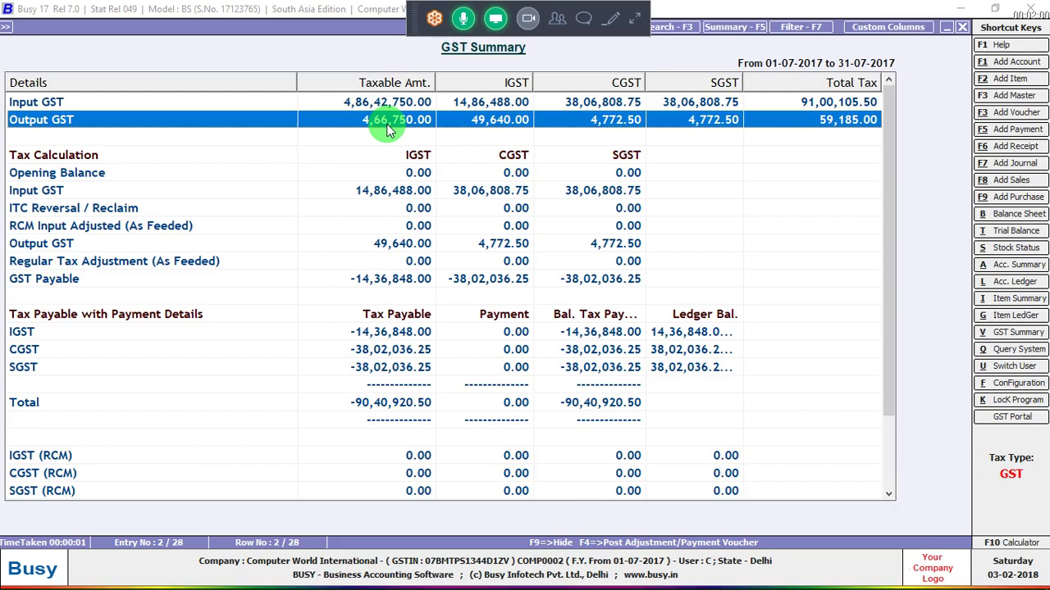
left_click(801, 106)
Record 'purchases tax' with amount 9100105 taken from Busy's Input GST total
key("alt+Tab")
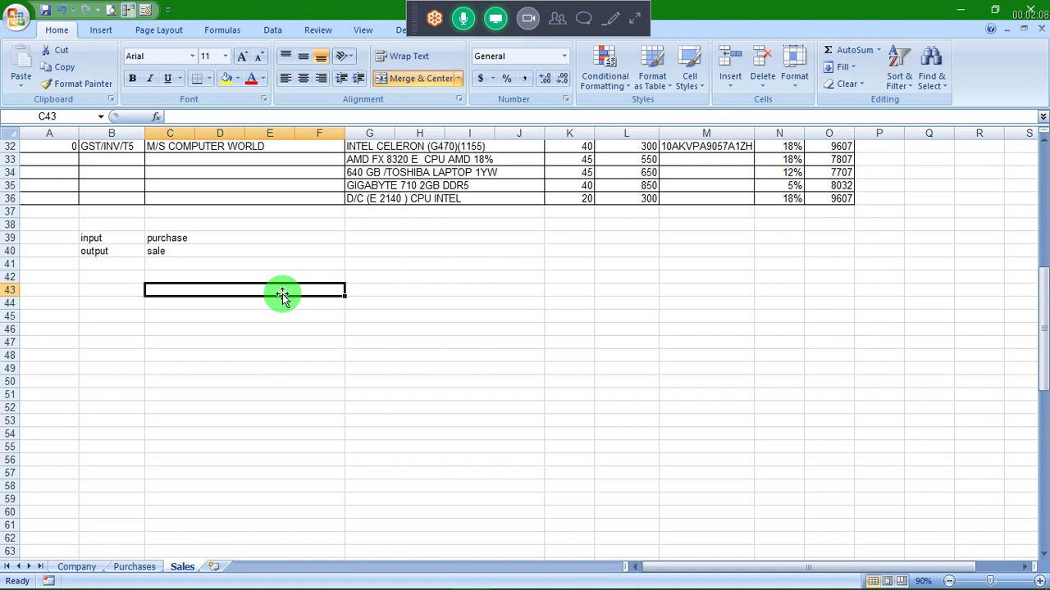
type("purchases")
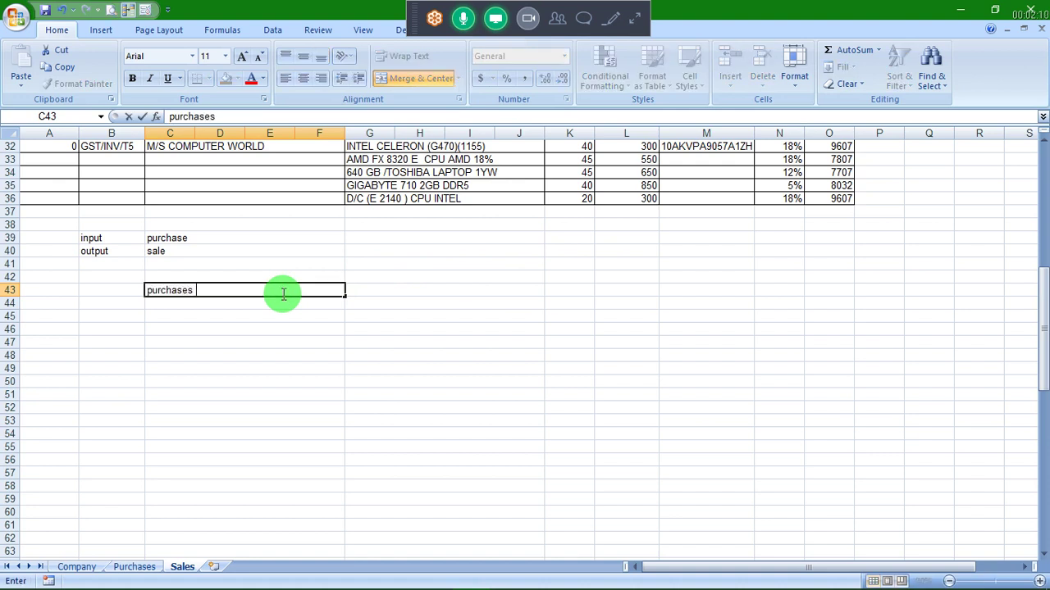
key("Up")
double_click(282, 294)
type("ax")
key("Return")
key("alt+Tab")
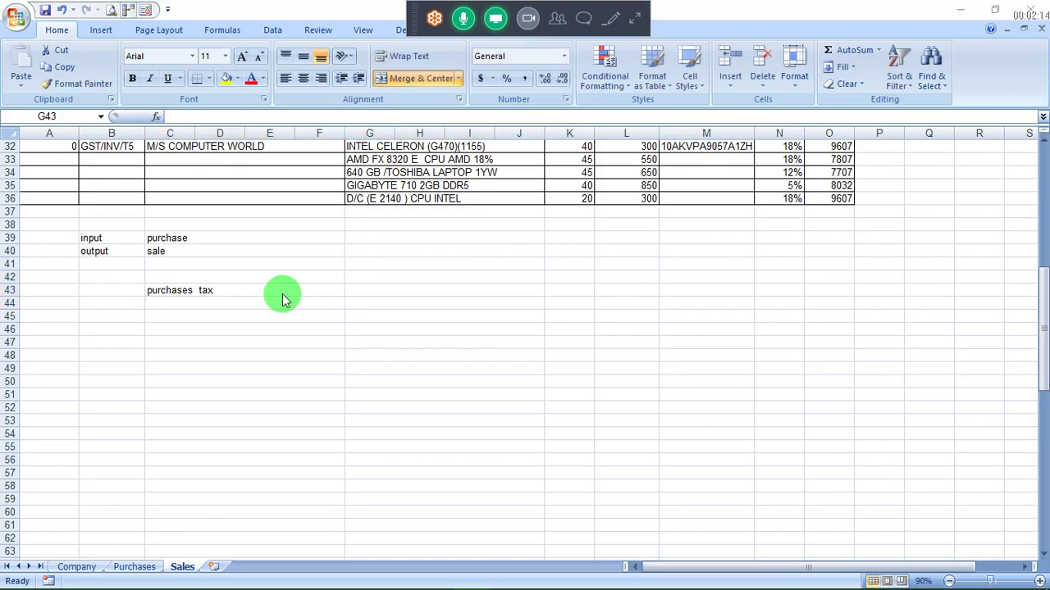
key("alt+Tab")
type("91")
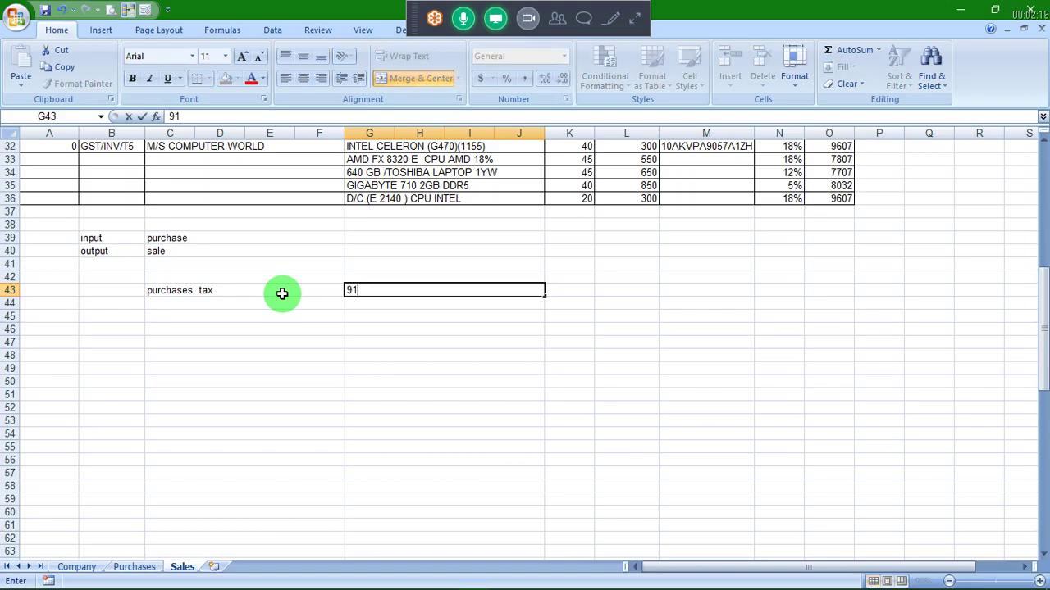
type("00105")
key("Return")
Record 'sales tax' with amount 59185 taken from Busy's Output GST total
key("Left")
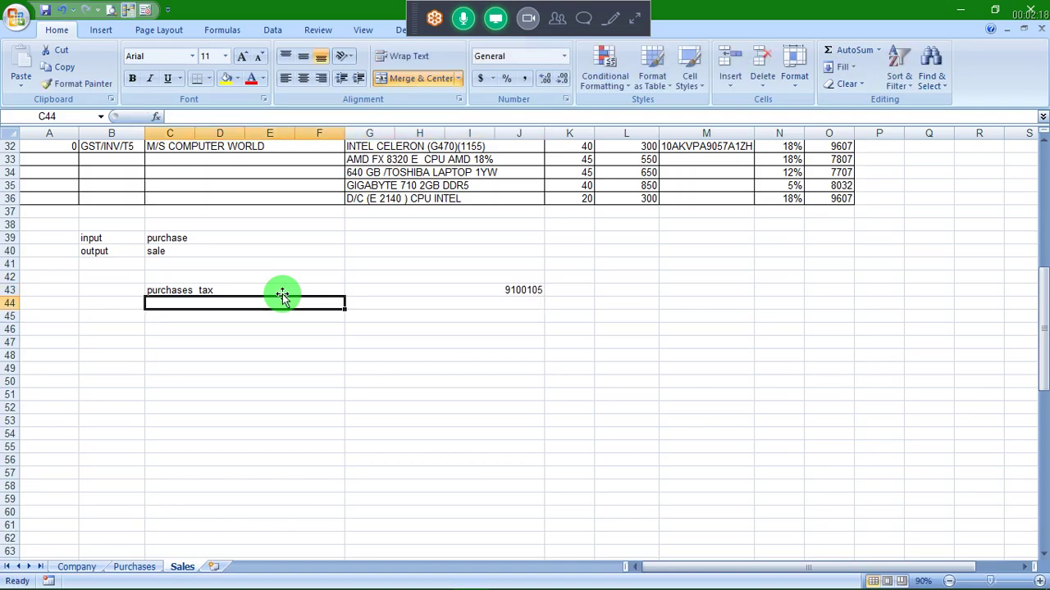
type("sales tax")
key("Return")
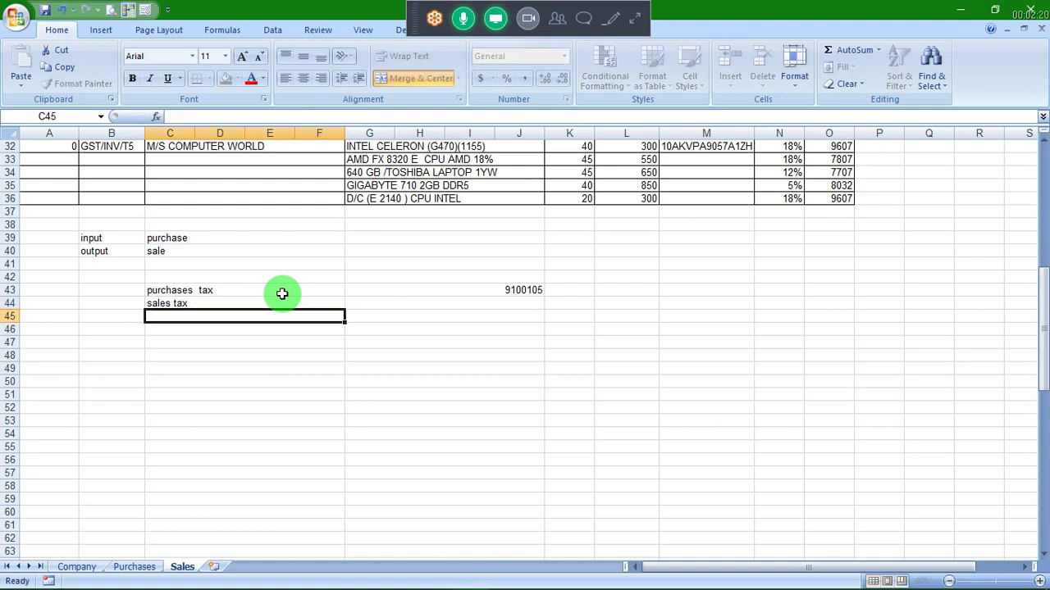
key("Up")
key("alt+Tab")
key("alt+Tab")
key("Right")
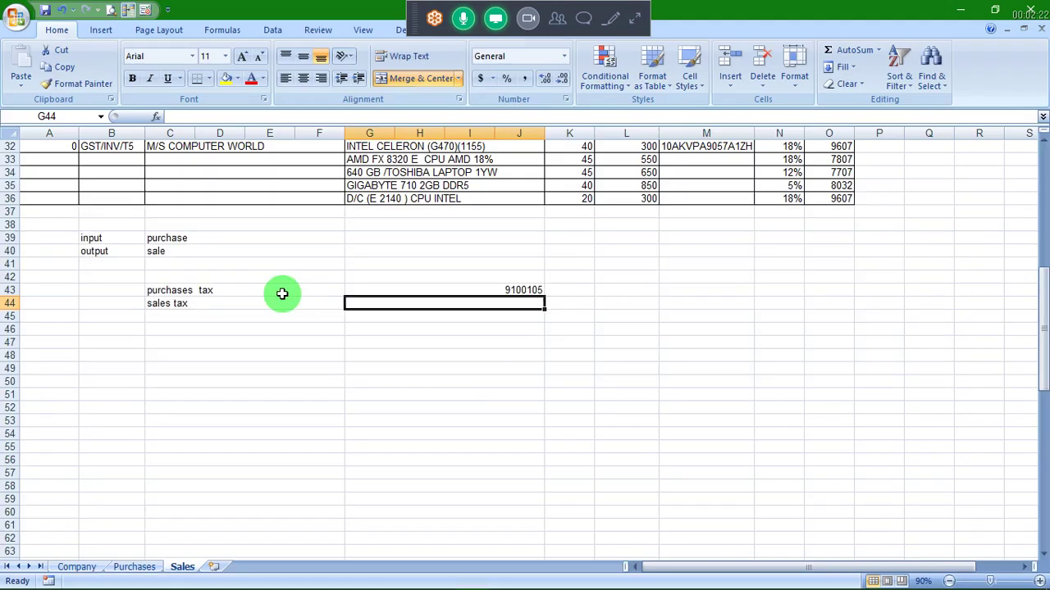
type("59185")
key("Return")
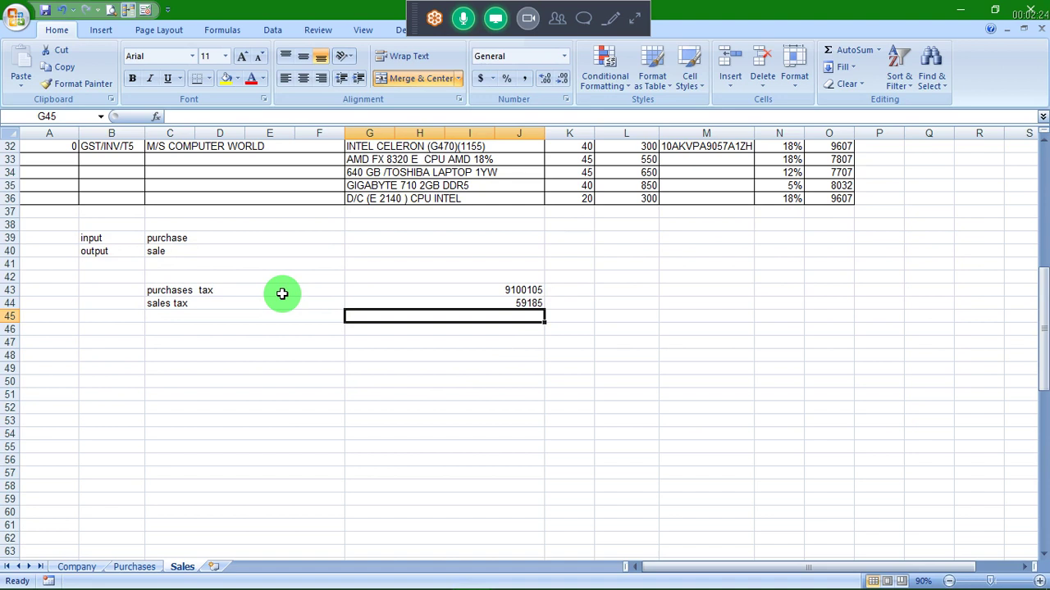
key("Down")
key("Down")
key("Left")
key("Left")
key("Left")
Label B47 'net tax' and define it beside as 'sales tax-purchases tax'
type("nex")
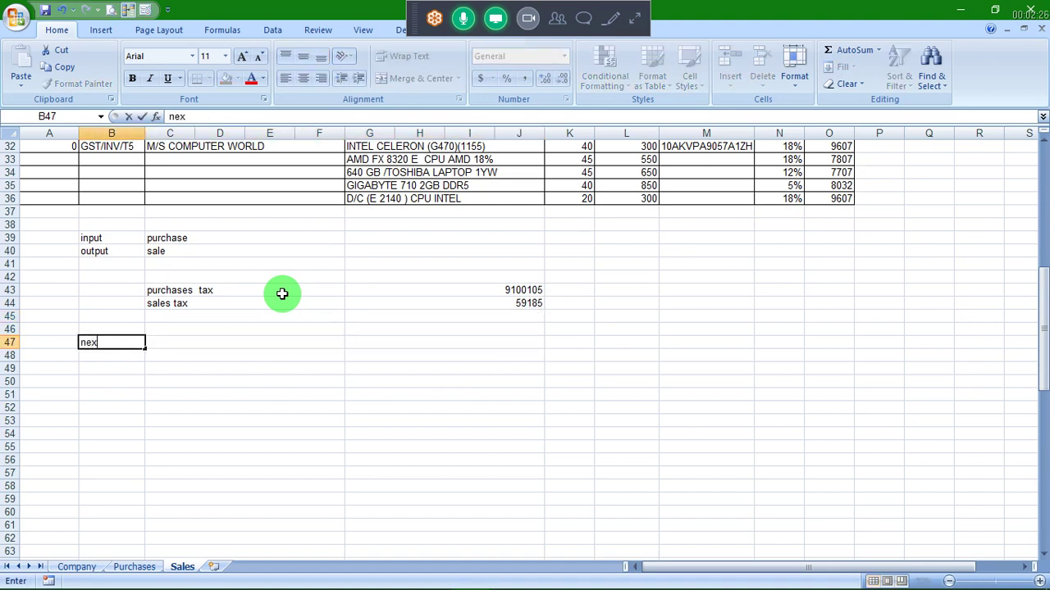
key("BackSpace")
key("BackSpace")
type("ta")
type("x")
key("Return")
key("Up")
key("Right")
type("sales")
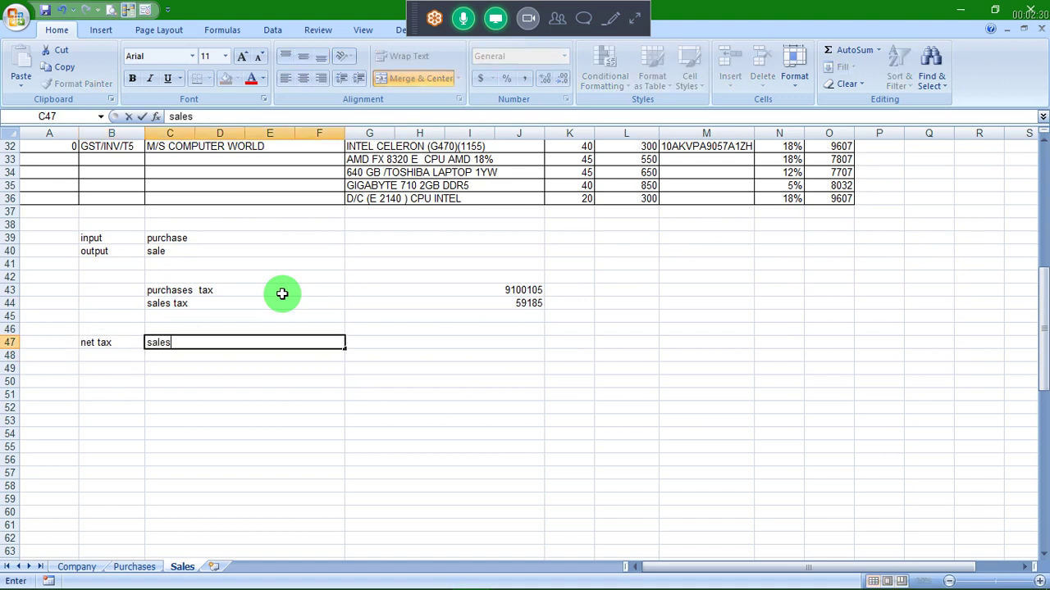
type(" tax-pu")
type("rchases tax")
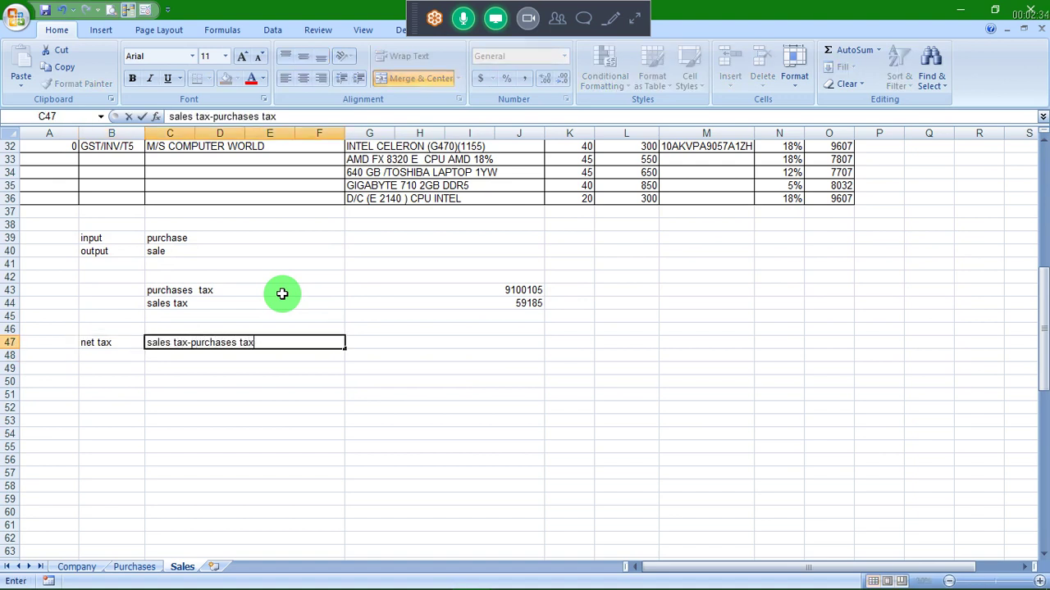
key("Return")
key("Return")
Add a second 'net tax' label in B50, correcting the typos
key("Down")
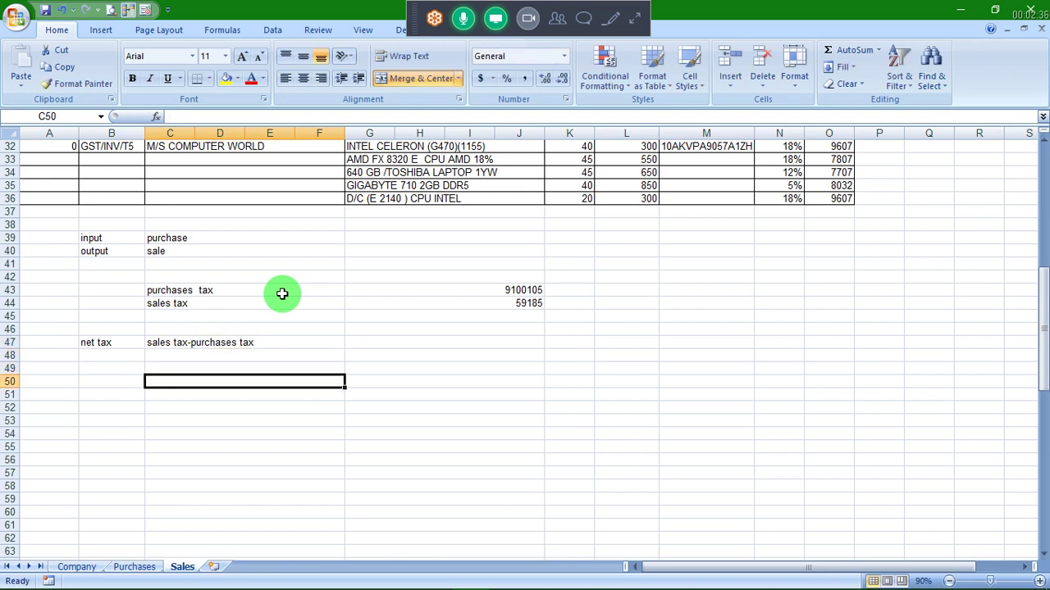
key("Left")
type("next")
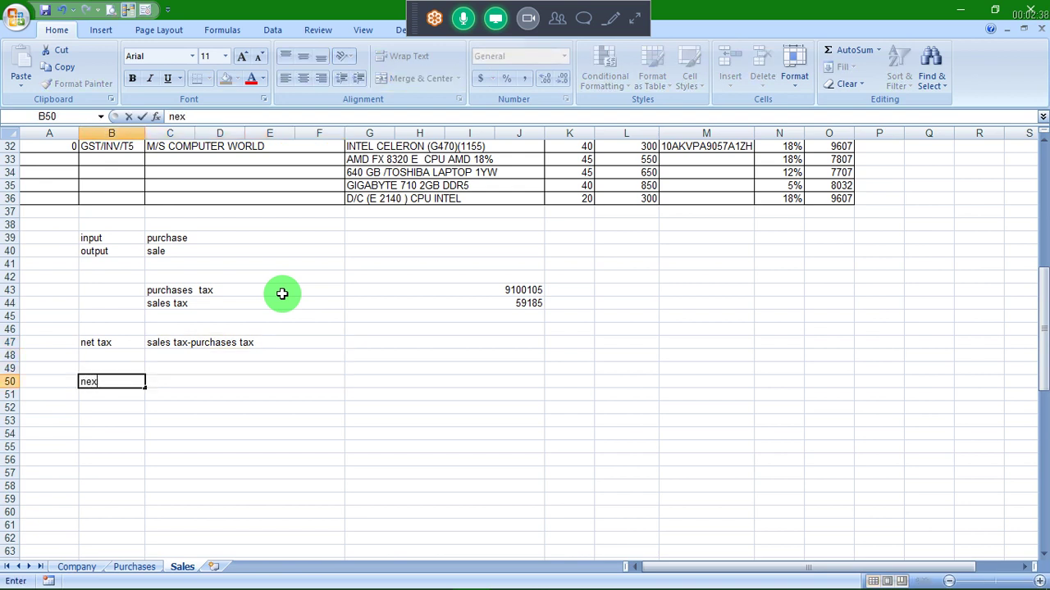
key("BackSpace")
type("t")
key("Return")
key("Up")
key("F2")
type("ta")
key("Return")
key("Up")
key("Right")
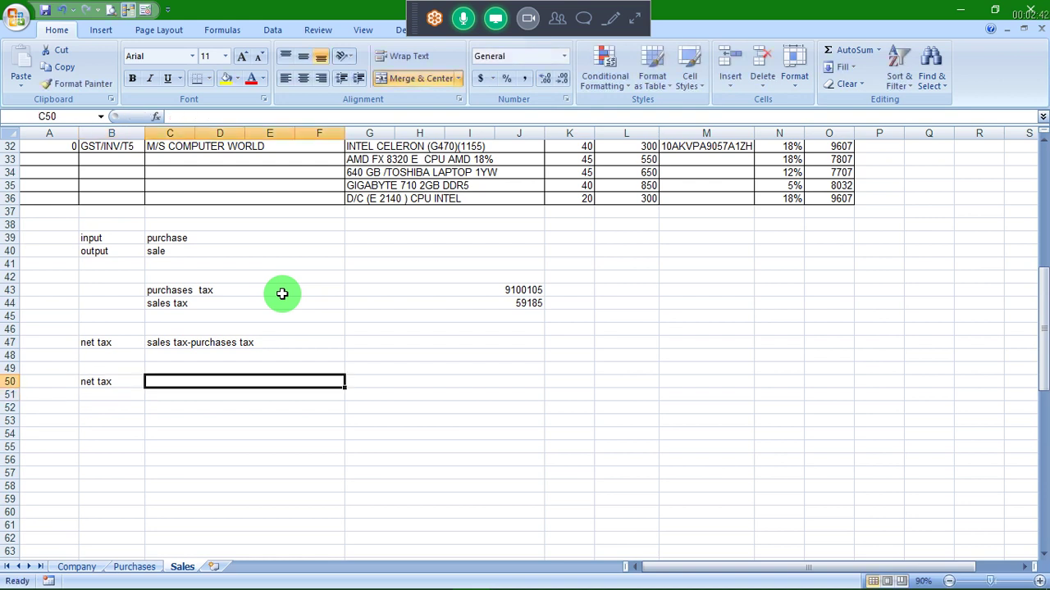
type("59")
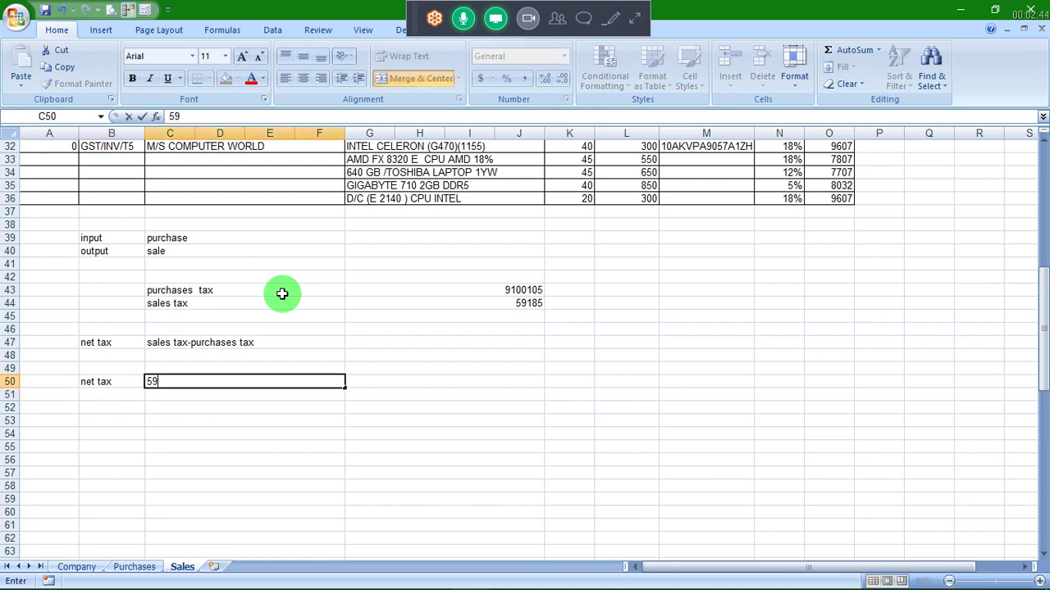
type("185-91")
type("0010")
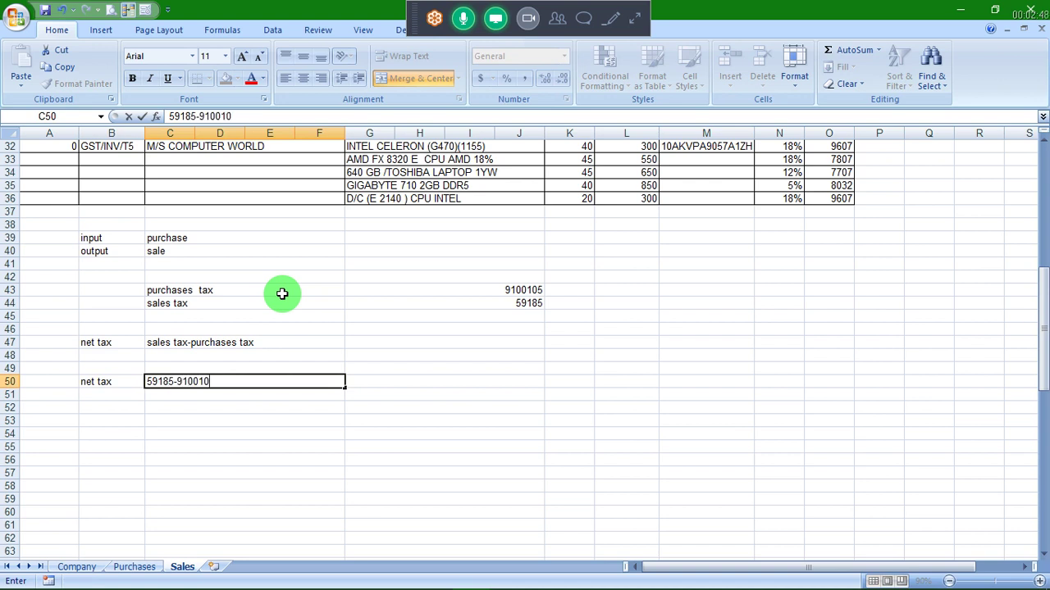
type("5")
key("Return")
key("Up")
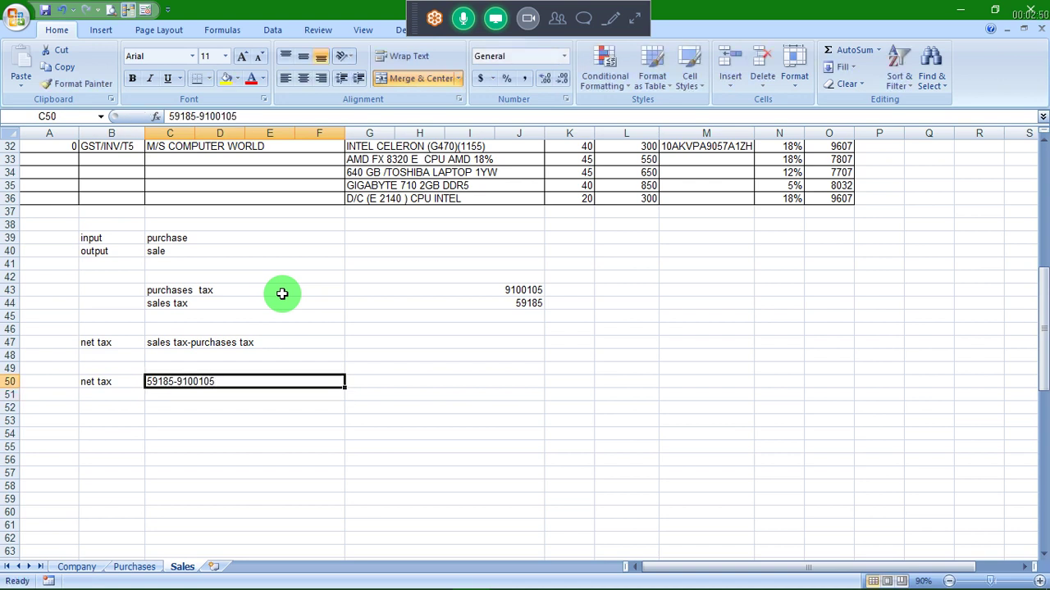
key("F2")
key("Home")
type("=")
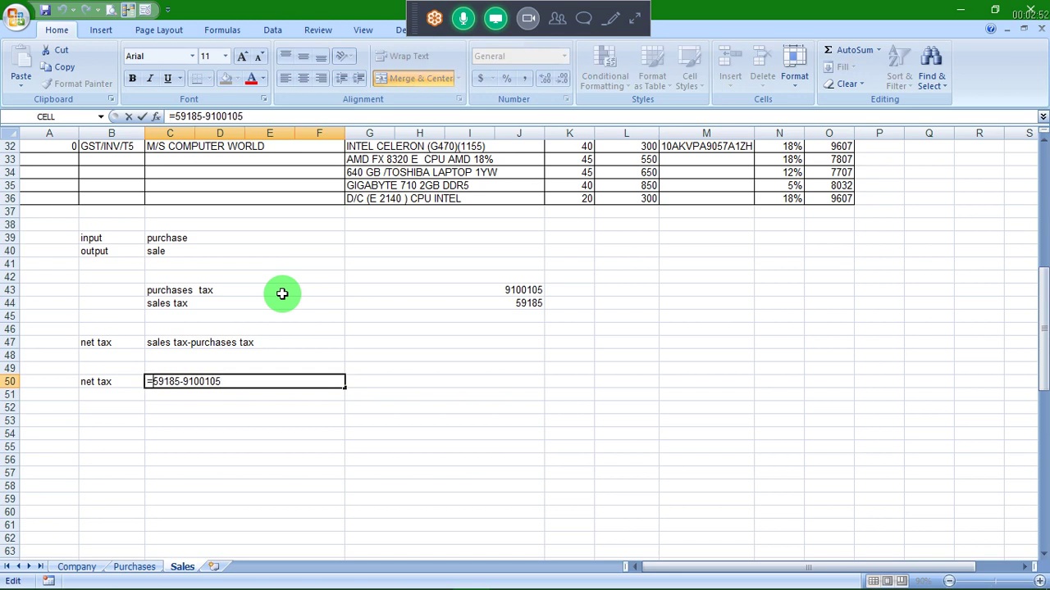
key("Return")
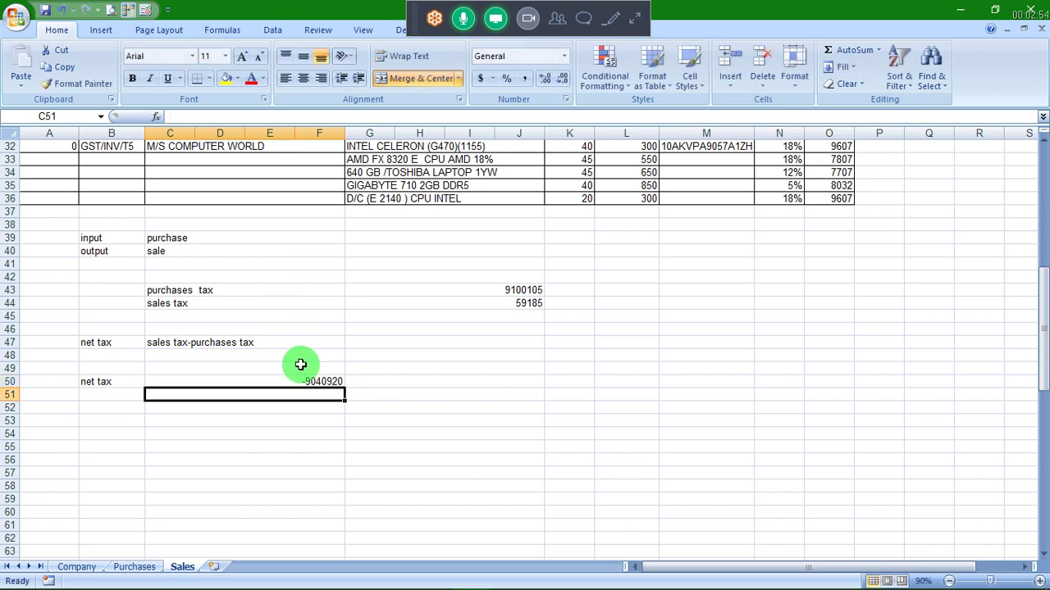
Inspect the net tax formula in C50 that gives -9040920
scroll(304, 383, "up", 10)
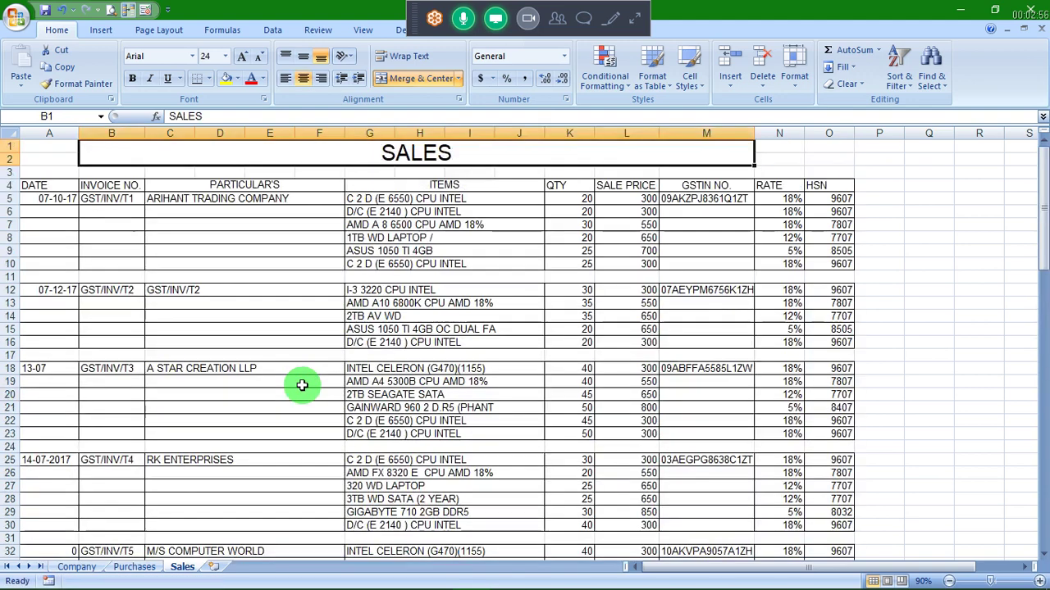
left_click(198, 498)
key("ctrl+Down")
key("ctrl+Down")
key("Down")
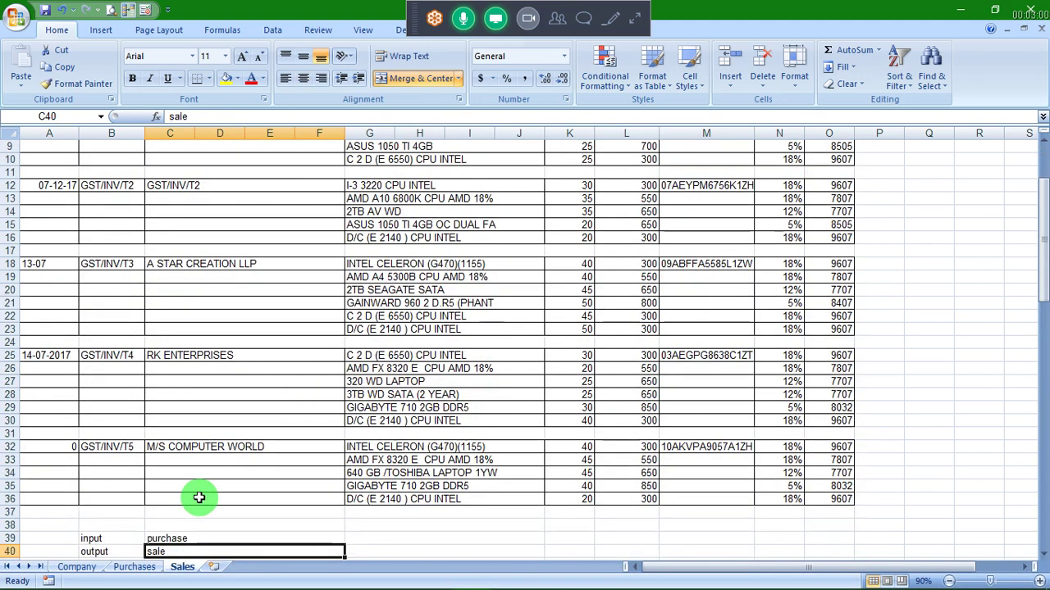
key("Down")
key("Down")
key("Down")
key("Down")
key("Down")
key("Down")
key("Down")
key("Down")
key("Down")
key("Down")
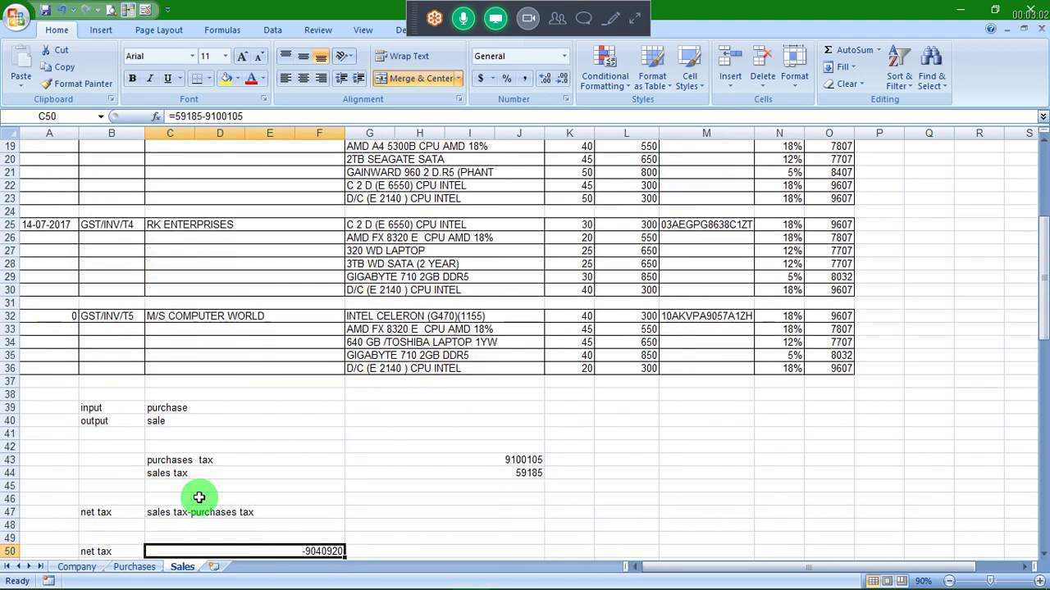
key("Down")
key("Up")
key("Right")
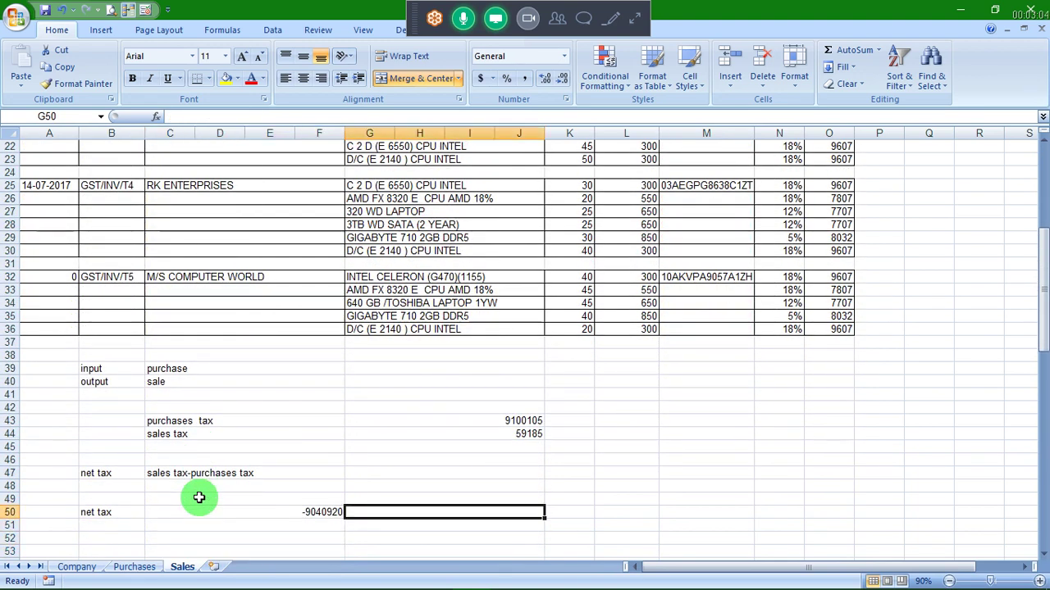
left_click(203, 511)
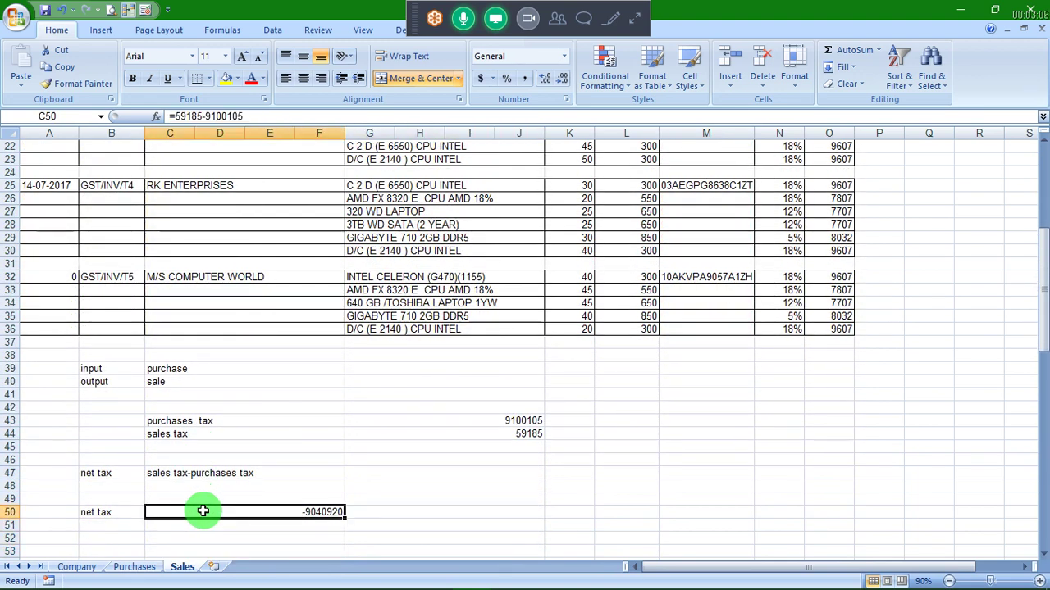
type("=")
key("Escape")
Label the -9040920 result as 'refund' in G50
key("Right")
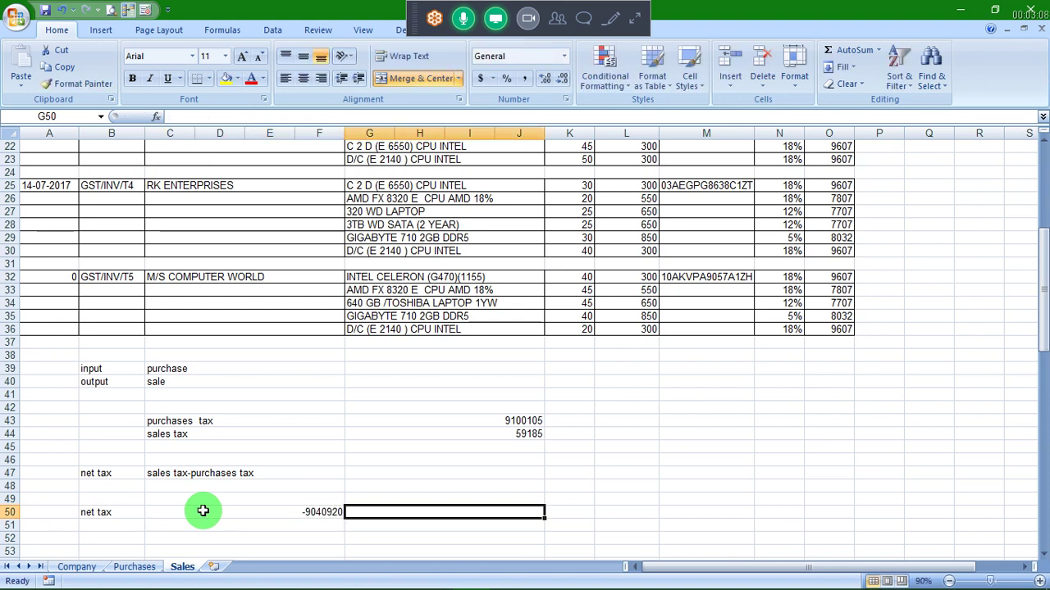
type("refund")
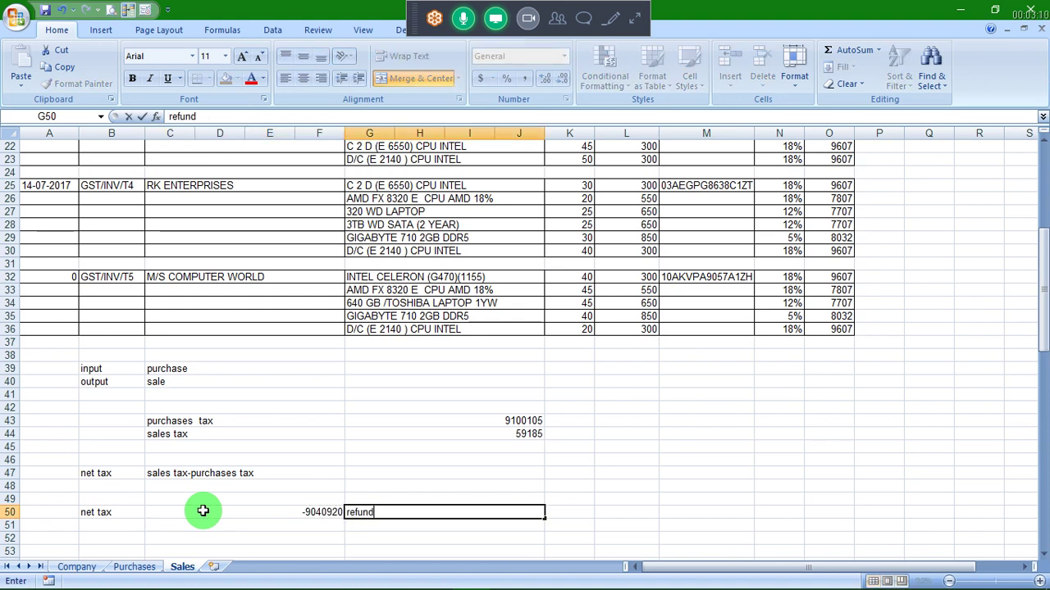
key("Return")
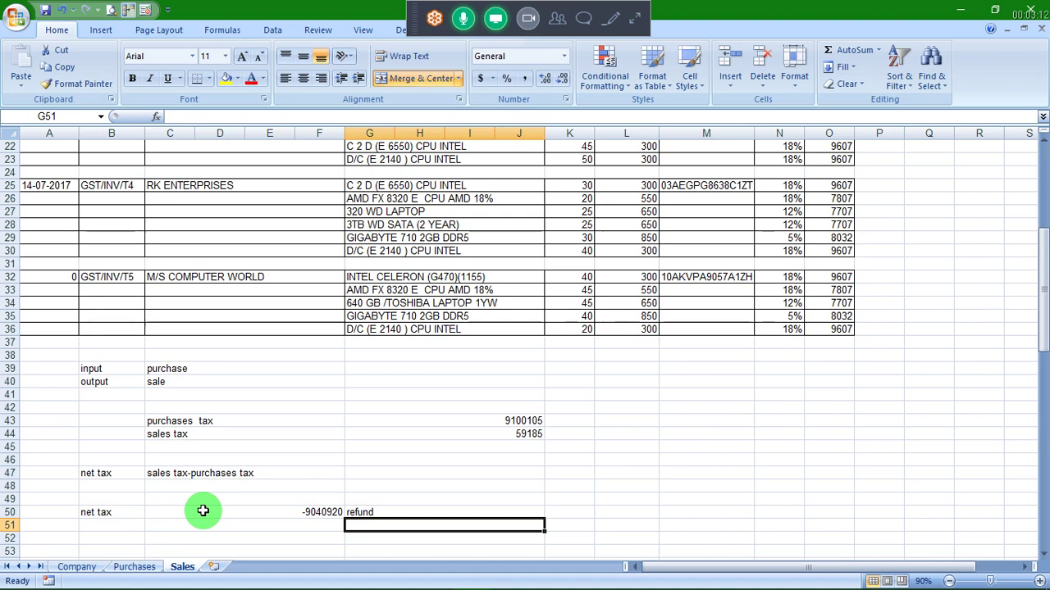
key("Up")
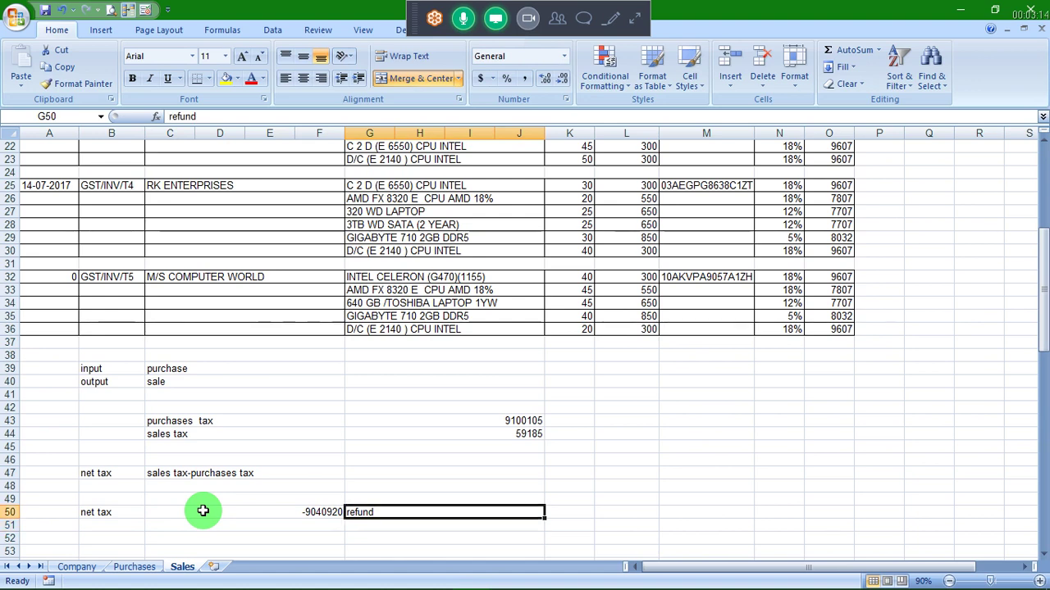
key("Down")
key("Down")
key("Down")
Enter the IGST heading in C54
key("Down")
key("Down")
key("Down")
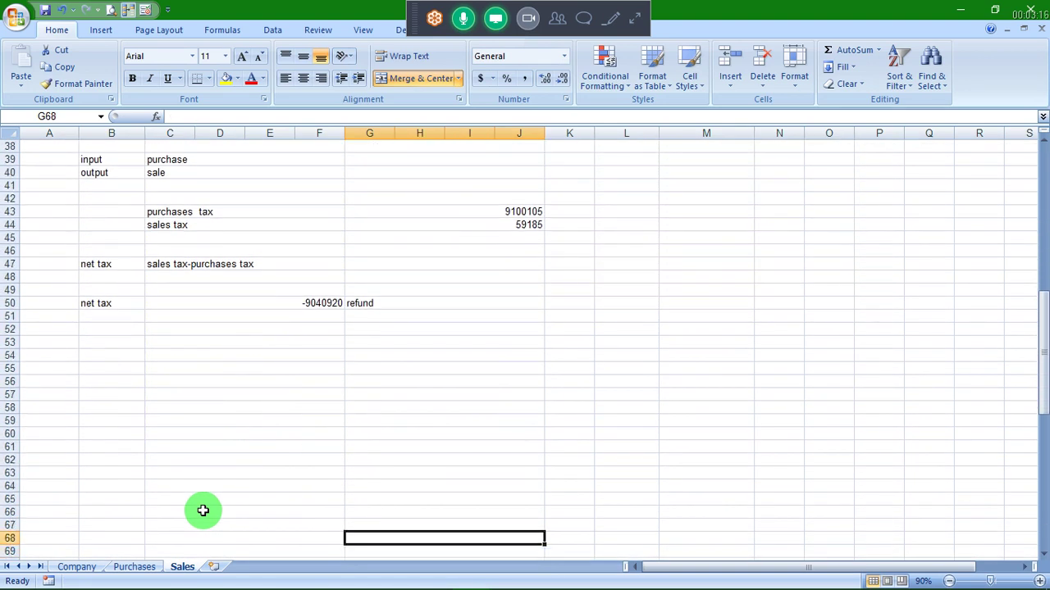
key("Up")
key("Up")
key("Up")
key("Up")
key("Up")
key("Up")
key("Left")
key("Left")
key("Down")
key("Right")
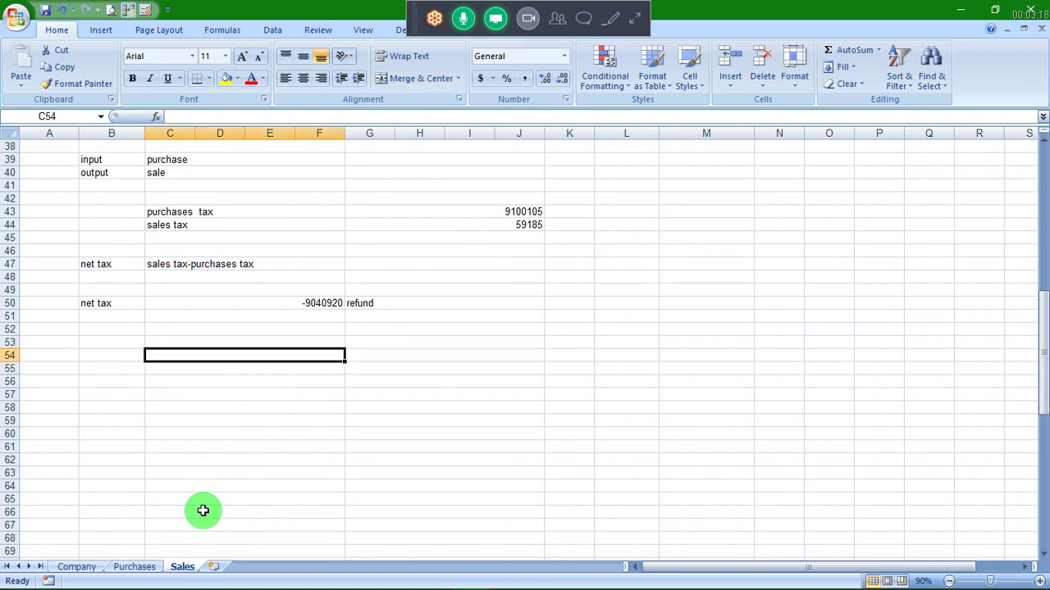
type("IGS")
type("T")
key("Return")
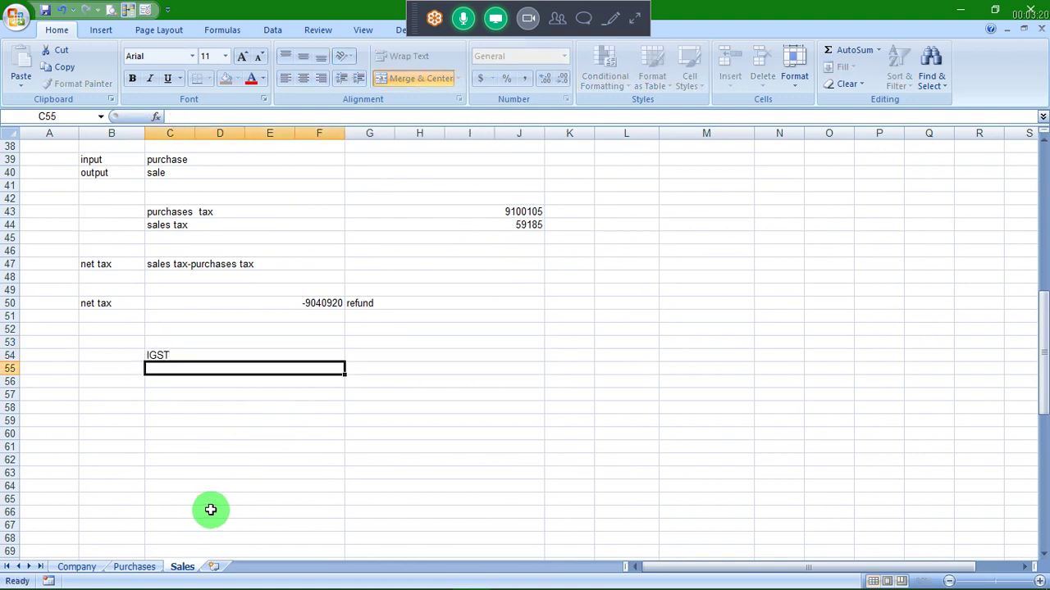
Add the CGST heading in G54 and the SGST heading in K54
type("10")
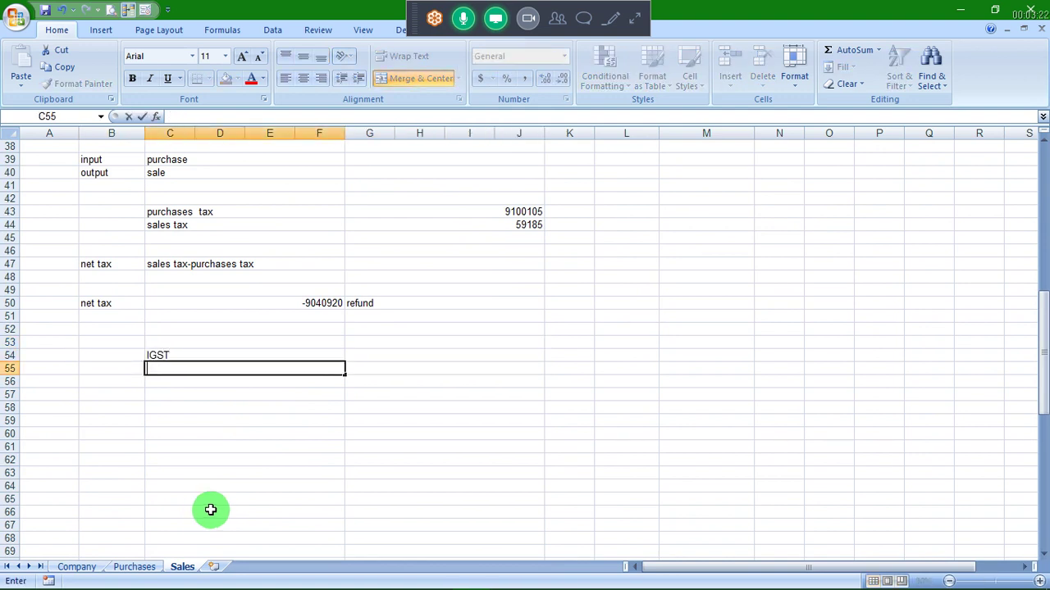
key("Up")
key("Right")
type("CGST")
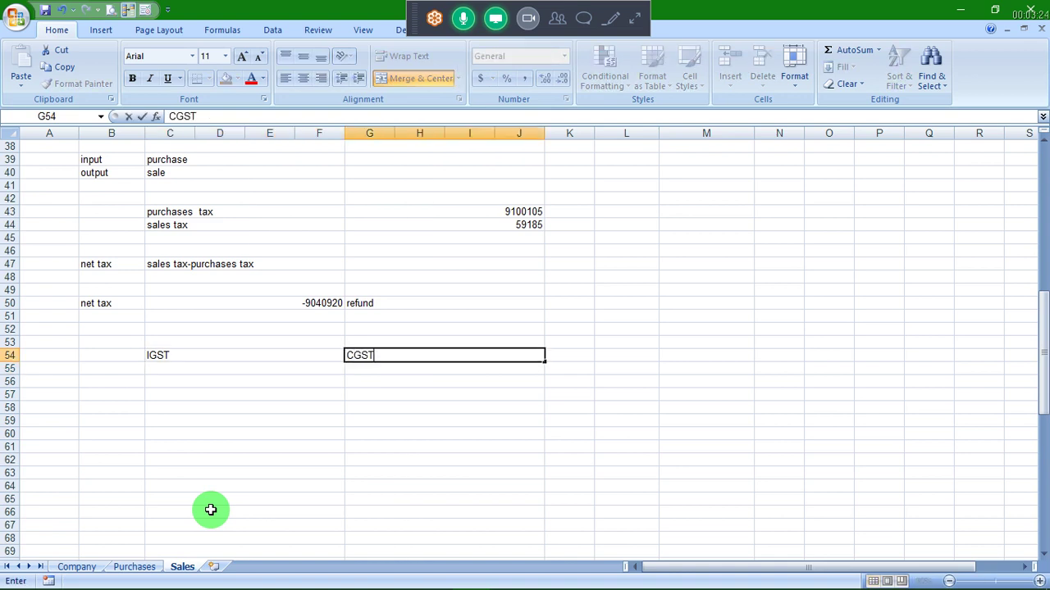
key("Right")
type("SGST")
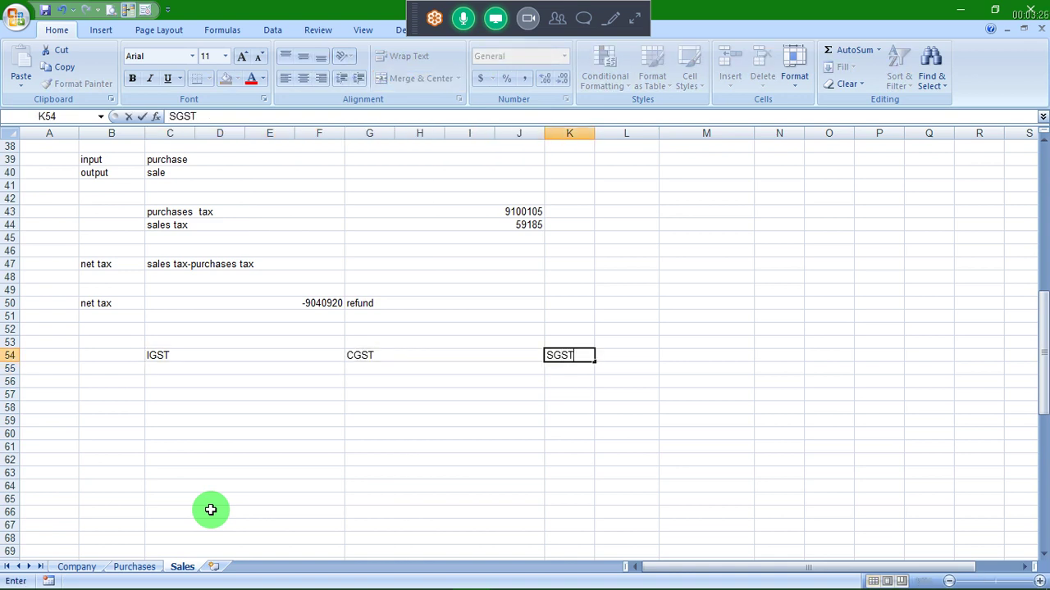
key("Return")
Move below the headings to B58, where the net rows will start
key("Left")
key("Left")
key("Left")
key("Up")
key("Up")
key("Up")
key("Up")
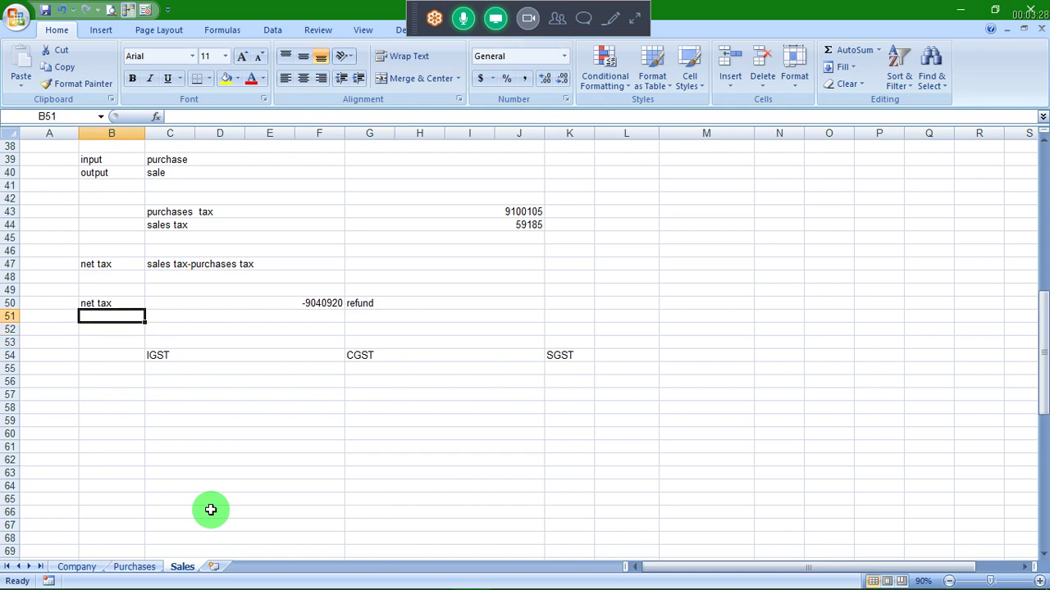
key("Right")
key("Right")
key("Right")
key("Down")
key("Down")
key("Down")
key("Down")
key("Down")
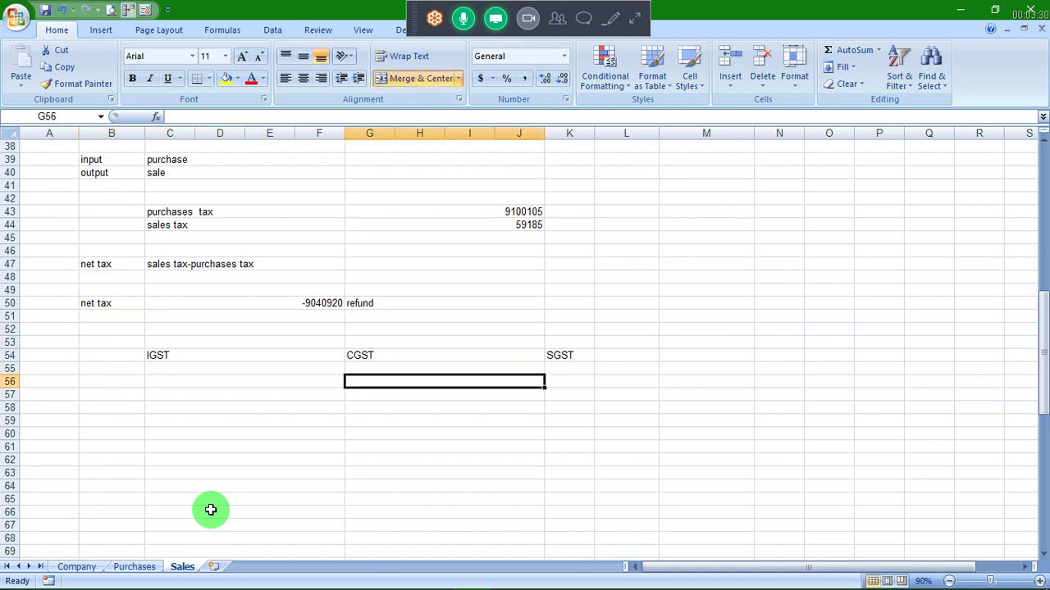
key("Left")
key("Left")
key("Left")
key("Up")
key("Up")
key("Right")
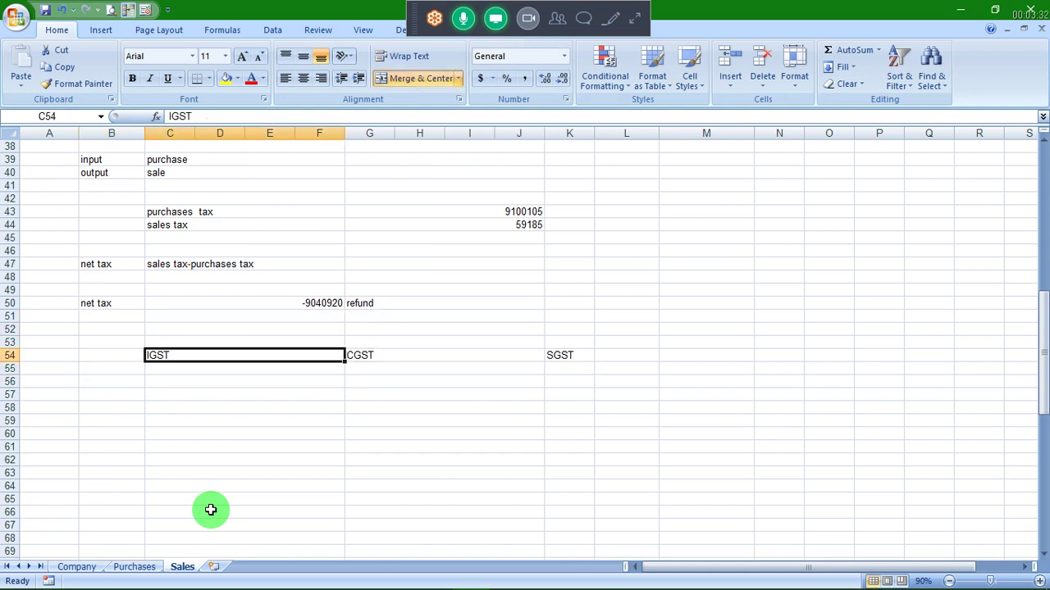
key("Down")
key("Down")
key("Down")
key("Down")
key("Left")
Enter NET IGST in B58 described as 'SALES IGST-PURCHASE IGST' in C58
type("NET")
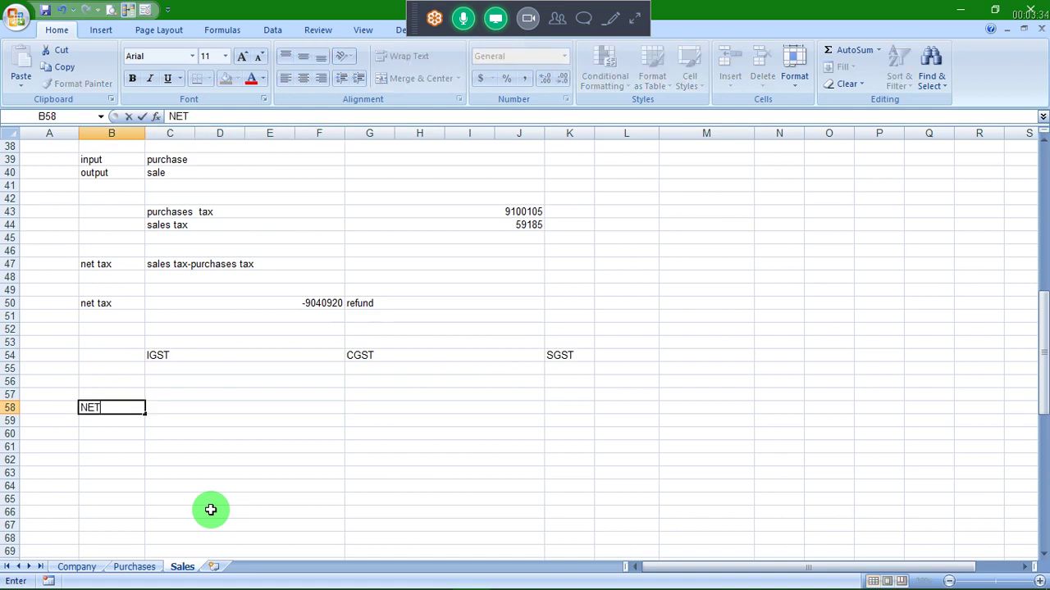
key("Return")
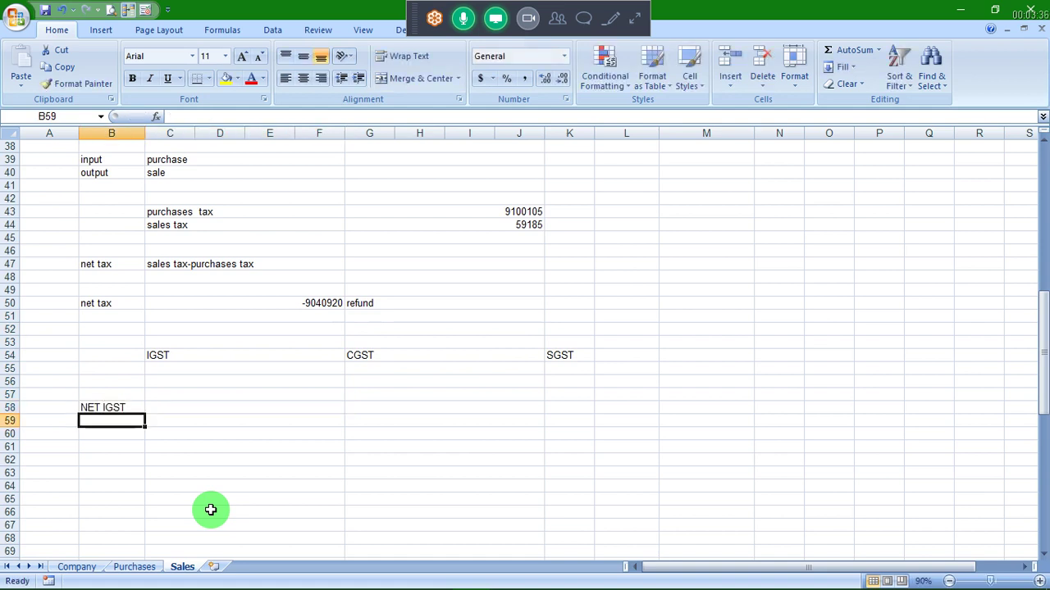
key("Up")
key("Right")
type("SALE")
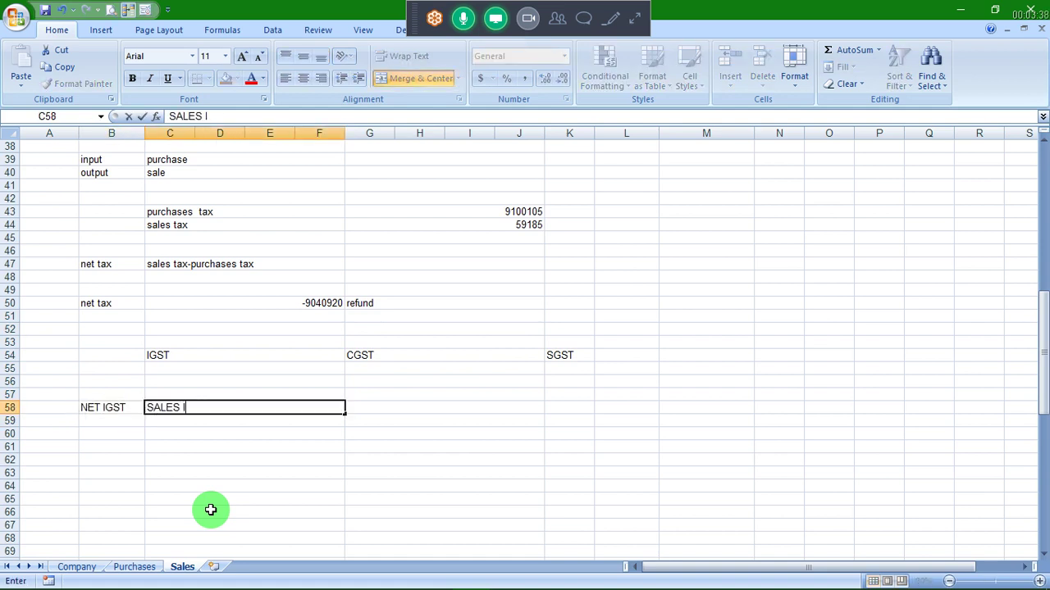
type("GST-PURCHASE IGS")
type("T")
key("Return")
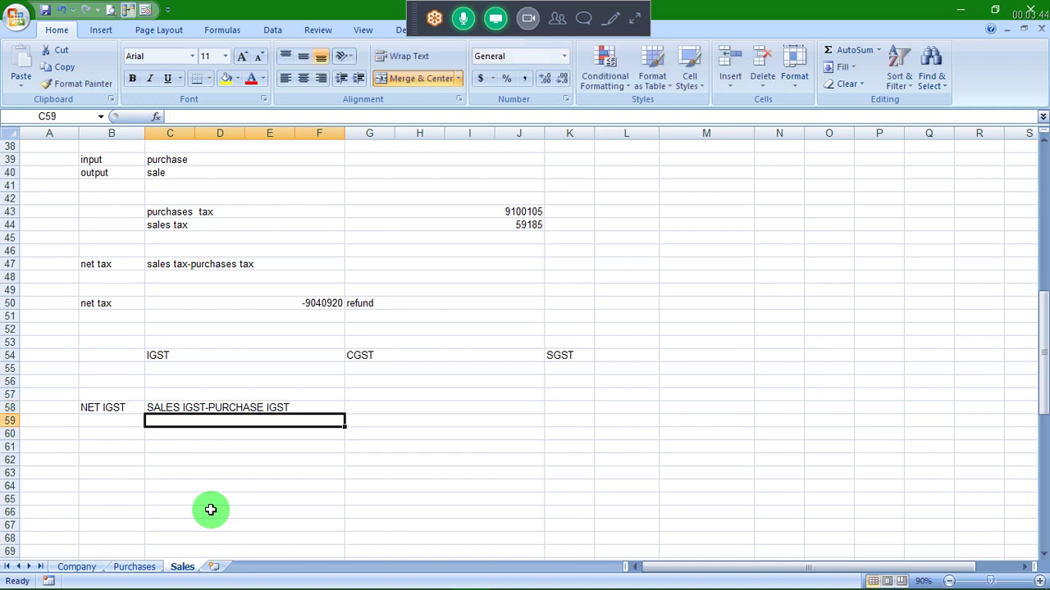
Enter NET CGST in B59 described as 'SALES CGST-PURCHASES CGST' in C59
key("Left")
type("NETCG")
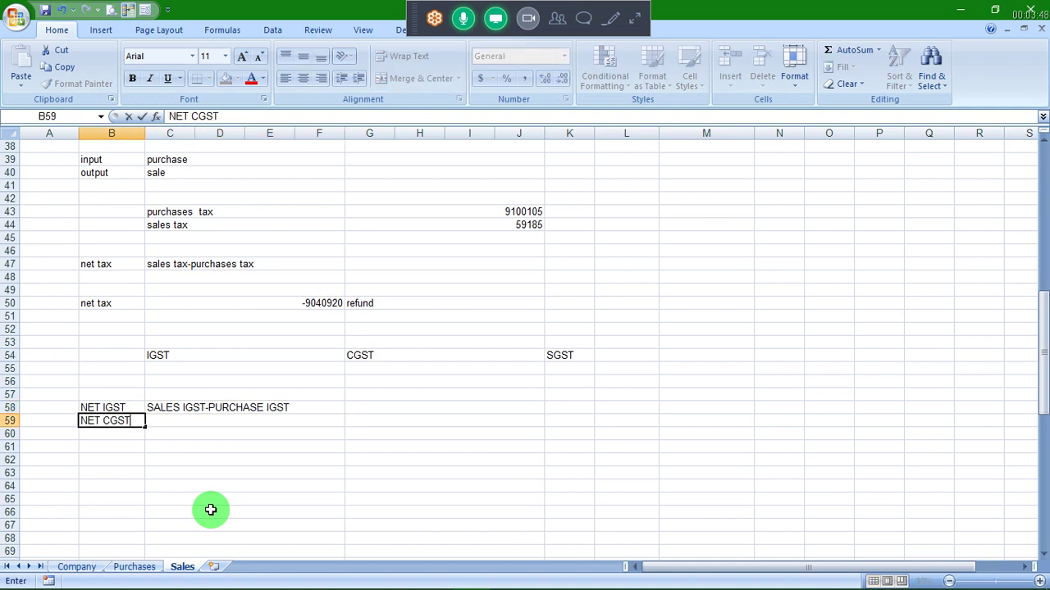
key("Return")
key("Up")
key("Right")
type("SALES")
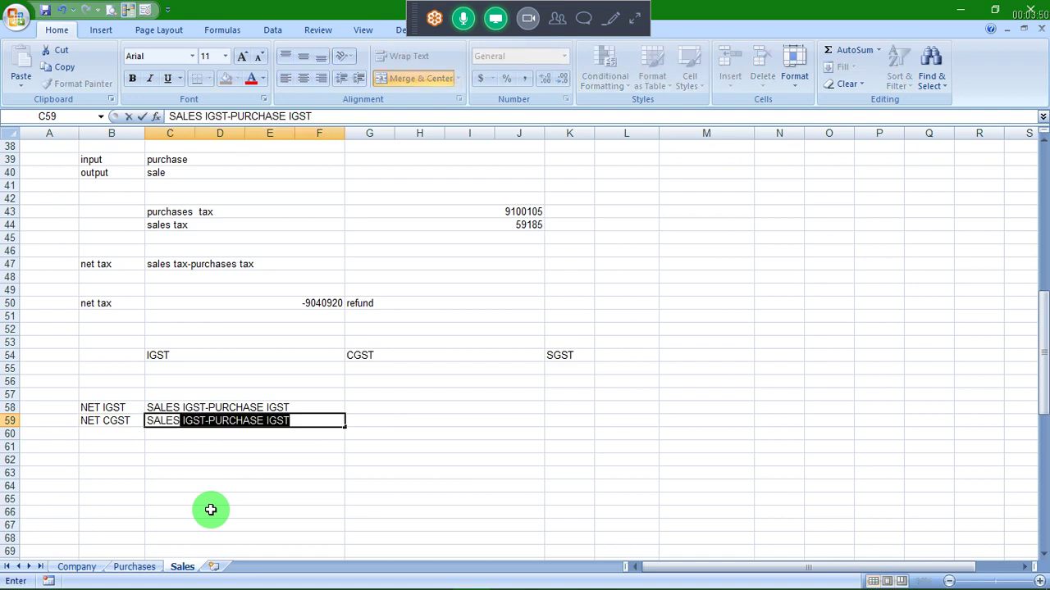
type(" CGST-")
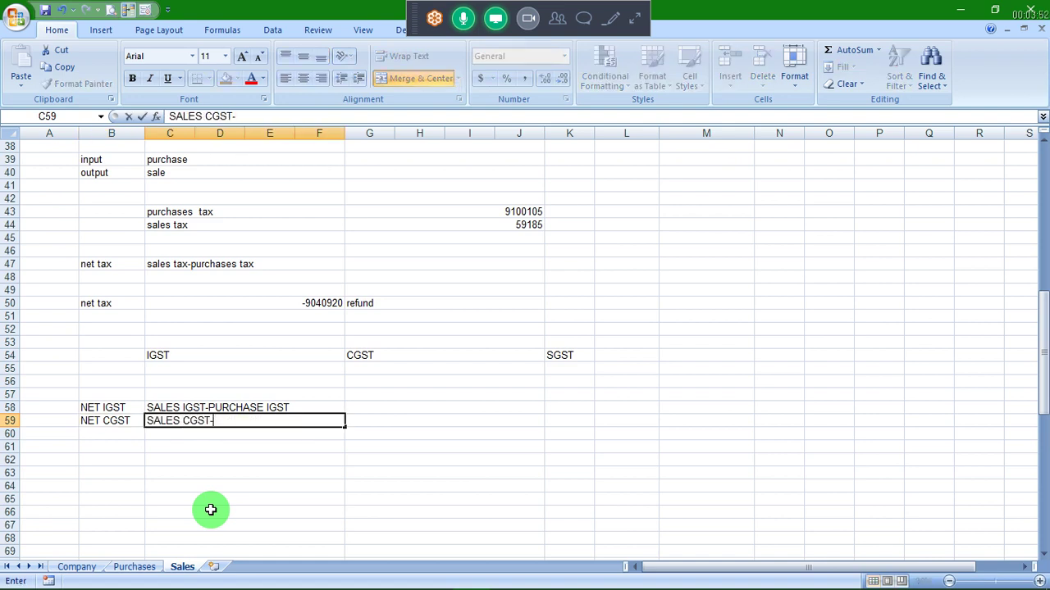
type("PURCHASES ")
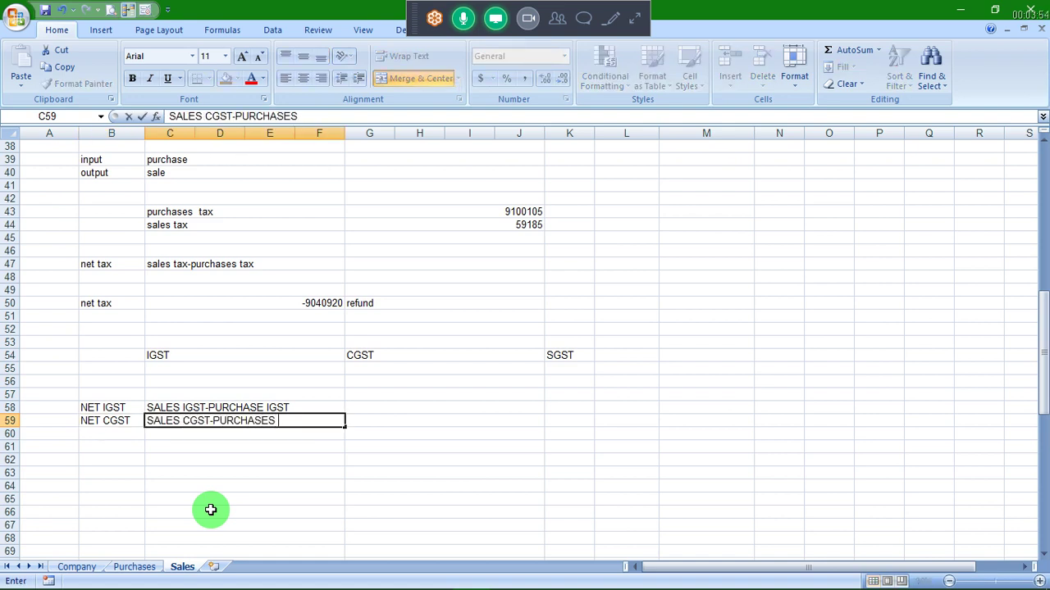
type("CGST")
key("Return")
Enter NET SGST in B60 with its sales-minus-purchase SGST description in C60
key("Left")
type("NET")
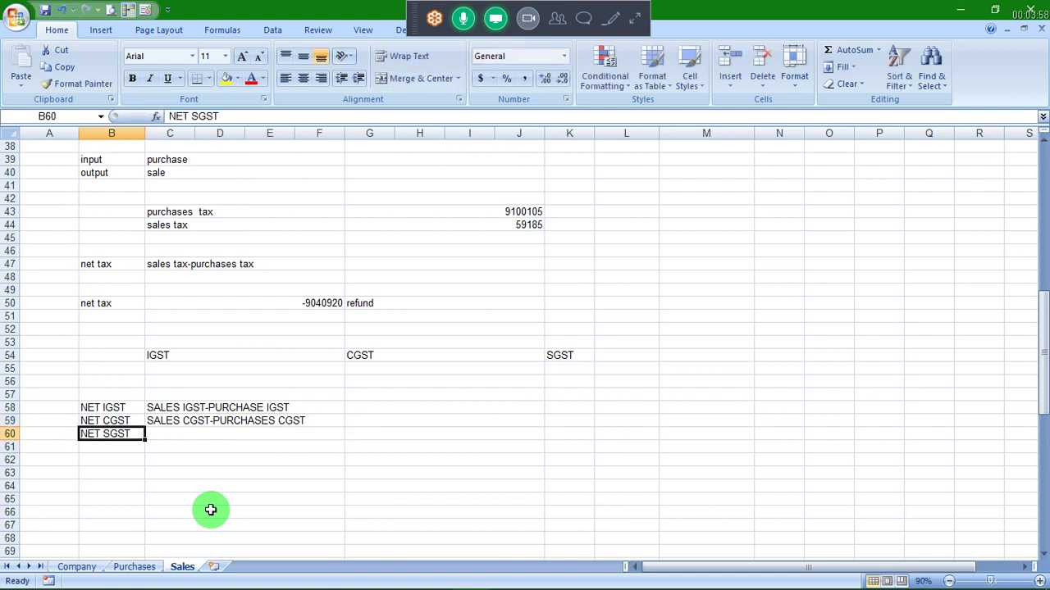
key("Tab")
type("SALES C")
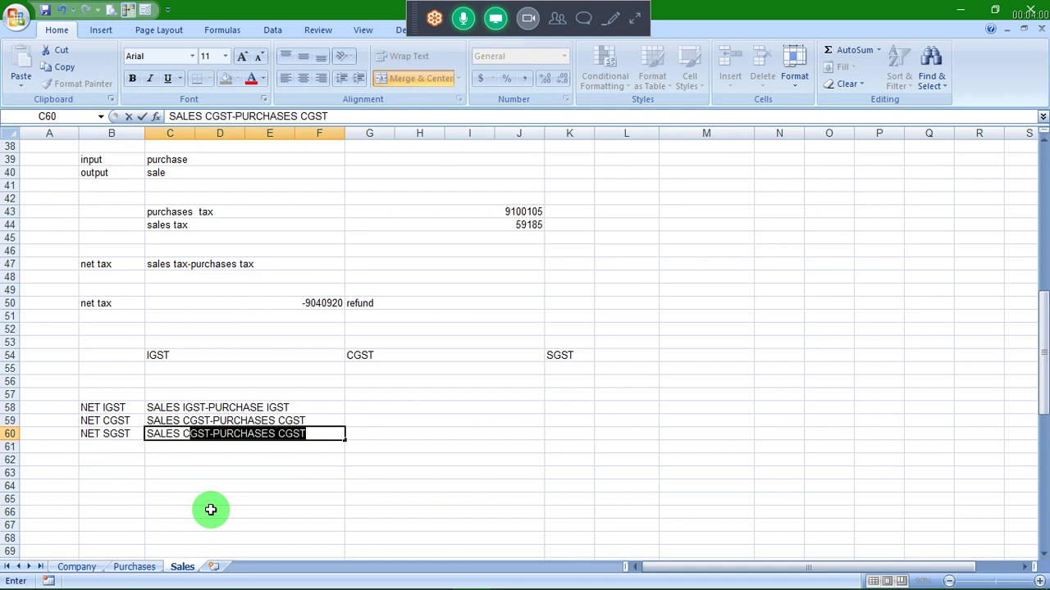
key("BackSpace")
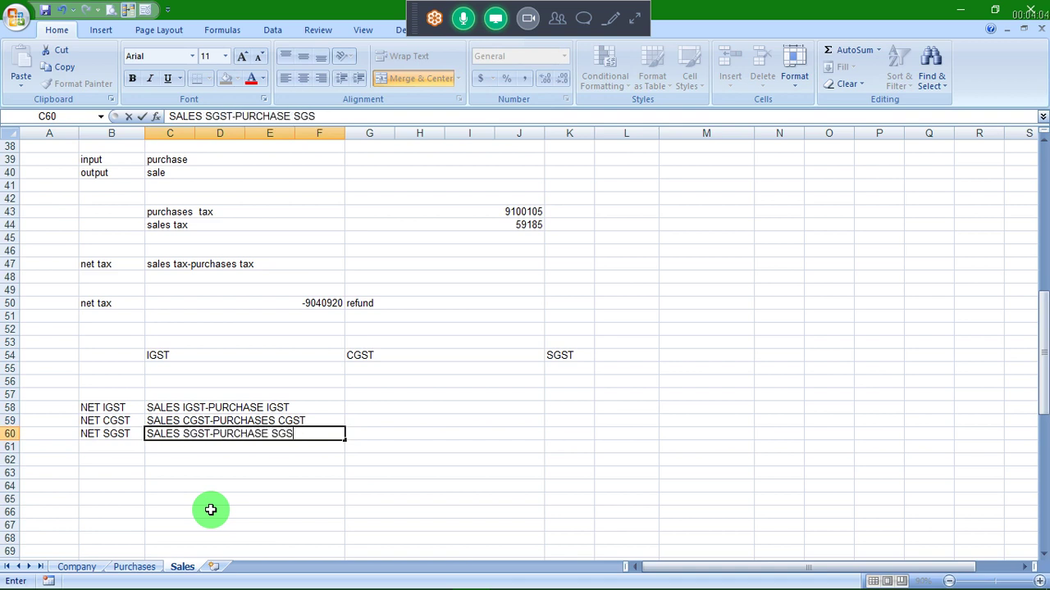
type("T")
key("Return")
key("Down")
Label B67 IGST with set-off notes IGST-CGST in C67 and IGST-SGST in G67
key("Down")
key("Down")
key("Down")
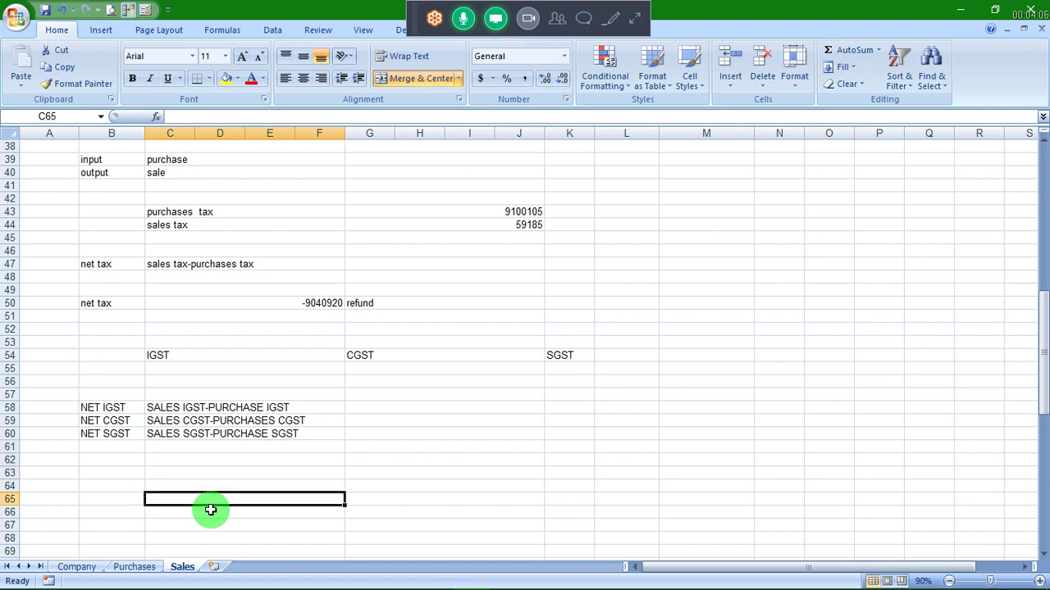
key("Down")
key("Down")
key("Down")
key("Down")
key("Up")
key("Up")
key("Left")
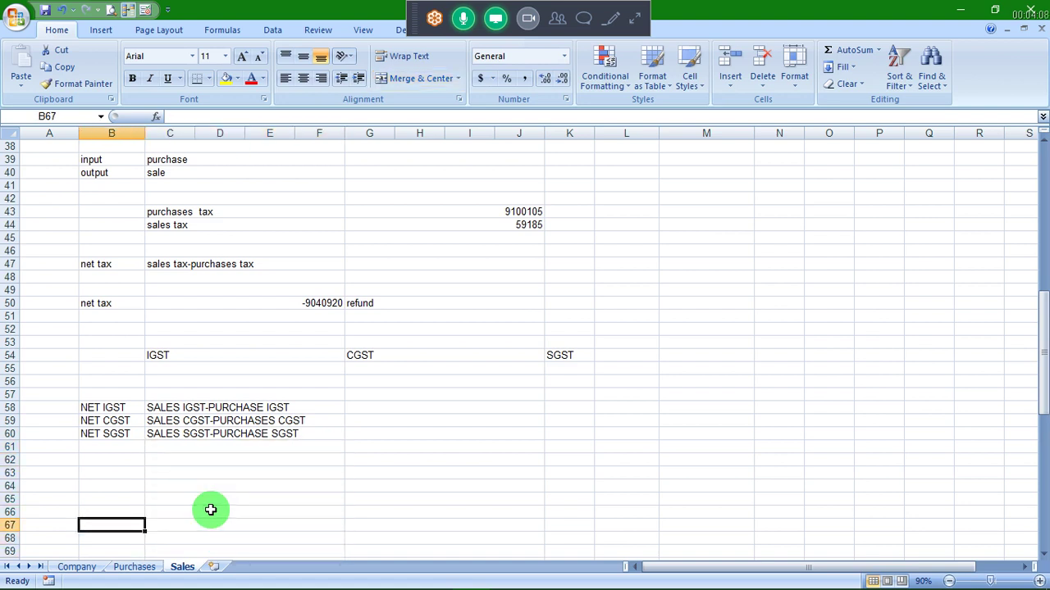
type("IGST")
key("Return")
type("1")
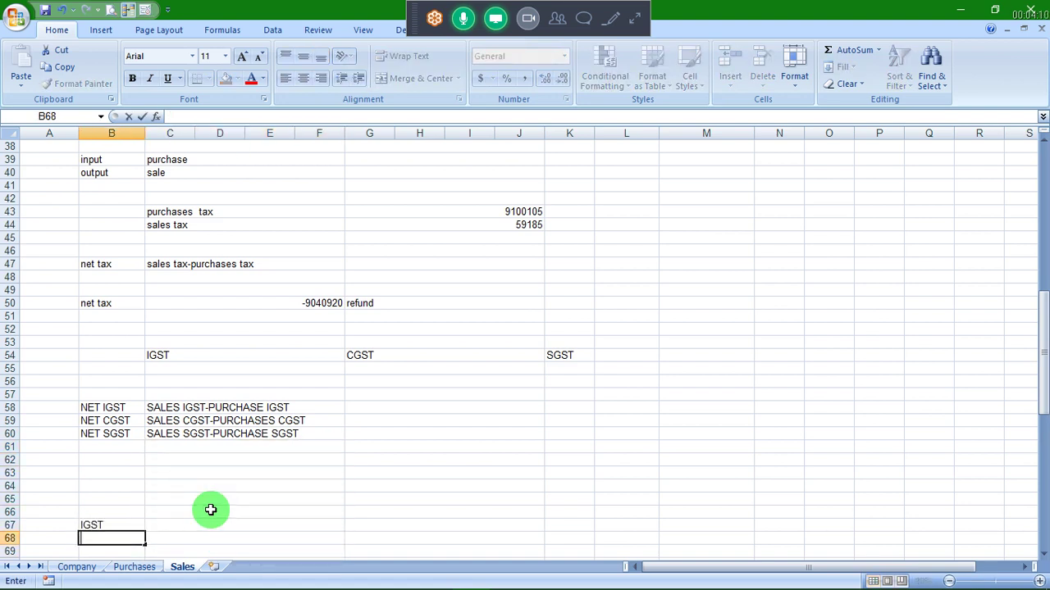
key("Up")
key("Right")
type("IC")
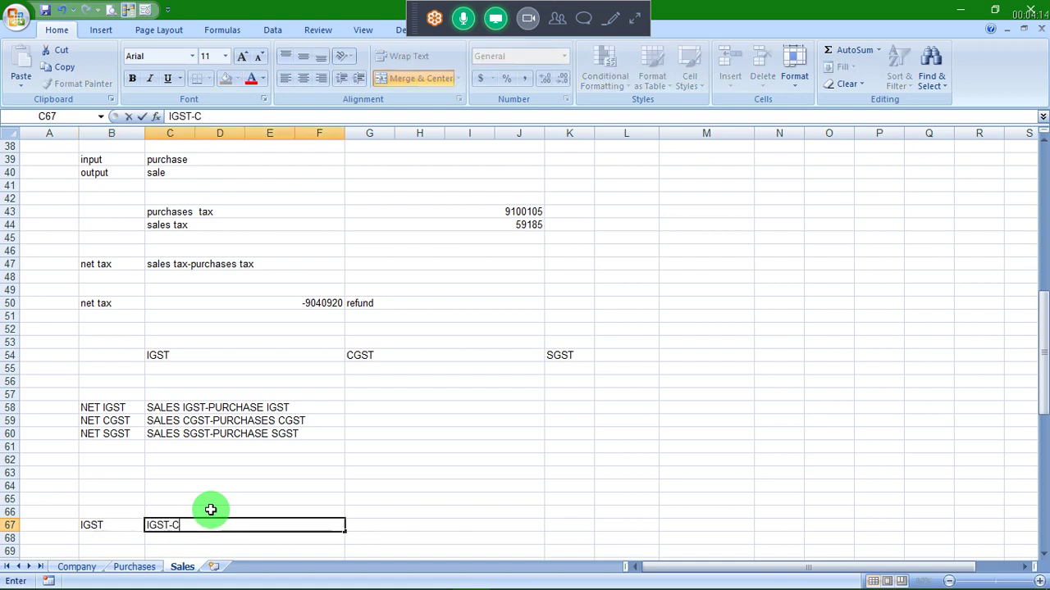
key("Return")
key("Up")
key("Right")
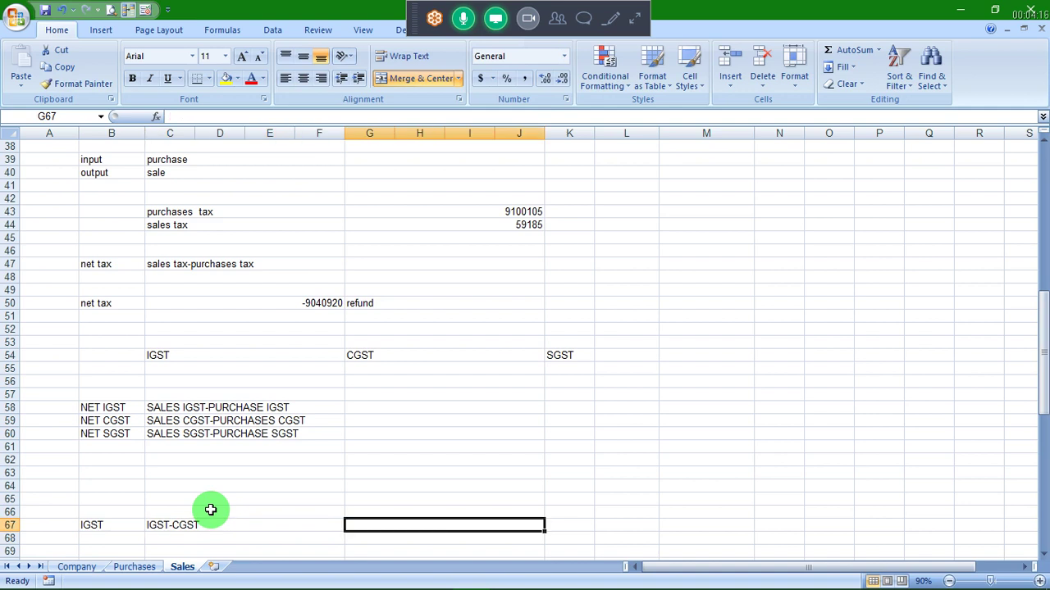
type("IGS")
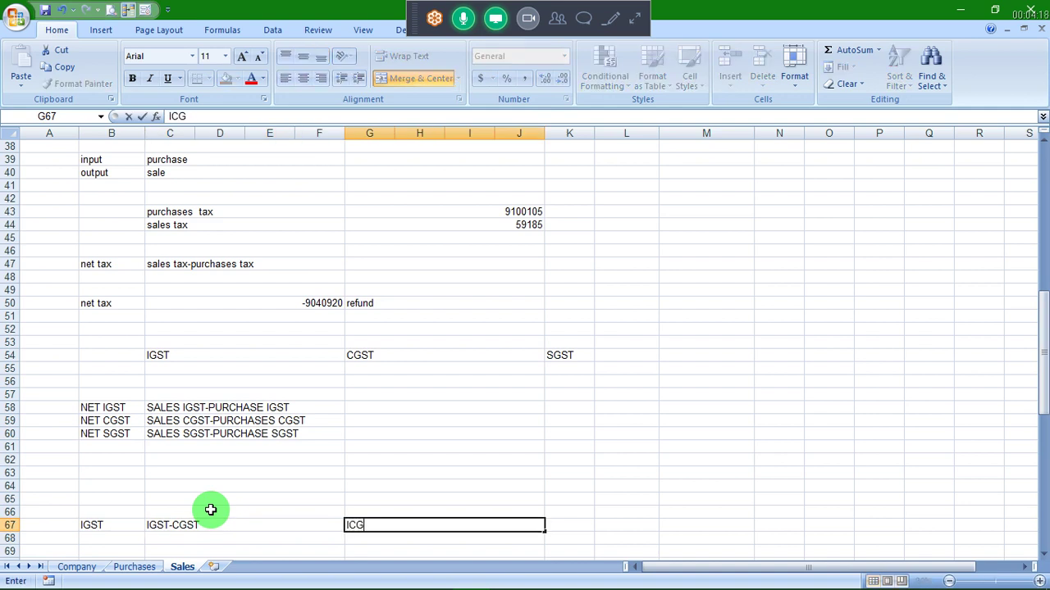
type("T-SGT")
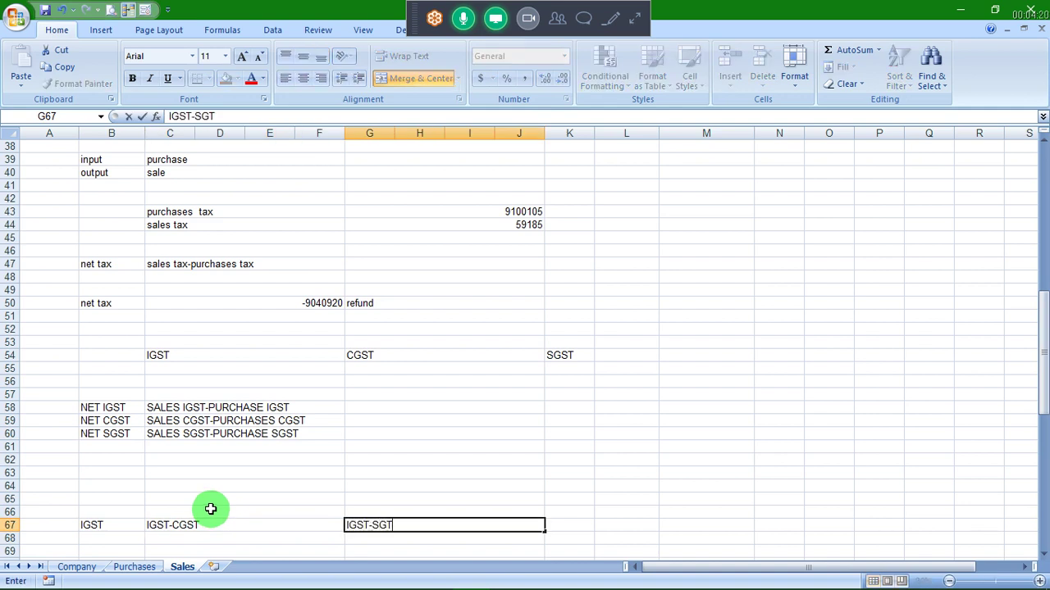
key("Return")
key("Return")
Enter CGST in B68 with the set-off note CGST-IGST in C68
key("Return")
key("Return")
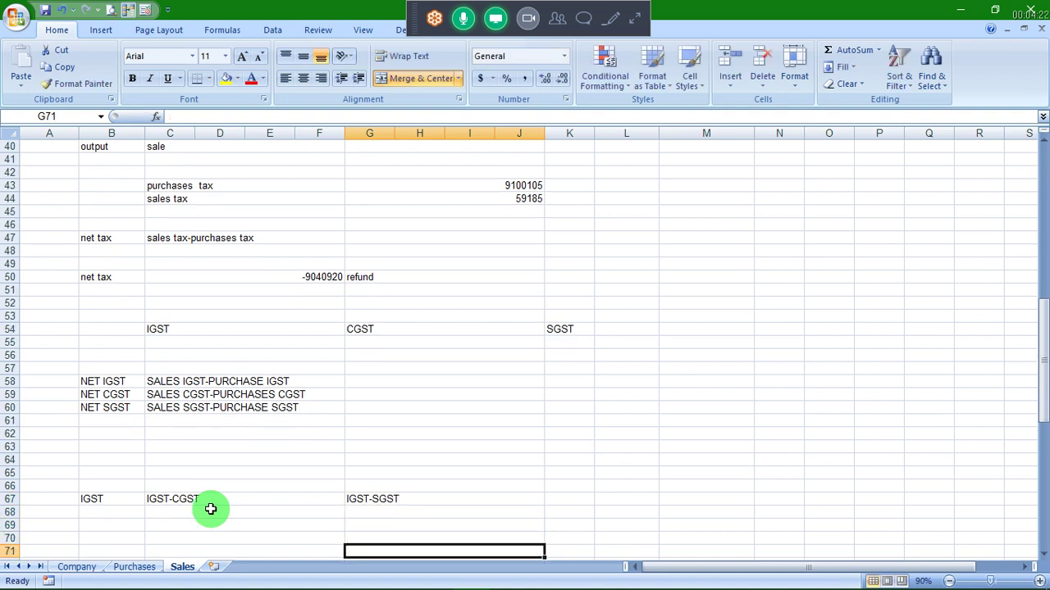
key("Return")
key("Return")
key("Return")
key("Return")
key("Up")
key("Up")
key("Up")
key("Up")
key("Up")
key("Up")
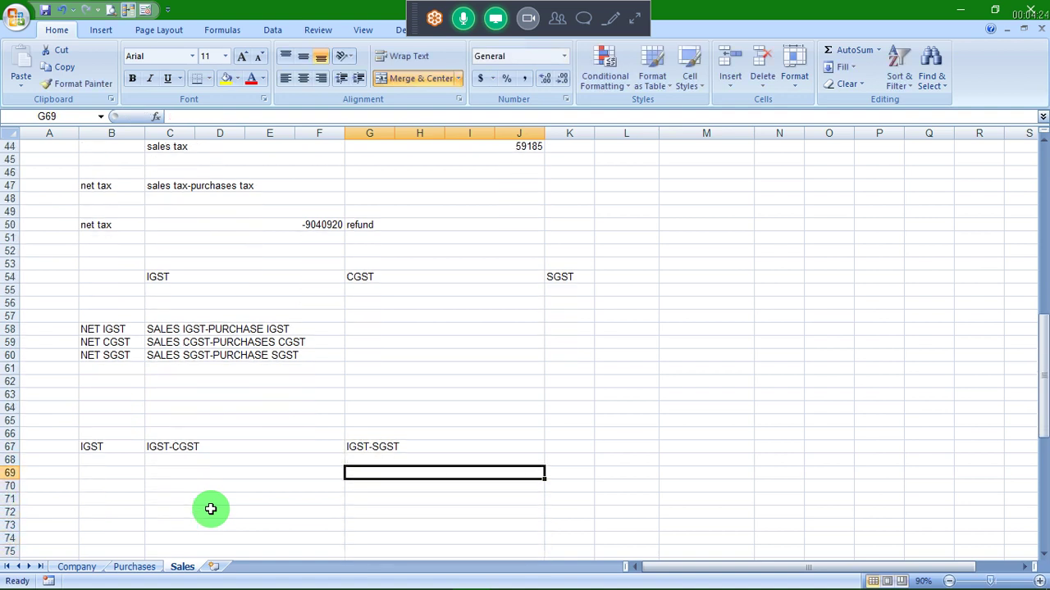
key("Left")
key("Up")
key("Left")
type("CGST")
key("Return")
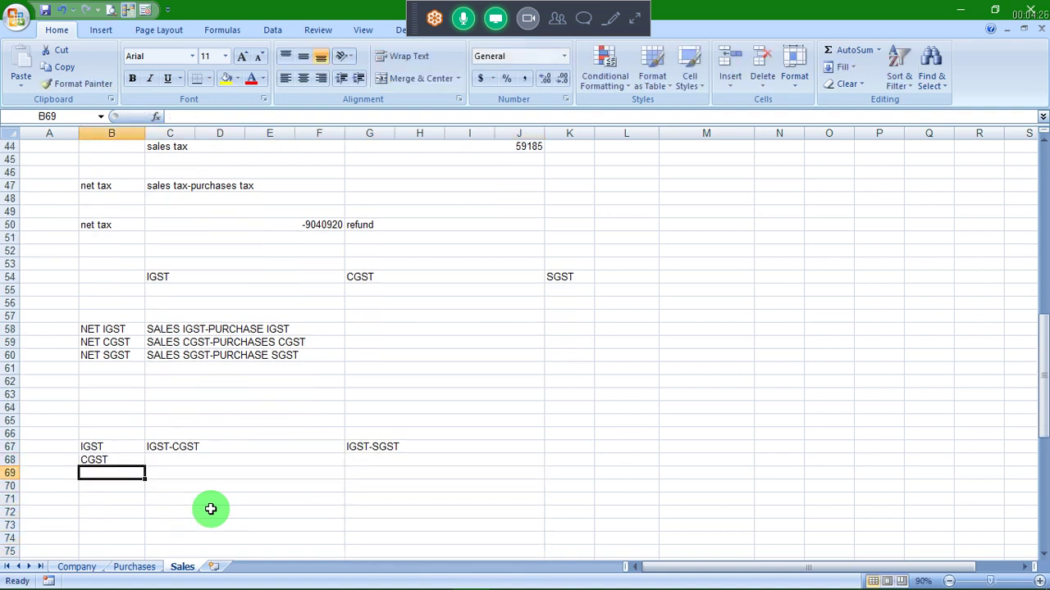
key("Up")
key("Right")
type("I")
key("BackSpace")
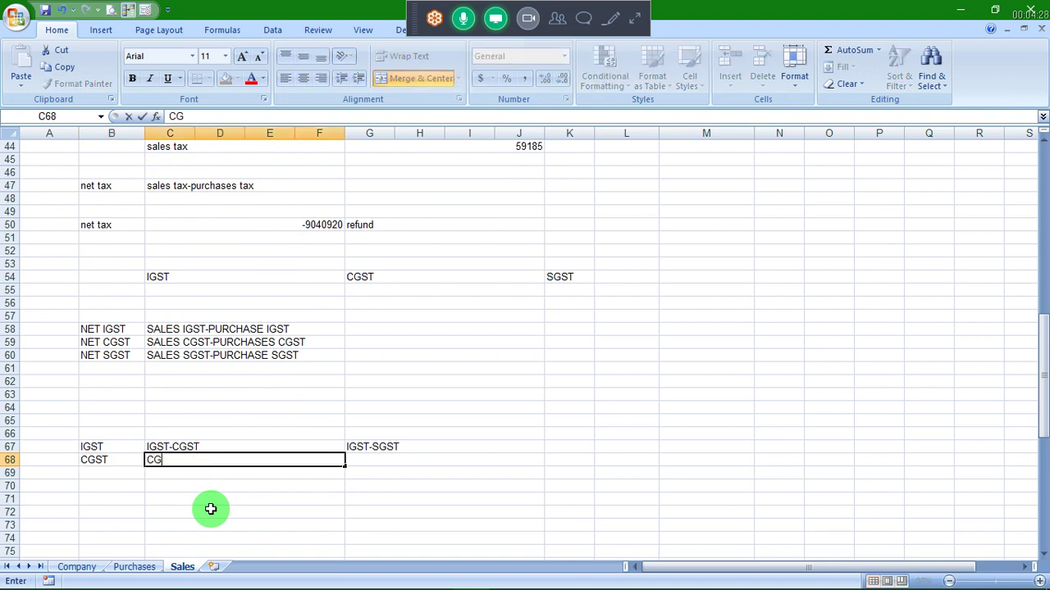
key("Return")
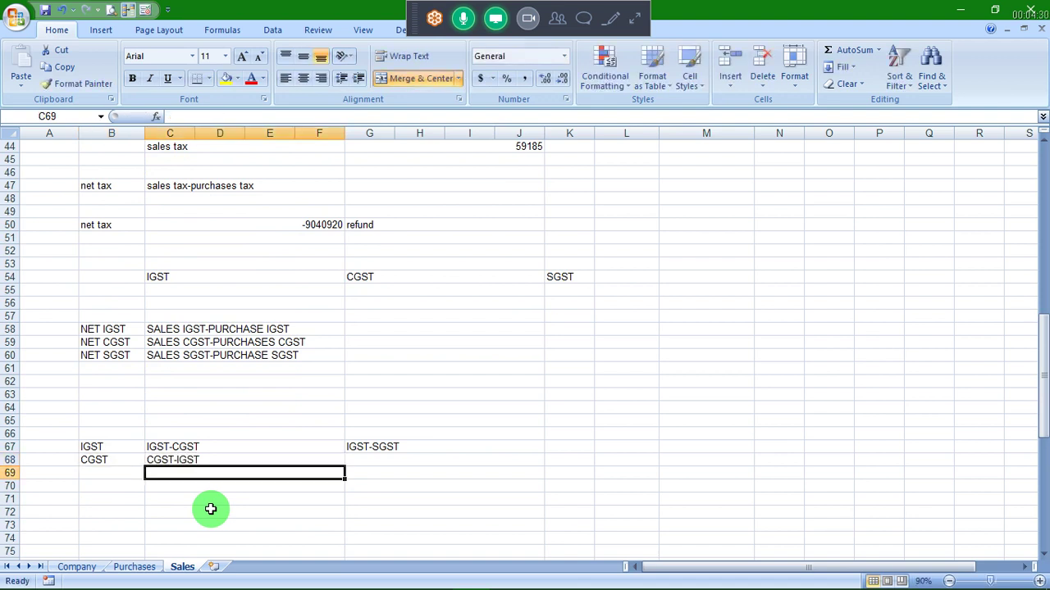
Enter SGST in B69 with the set-off note SGST-IGST in C69
key("Left")
type("SGST")
key("Return")
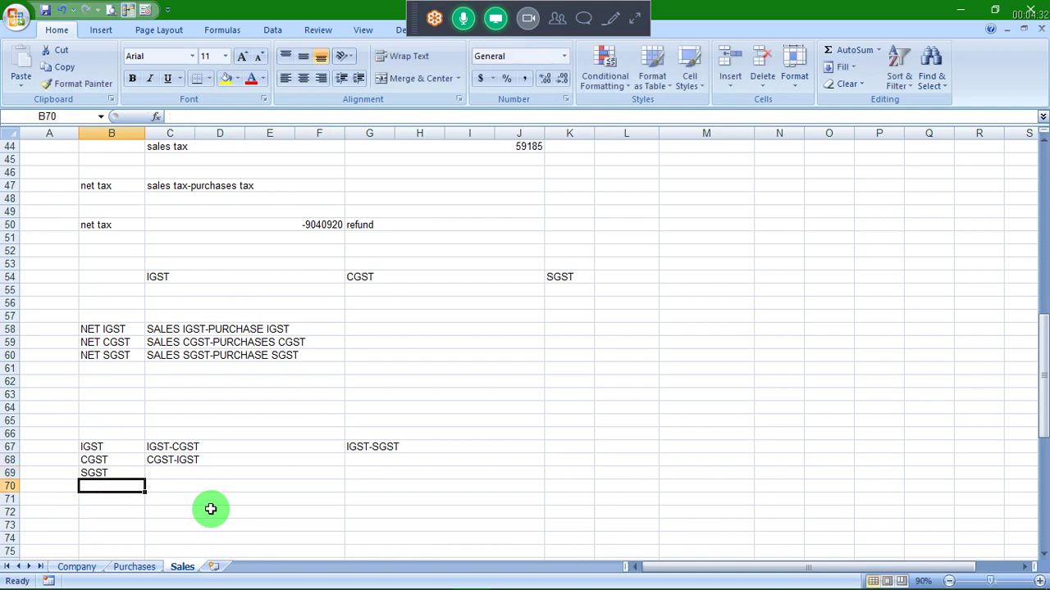
key("Up")
key("Right")
type("SG")
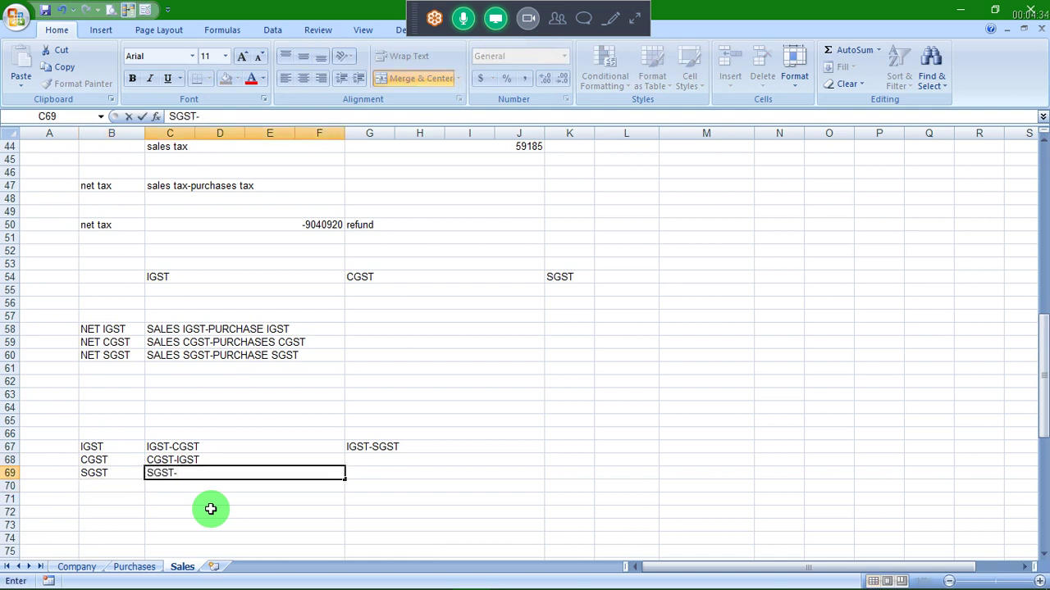
type("IGST")
key("Return")
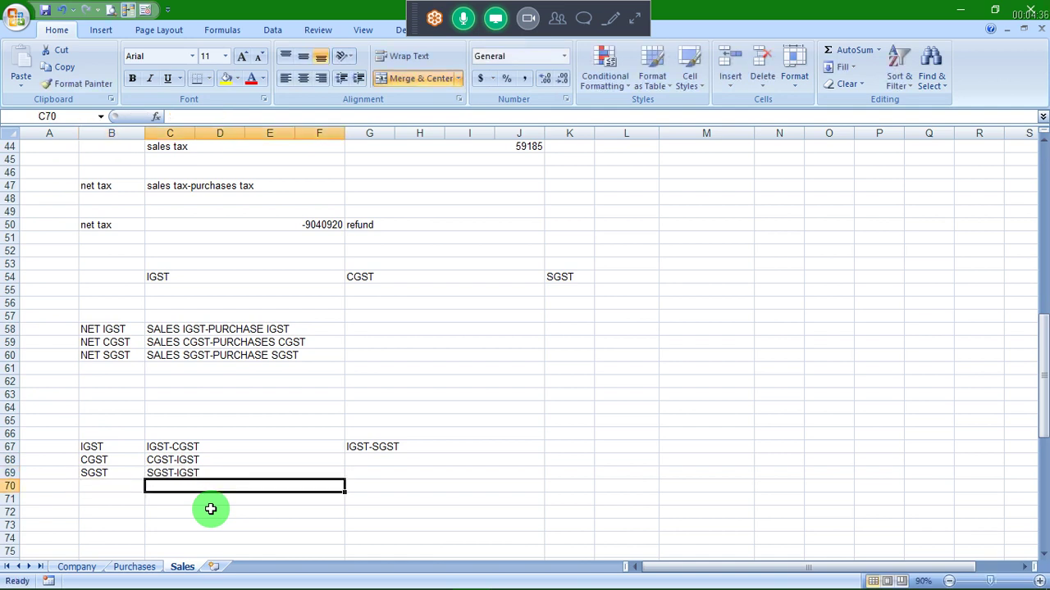
Check the Output GST rows in the Busy GST Summary report, then return to Excel
key("Up")
key("Up")
key("Up")
key("Up")
key("Up")
key("Up")
key("Up")
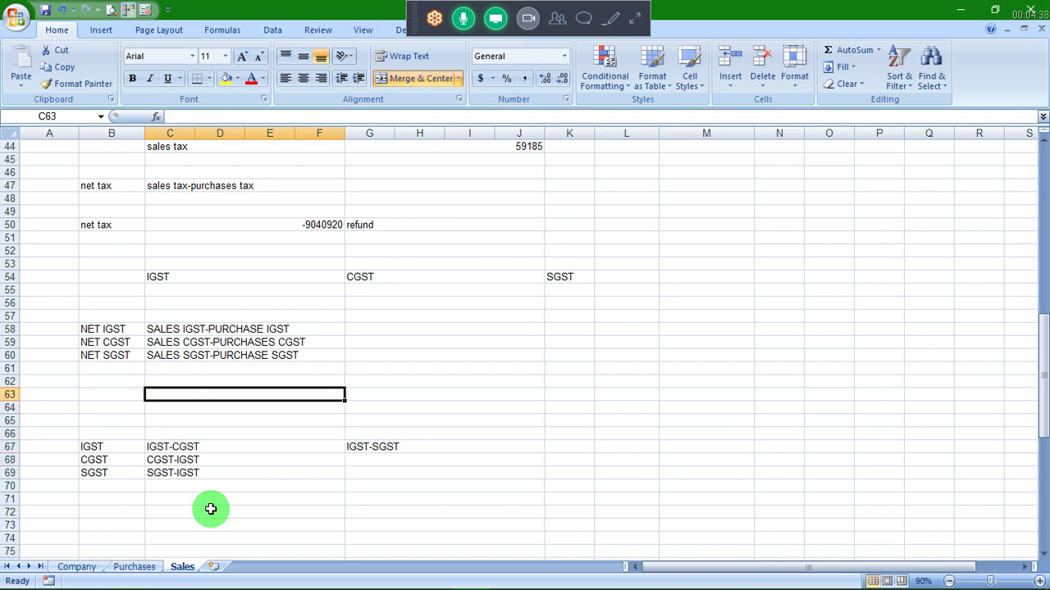
key("Up")
key("Up")
key("Up")
key("Up")
key("Up")
key("alt+Tab")
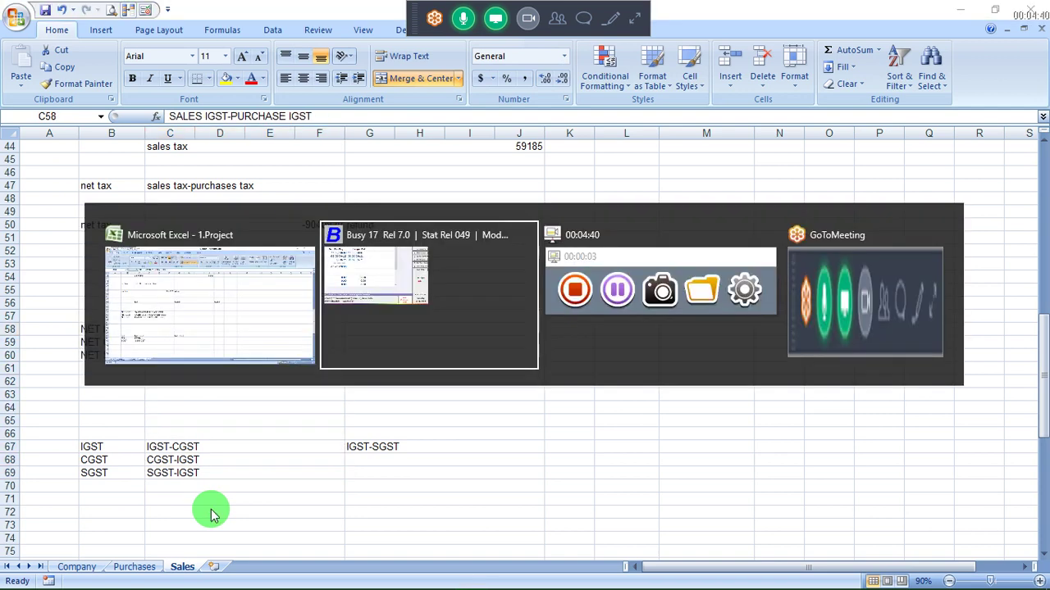
key("Down")
key("Down")
key("Down")
key("Down")
key("Down")
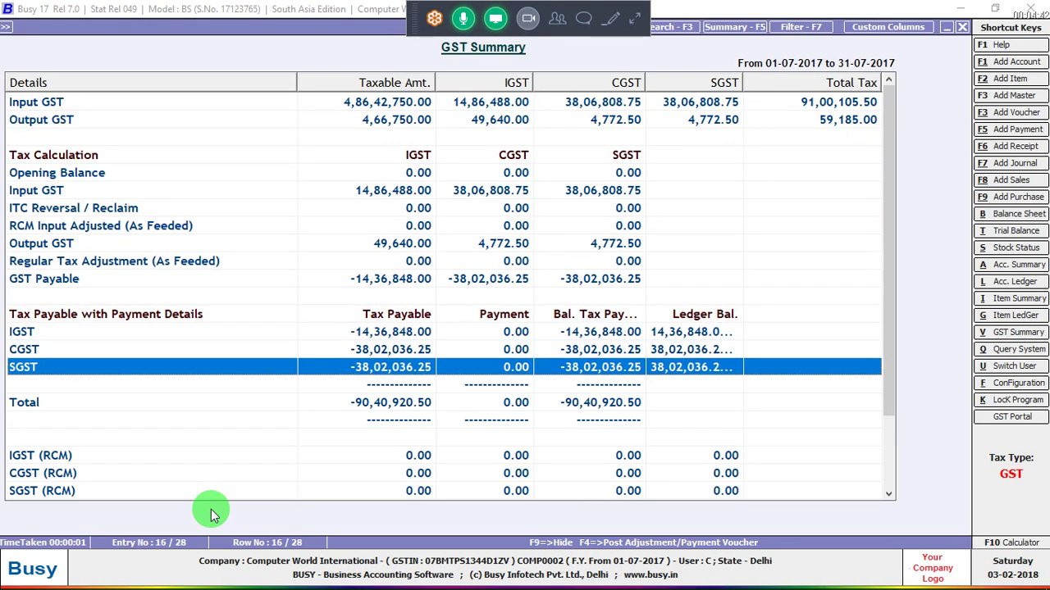
key("Up")
key("Up")
key("Up")
key("Up")
key("Up")
key("Up")
key("Up")
key("Up")
key("Up")
key("Up")
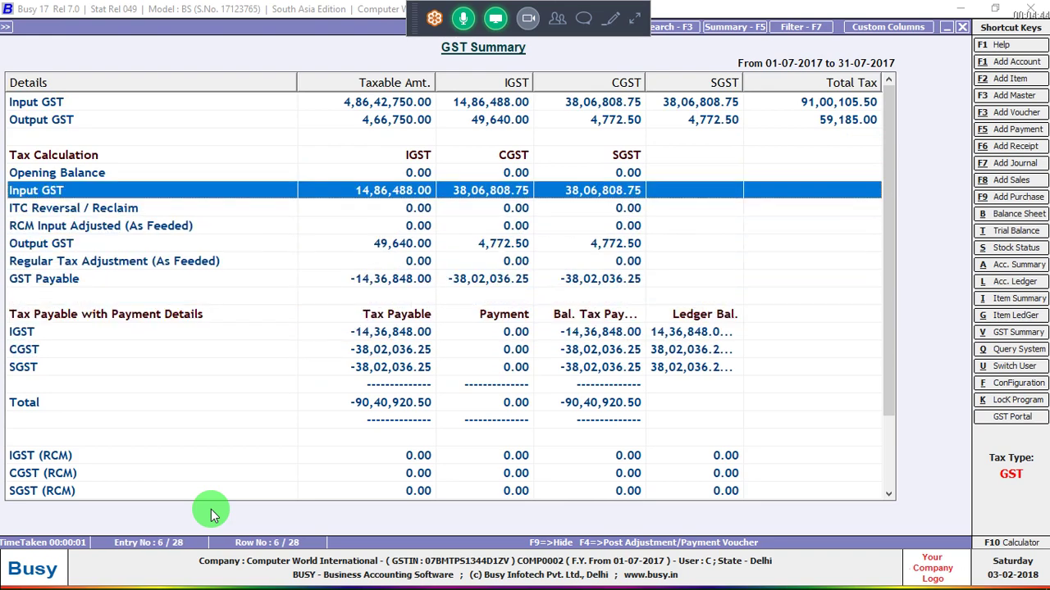
key("Up")
key("Up")
key("alt+Tab")
Clear the IGST, CGST and SGST headings from row 54
key("Up")
key("Up")
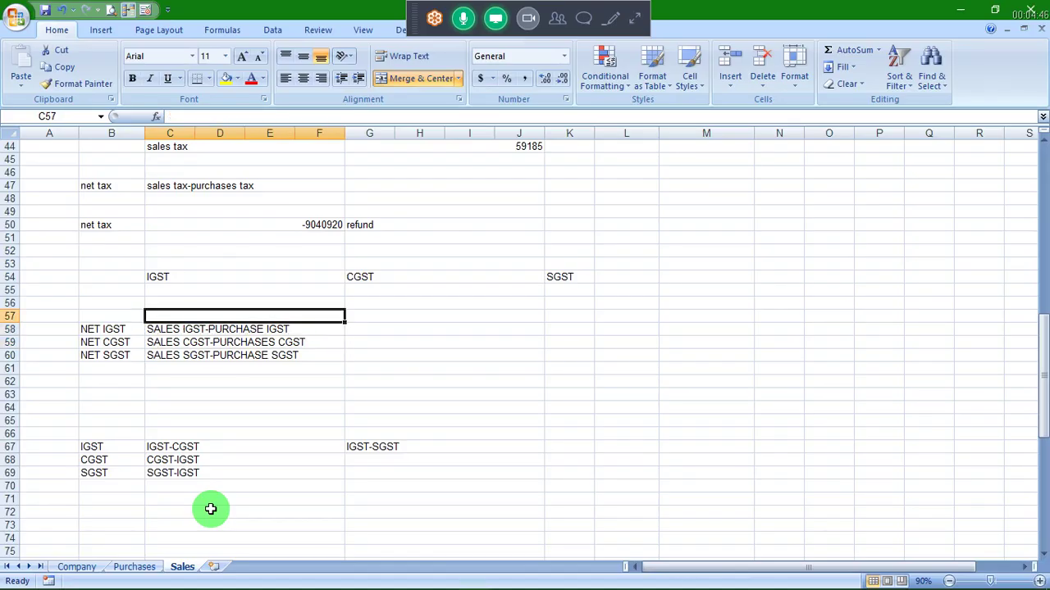
key("Up")
key("Up")
key("Up")
key("Up")
key("Up")
key("Up")
key("Up")
key("Up")
key("Up")
key("Up")
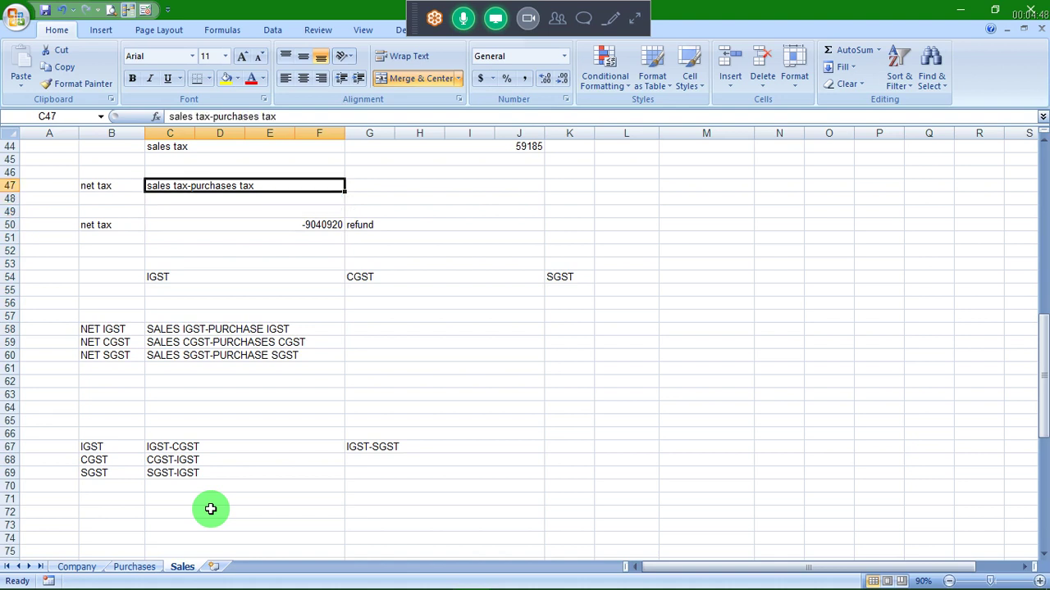
key("Up")
key("Down")
key("Down")
key("Down")
key("Down")
key("Down")
key("Up")
key("Up")
key("Up")
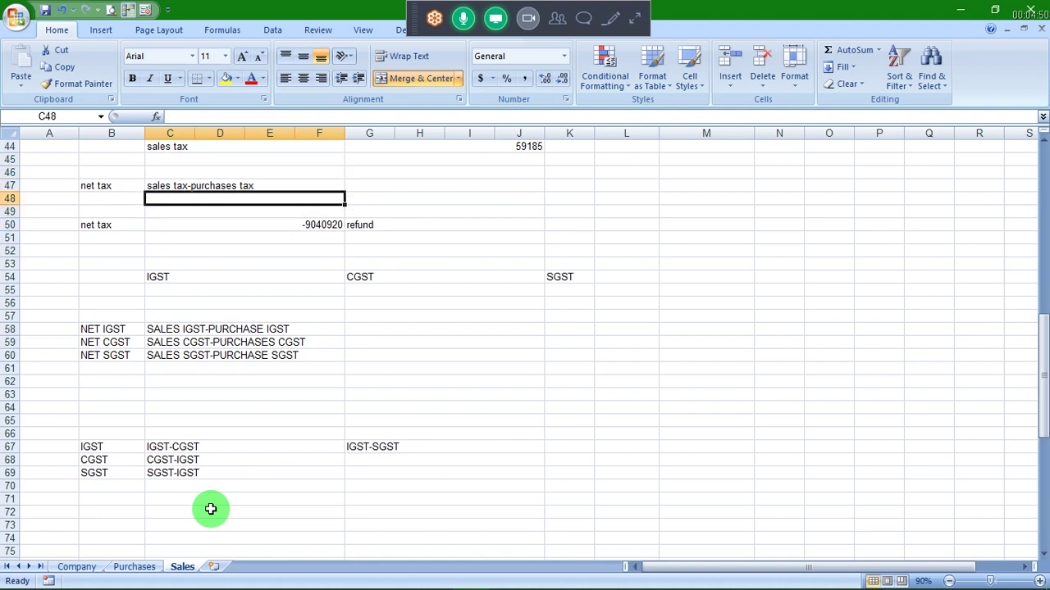
key("Up")
key("Up")
key("Up")
key("Up")
key("Up")
key("Up")
key("Down")
key("Down")
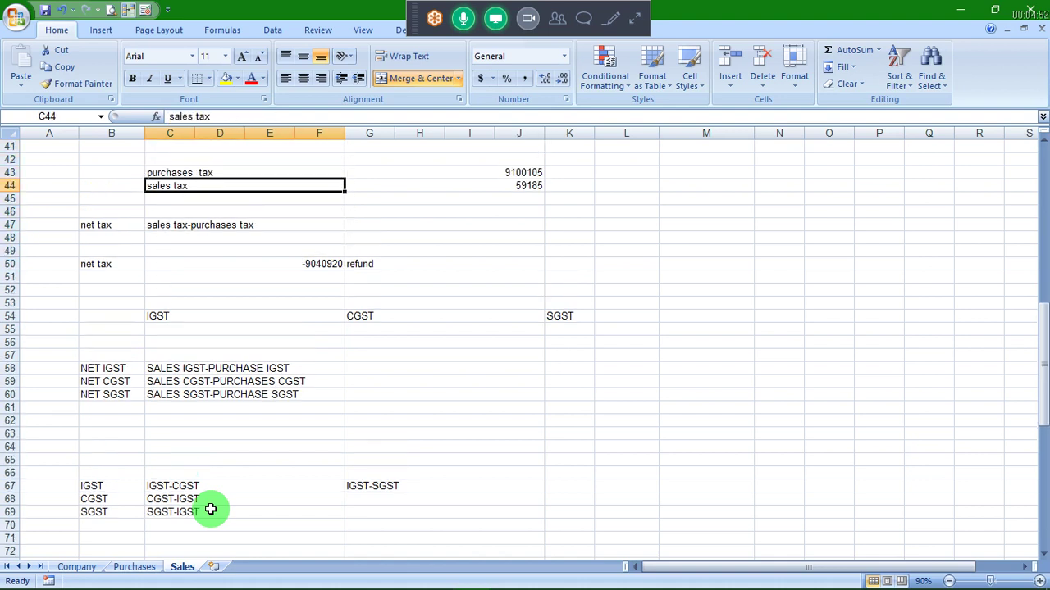
key("Down")
key("Down")
key("Down")
key("Down")
key("Down")
key("Down")
key("Down")
key("Down")
key("Down")
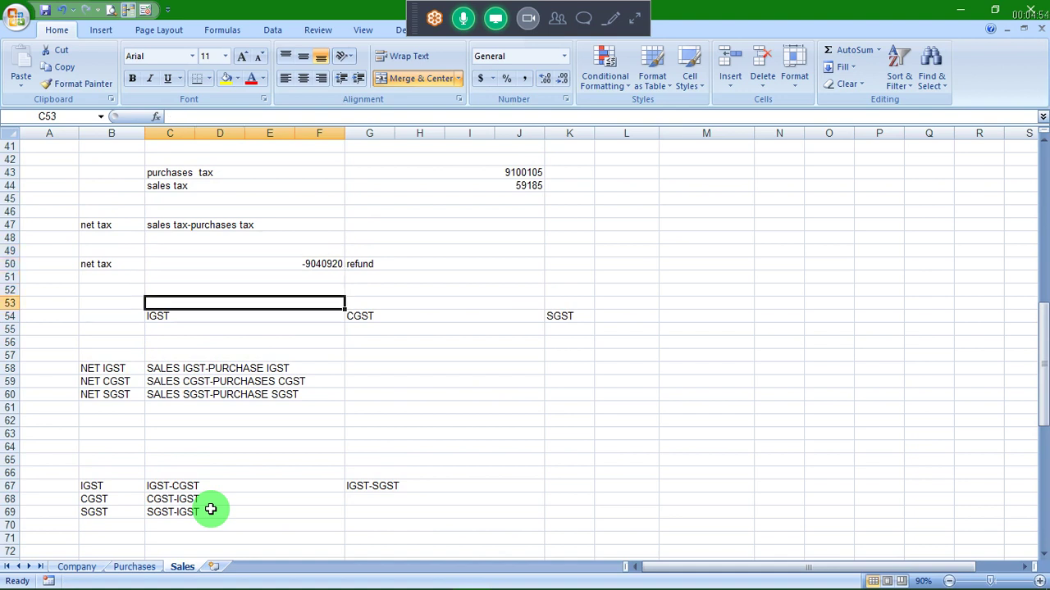
key("Down")
key("shift+Down")
key("shift+Right")
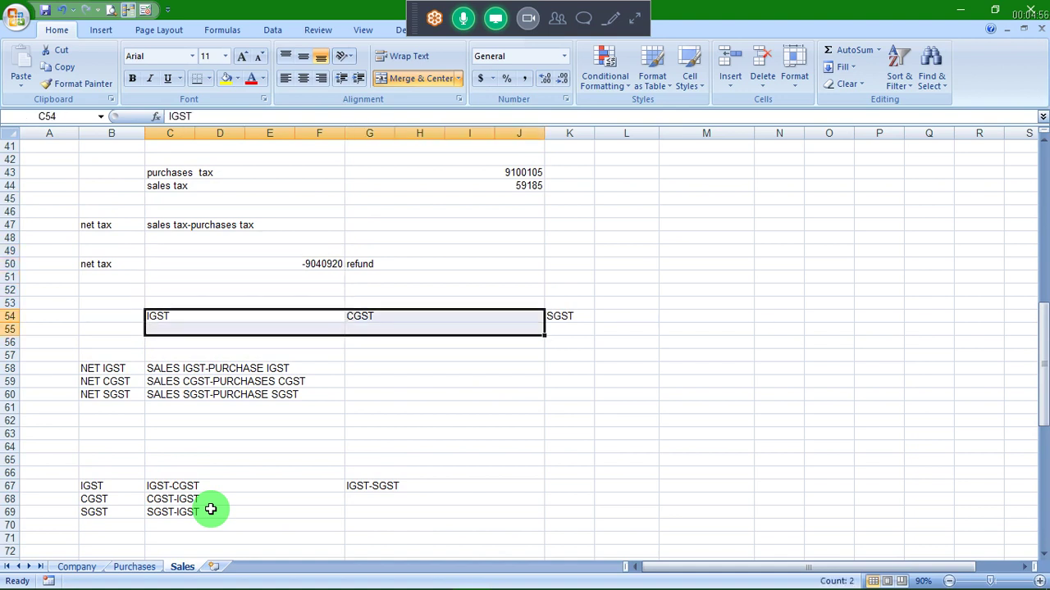
key("shift+Right")
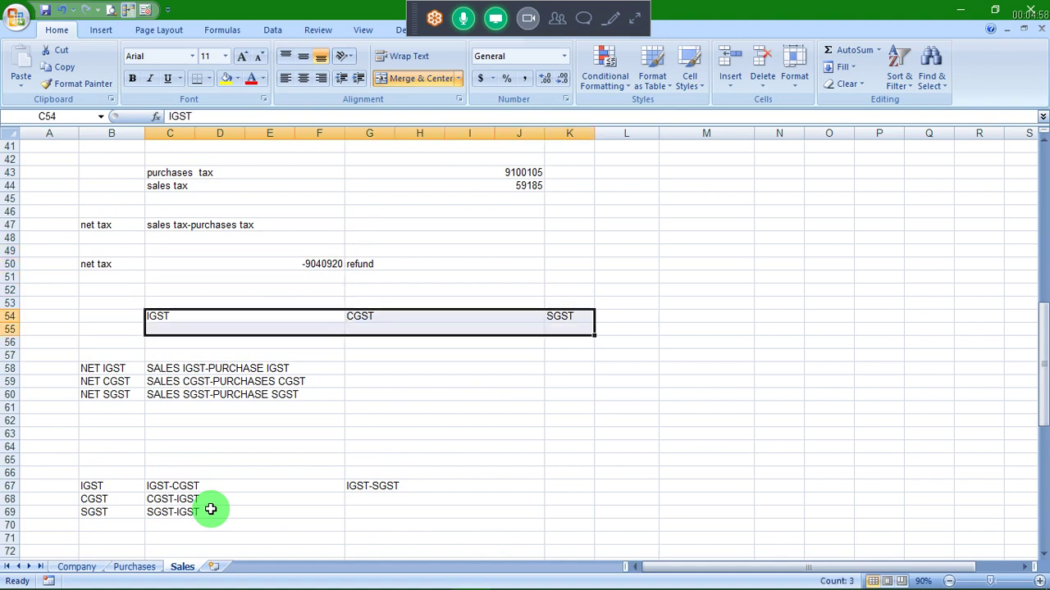
key("Delete")
Delete the -9040920 value and clear the net tax and refund entries in rows 47–50
key("Up")
key("Up")
key("Up")
key("Up")
key("Delete")
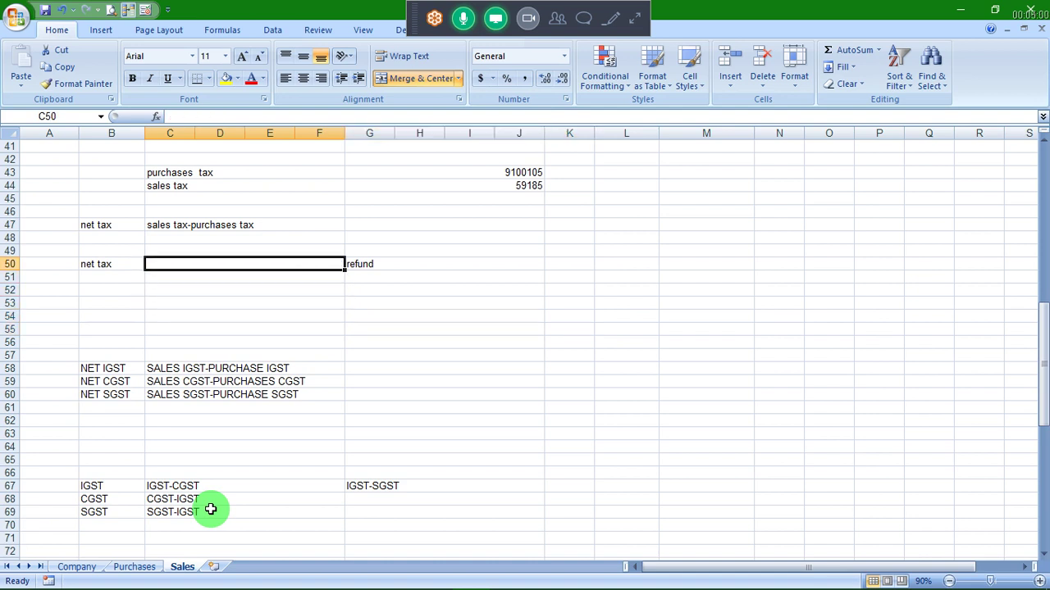
key("Up")
key("Up")
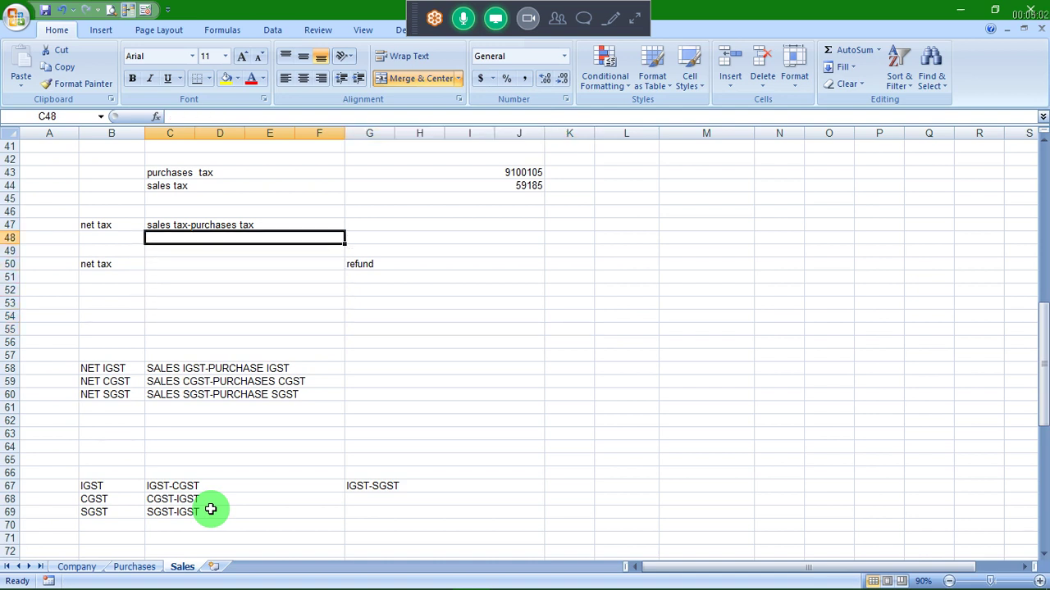
key("Up")
key("Up")
key("Up")
key("Down")
key("Down")
key("Left")
key("Up")
key("Right")
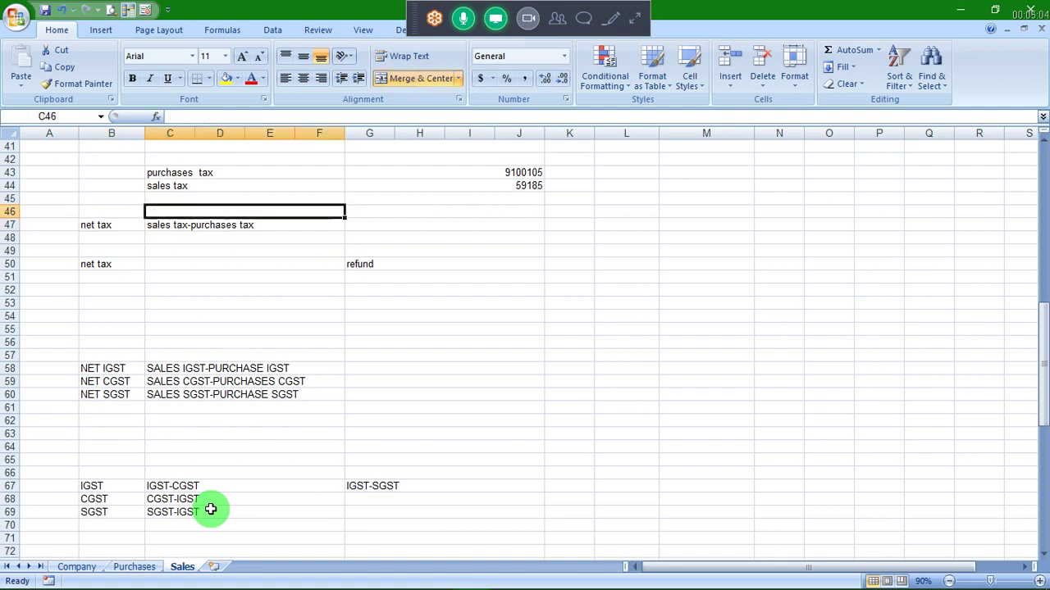
key("Down")
key("Left")
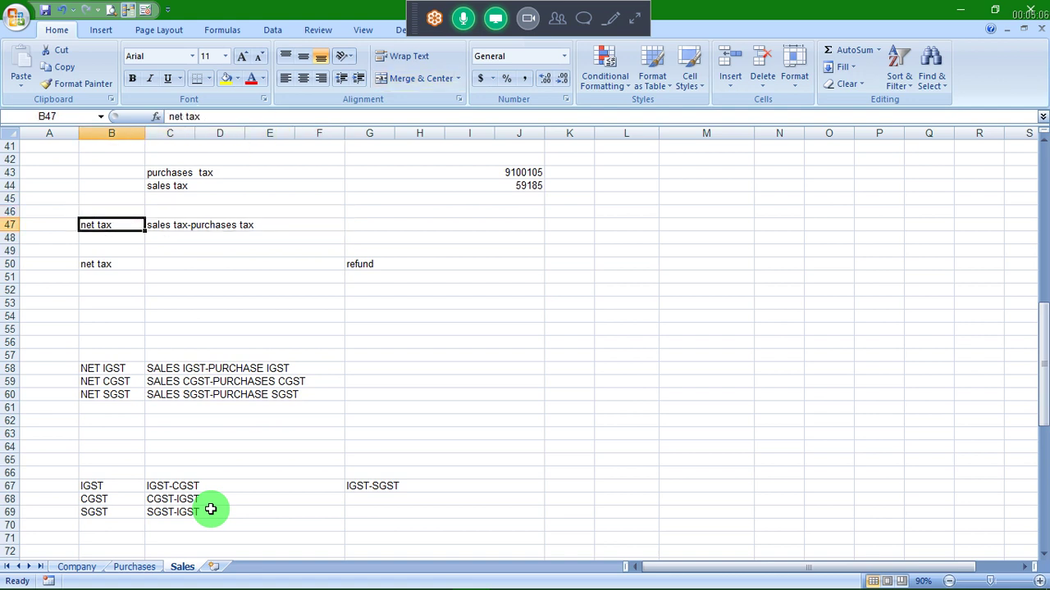
key("shift+Right")
key("shift+Right")
key("shift+Down")
key("shift+Down")
key("shift+Down")
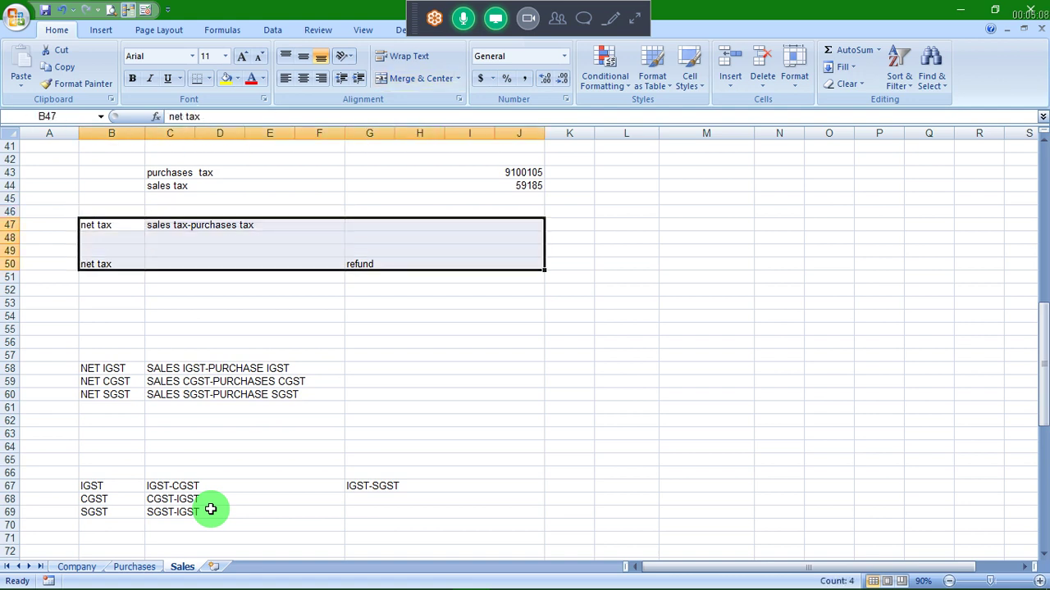
key("Delete")
key("shift+BackSpace")
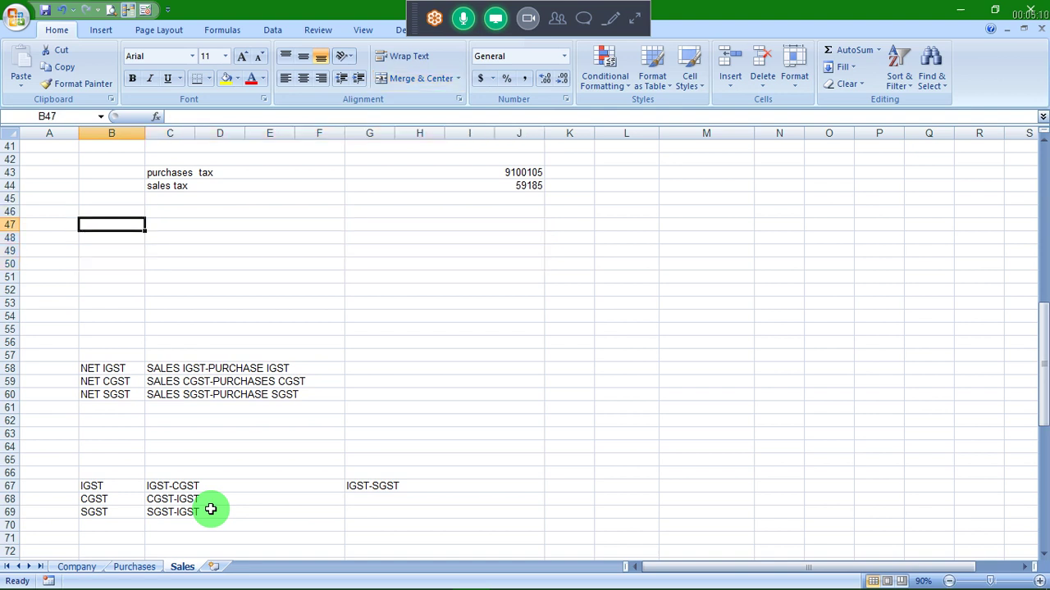
Finish the purchases block: PURCHASES in B46, with CGST and SGST headings beside IGST
type("l")
key("Return")
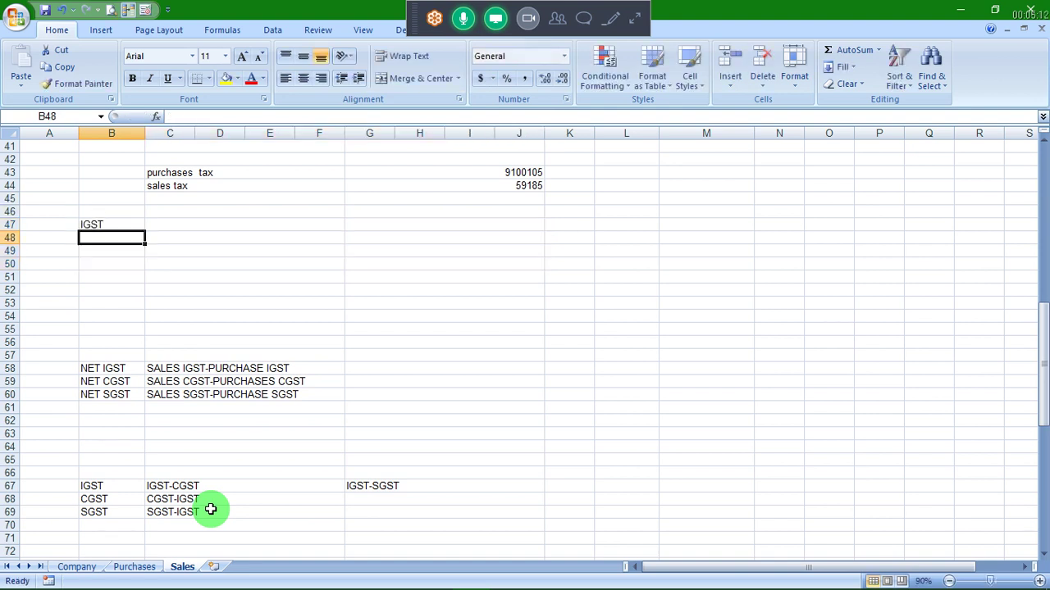
key("Up")
key("Up")
type("PU")
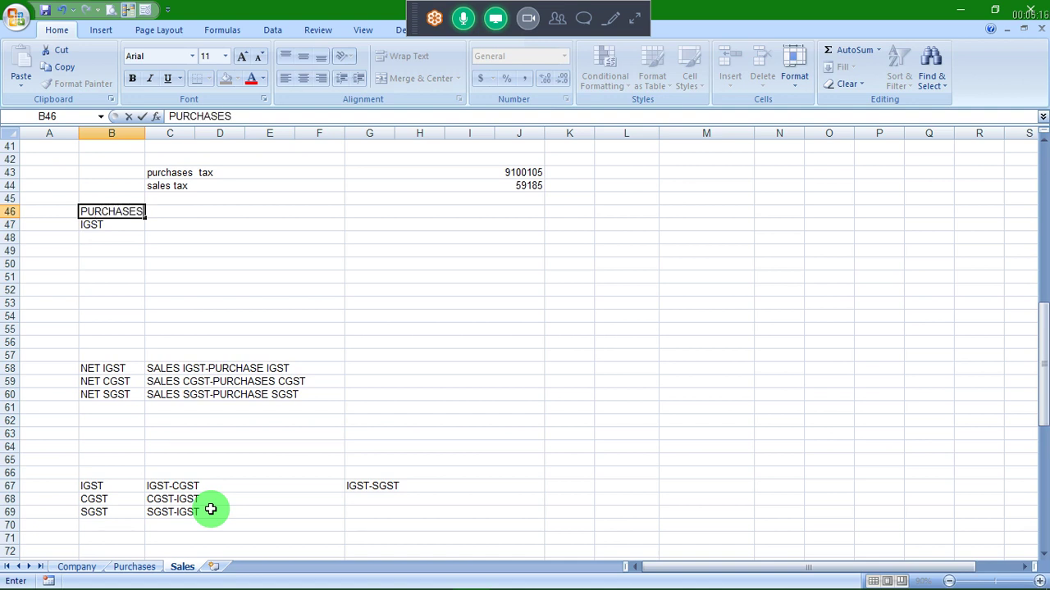
key("Return")
key("Right")
type("C")
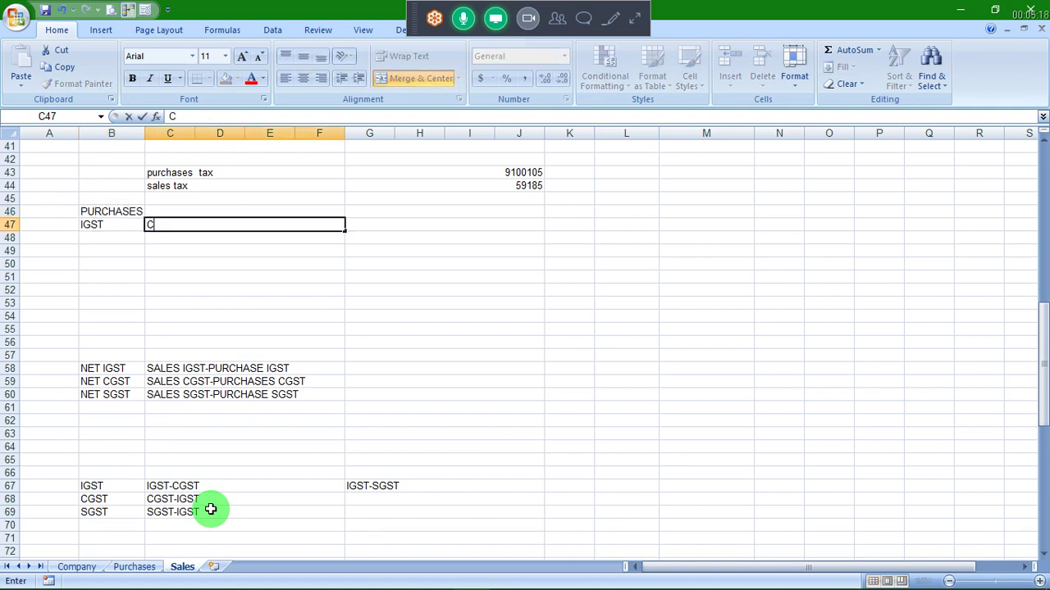
type("GST")
key("Return")
key("Up")
key("Right")
type("SGST")
key("Return")
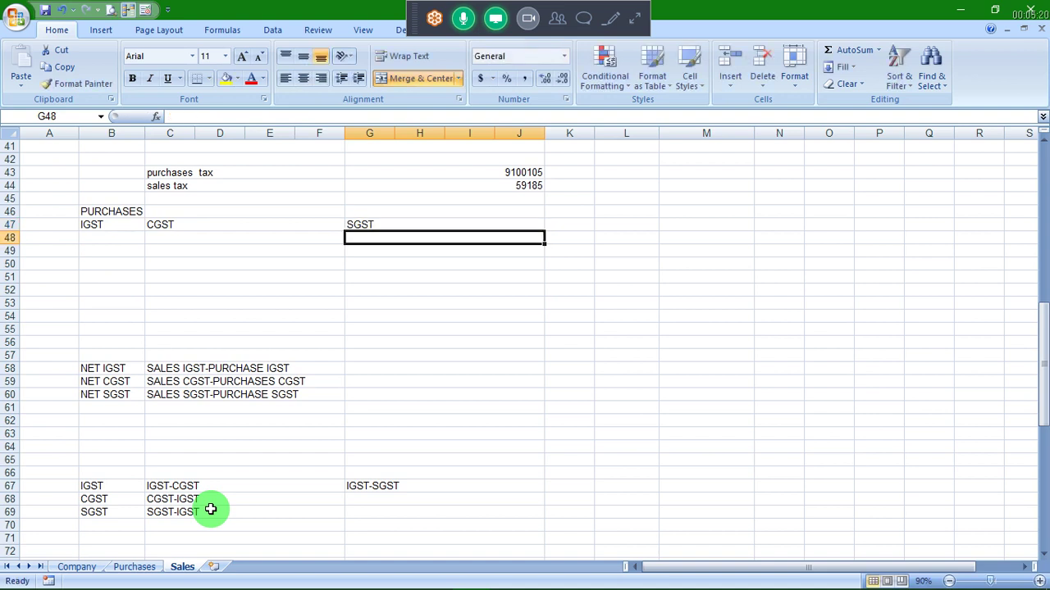
Add a SALS label in B50 with IGST, CGST and SGST headings in row 51
key("Down")
key("Down")
key("Left")
key("Left")
type("SALS")
key("Return")
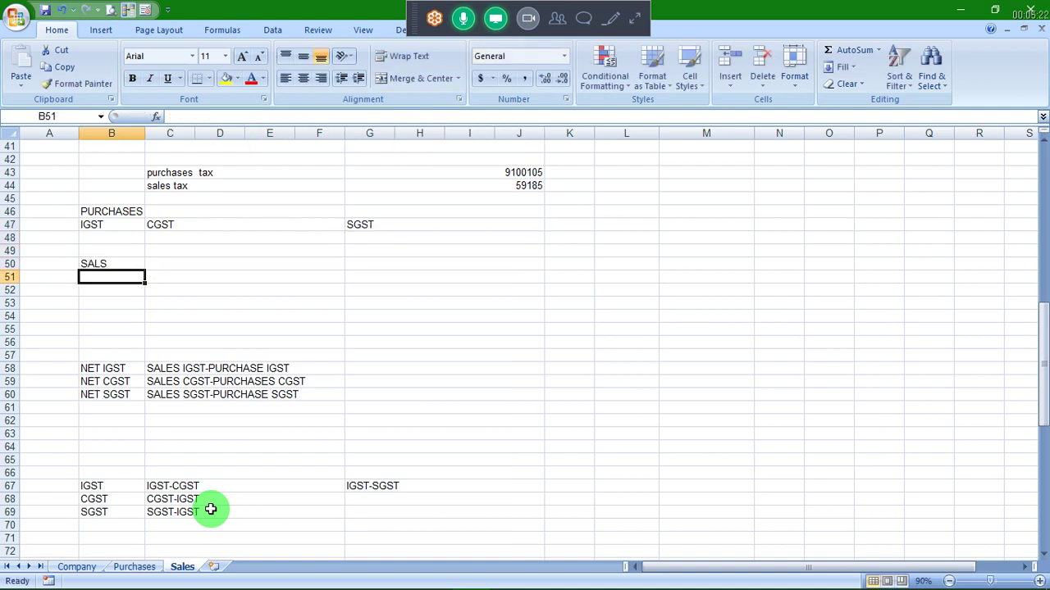
key("Up")
key("Down")
type("IGST")
key("Right")
type("S ")
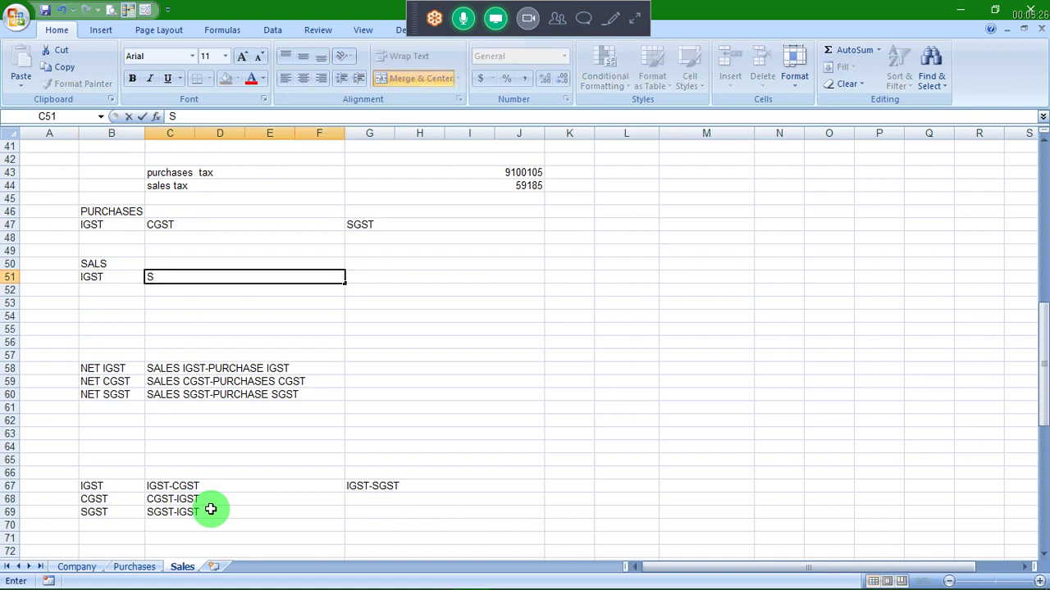
type("CGST")
key("Right")
type("S")
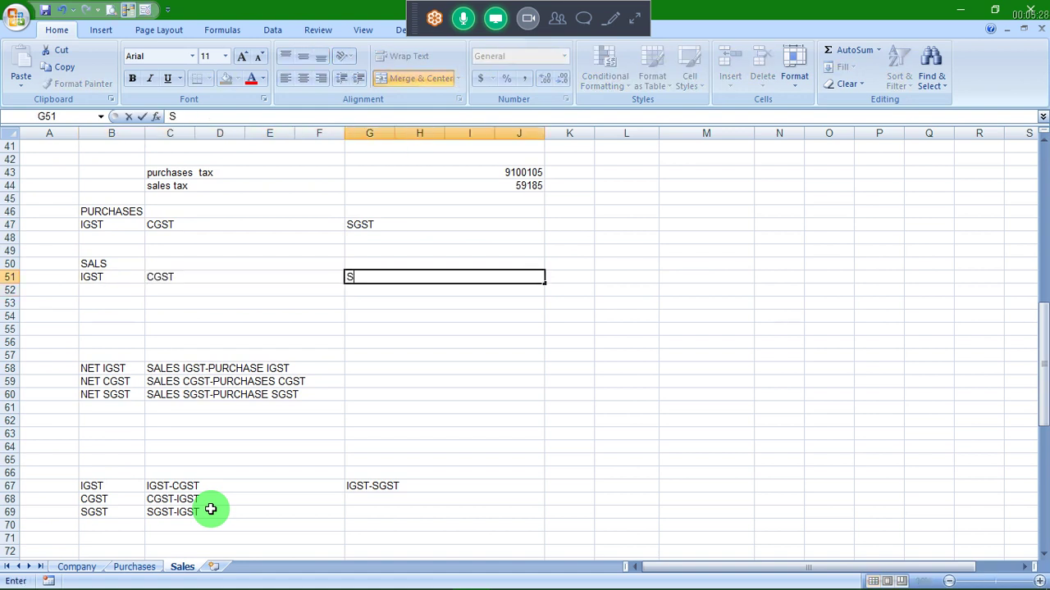
key("Return")
key("Left")
key("Left")
key("Up")
key("Up")
key("Up")
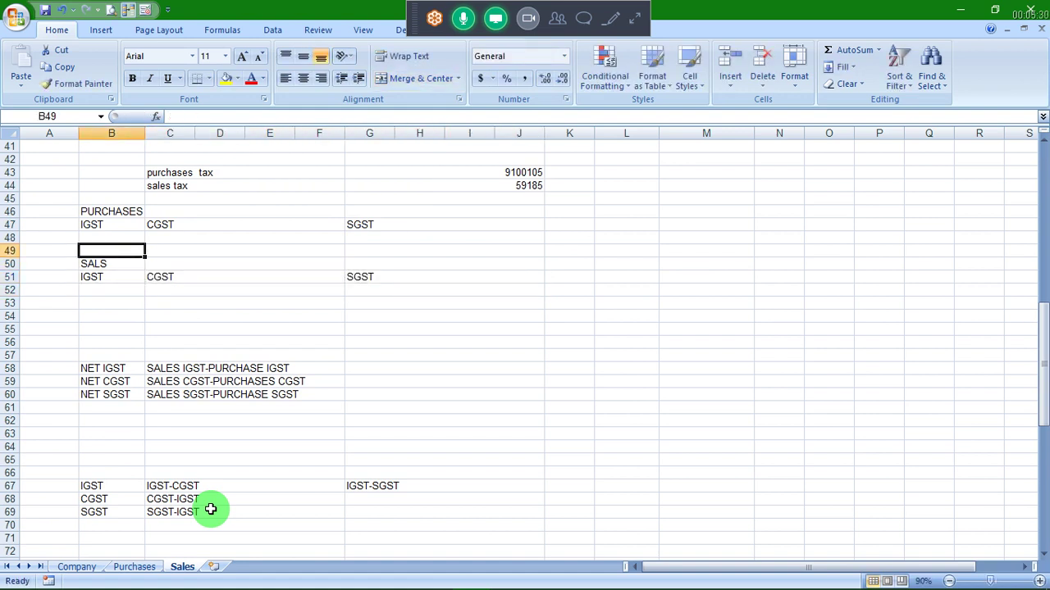
key("Up")
key("alt+Tab")
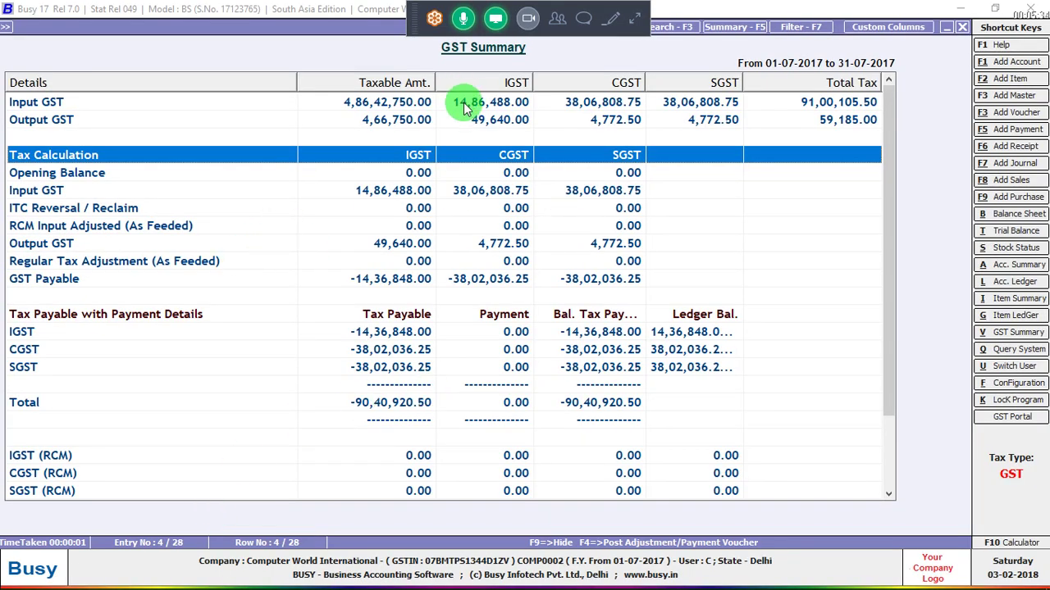
Enter Busy's Input GST IGST amount 1486488 in B48 and begin the CGST figure 3806
key("alt+Tab")
type("14")
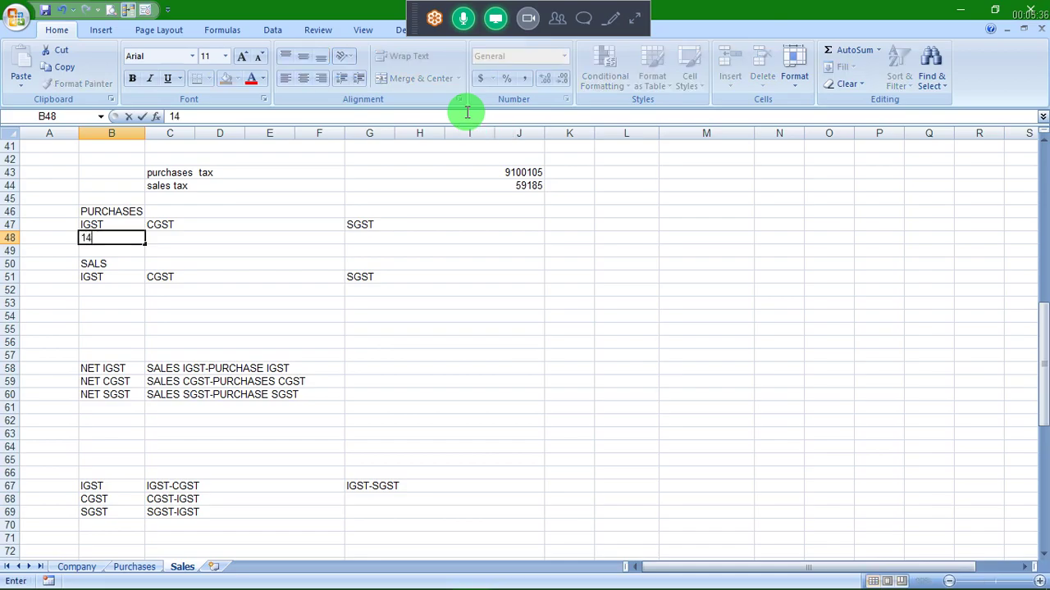
key("alt+Tab")
key("alt+Tab")
key("Return")
key("Up")
key("Right")
key("shift+Right")
key("shift+Right")
key("shift+Right")
key("alt+Tab")
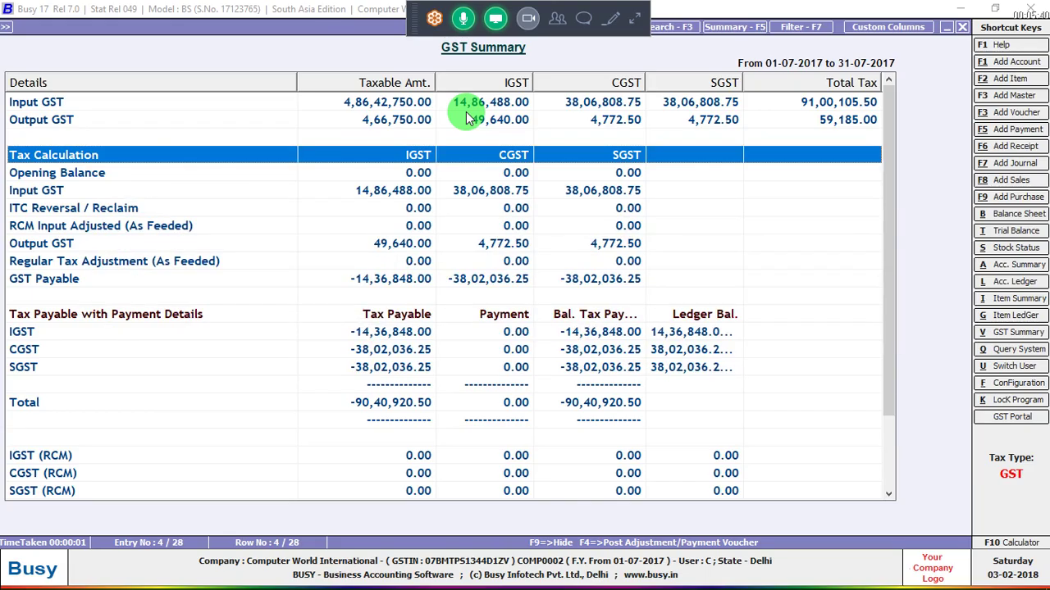
key("alt+Tab")
type("3806")
Enter purchase CGST 3806808.75 and purchase SGST 3806808 from Busy's summary
key("alt+Tab")
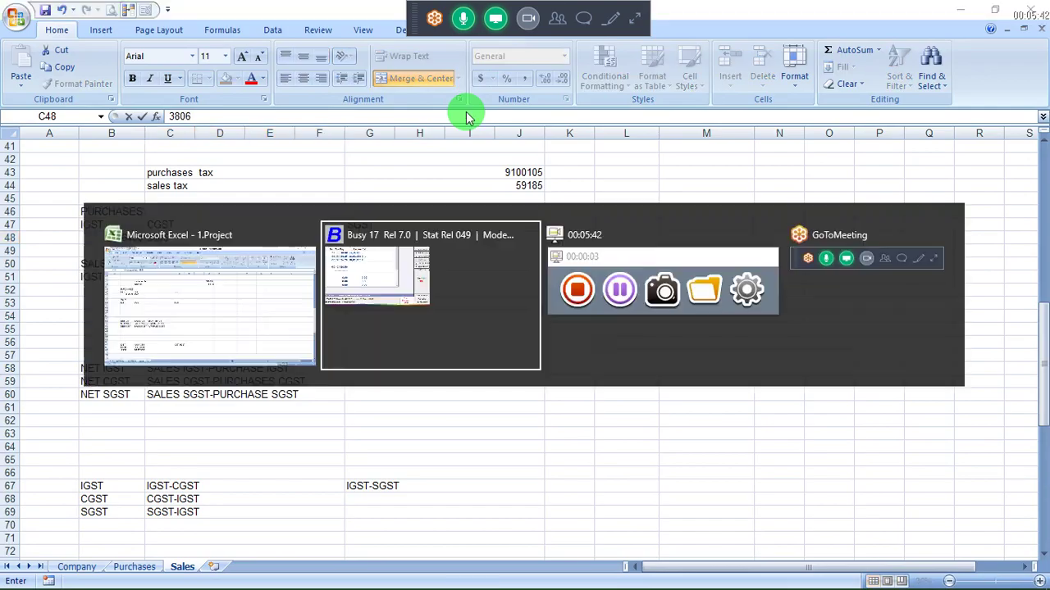
key("alt+Tab")
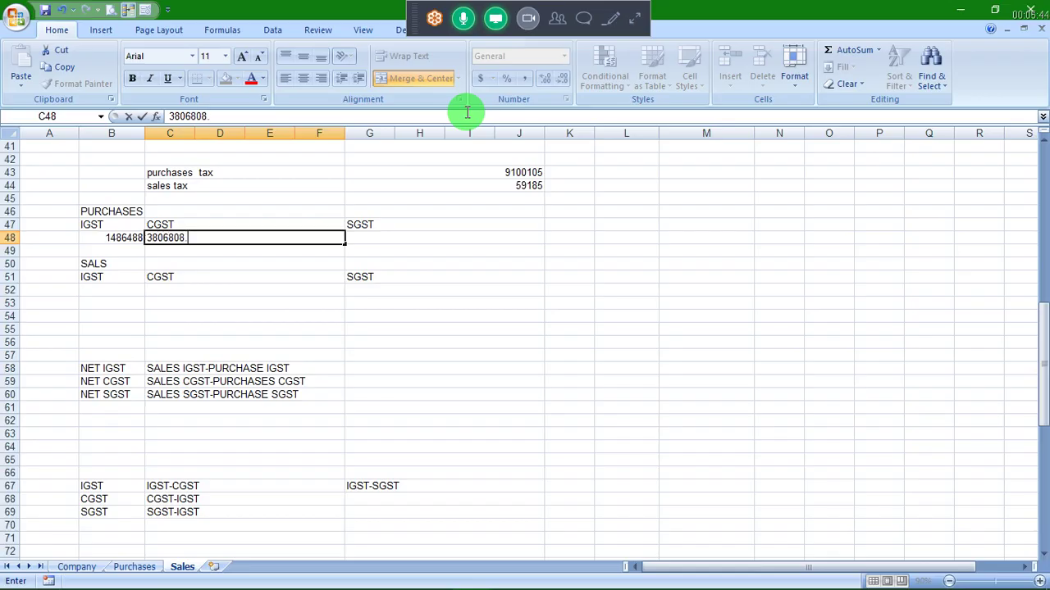
type(".75")
key("Return")
key("Up")
key("Right")
type("3")
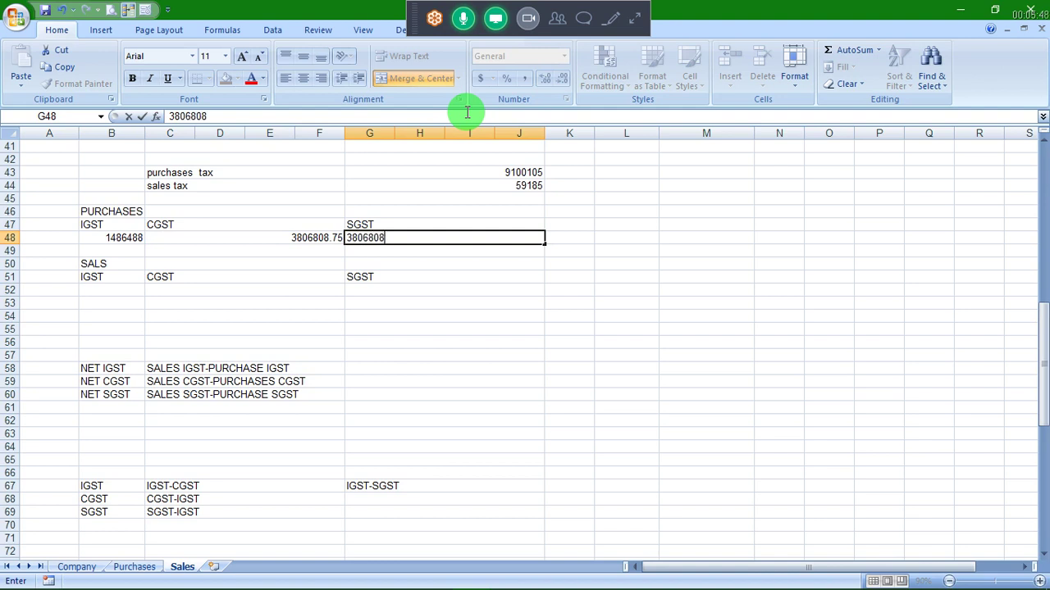
key("Return")
Enter sales IGST 49640, CGST 4772 and SGST 4772, then reselect purchase IGST for comparison
key("Left")
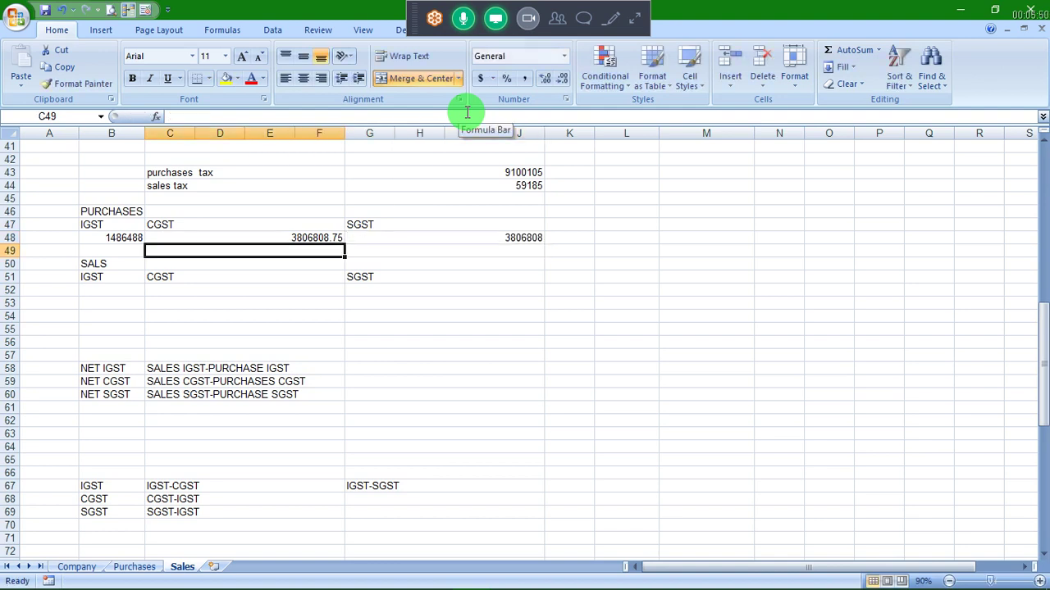
key("Down")
key("Down")
key("Down")
key("Left")
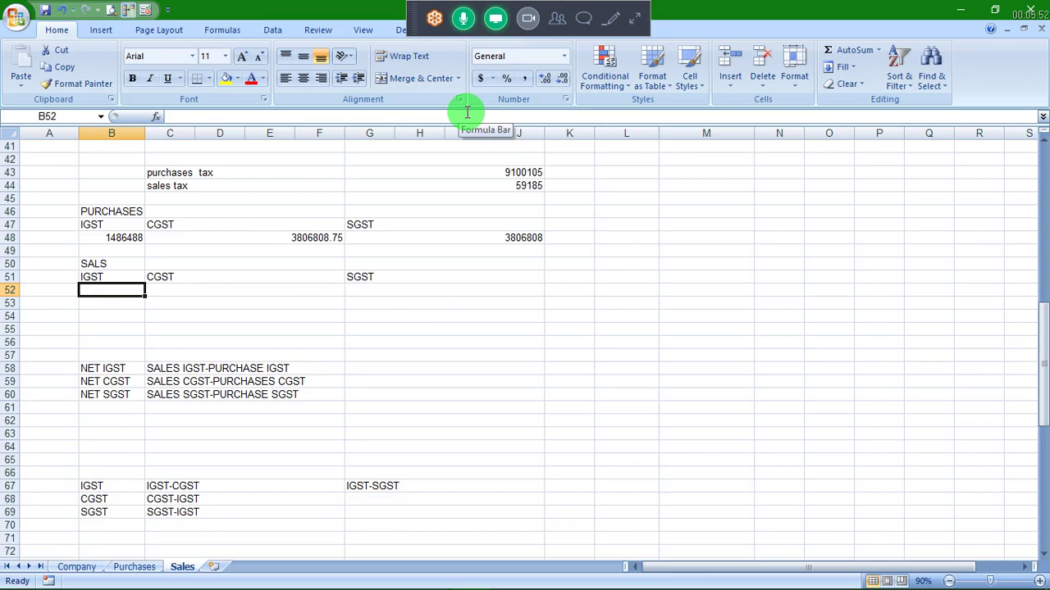
key("alt+Tab")
key("alt+Tab")
type("4")
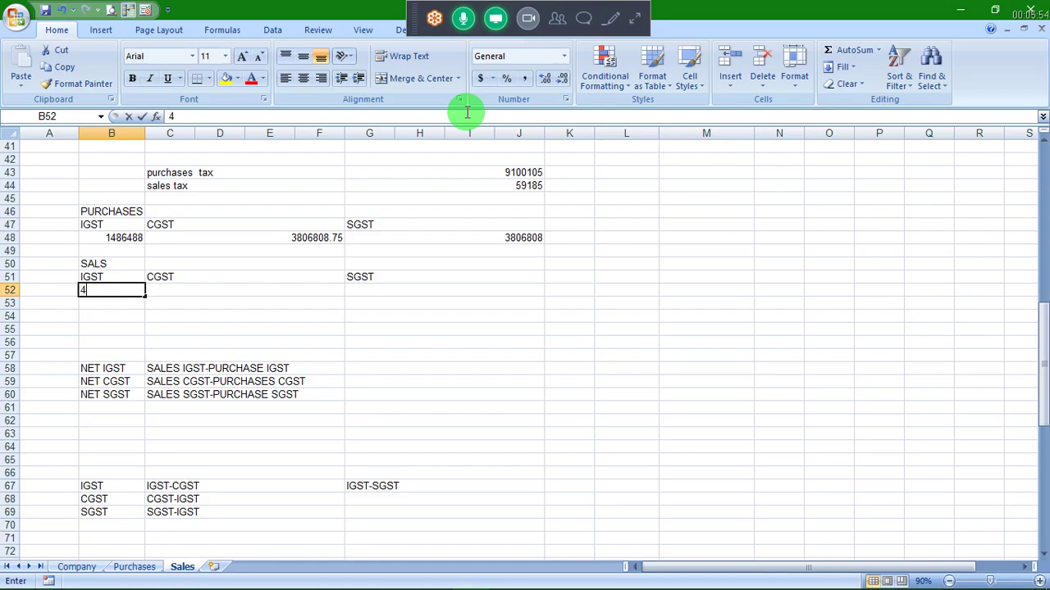
type("9640")
key("Return")
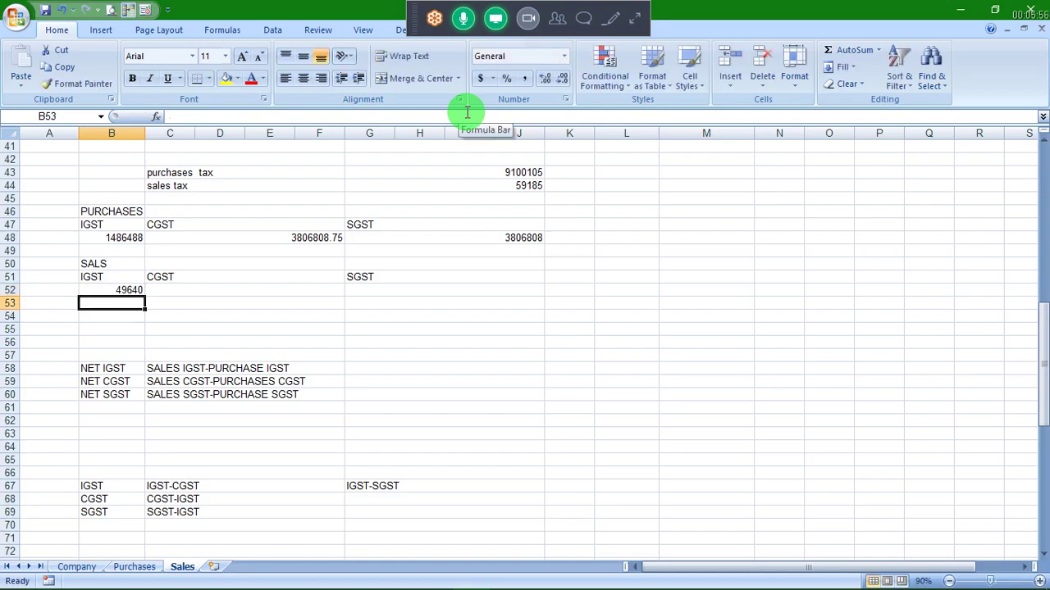
key("Right")
key("alt+Tab")
key("alt+Tab")
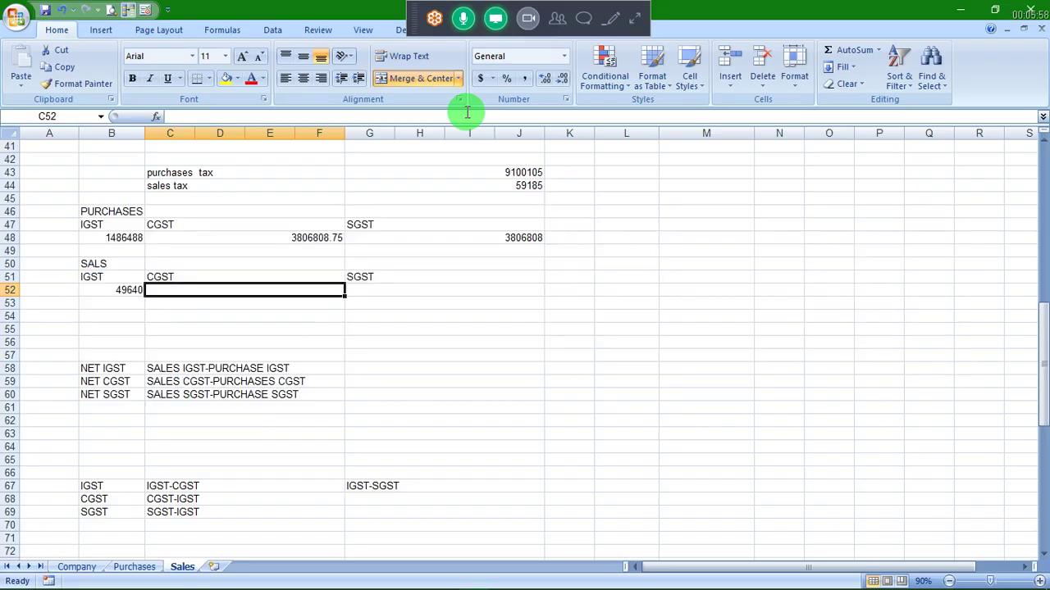
type("4772")
key("Return")
key("Up")
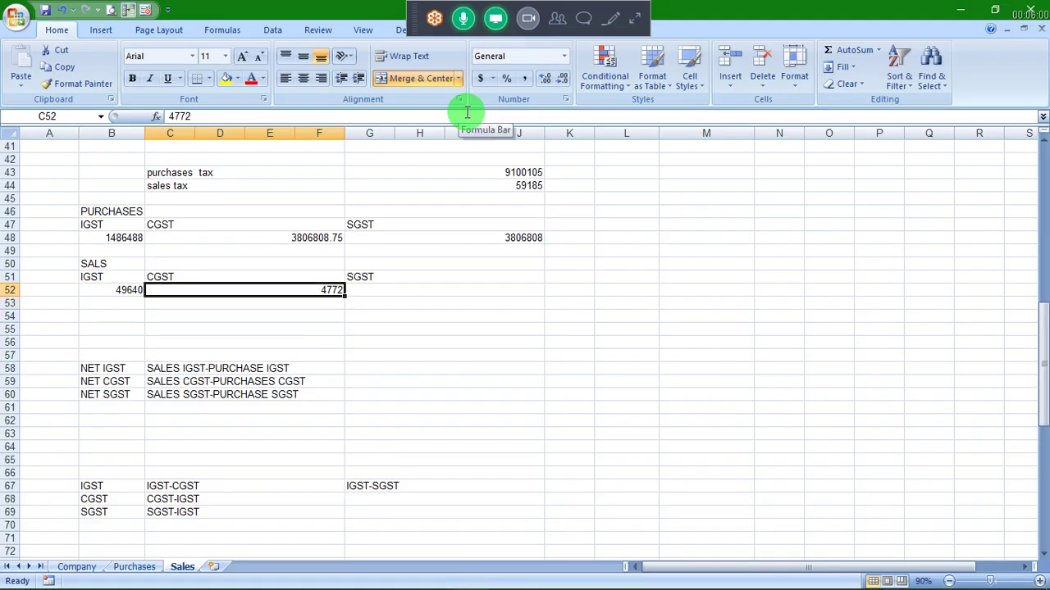
key("alt+Tab")
key("alt+Tab")
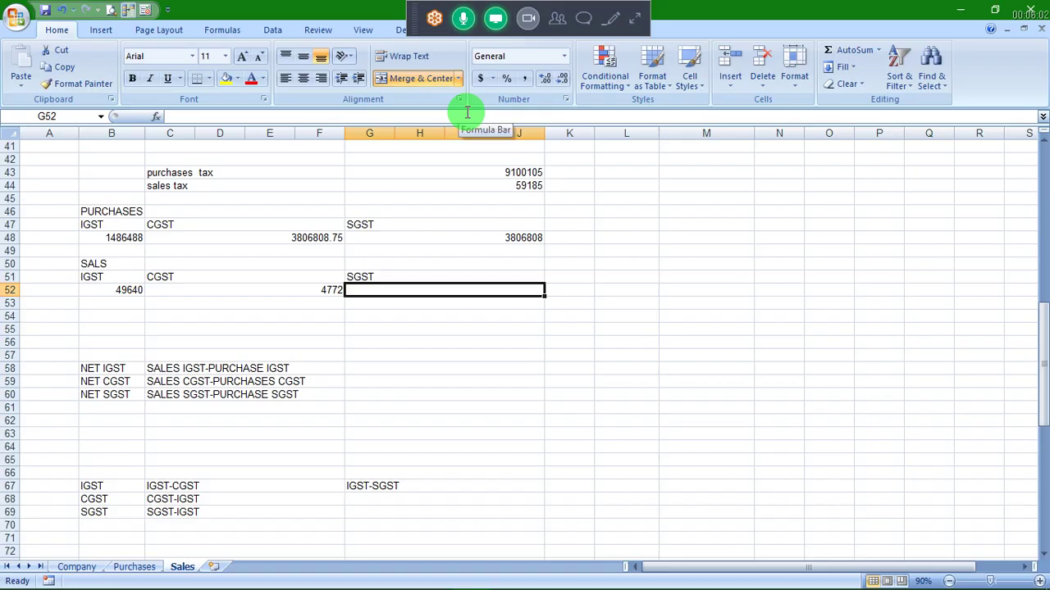
type("4772")
key("Return")
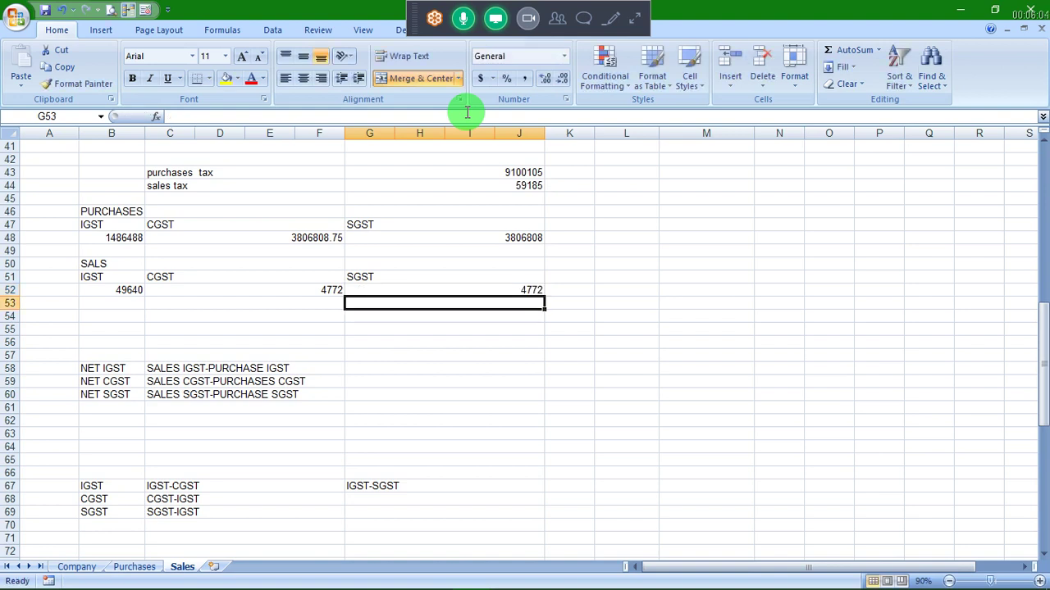
left_click(127, 236)
key("alt+Tab")
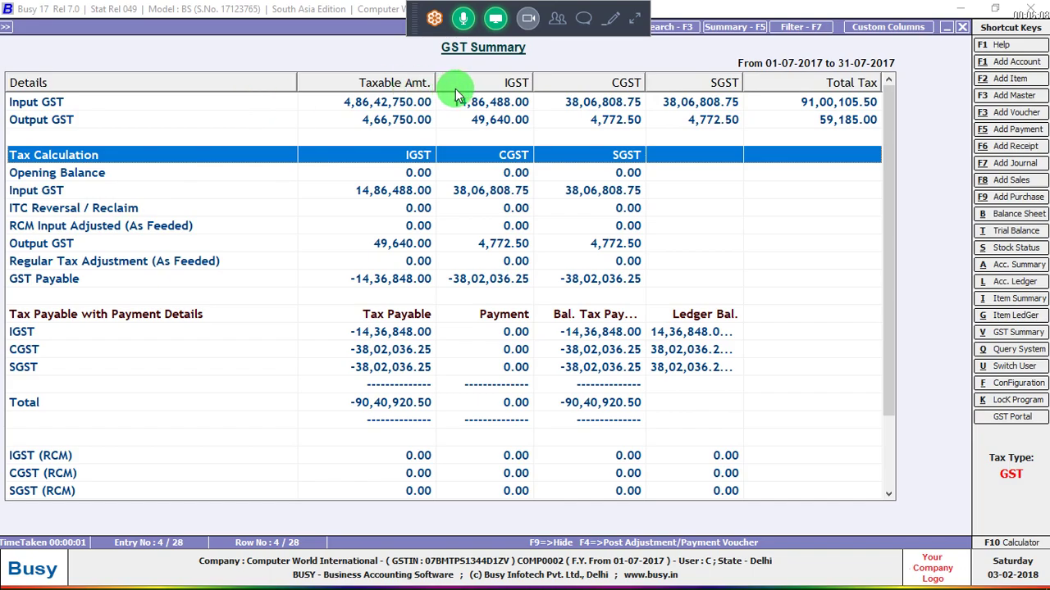
Return to the Excel workbook after checking Busy's Input GST IGST figure
key("alt+Tab")
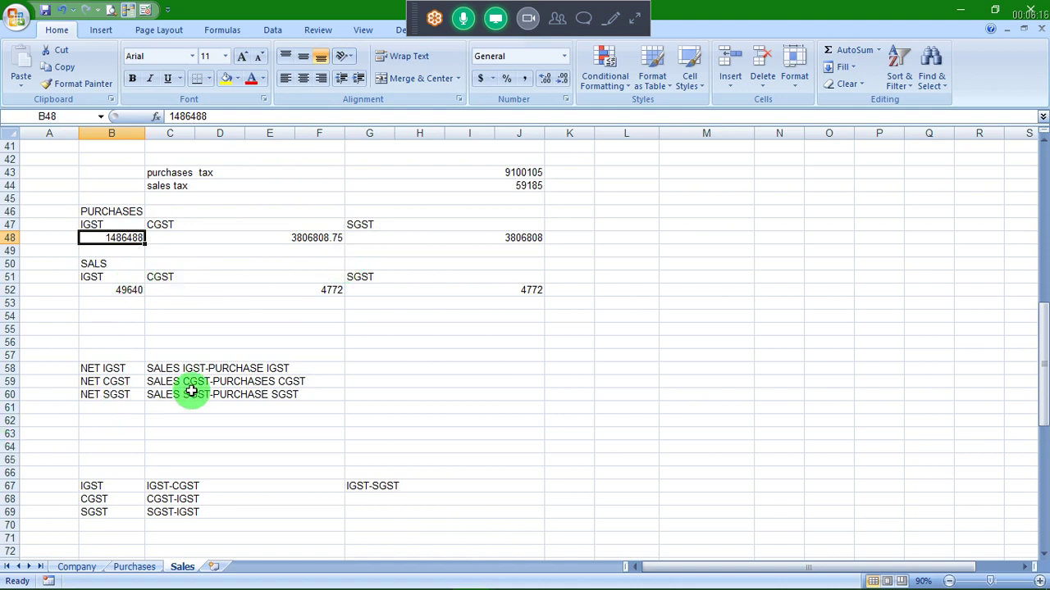
Enter =B52-B48 in G58 so NET IGST shows -1436848
left_click(238, 369)
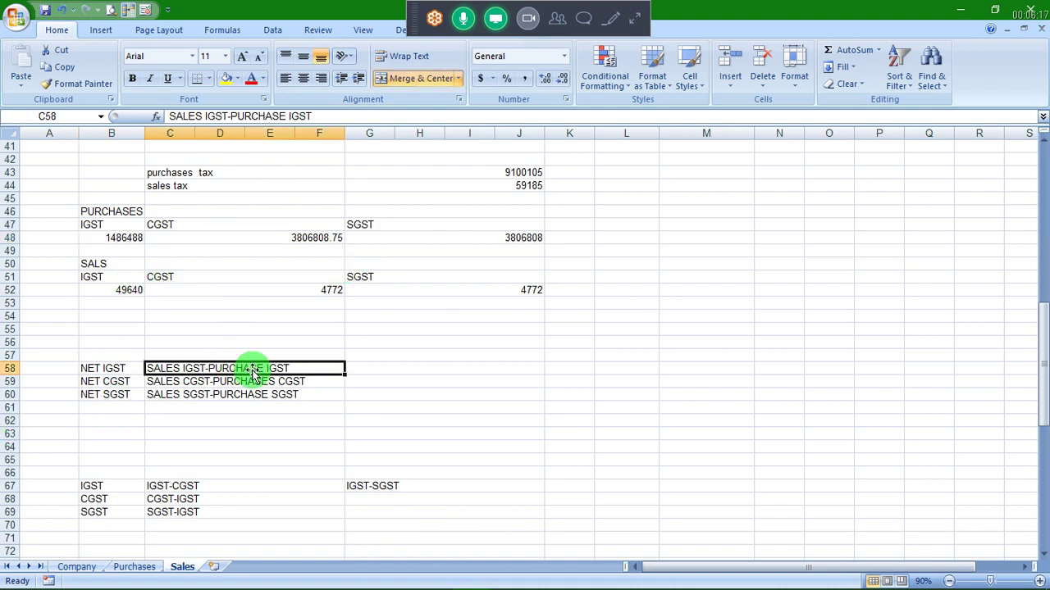
left_click(373, 378)
left_click(373, 368)
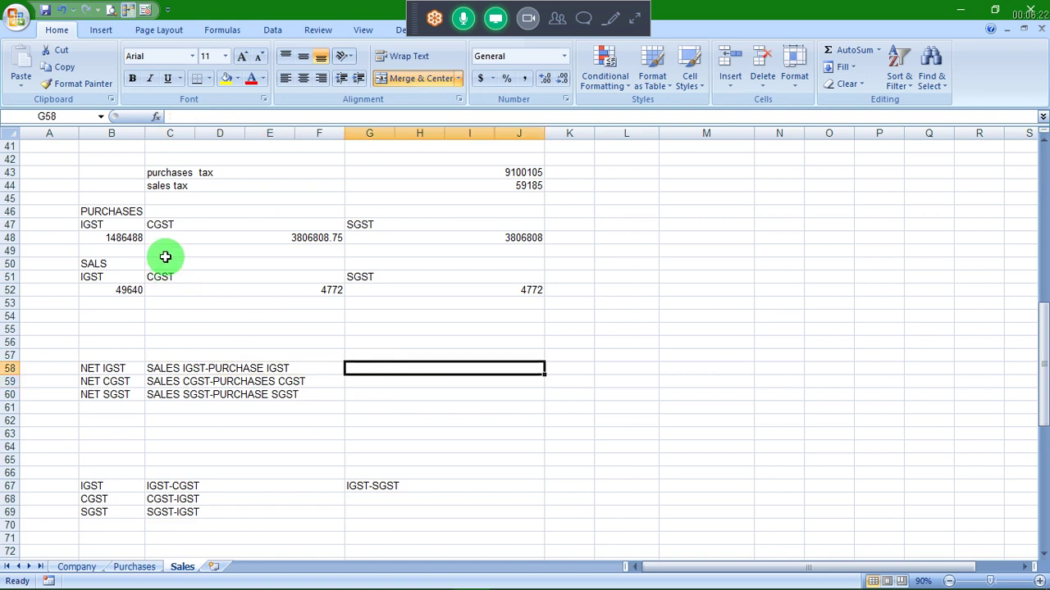
type("=")
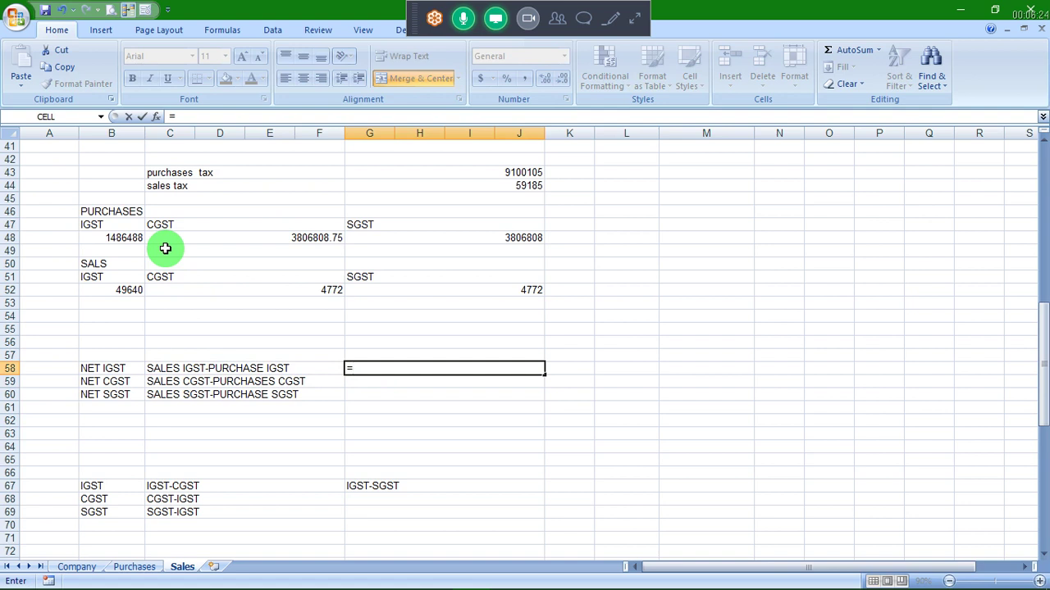
key("Up")
key("Up")
key("Up")
key("Up")
key("Up")
key("Up")
key("Left")
key("Left")
key("Left")
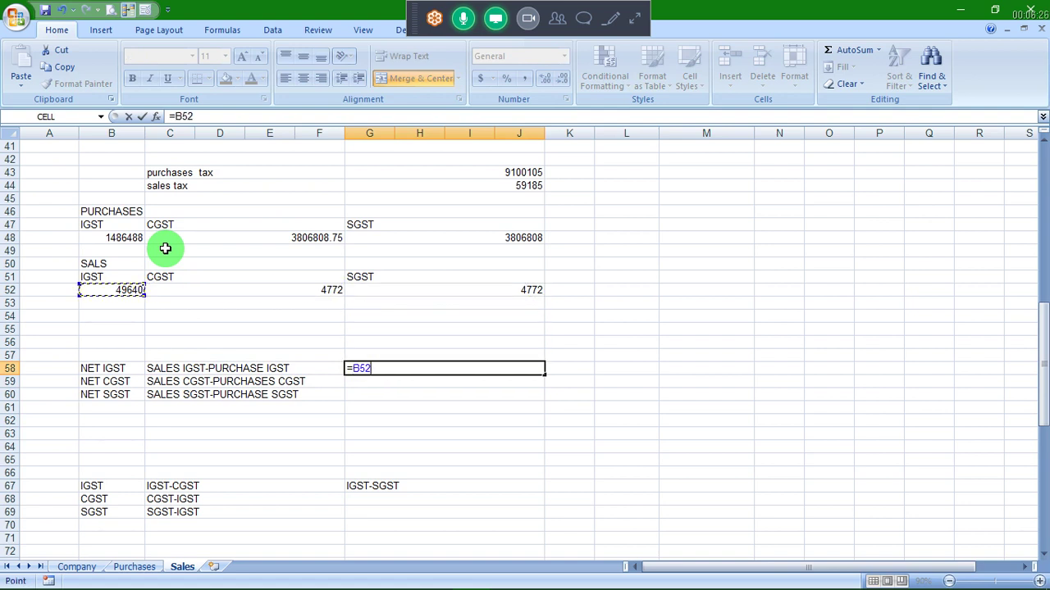
type("-")
key("Up")
key("Up")
key("Up")
key("Up")
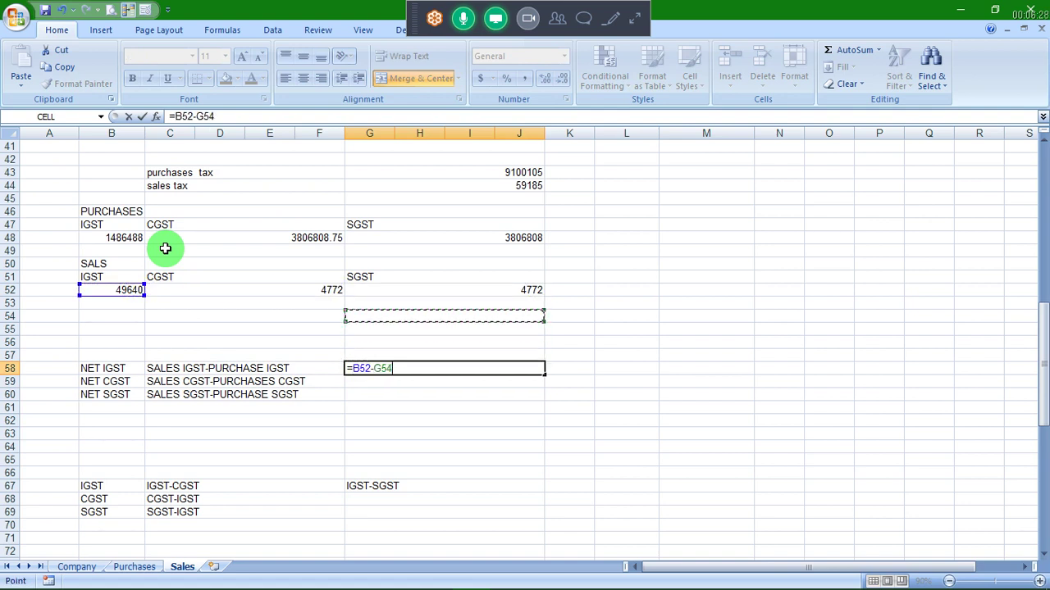
key("Up")
key("Up")
key("Up")
key("Up")
key("Up")
key("Up")
key("Left")
key("Left")
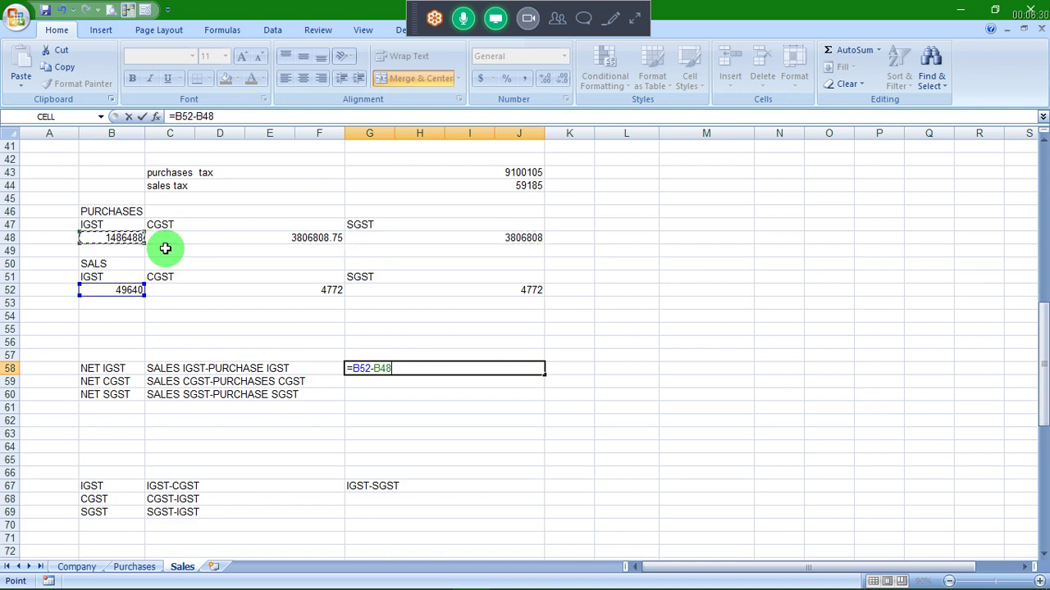
key("Return")
key("Up")
key("Down")
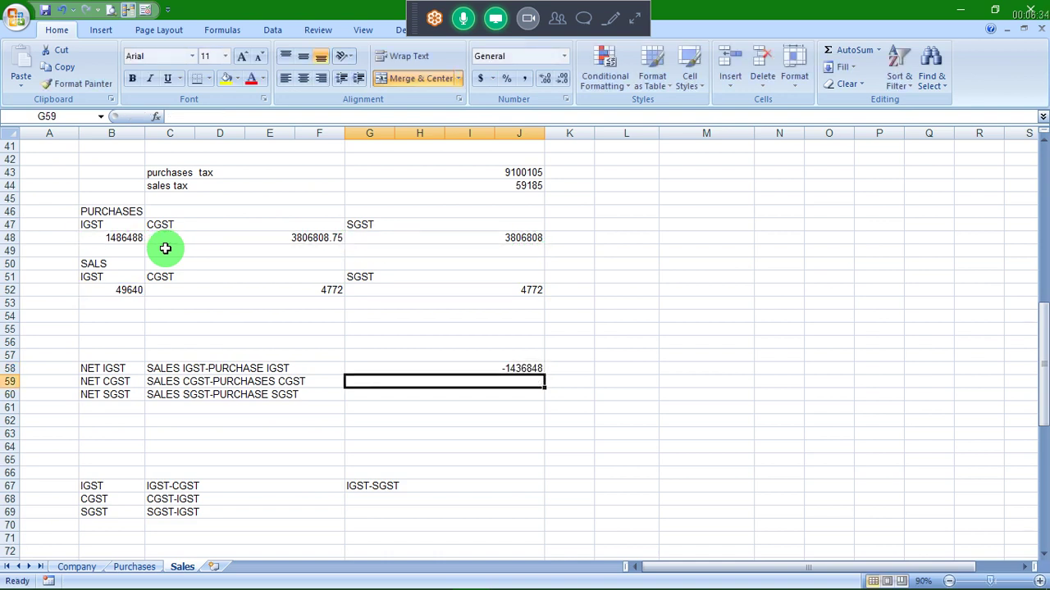
key("Up")
key("Right")
Enter =IF(G58<0,"Refund","PayToGovt") in K58, accepting Excel's formula correction
type("=IF(")
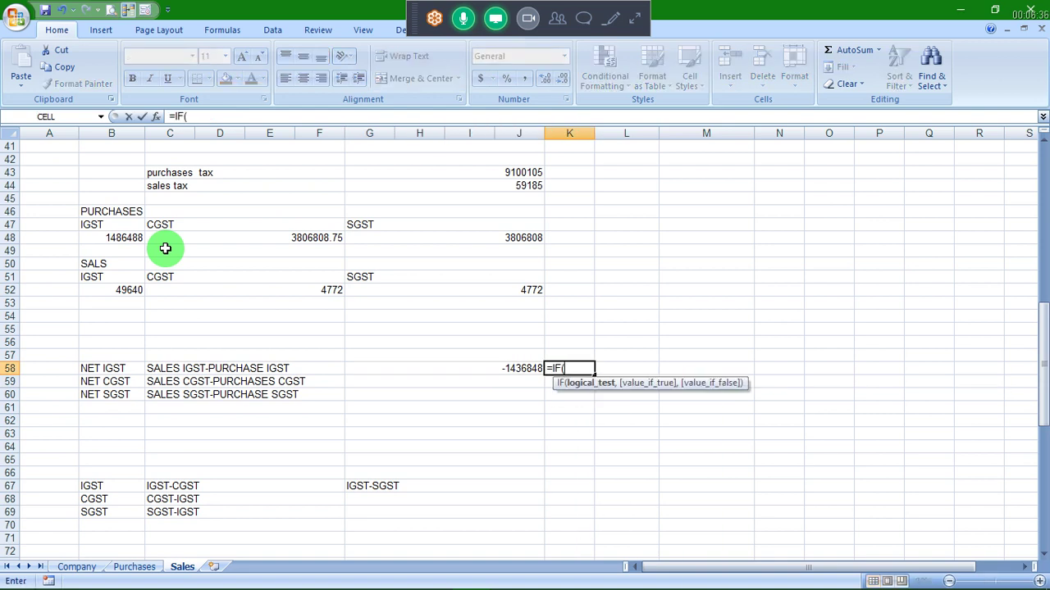
key("Left")
type("<")
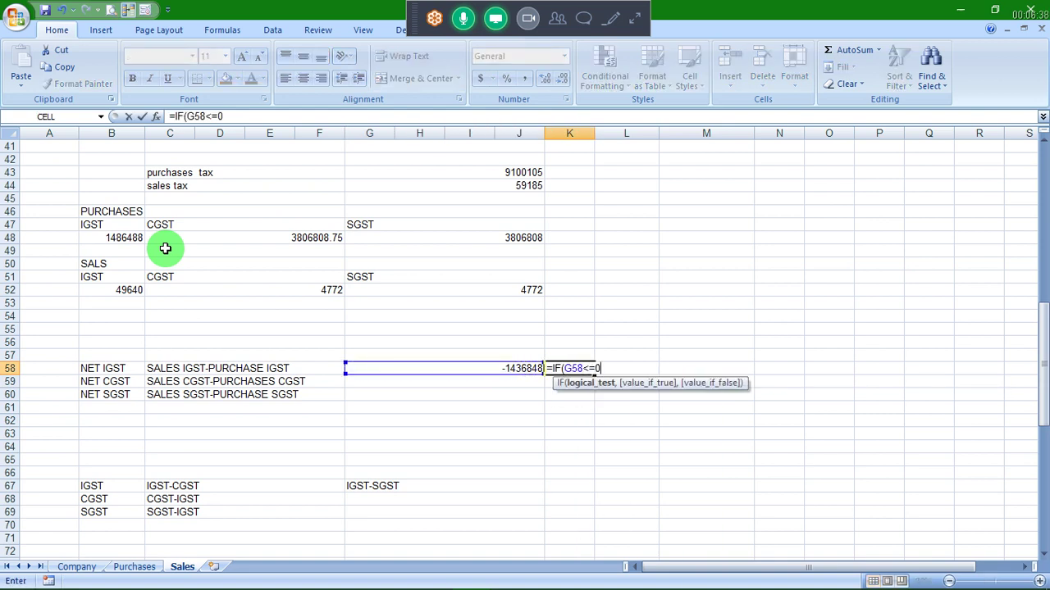
type(",")
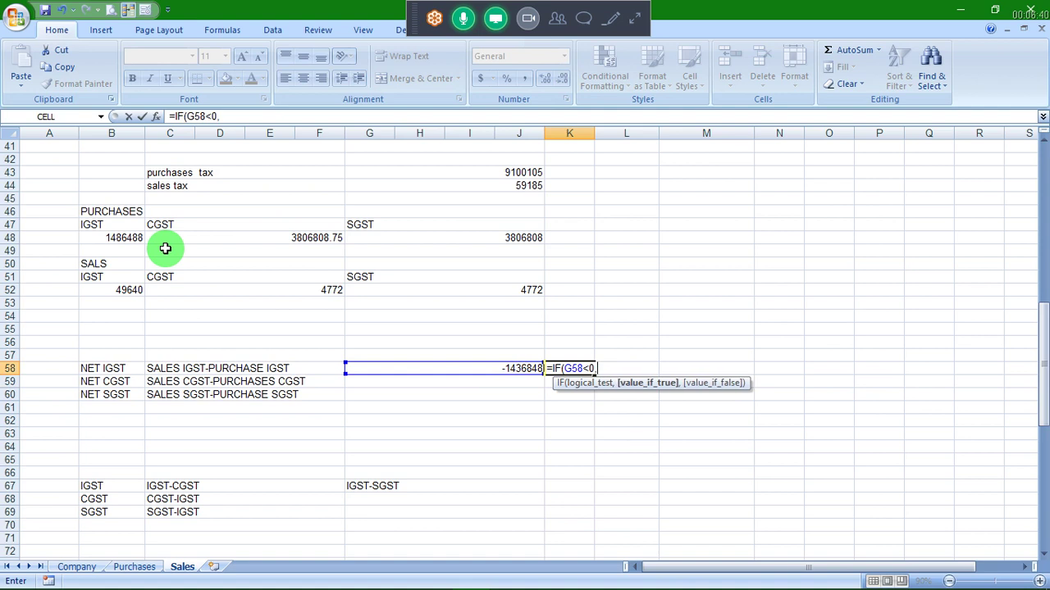
type("\"Ref")
type("und\",")
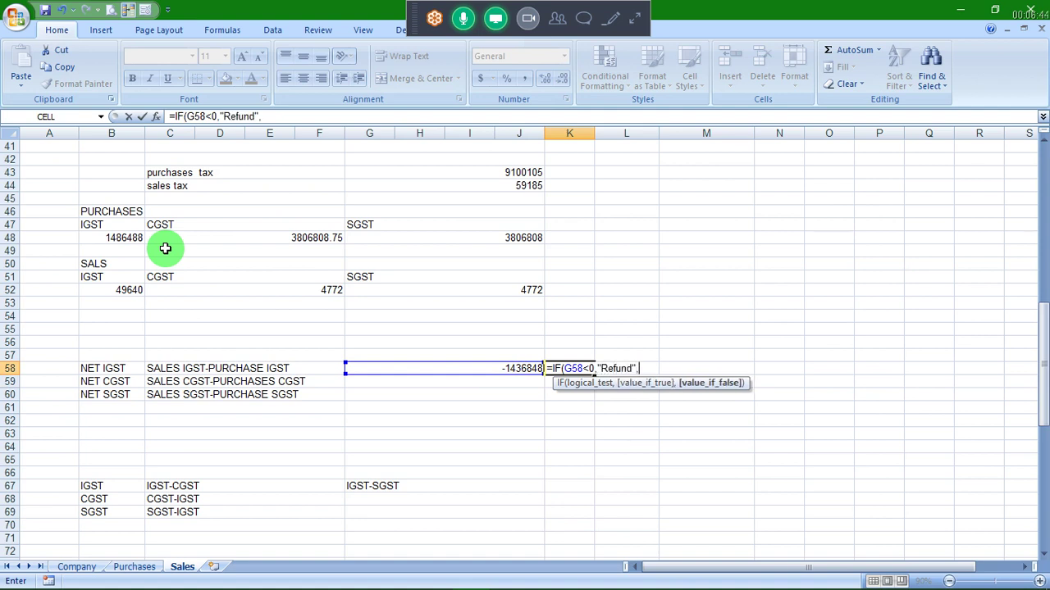
type("\"P")
type("ayT")
type("oGov")
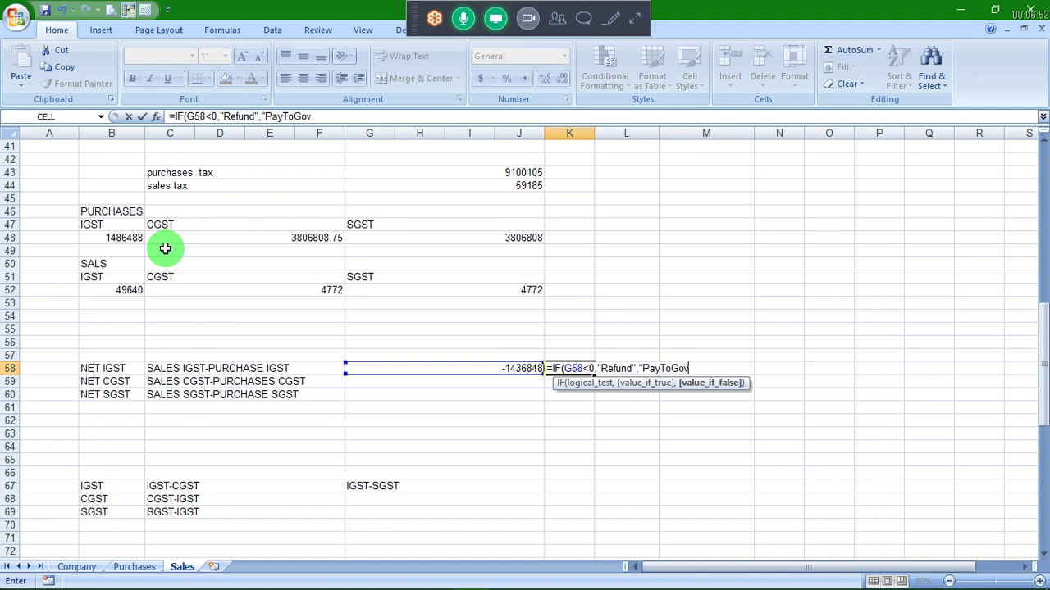
type("t")
key("Return")
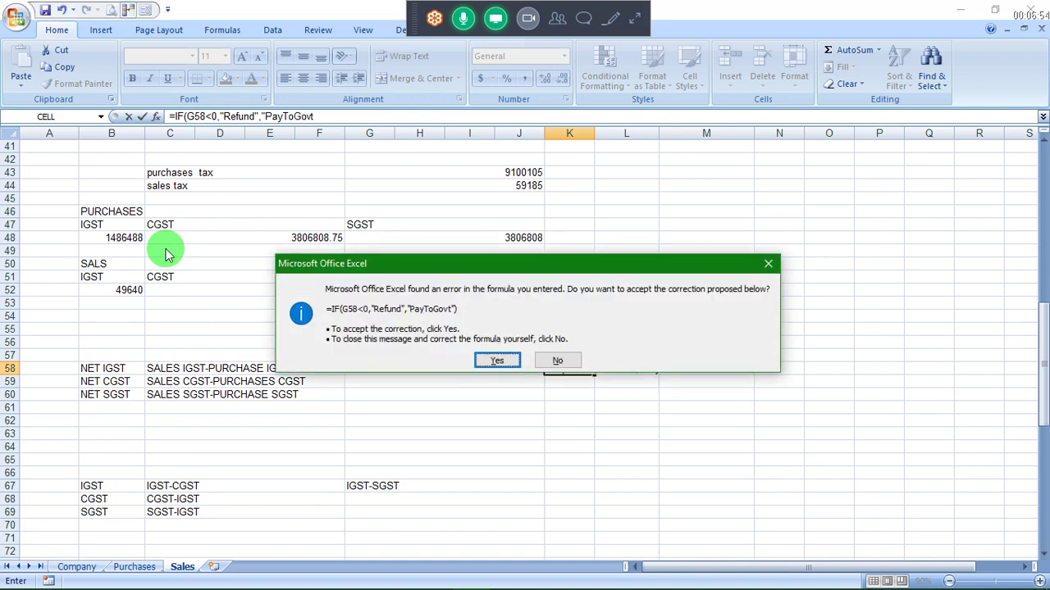
key("Return")
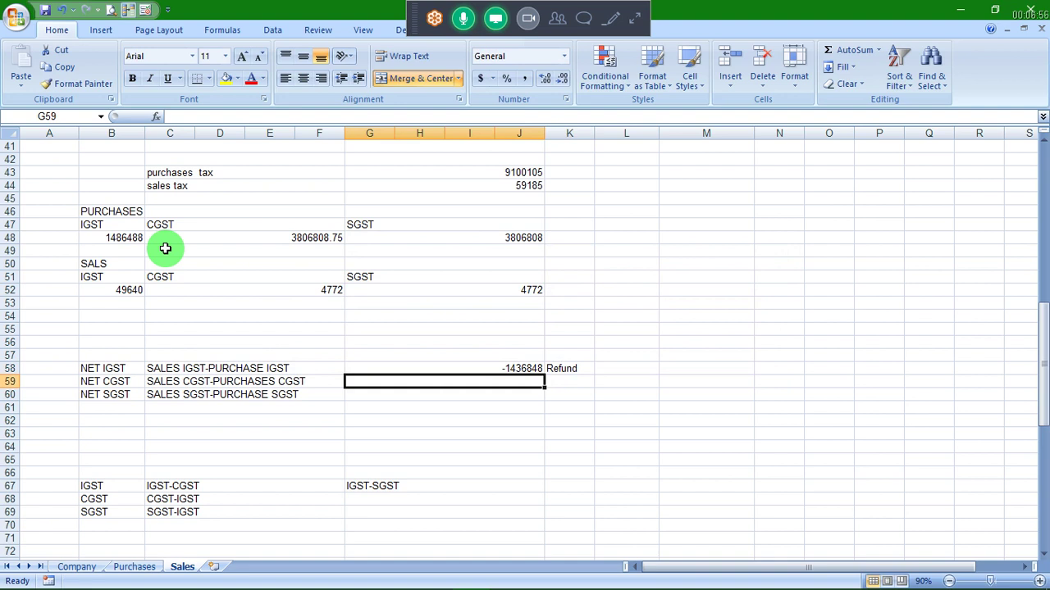
Start a NET CGST formula in G59, abandon it, and return to G59
type("=")
key("Up")
key("Up")
key("Up")
key("Up")
key("Up")
key("Up")
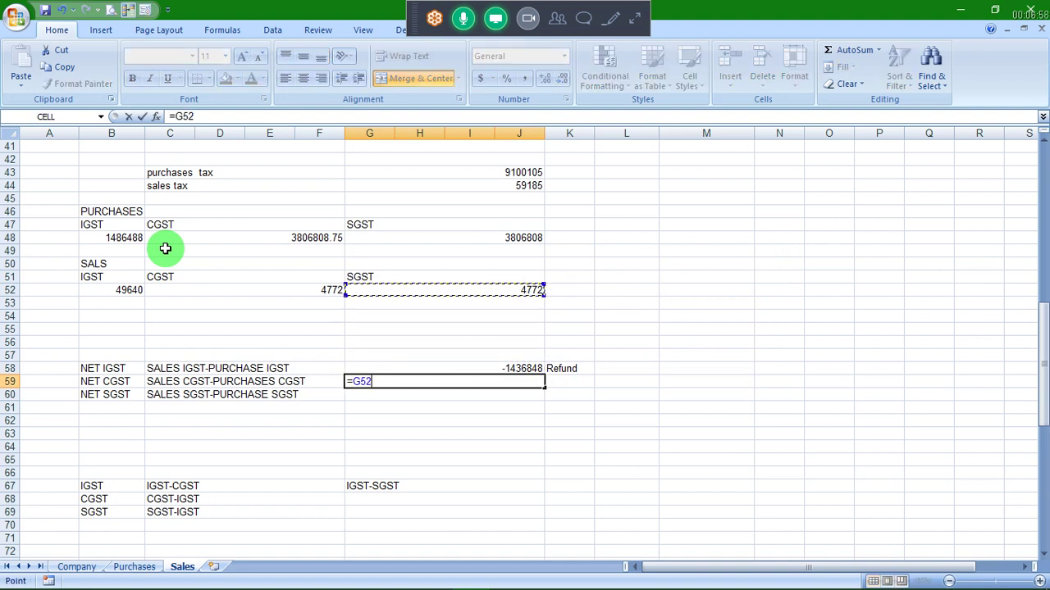
key("Up")
key("Up")
key("Up")
key("Up")
key("Left")
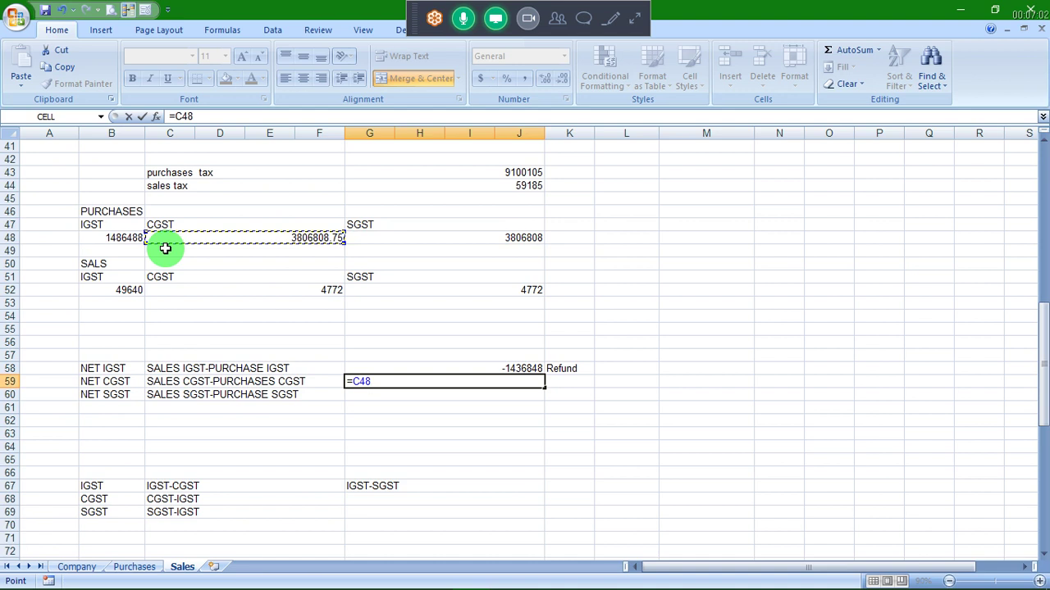
key("Down")
key("Down")
key("Down")
key("Down")
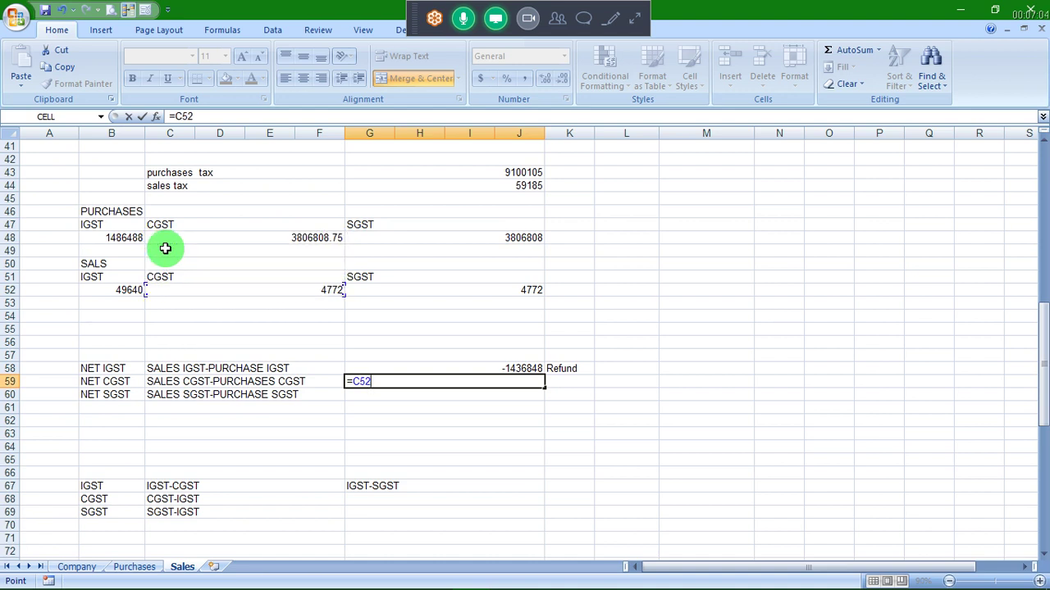
key("Down")
key("Down")
key("Down")
key("Escape")
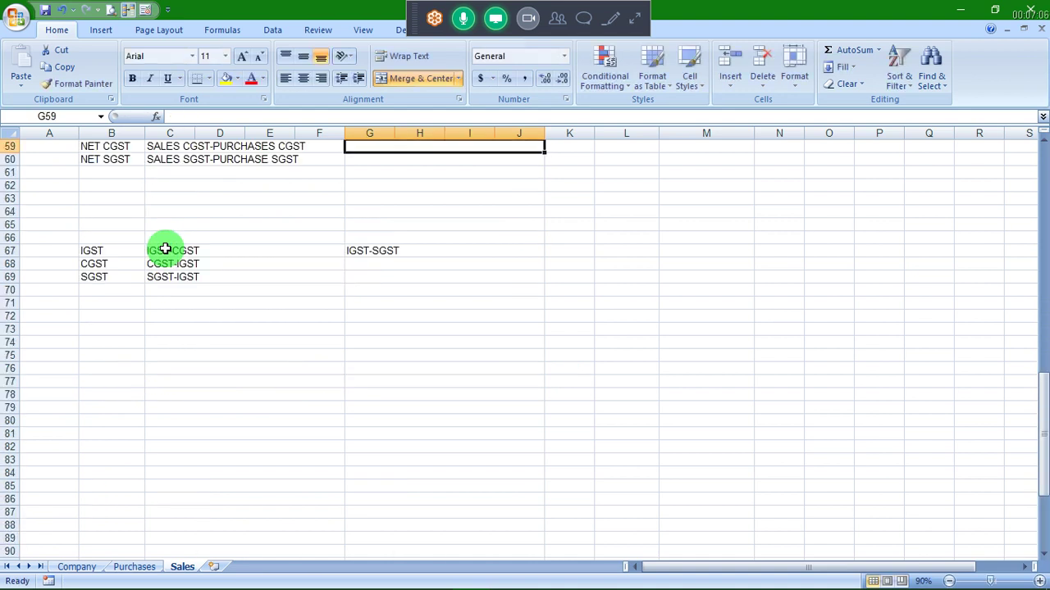
key("Left")
key("Up")
key("Up")
key("Up")
key("Up")
key("Up")
key("Up")
key("Up")
key("Up")
key("Up")
key("Down")
key("Down")
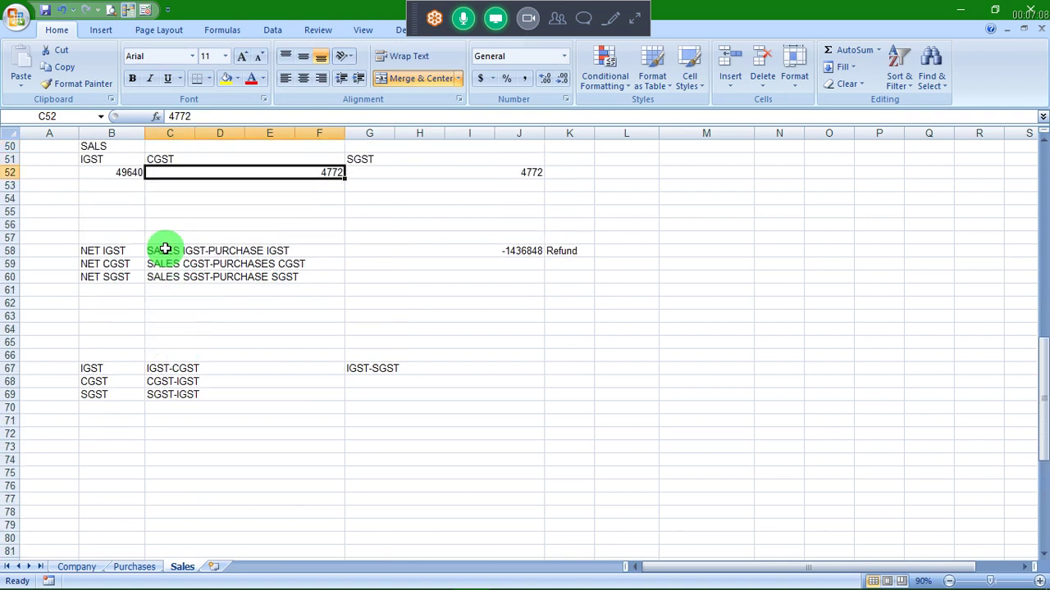
key("Down")
key("Down")
key("Down")
key("Down")
key("Down")
key("Down")
key("Down")
key("Right")
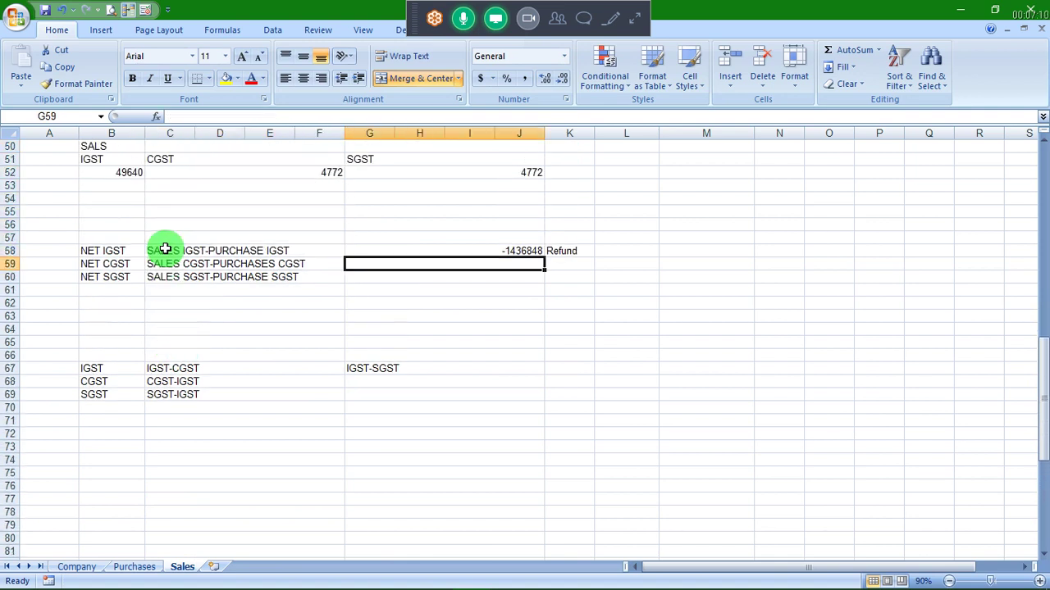
Enter =C52-C48 in G59 so NET CGST shows -3802036.75
type("=")
key("Up")
key("Up")
key("Up")
key("Up")
key("Up")
key("Up")
key("Up")
key("Left")
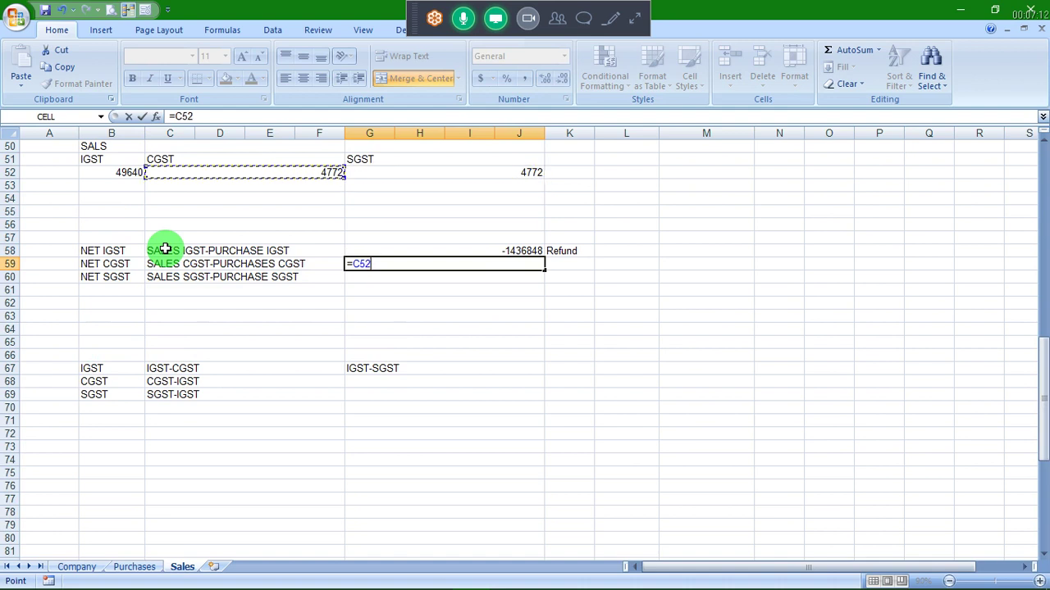
type("-")
key("Up")
key("Left")
key("Up")
key("Up")
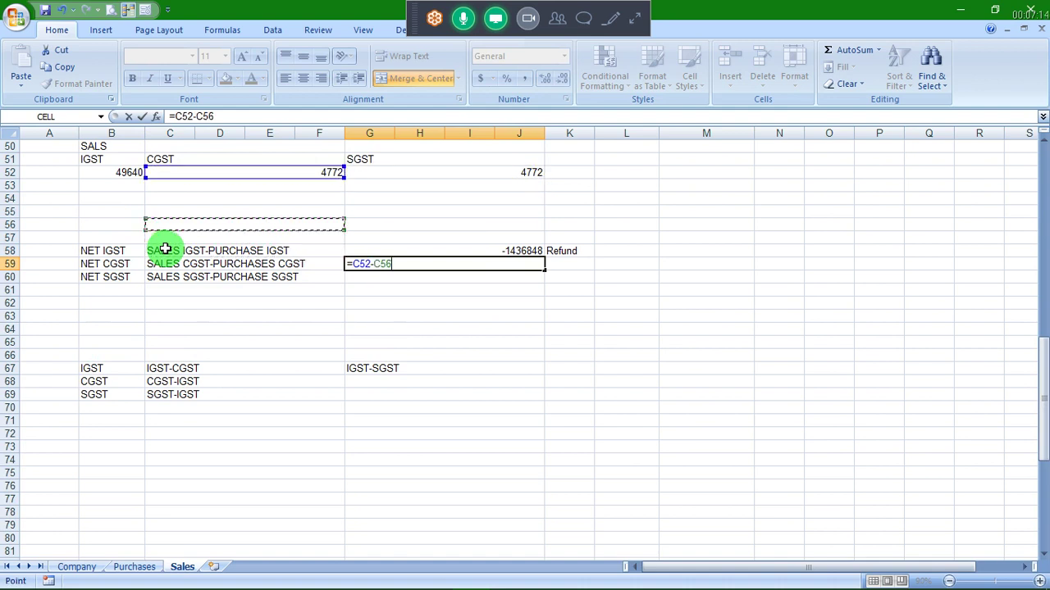
key("Up")
key("Up")
key("Up")
Fill the Refund/PayToGovt IF formula down into K59
key("Up")
key("Up")
key("Up")
key("Down")
key("Down")
key("Down")
key("Down")
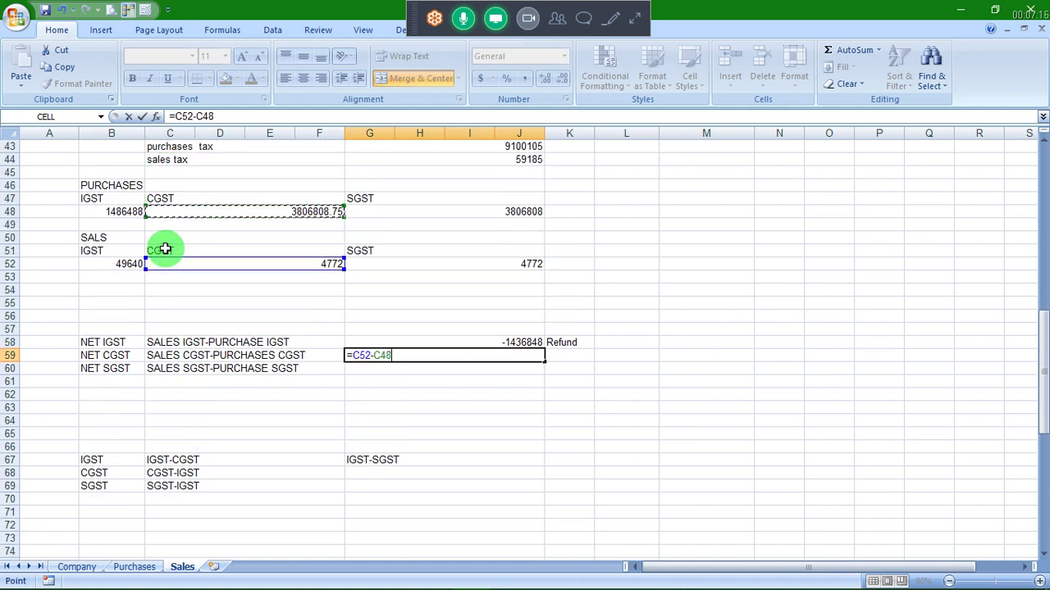
key("Return")
key("Right")
key("Right")
key("Right")
key("Up")
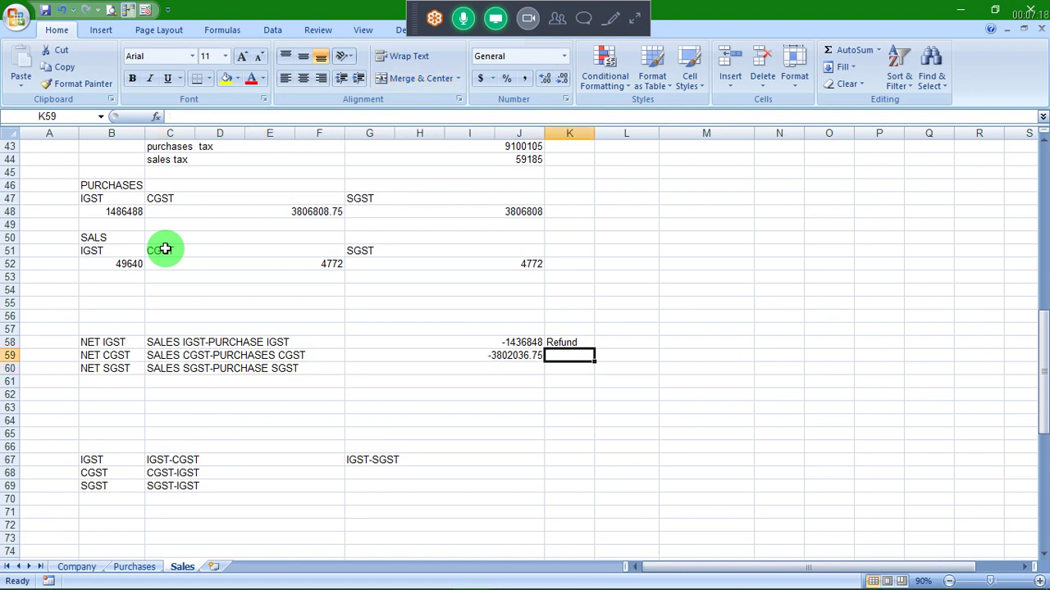
key("ctrl+d")
key("Down")
key("Left")
Abandon a partly typed G60 formula and review the net CGST formula in G59
type("=")
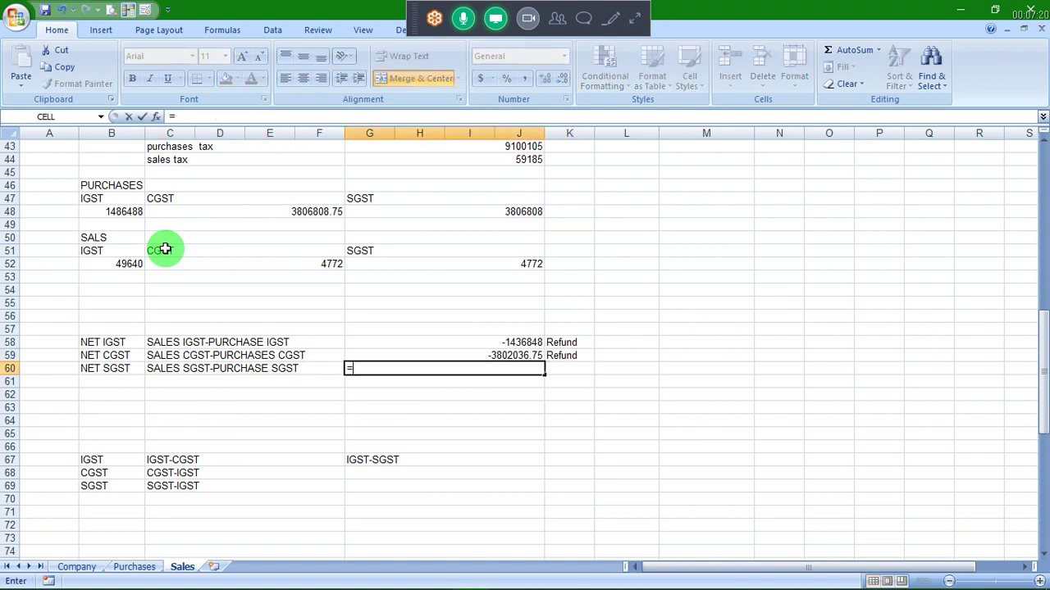
key("Up")
key("Up")
key("Up")
key("Up")
key("Up")
key("Up")
key("Up")
key("Up")
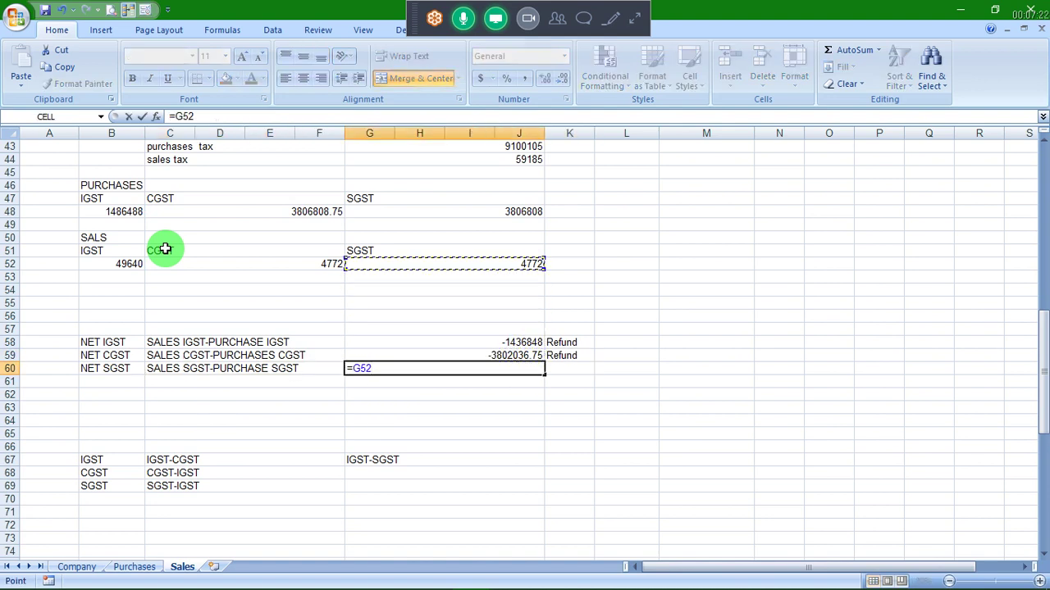
key("Page_Down")
key("Escape")
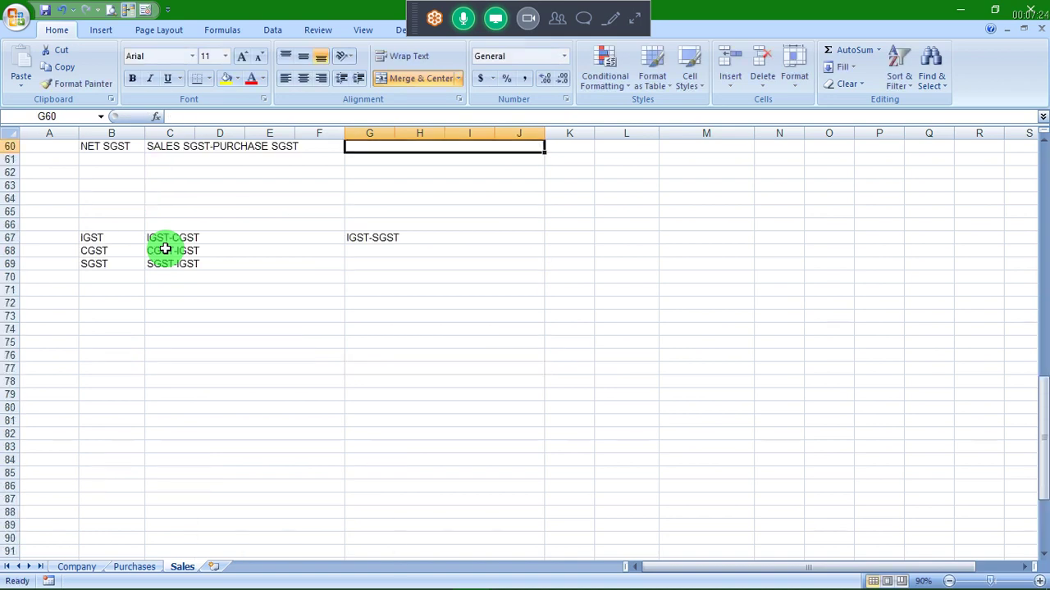
key("Up")
key("Up")
key("Up")
key("Up")
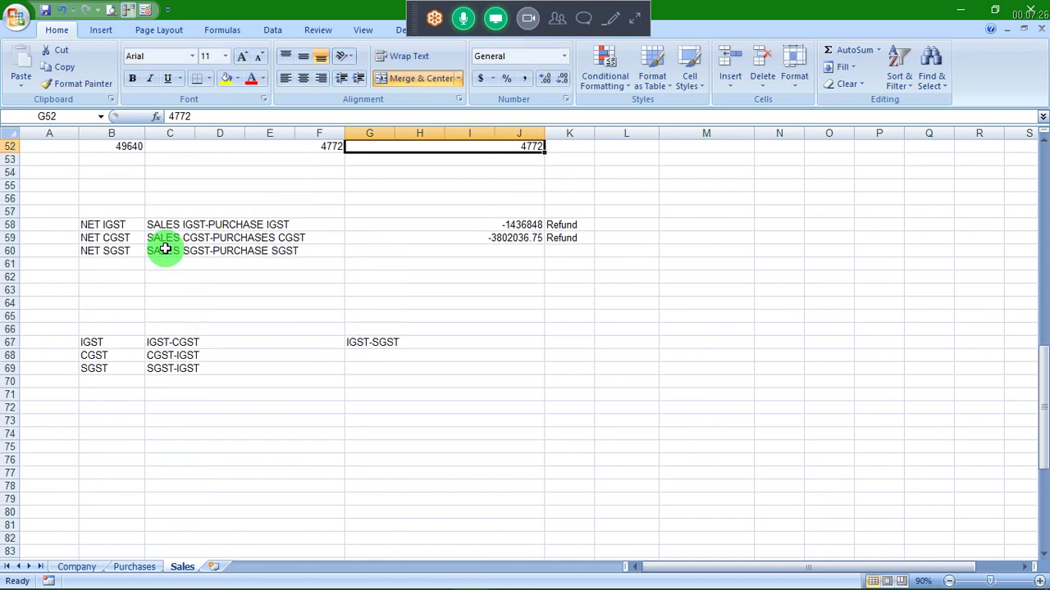
key("Up")
key("Up")
key("Up")
key("Up")
key("Up")
key("Up")
key("Down")
key("Down")
key("Down")
key("Down")
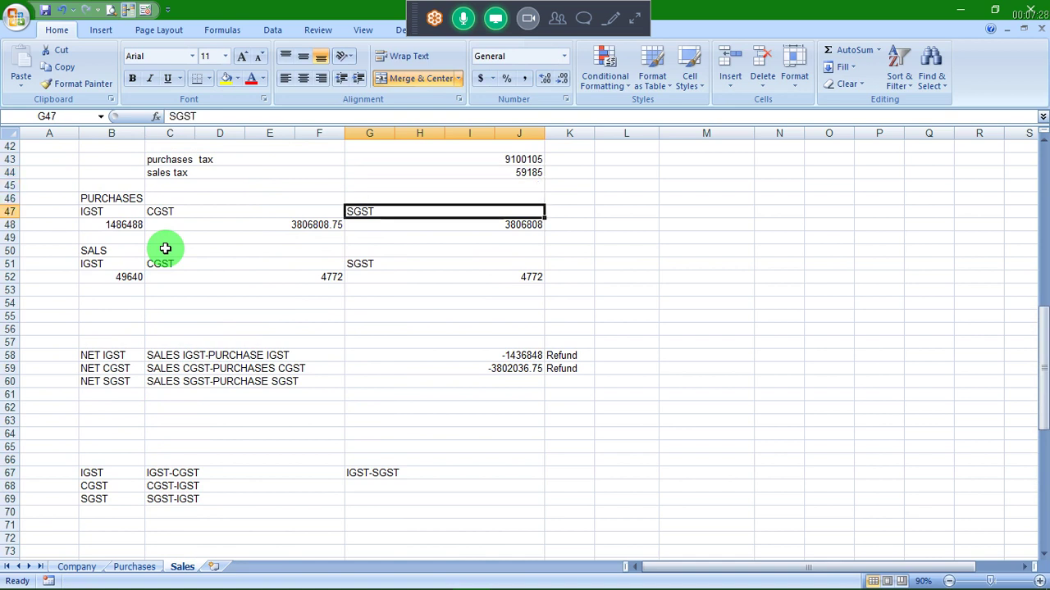
key("Down")
key("Down")
key("Down")
key("Down")
key("Down")
key("Down")
key("Down")
key("Down")
key("Down")
key("Down")
key("Down")
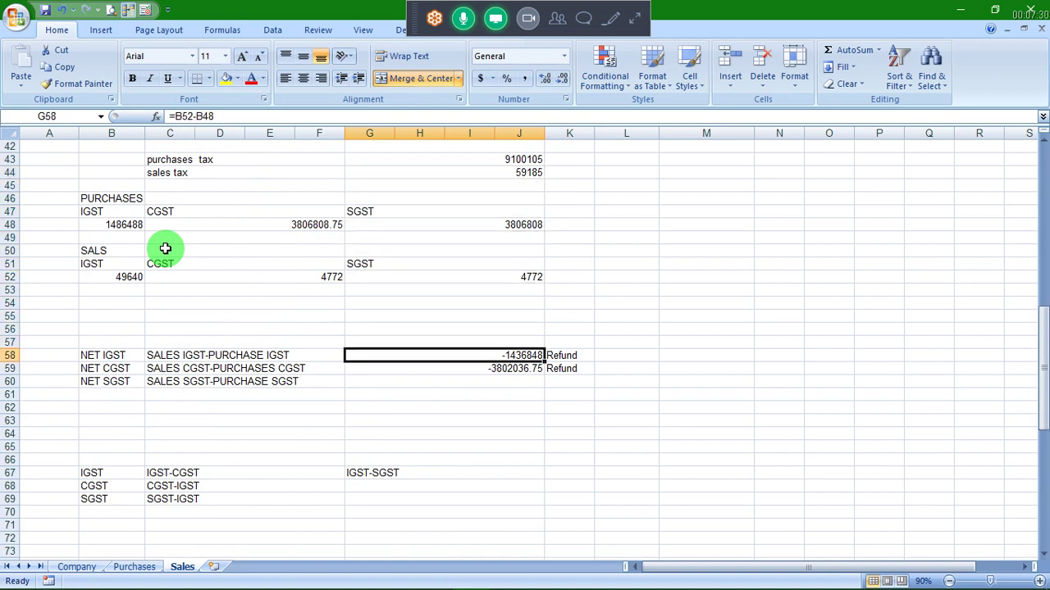
key("Down")
key("Down")
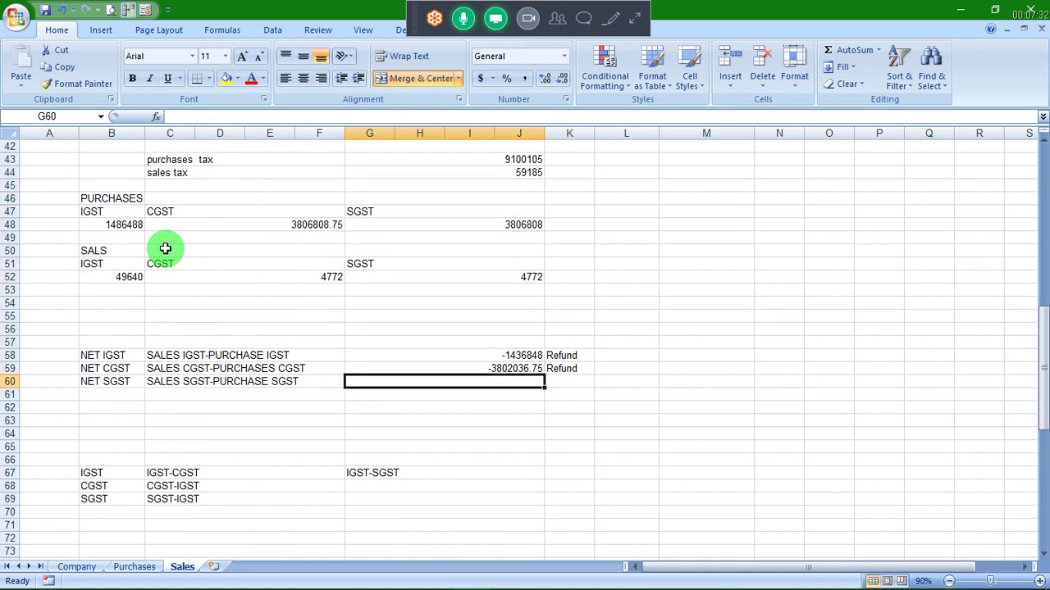
key("Up")
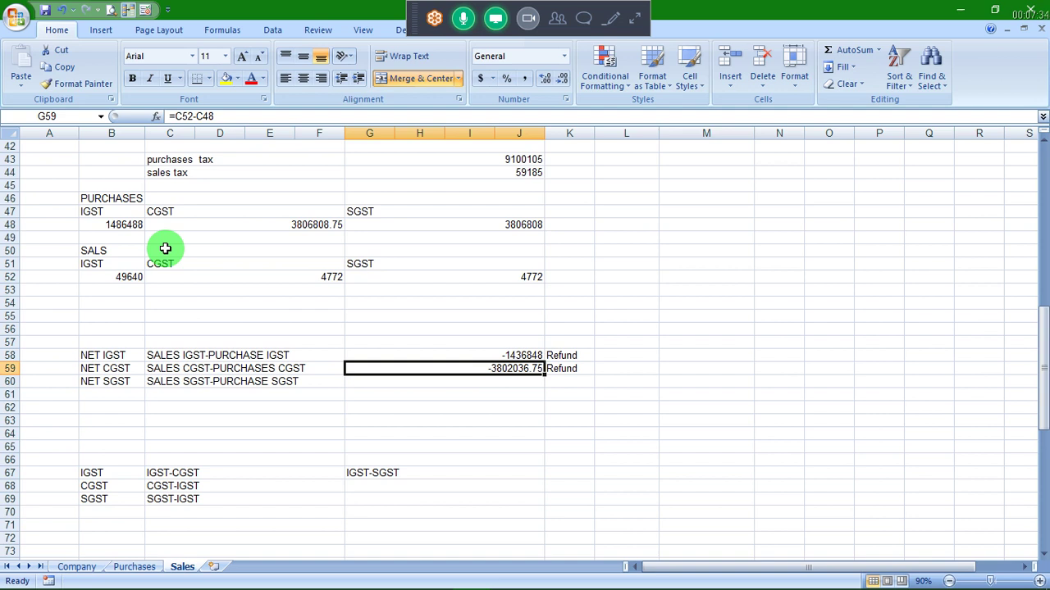
key("Down")
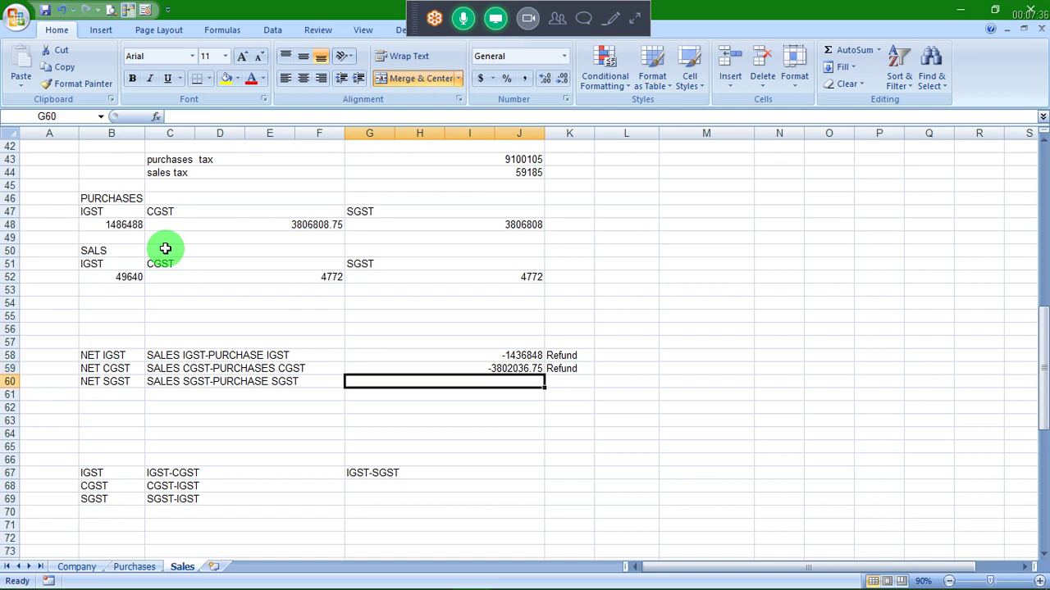
Copy the net CGST formula from G59 into G60
key("ctrl+d")
key("Up")
key("Down")
key("Up")
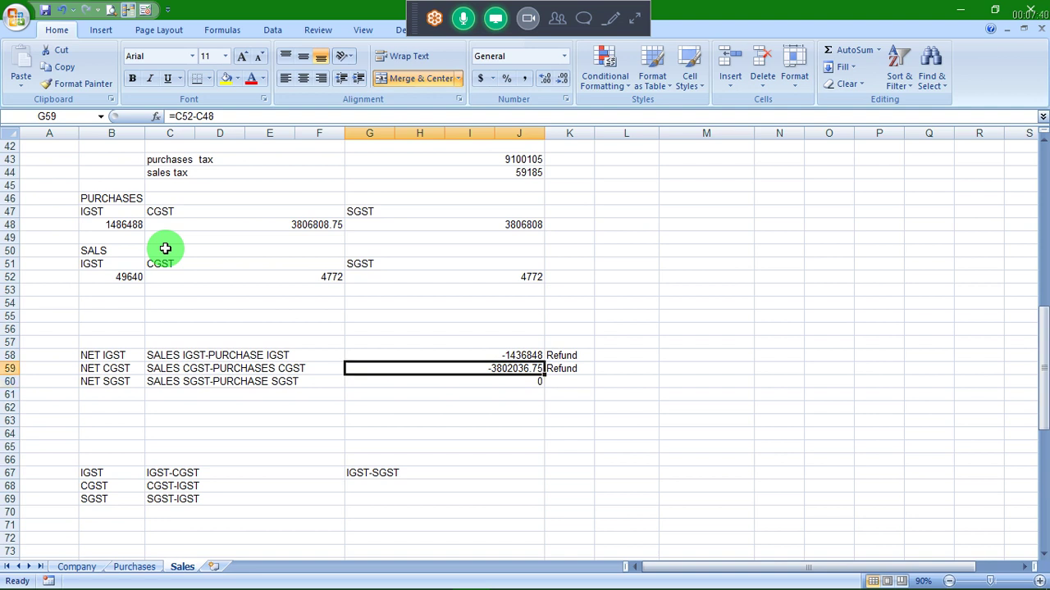
key("ctrl+c")
key("Down")
key("ctrl+v")
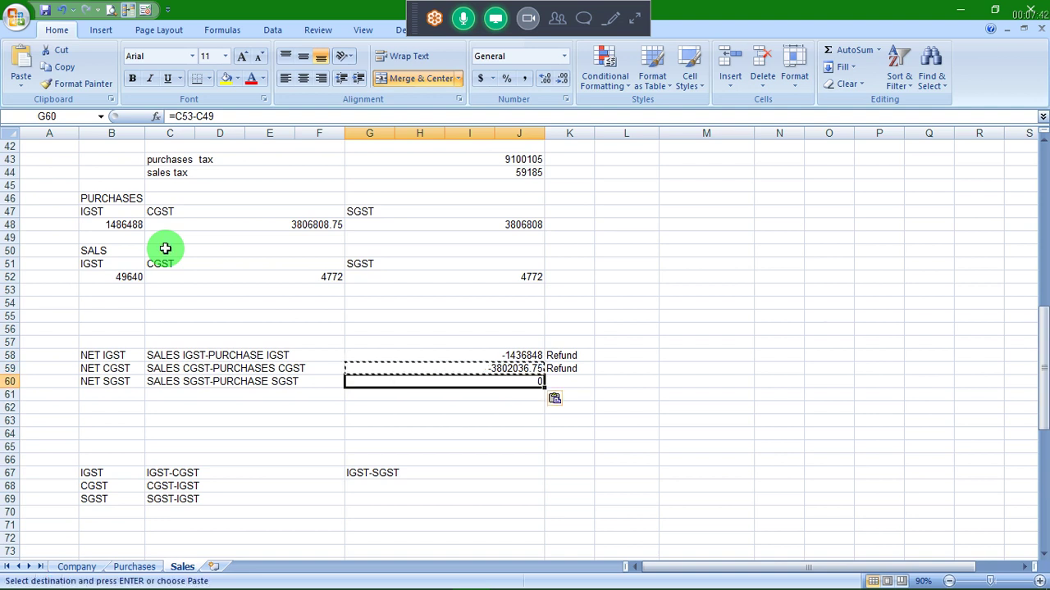
key("Escape")
Correct the G60 formula to =C52-C48, giving -3802036.75
key("F2")
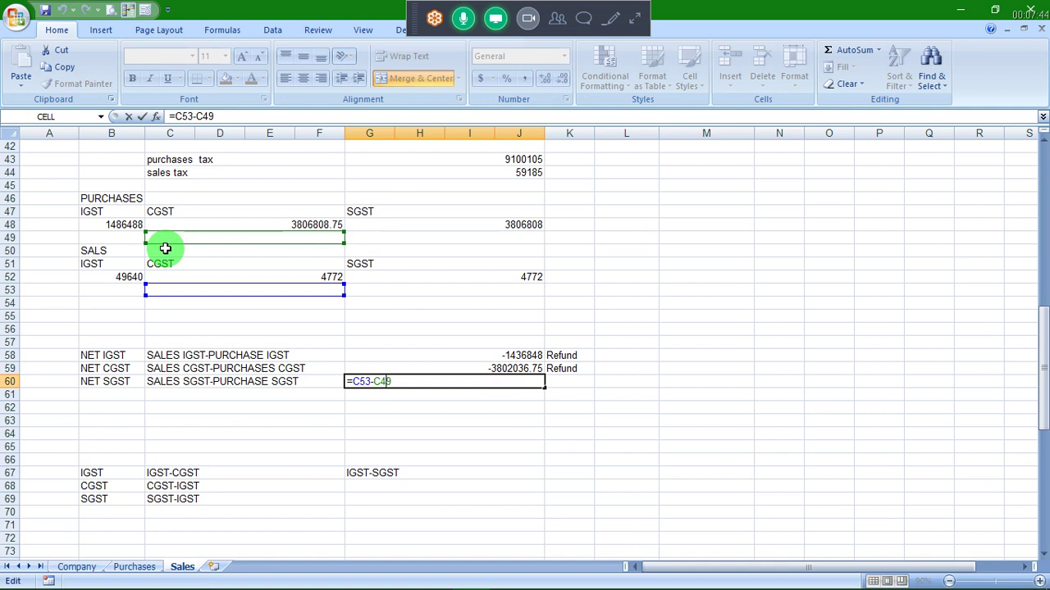
key("BackSpace")
type("8")
key("Return")
key("Up")
key("F2")
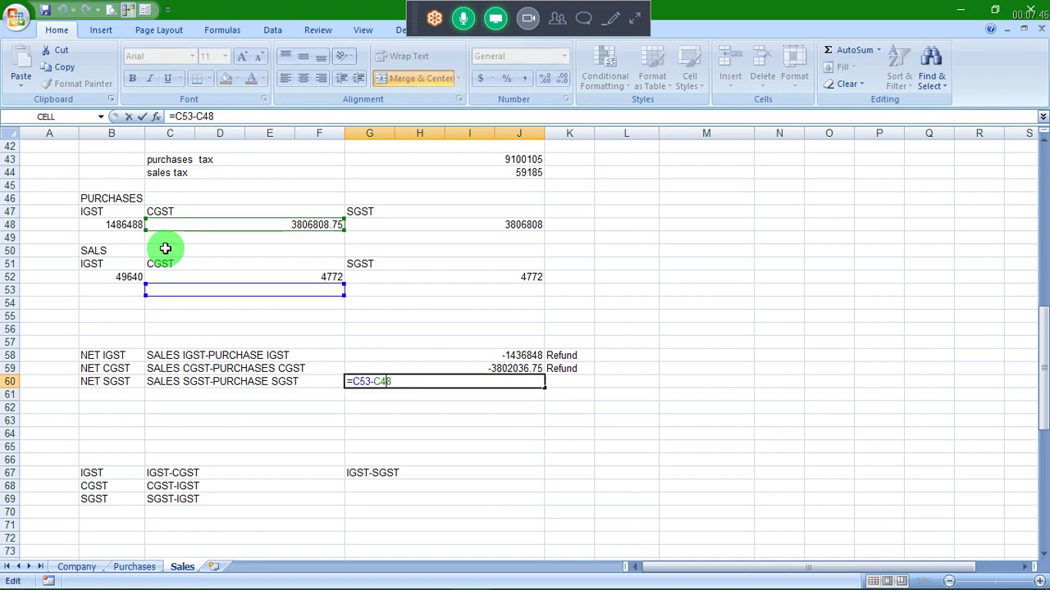
key("Left")
key("Left")
key("Left")
key("BackSpace")
key("BackSpace")
type("52")
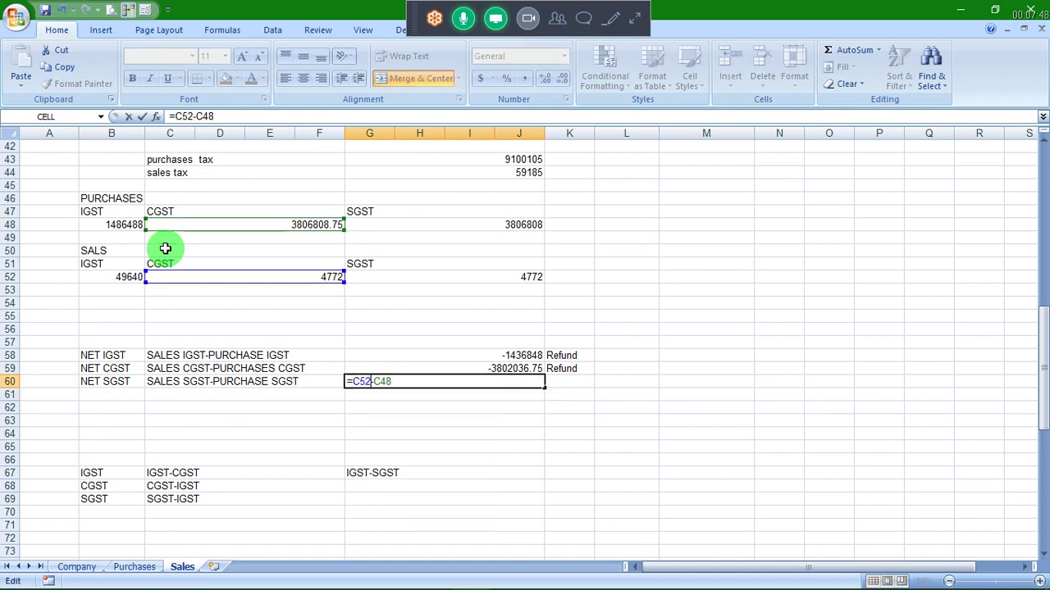
key("Return")
Fill the Refund IF label formula down into K60
key("Up")
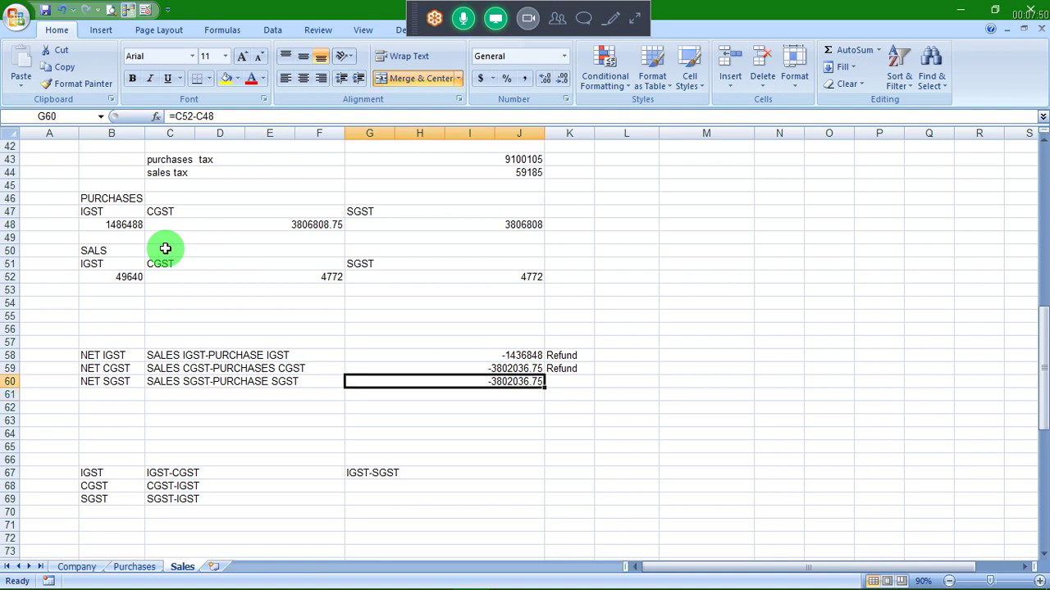
key("Right")
key("ctrl+d")
key("Left")
key("Right")
key("Left")
key("Left")
key("Left")
Verify G58's =B52-B48 net IGST result and K58's Refund label, then switch to Busy 17
key("Down")
key("Down")
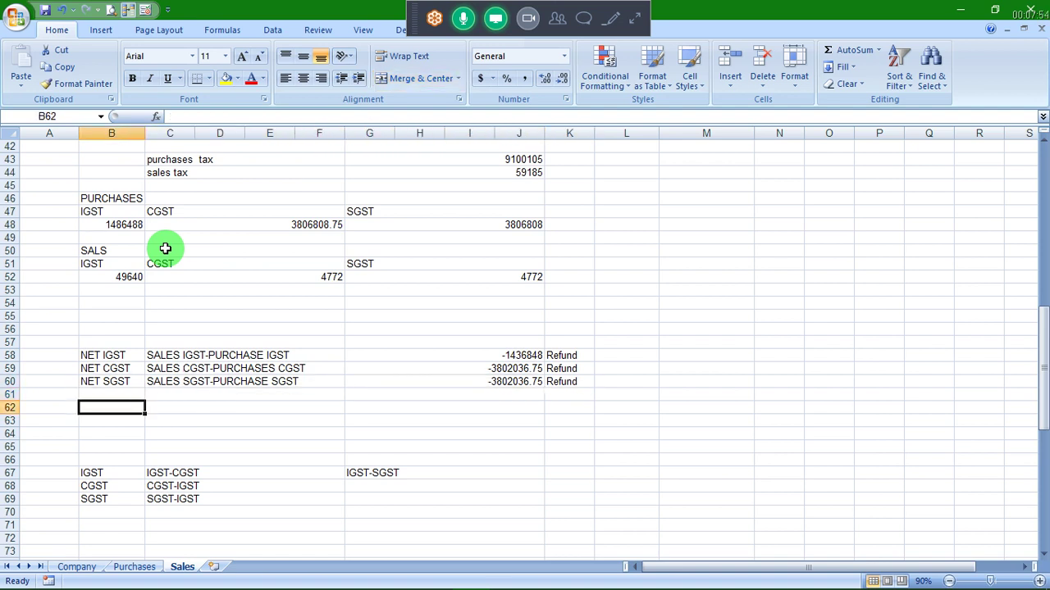
key("Down")
key("Down")
key("Down")
key("Down")
key("Down")
key("shift+Right")
key("shift+Right")
key("shift+Right")
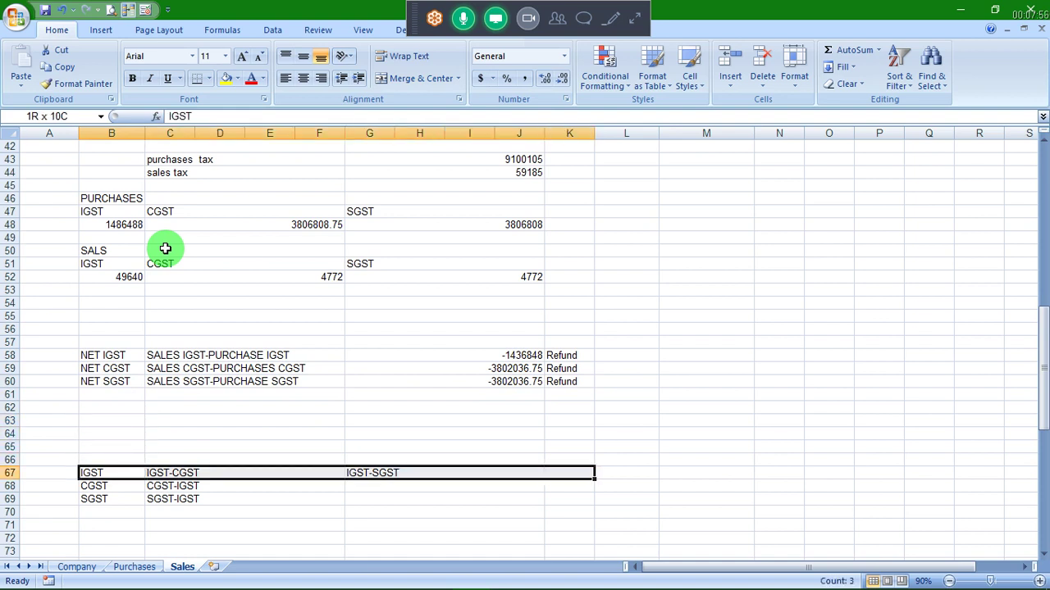
key("shift+Left")
key("shift+Left")
key("shift+Right")
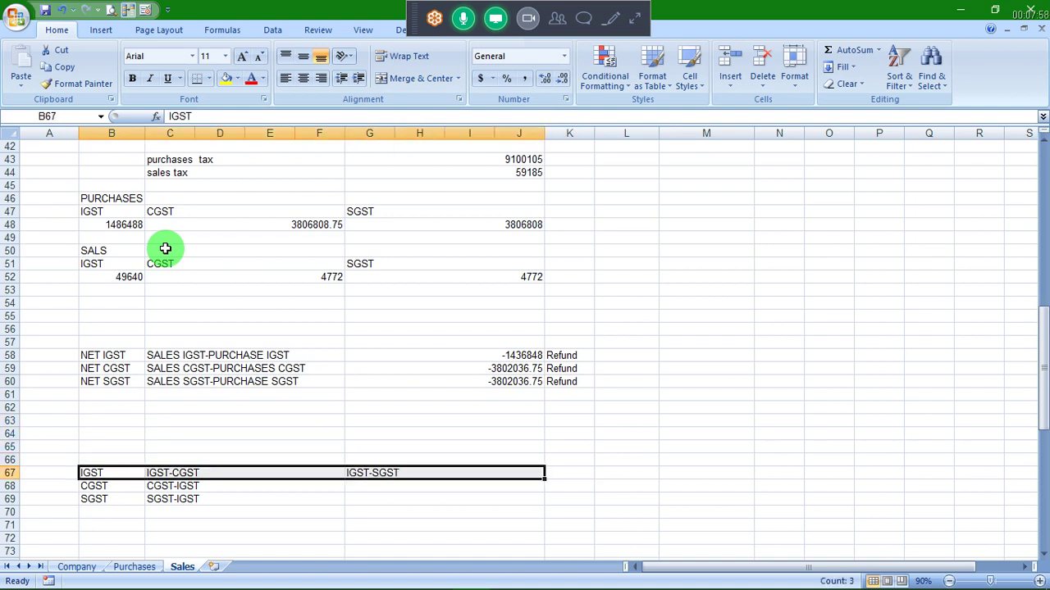
key("Up")
key("Up")
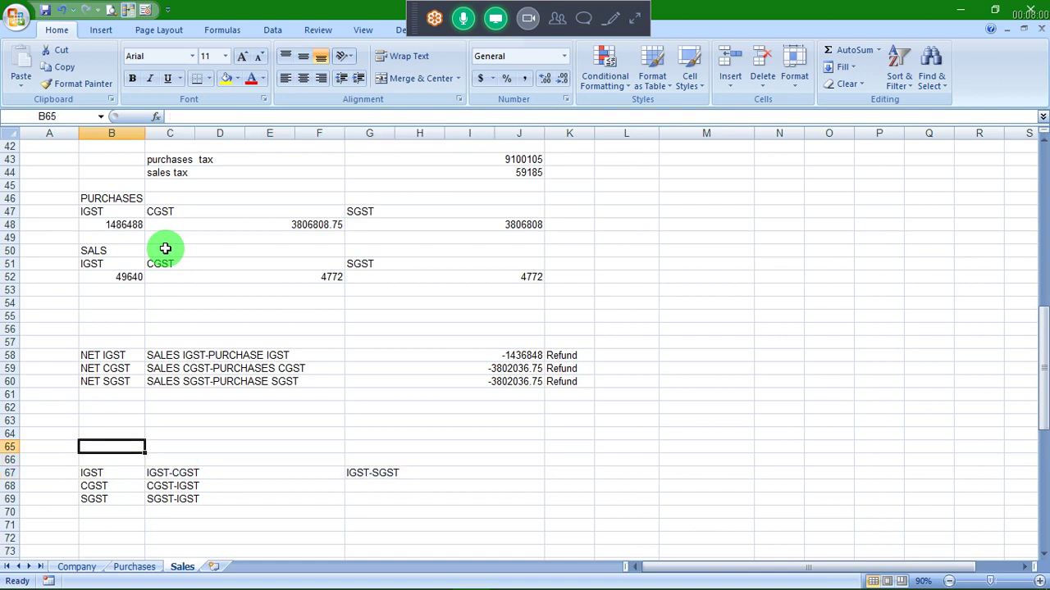
key("Up")
key("Up")
key("Up")
key("Up")
key("Up")
key("Up")
key("Up")
key("Right")
key("Right")
key("Right")
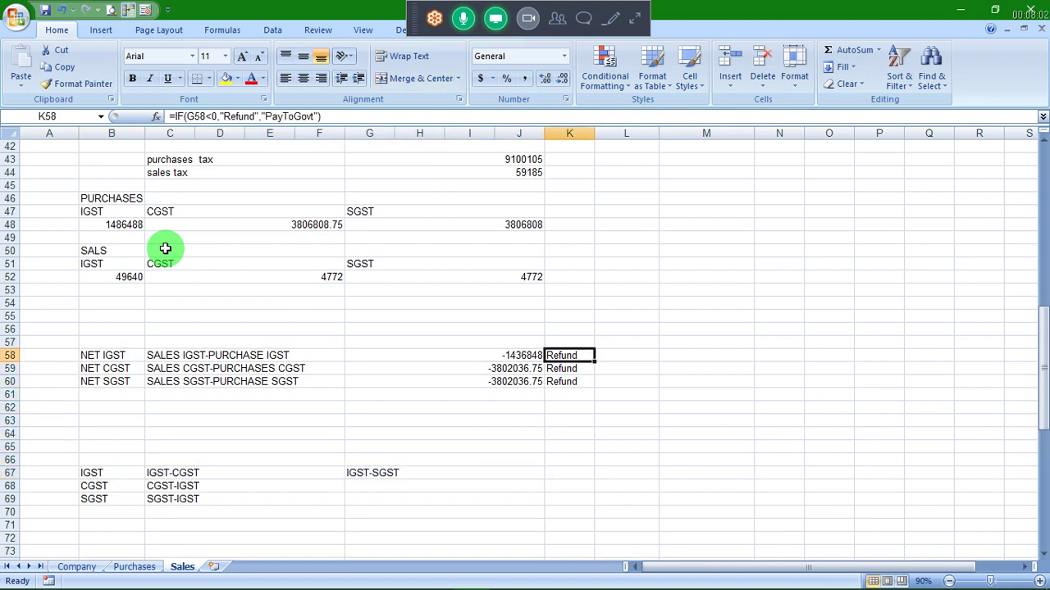
key("Left")
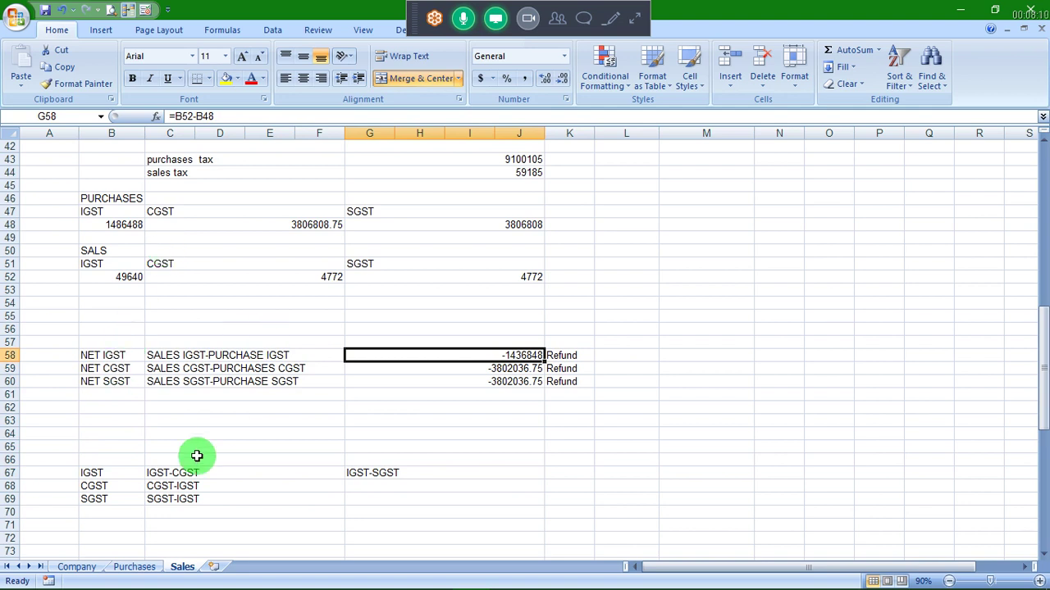
key("alt+Tab")
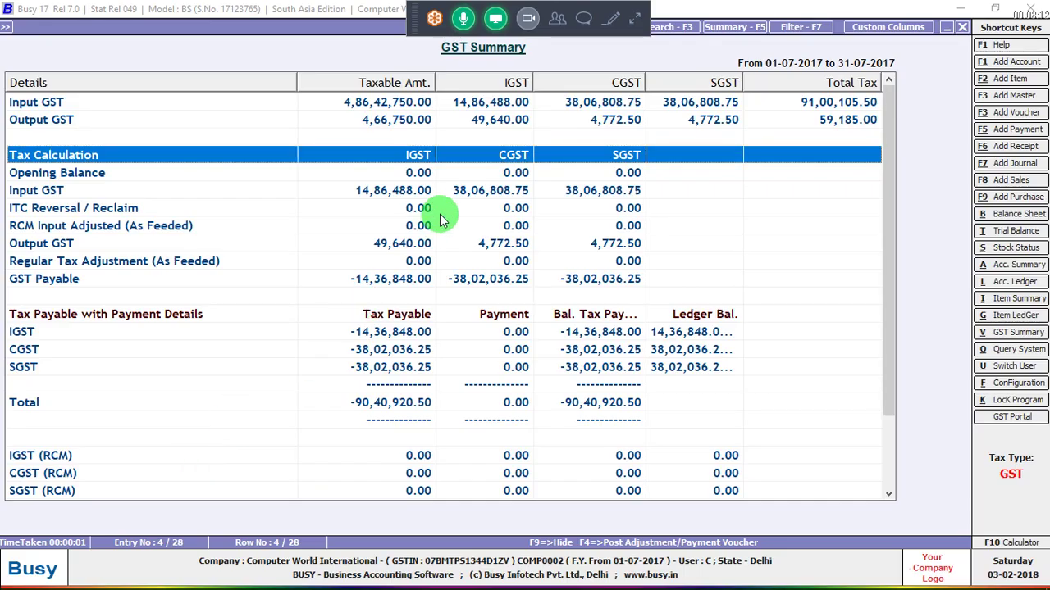
left_click(387, 281)
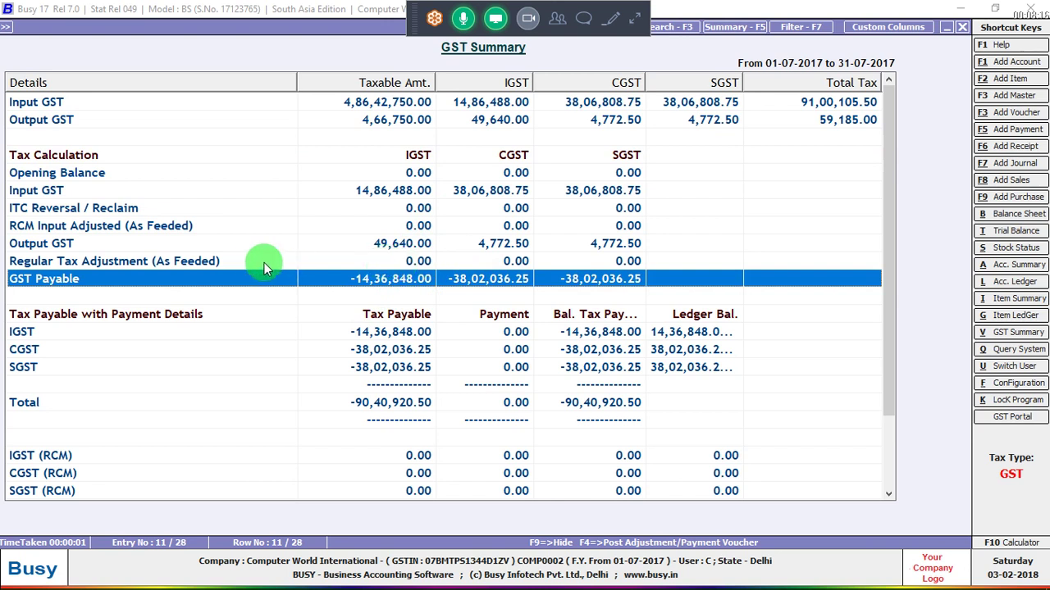
left_click(191, 265)
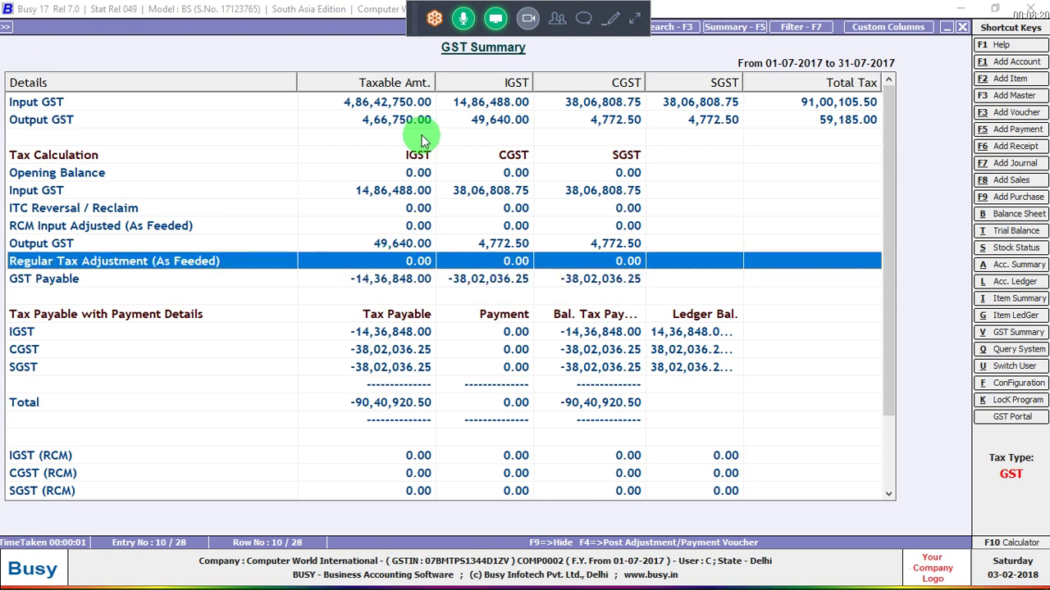
left_click(645, 25)
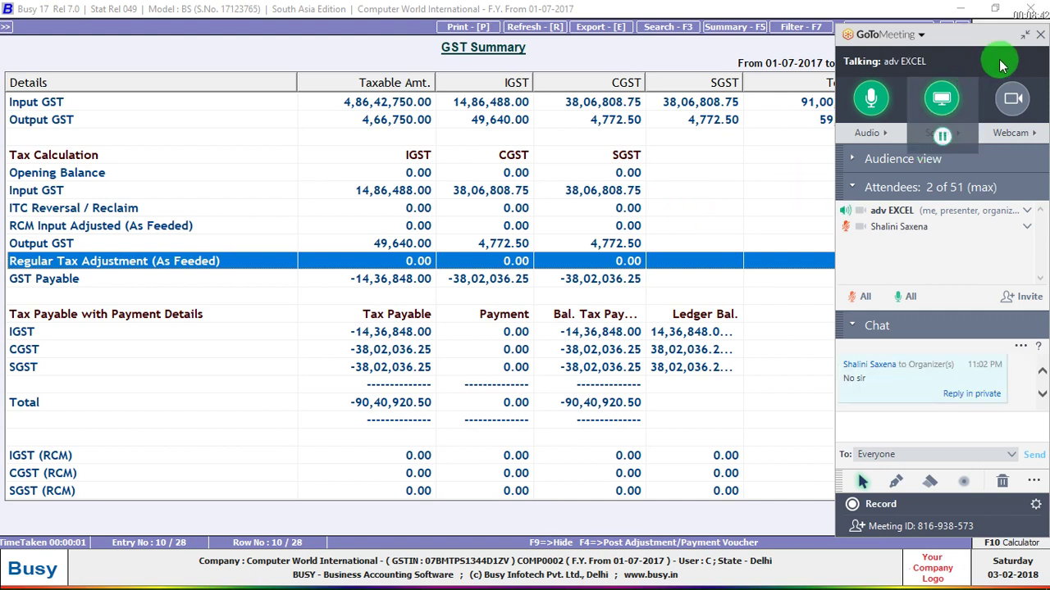
left_click(1024, 37)
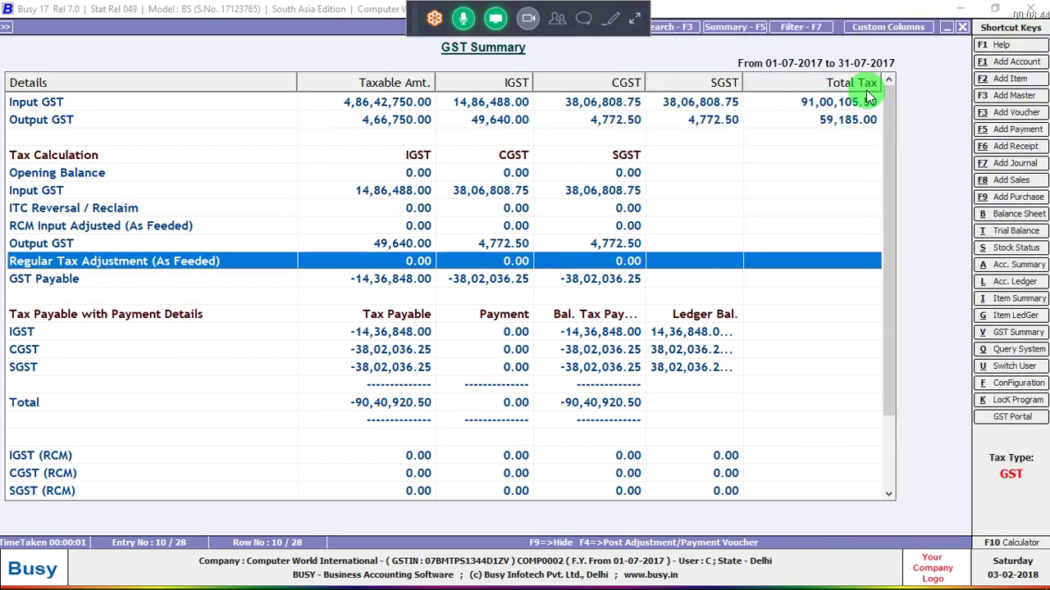
Launch Busy 17 from the Start search and dismiss the dongle and registration prompts
key("super")
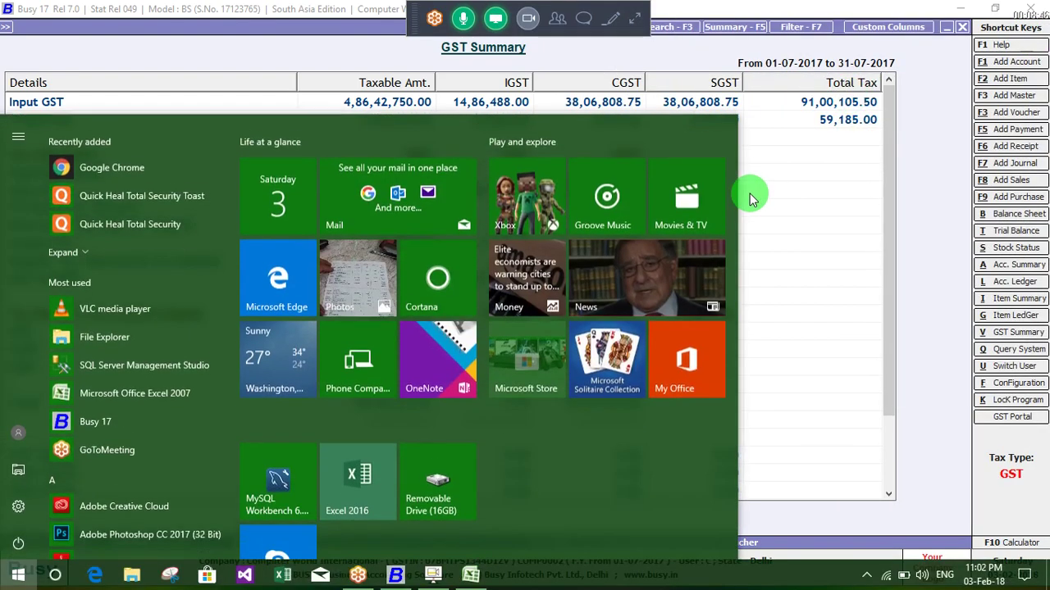
type("b")
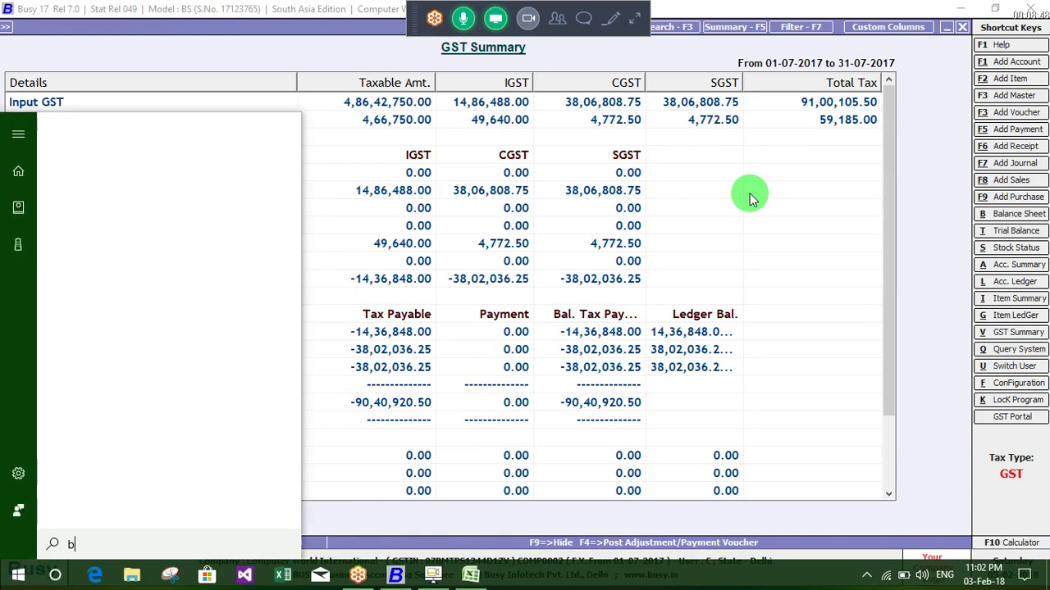
type("u")
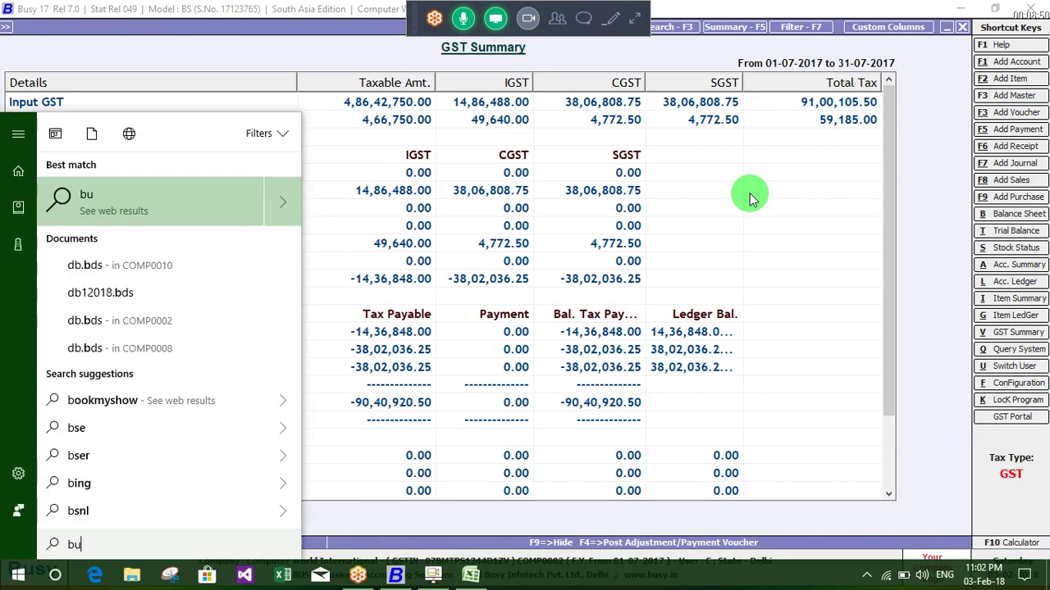
type("sy")
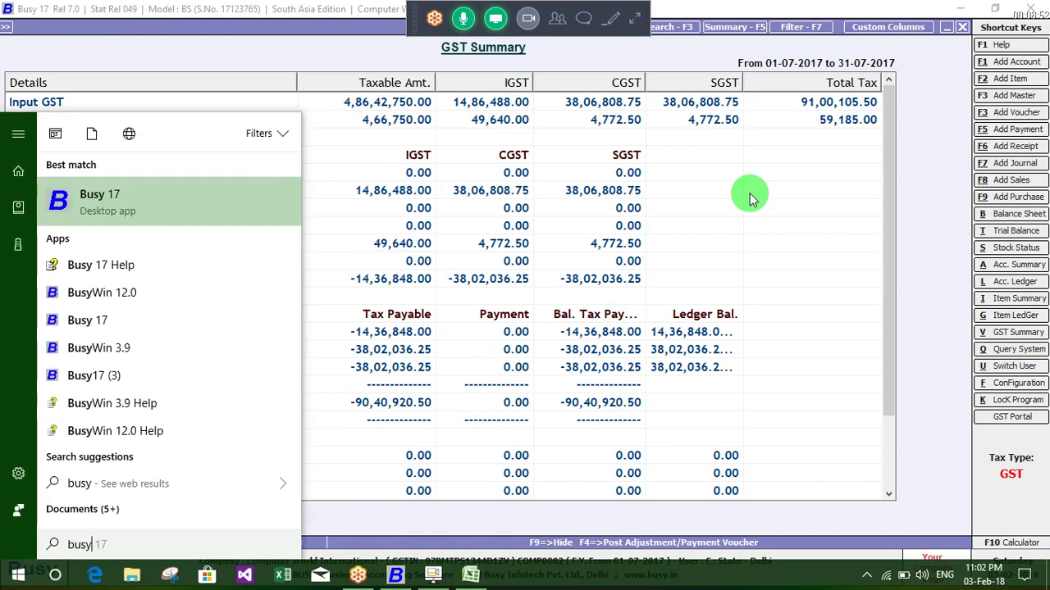
key("Return")
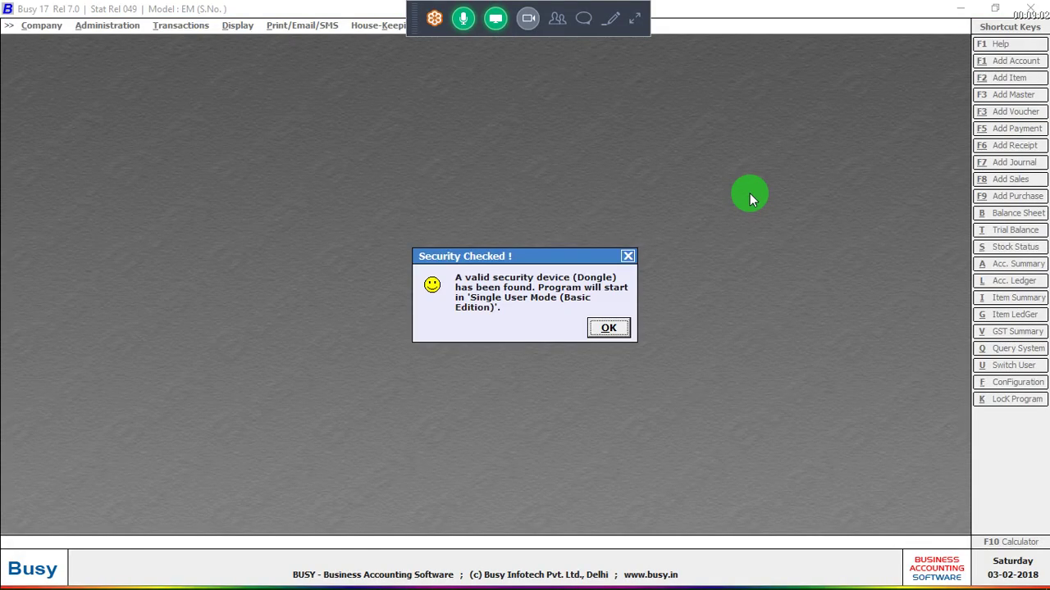
key("Return")
key("Tab")
key("Return")
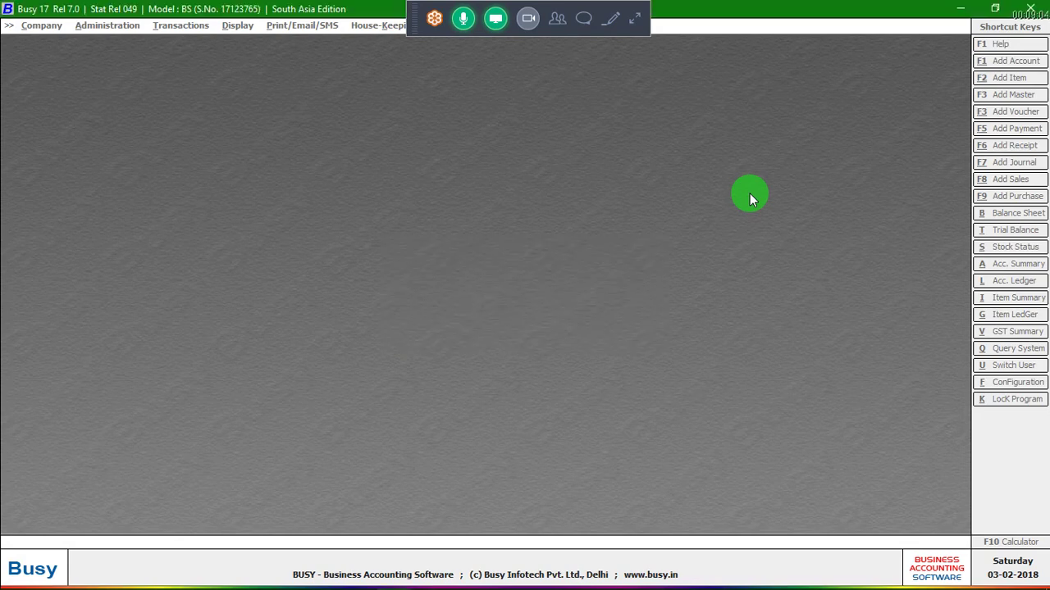
Open the ZABCO FABRICS company without backup and log in
key("Return")
key("Down")
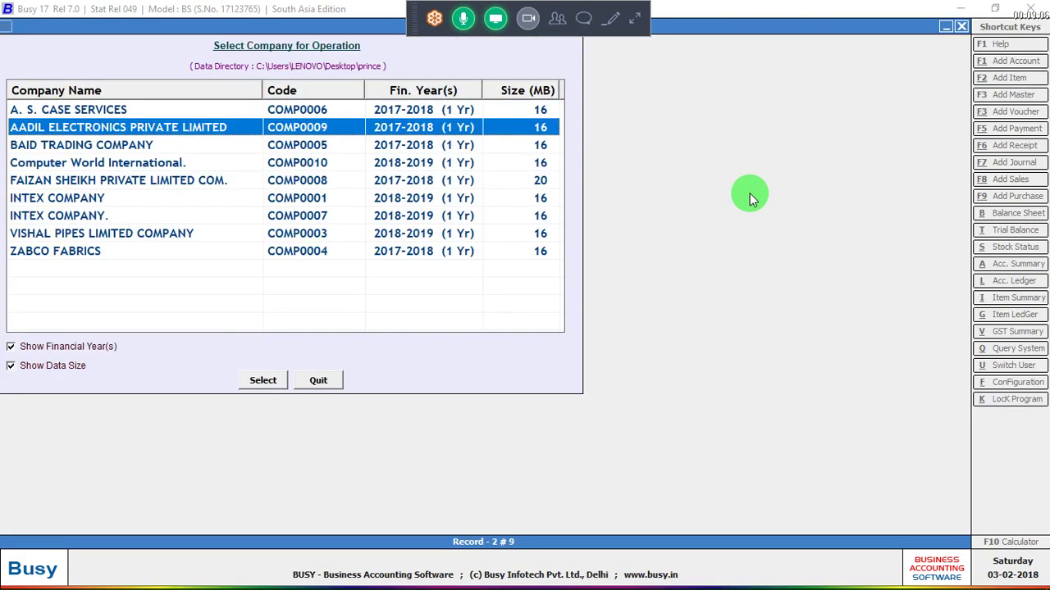
key("Down")
key("Down")
key("Down")
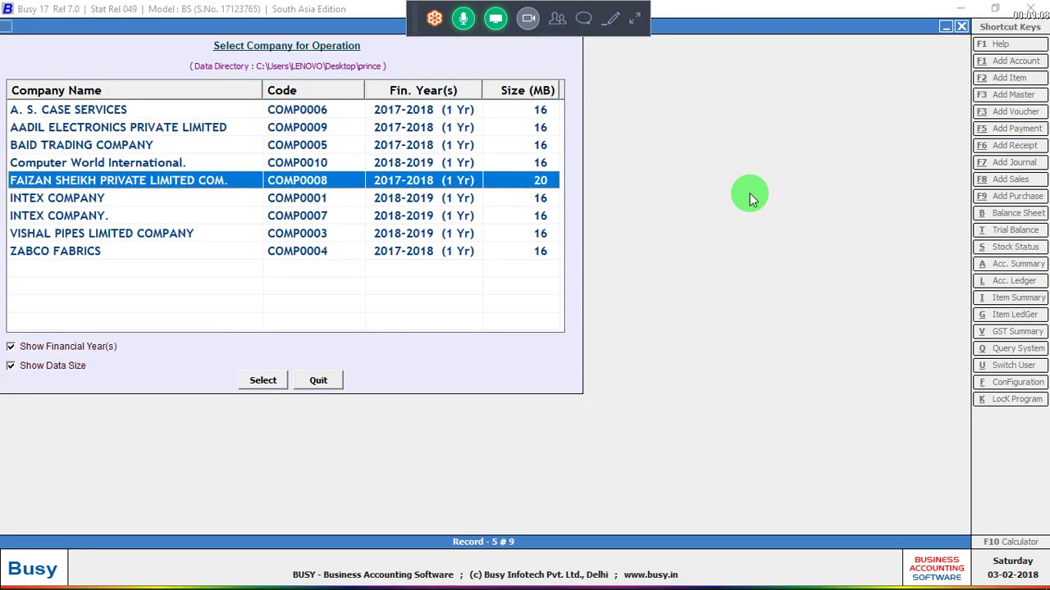
key("Up")
key("Down")
key("Down")
key("Down")
key("Down")
key("Down")
key("Return")
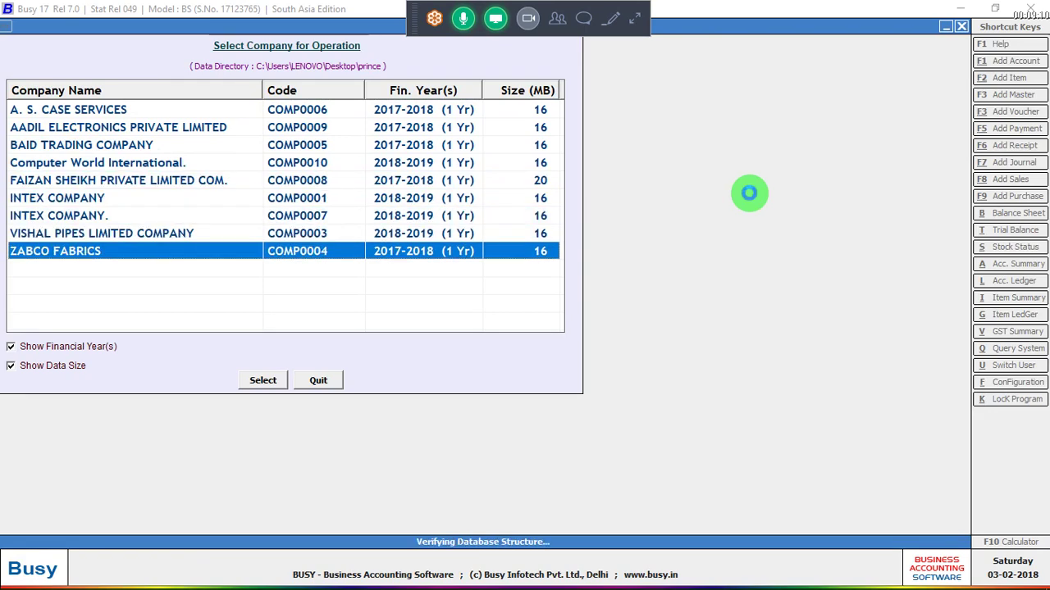
key("Right")
key("Return")
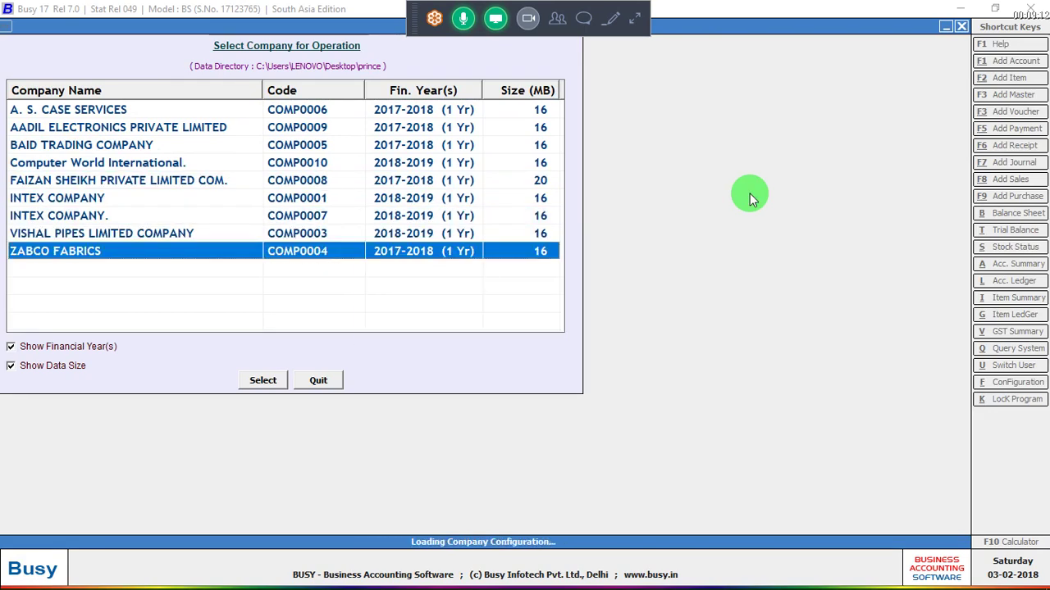
key("Return")
key("Return")
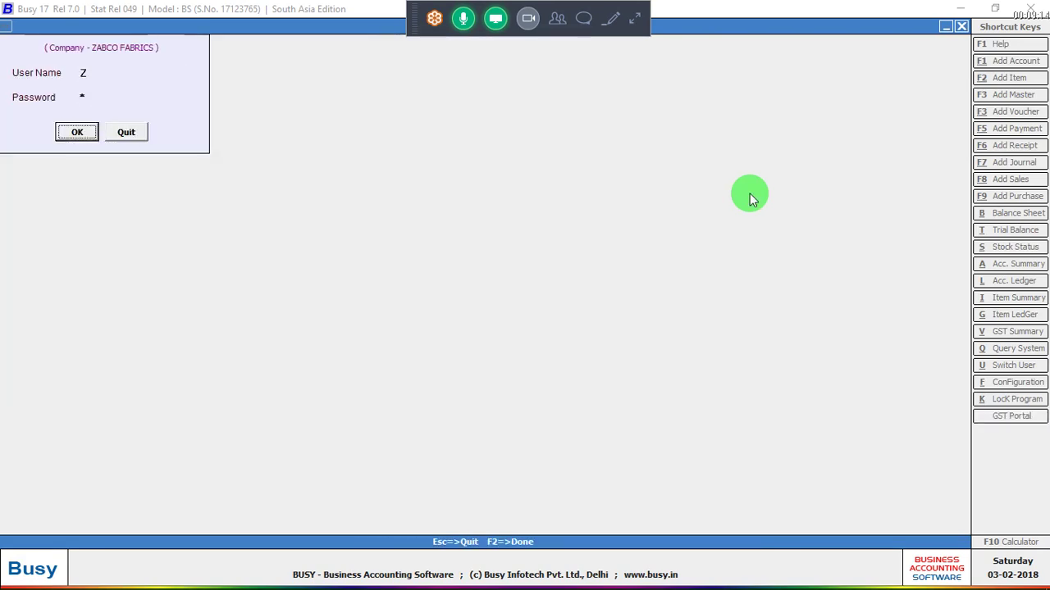
key("Return")
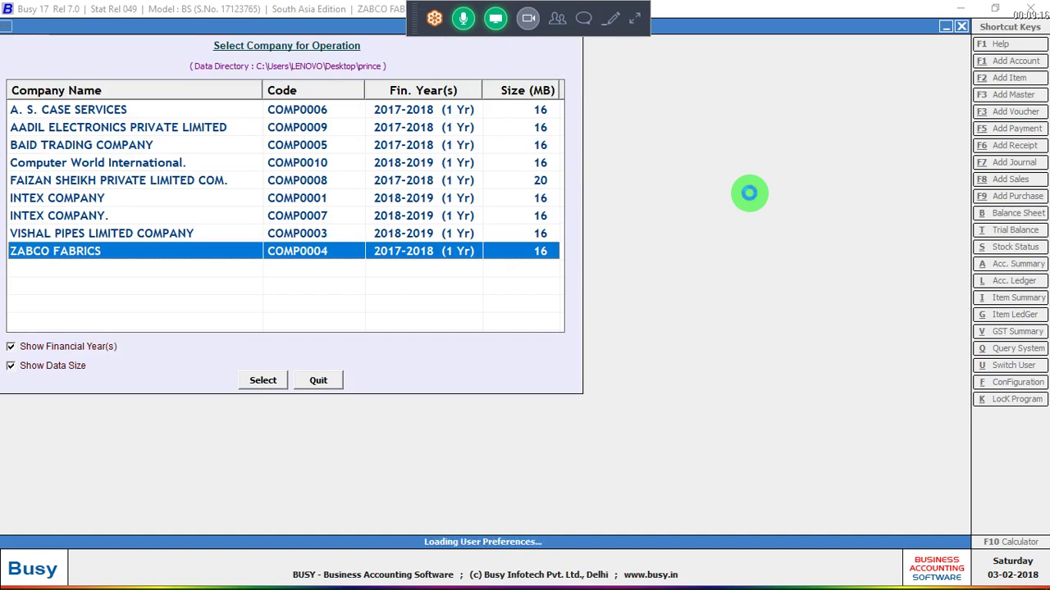
Open the GST Summary report under Display > GST Reports > GST Summaries
key("Right")
key("Right")
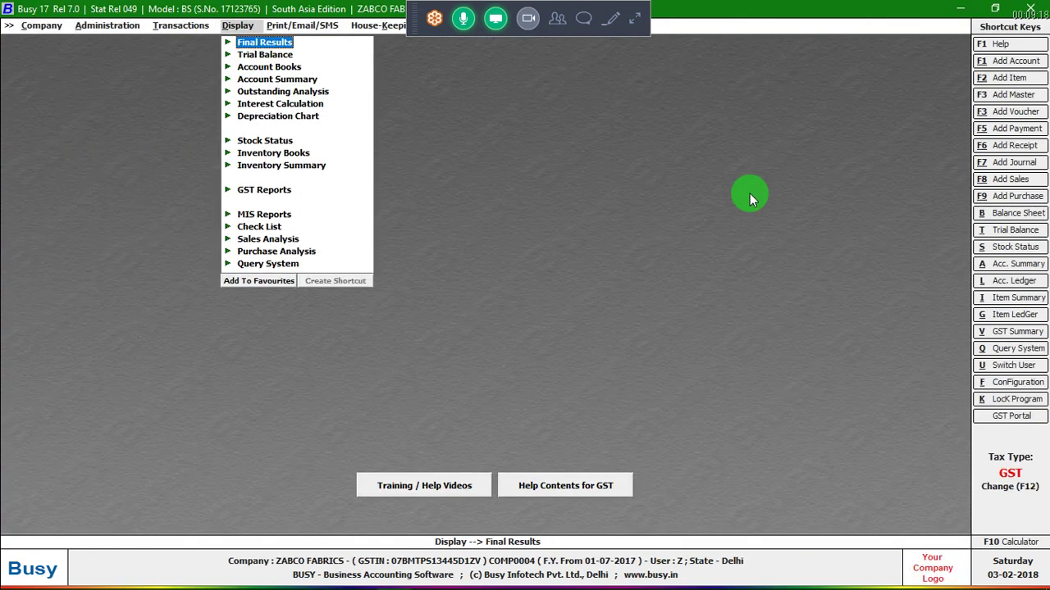
key("Down")
key("Down")
key("Down")
key("Down")
key("Down")
key("Down")
key("Down")
key("Right")
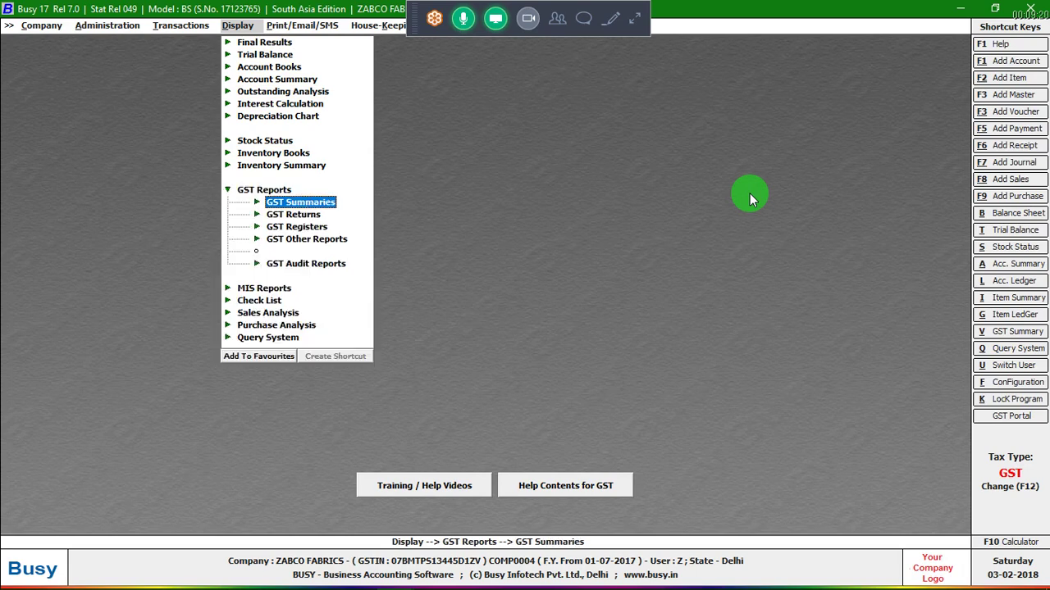
key("Down")
key("Up")
key("Right")
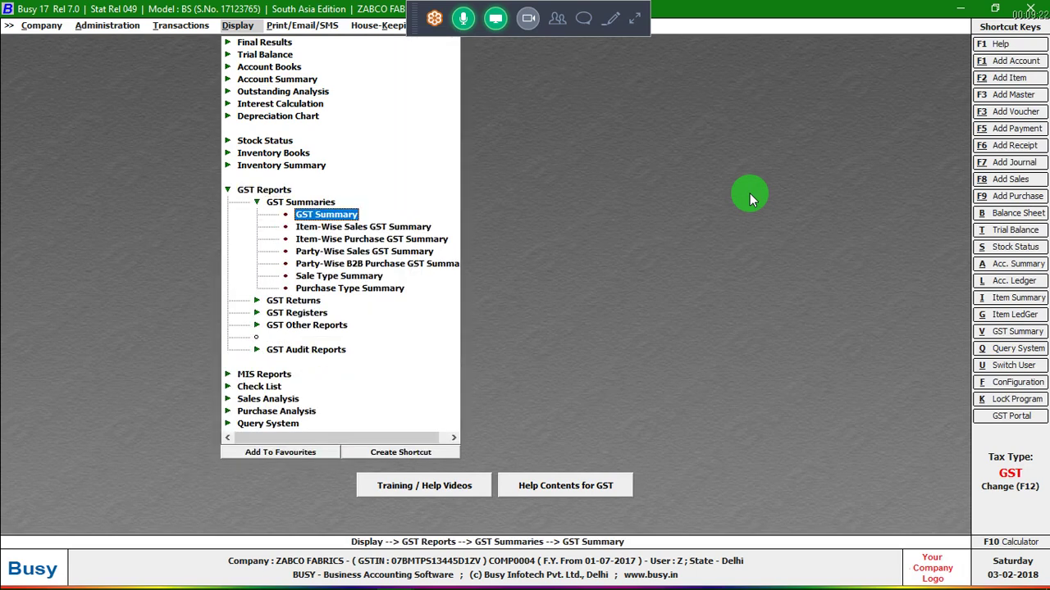
key("Return")
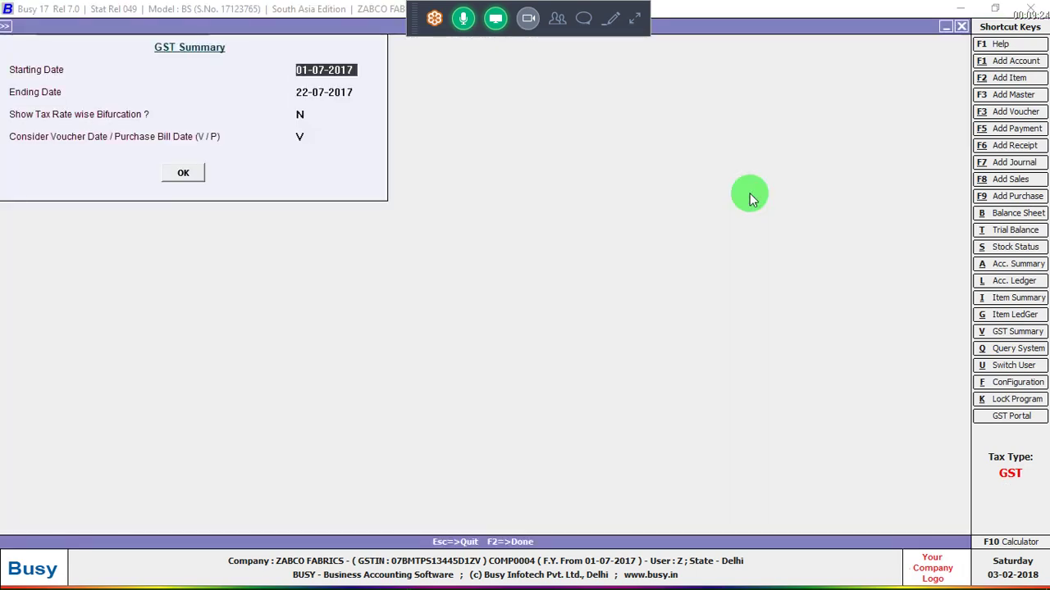
Run the GST Summary with ending date 31-07-2017 and focus the Output GST row
key("Return")
type("31")
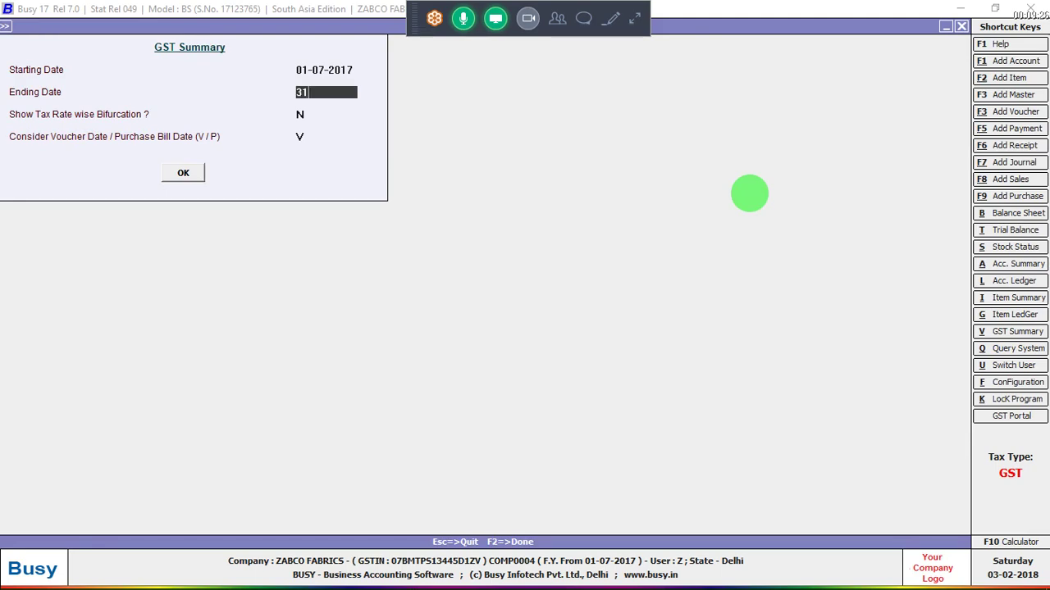
type("7")
key("BackSpace")
type("07")
key("Return")
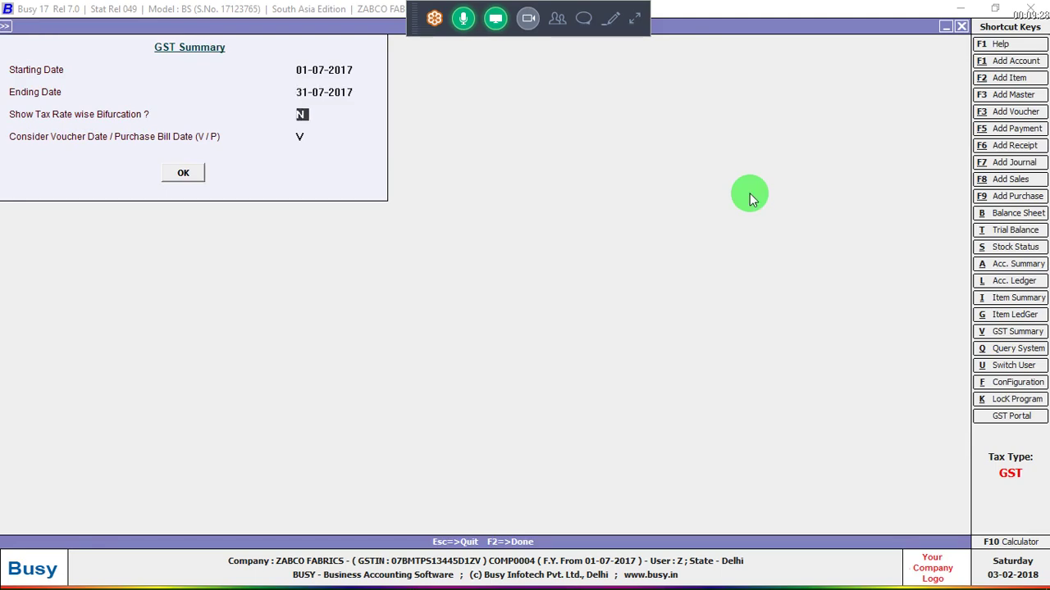
key("Return")
key("Return")
key("Return")
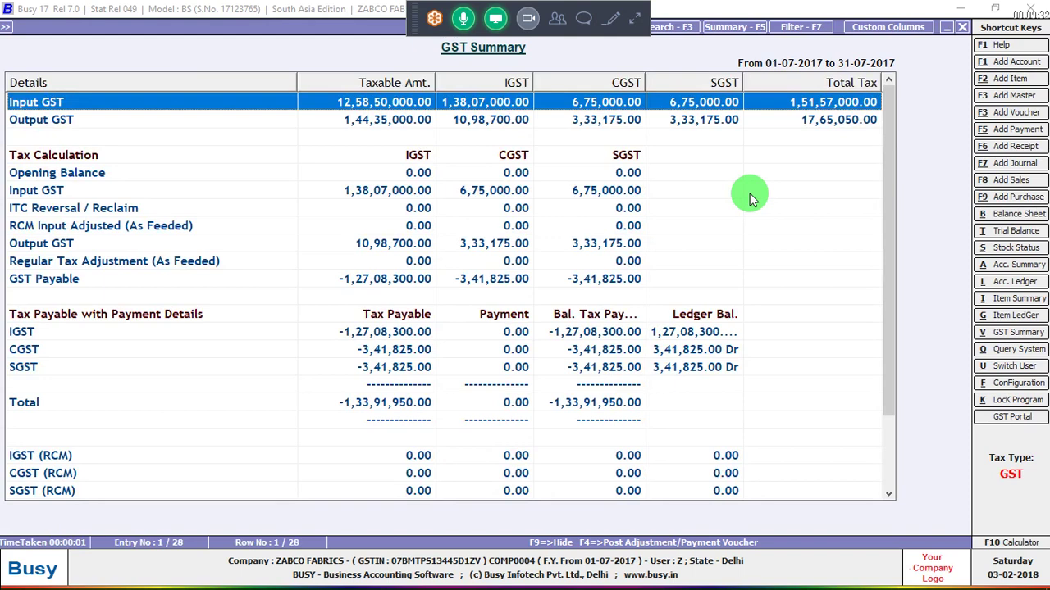
key("Down")
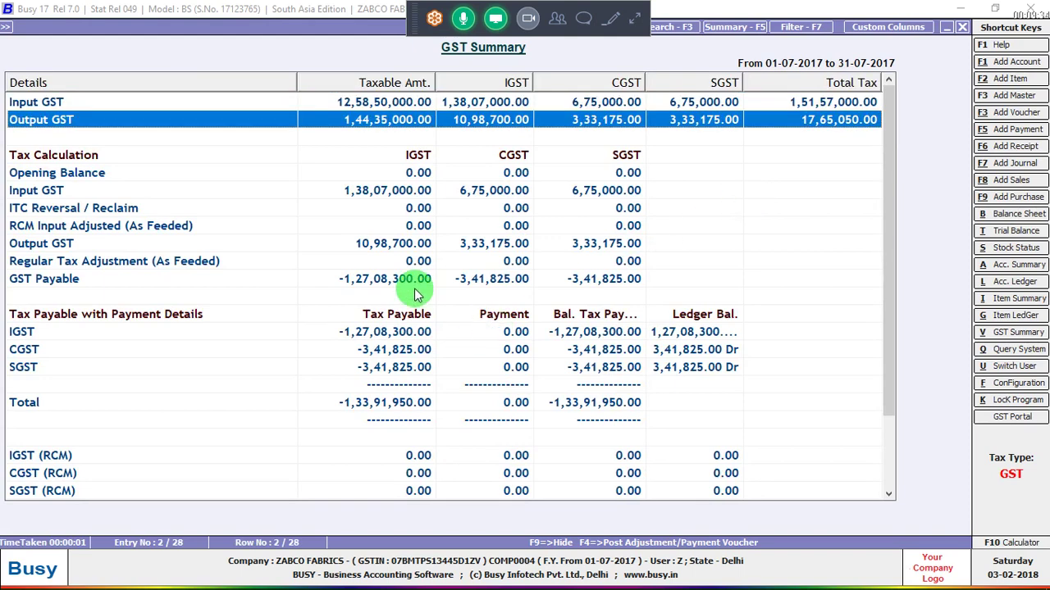
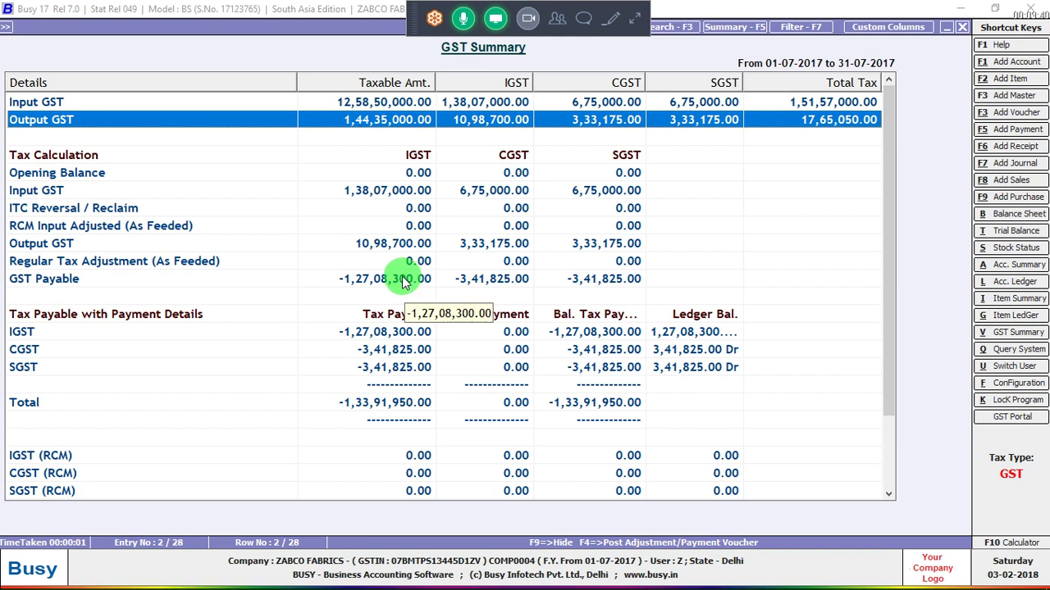
Open sales voucher T/17-18/2 via GST Summary's Output GST 5% (Inter-State) voucher list
double_click(481, 127)
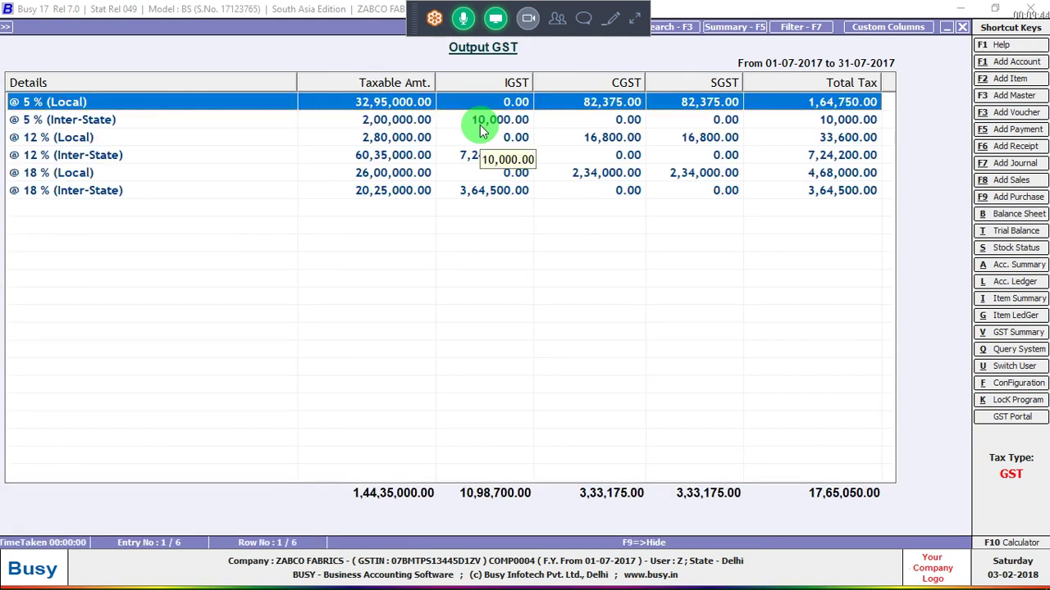
left_click(480, 128)
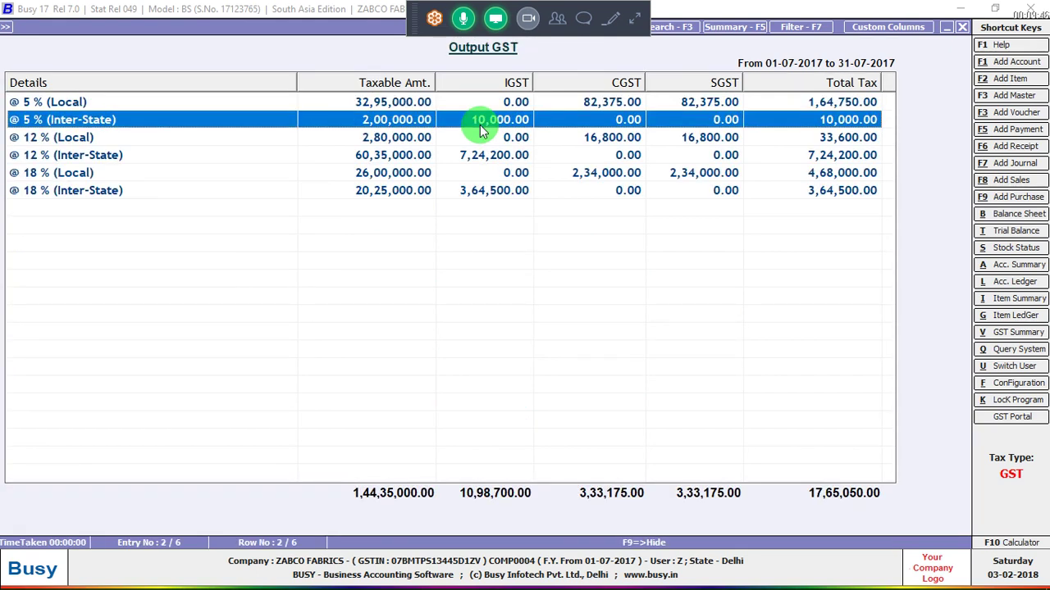
double_click(480, 128)
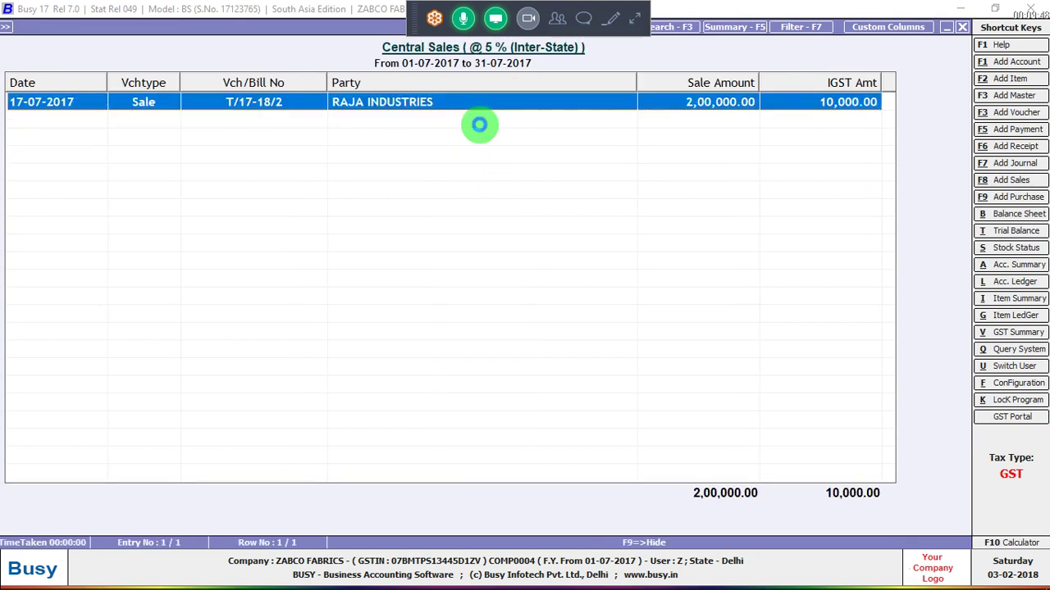
double_click(479, 125)
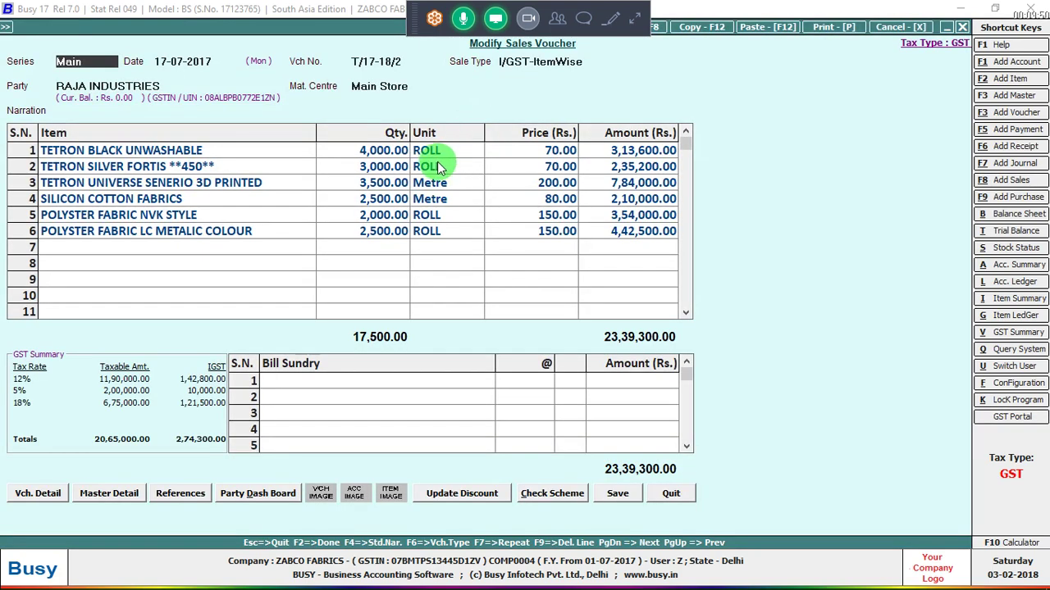
Set TETRON BLACK UNWASHABLE quantity to 40000, save past the PAN warning, and return to GST Summary
left_click(408, 153)
type("40000")
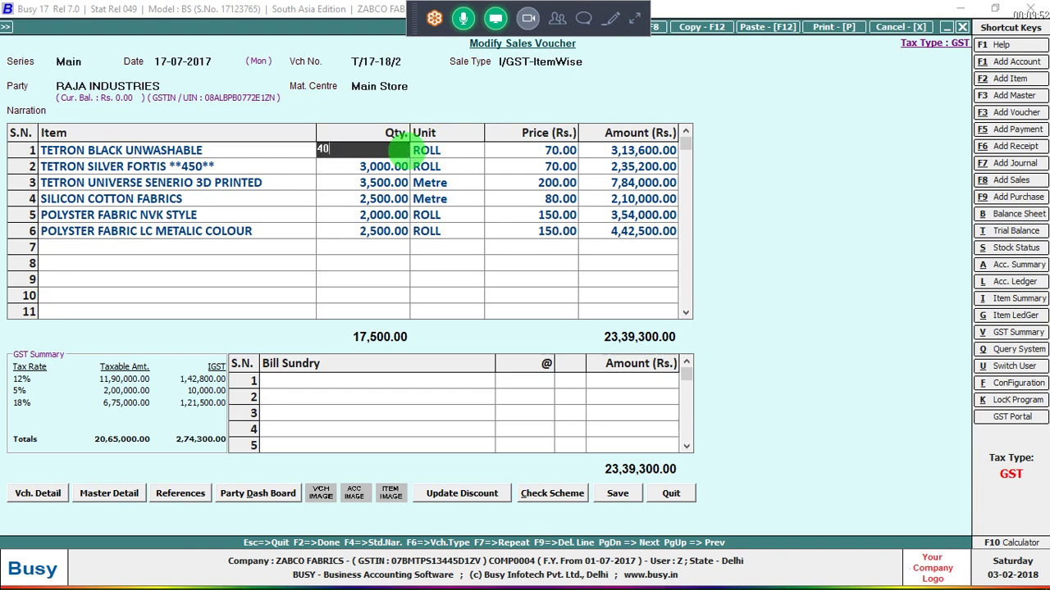
key("Return")
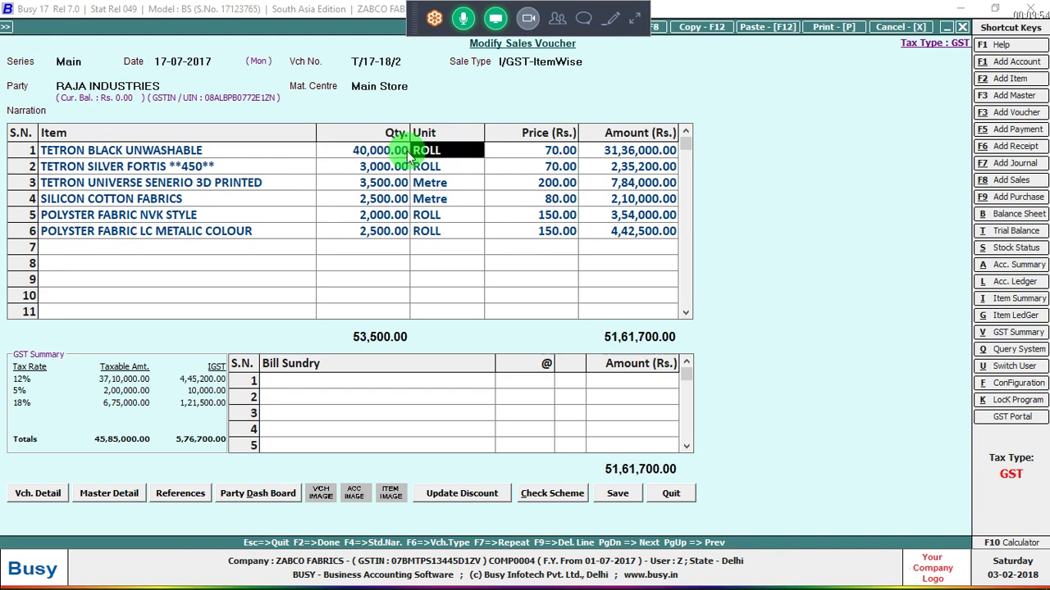
key("Return")
key("Return")
key("Return")
key("F2")
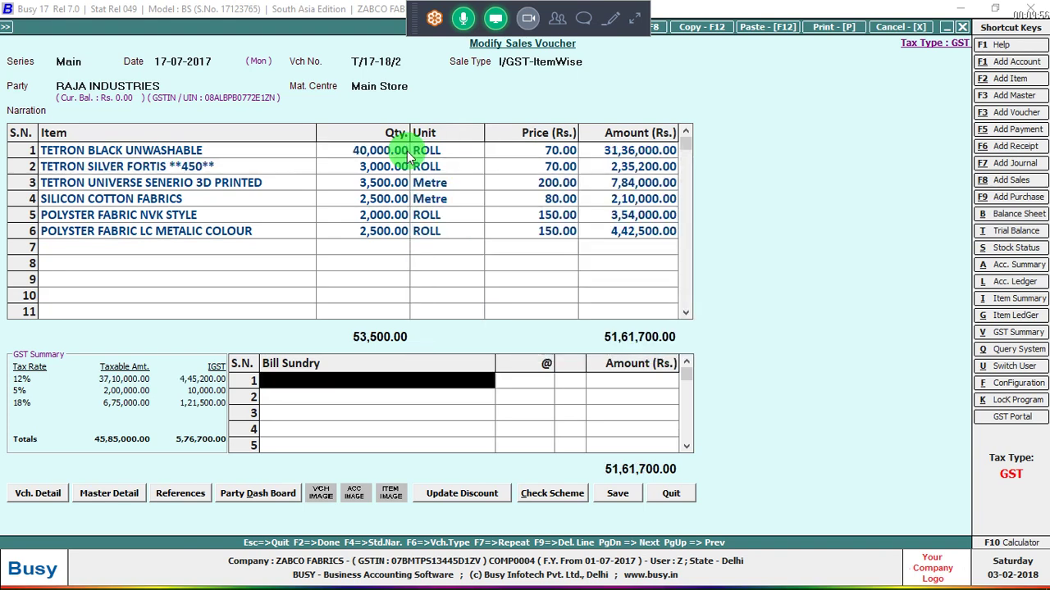
key("Return")
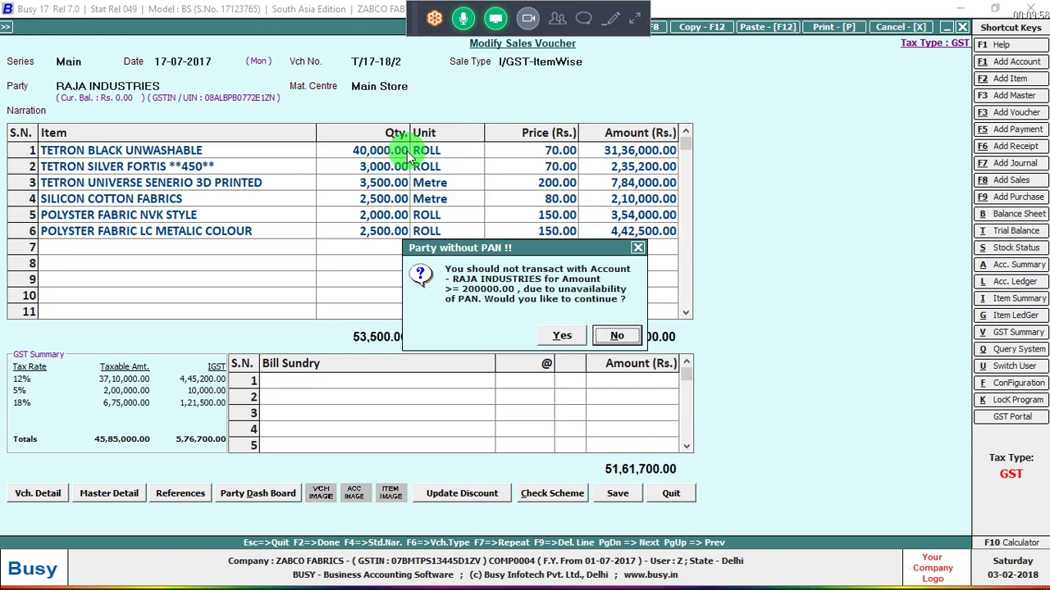
key("Left")
key("Return")
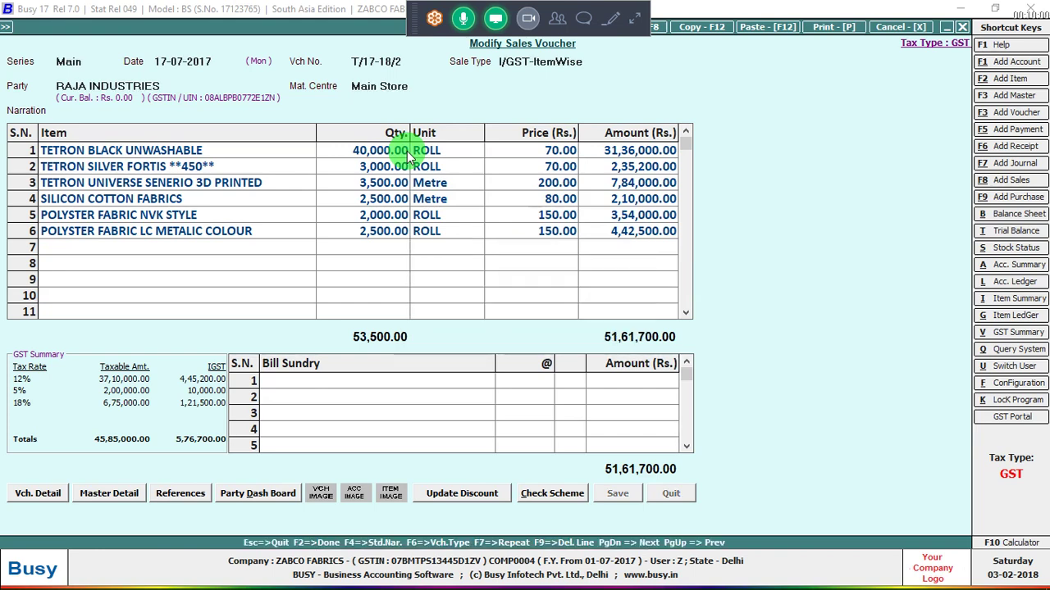
key("F2")
key("Right")
key("Return")
key("Escape")
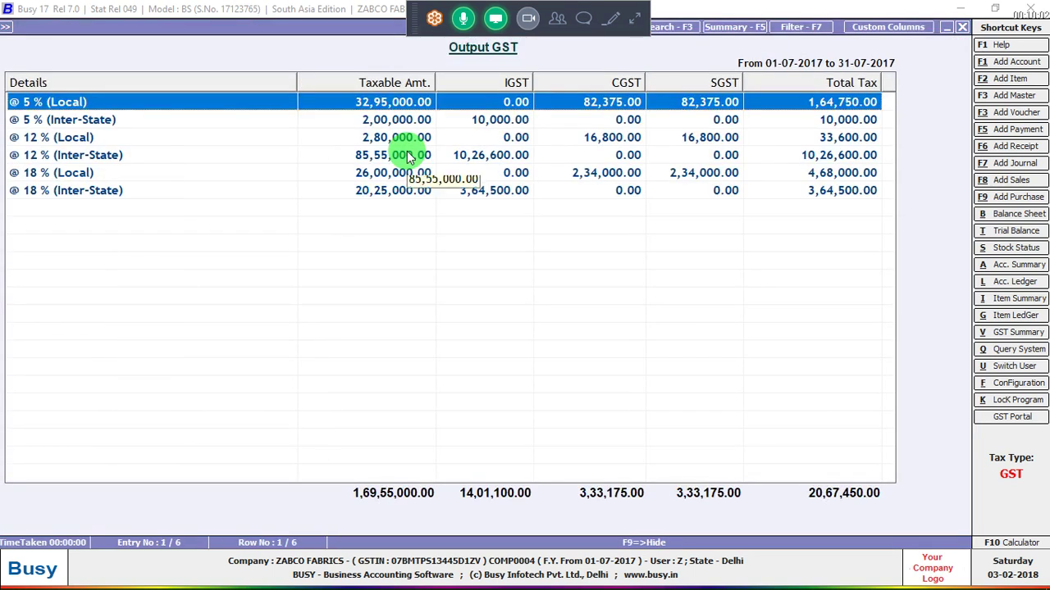
key("Escape")
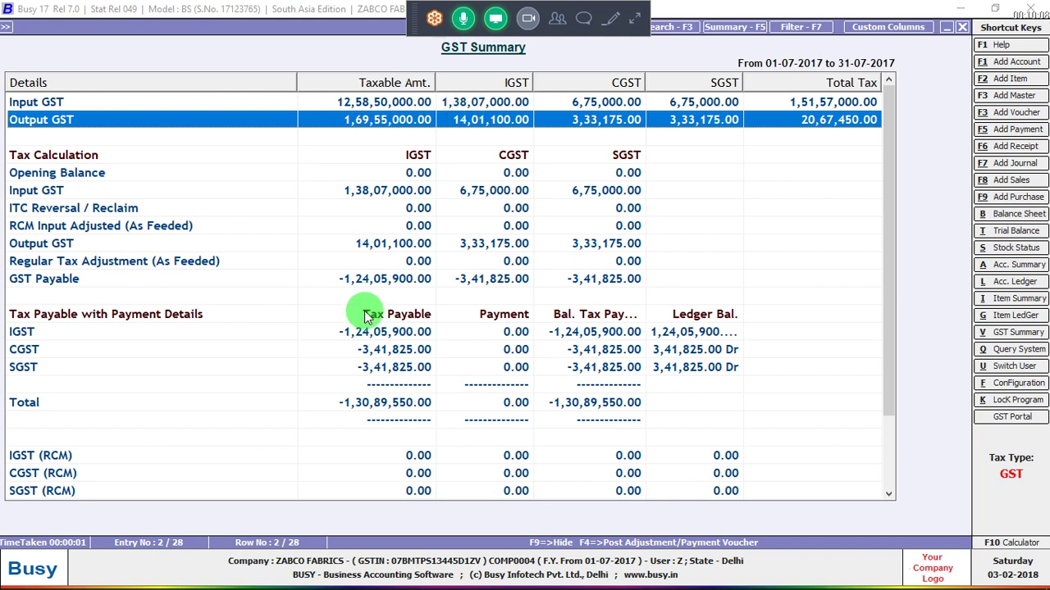
Reopen sales voucher T/17-18/2 from the Output GST 5% (Inter-State) list
double_click(483, 120)
left_click(483, 120)
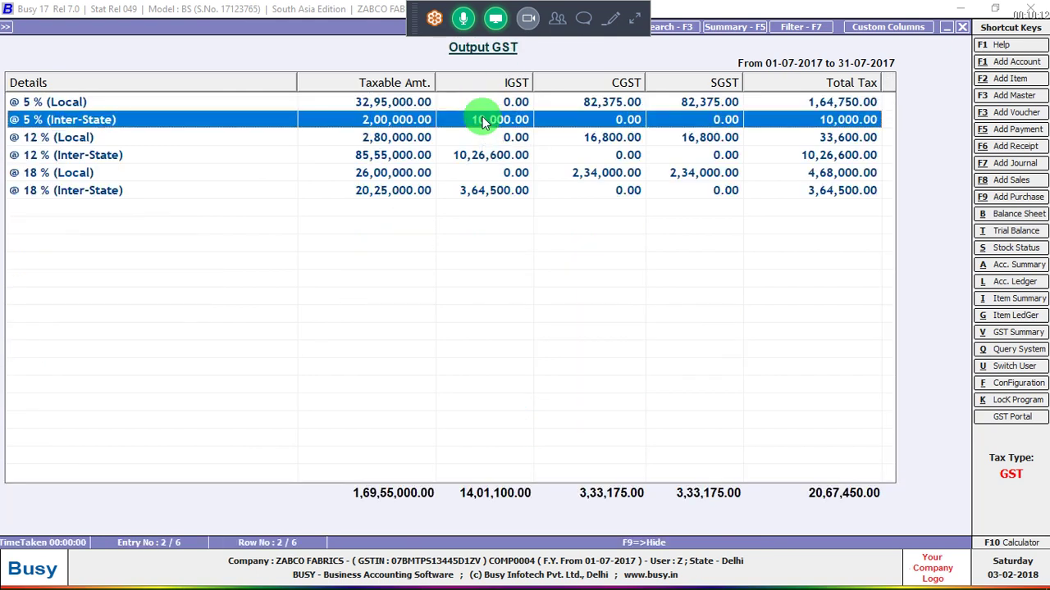
double_click(482, 120)
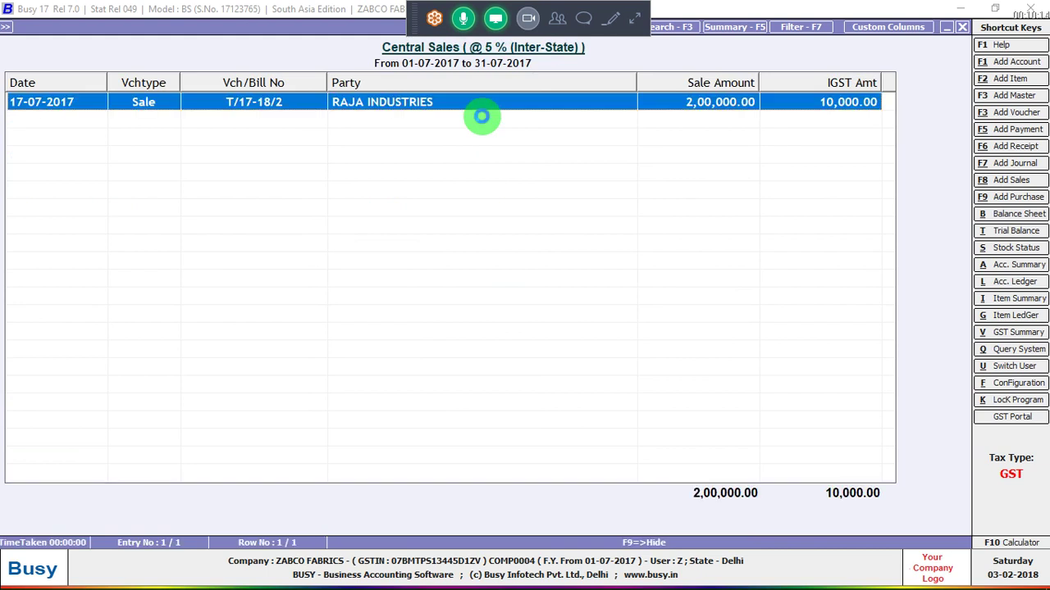
double_click(483, 118)
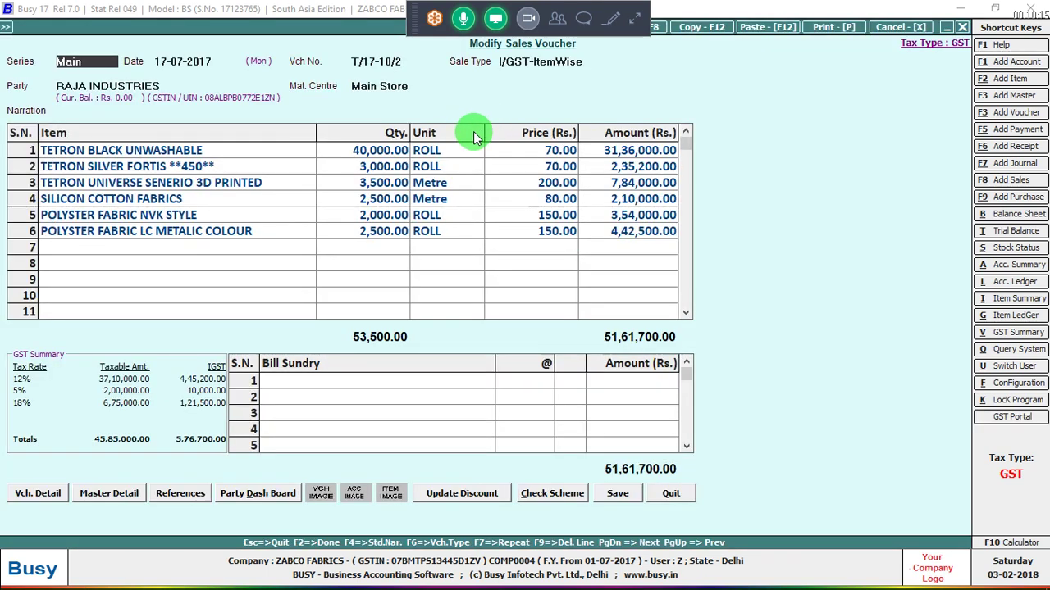
Change the first item's quantity to 4,00,000, accept negative stock and PAN warnings, and save
left_click(404, 154)
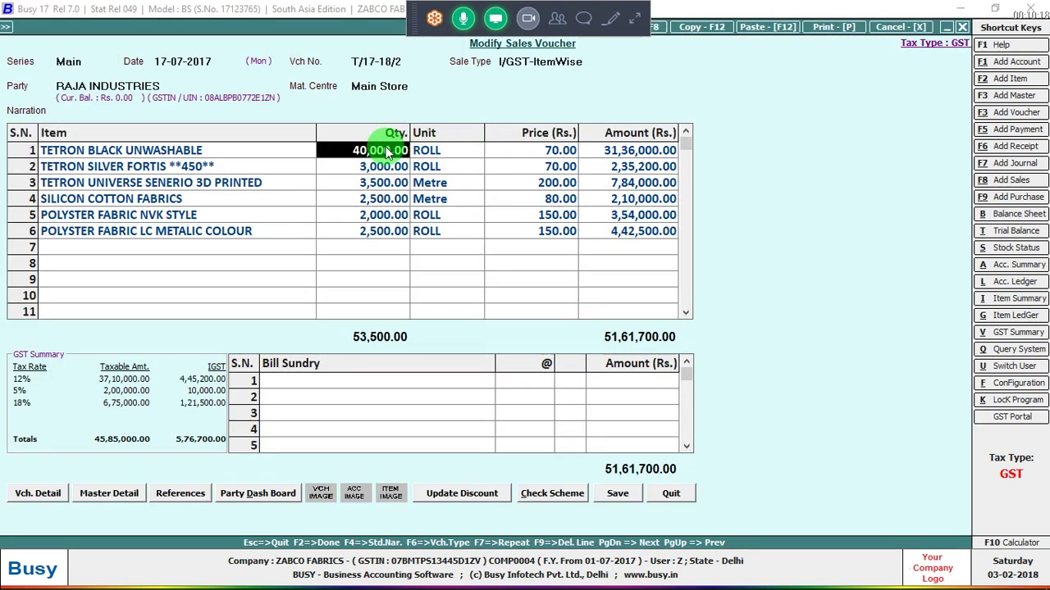
left_click(386, 148)
left_click_drag(387, 148, 350, 149)
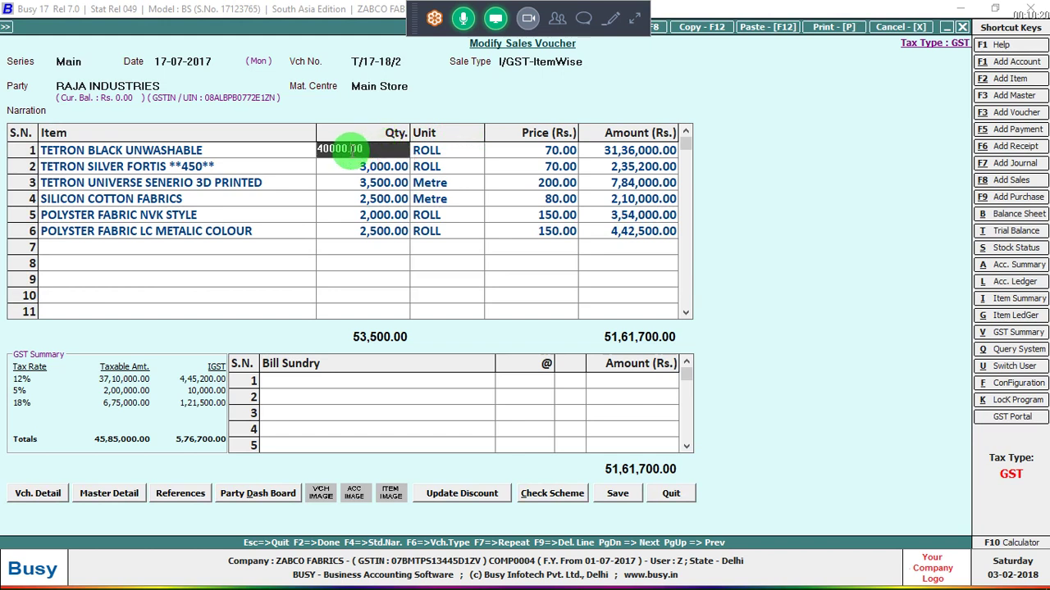
type("000")
key("Return")
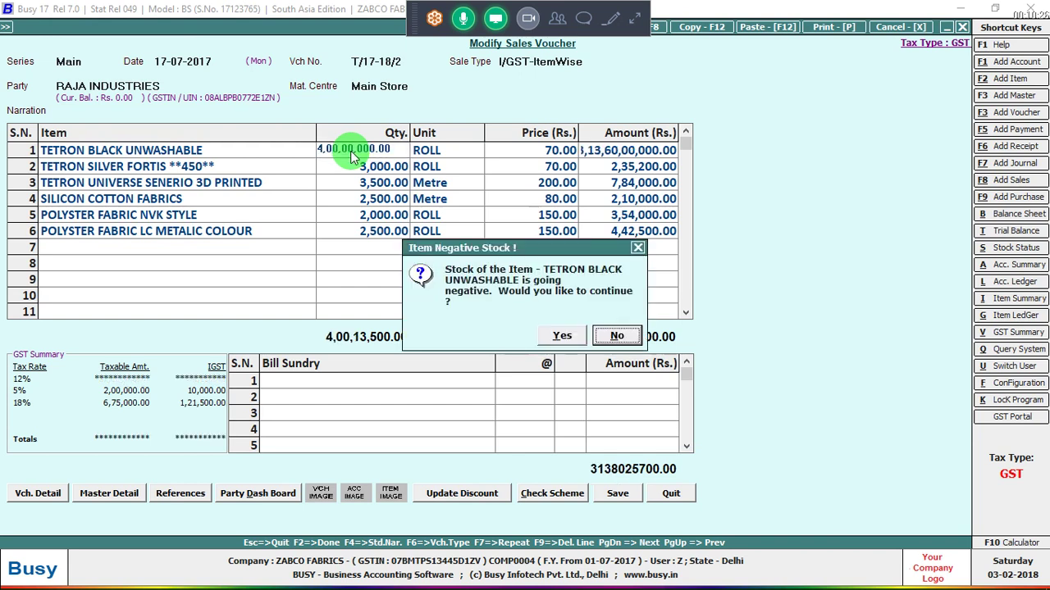
key("Return")
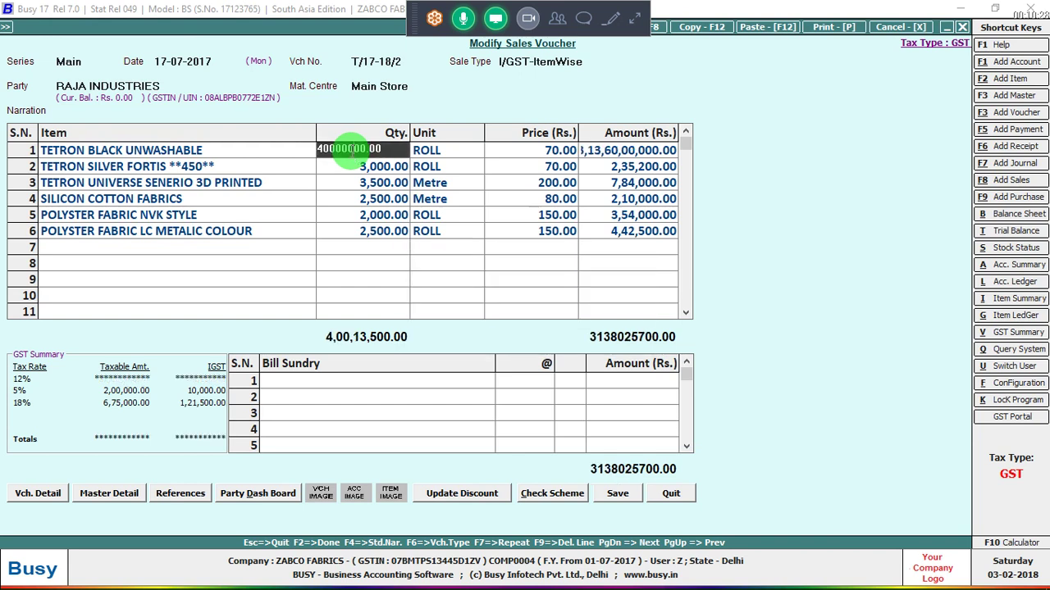
key("Return")
key("Left")
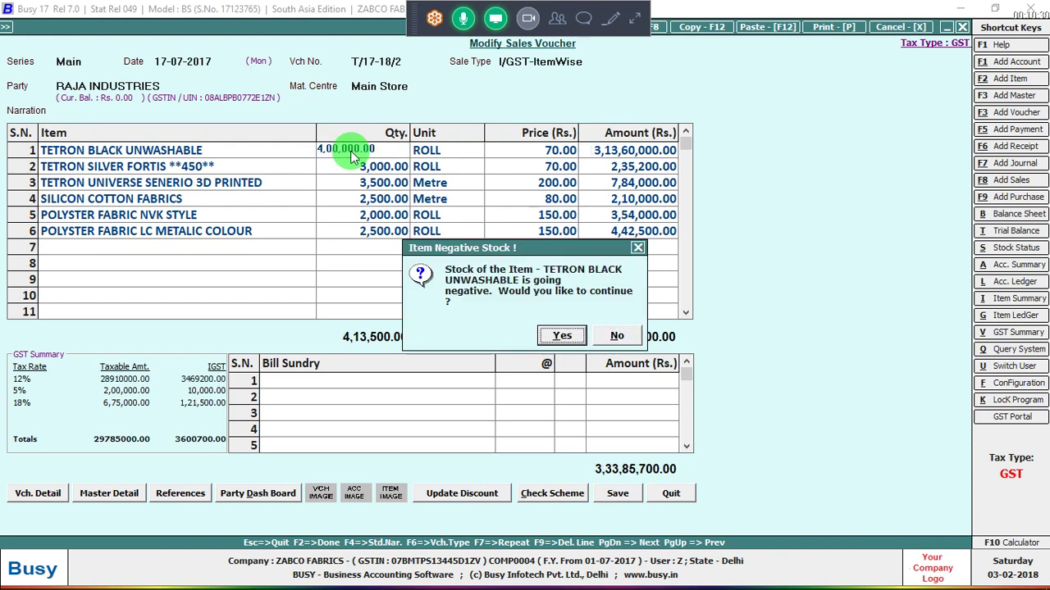
key("Return")
key("Return")
key("Return")
key("Return")
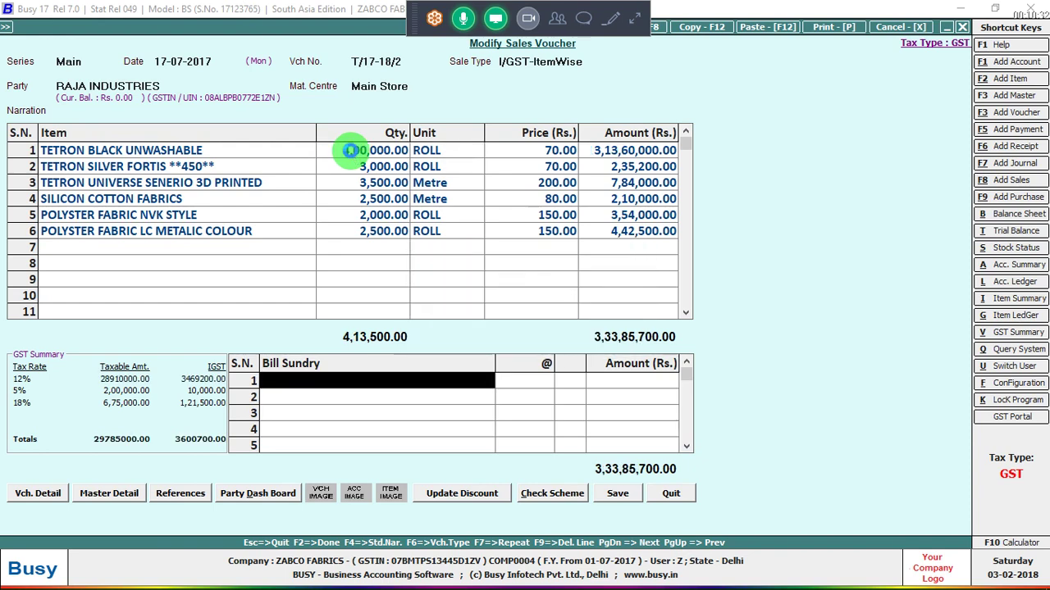
key("Return")
key("Left")
key("Return")
key("Return")
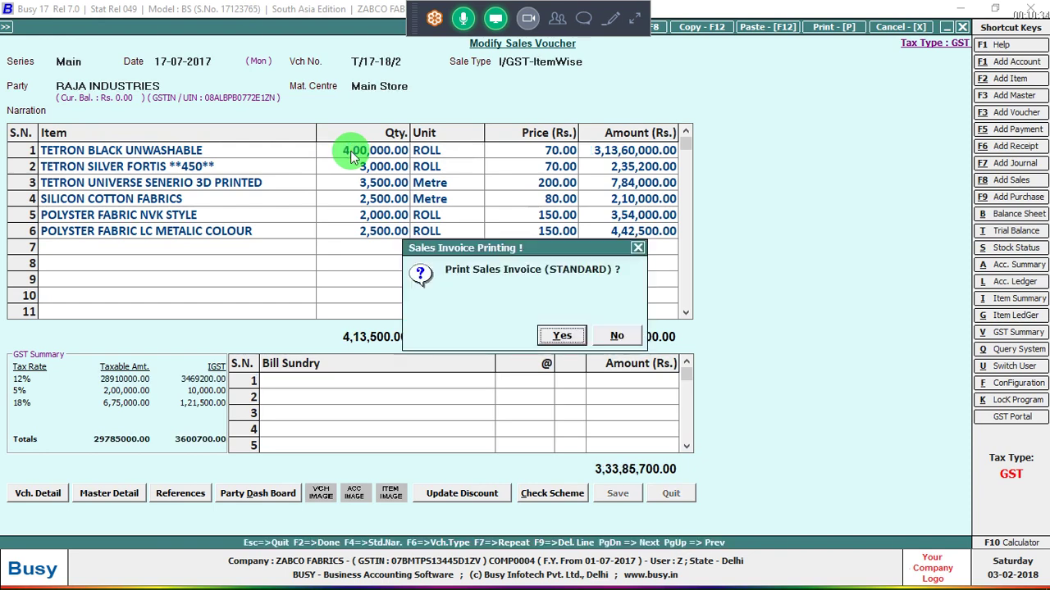
key("Right")
key("Return")
Return to the GST Summary and check the Output and Input GST rows
key("Escape")
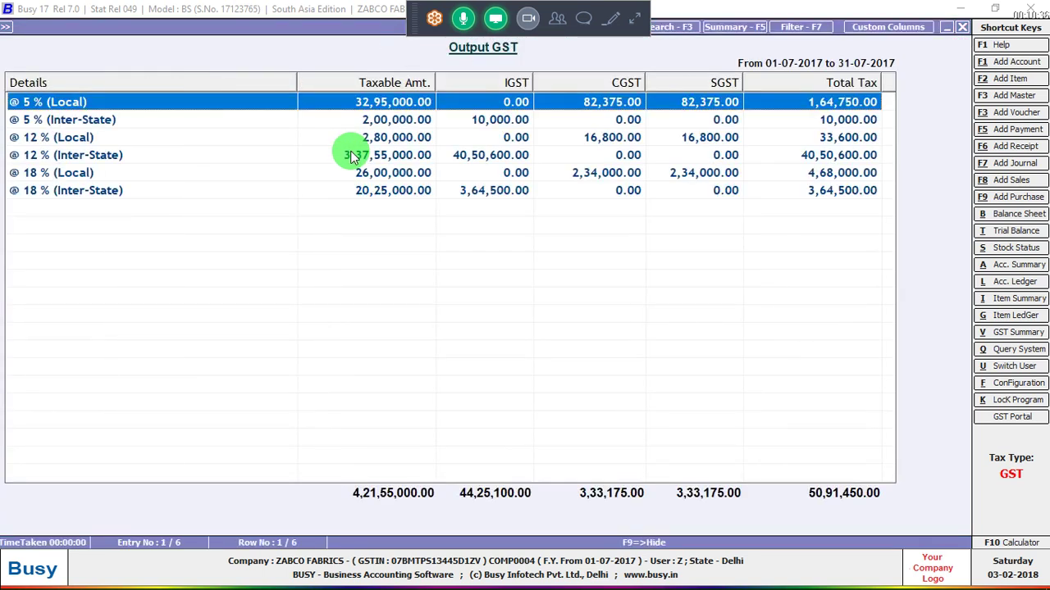
key("Escape")
key("Down")
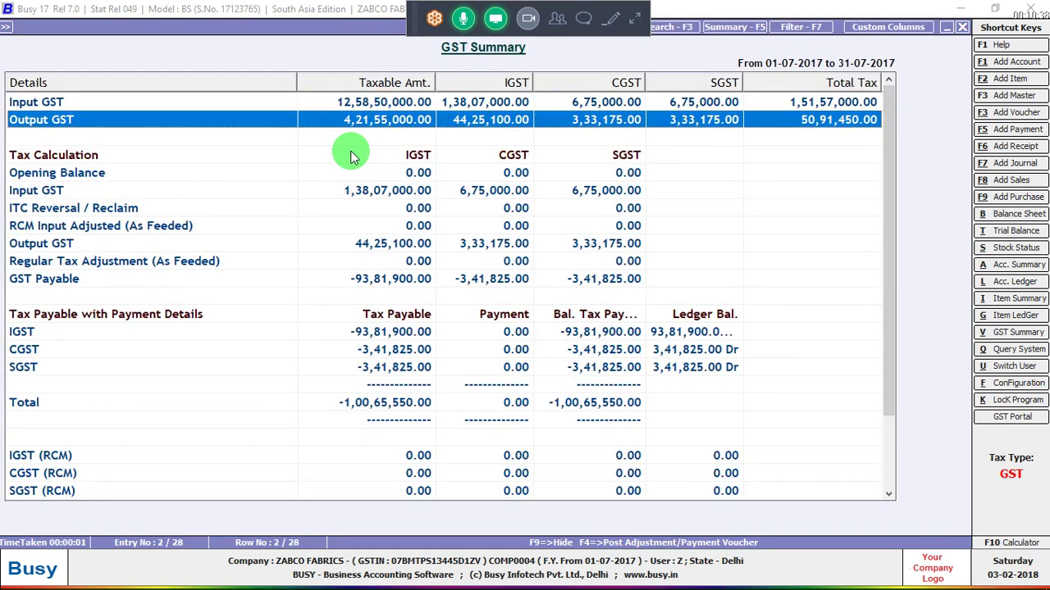
key("Up")
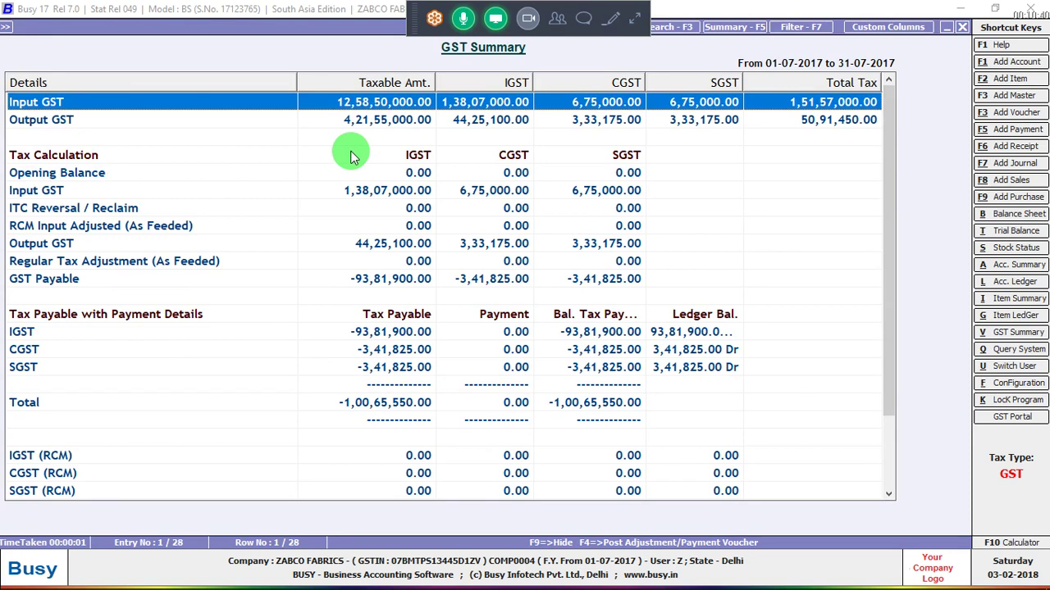
Open the first 12% Inter-State purchase voucher (HARIVANSH TEXTILES) from Input GST
key("Return")
key("Down")
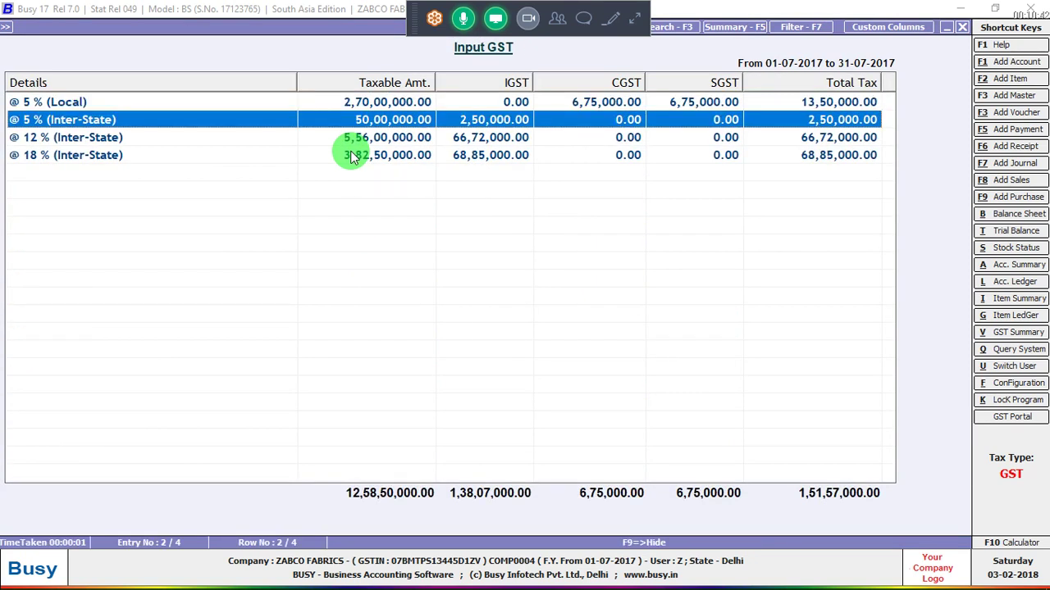
key("Down")
key("Return")
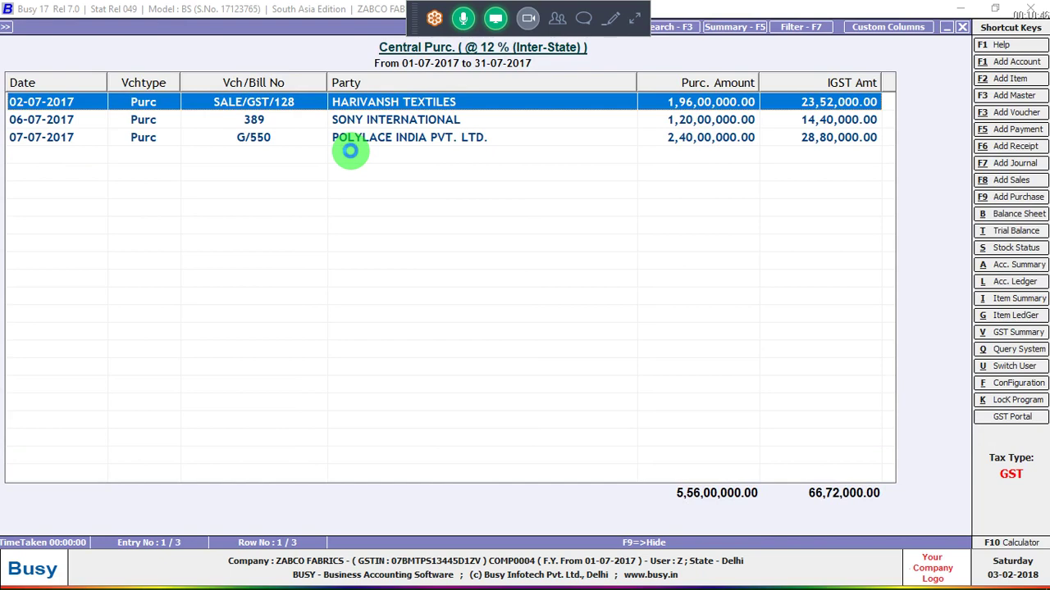
key("Return")
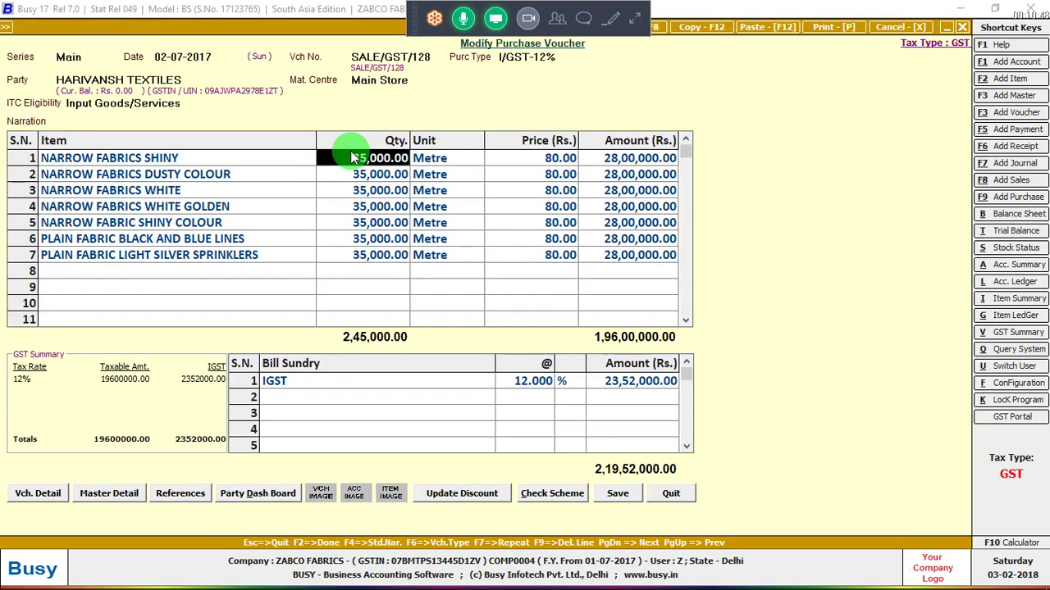
Set each HARIVANSH TEXTILES item quantity to 35 and save the voucher
type("3")
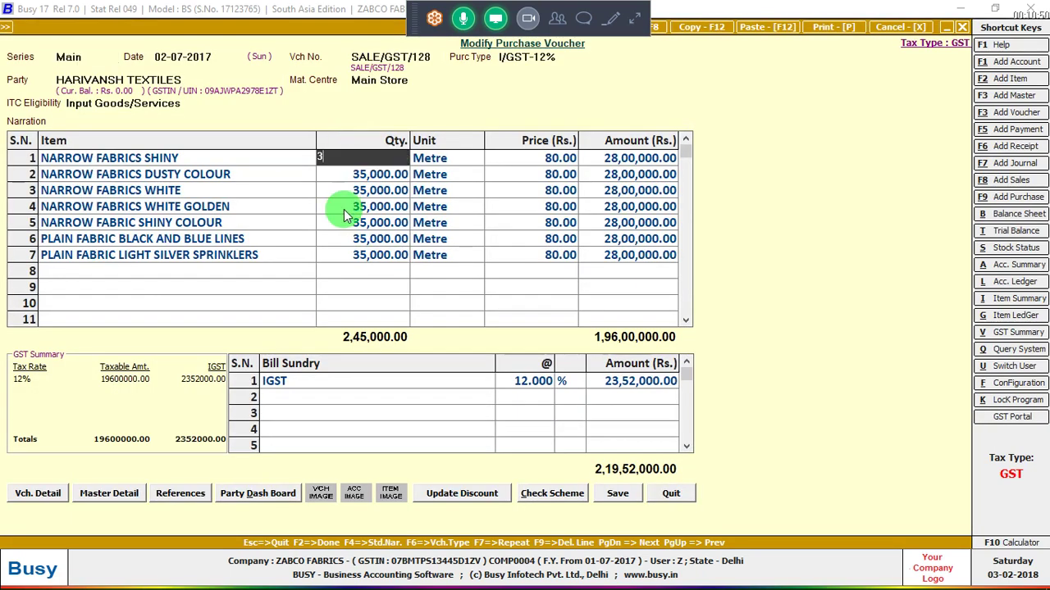
type("5")
key("Return")
key("Return")
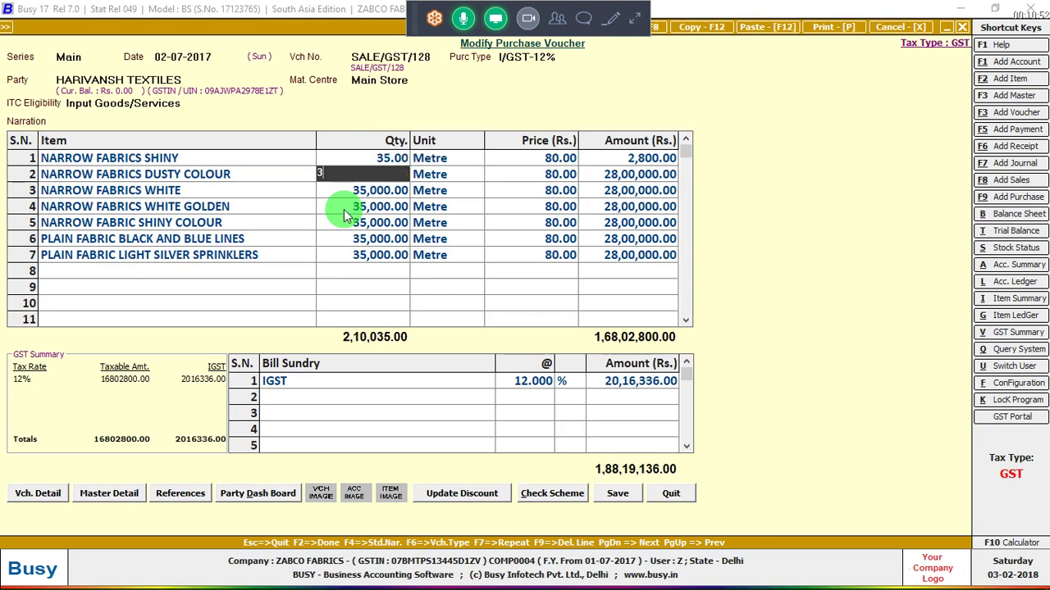
type("35")
key("Return")
key("Left")
type("35")
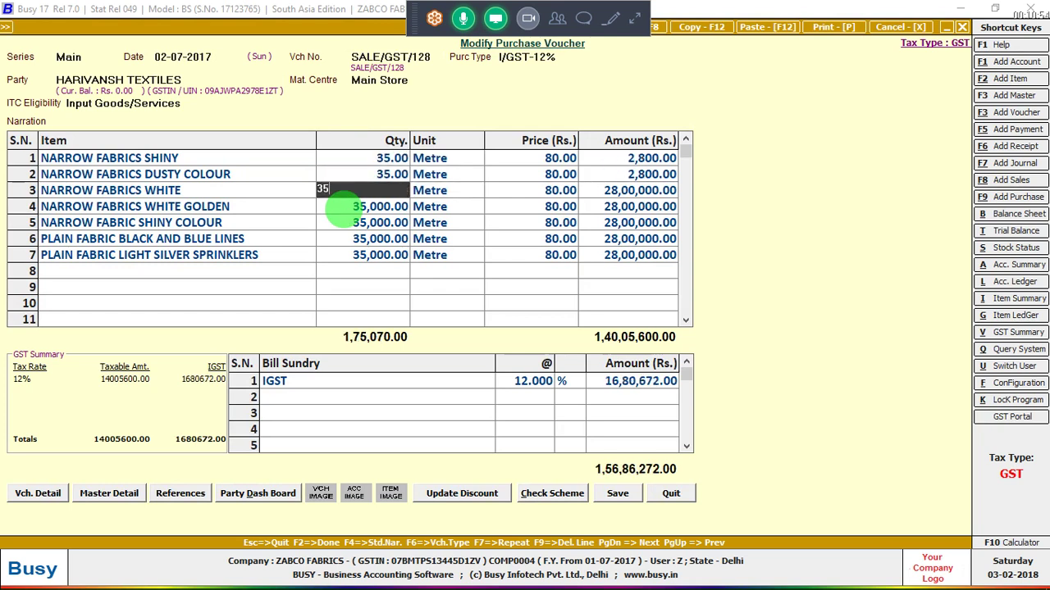
key("Return")
key("Left")
key("Down")
type("35")
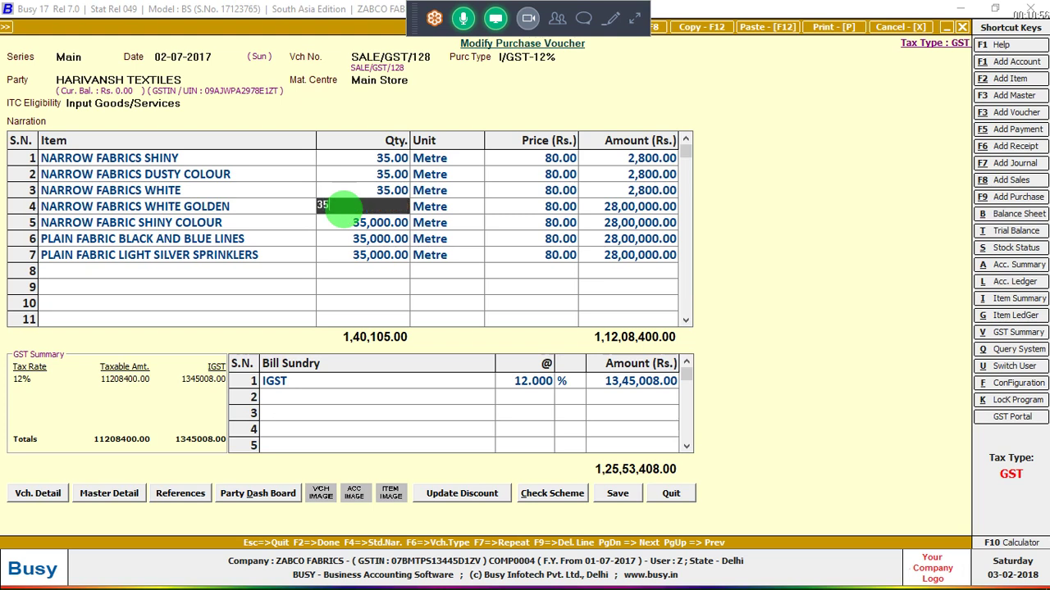
key("Return")
key("Left")
key("Down")
type("35")
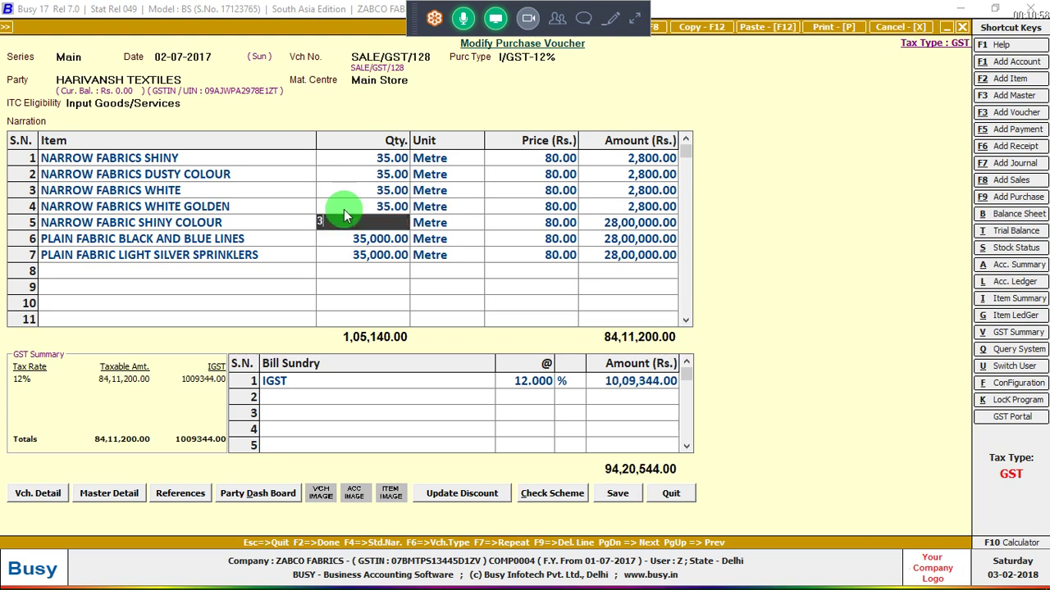
key("Return")
key("Left")
key("Down")
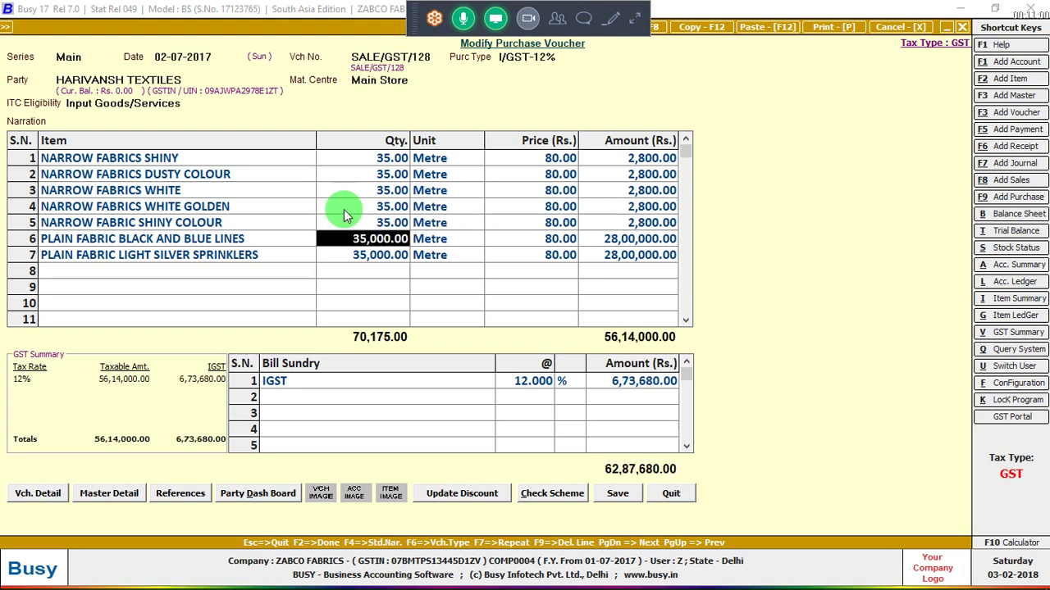
type("35")
key("Return")
key("Left")
key("Down")
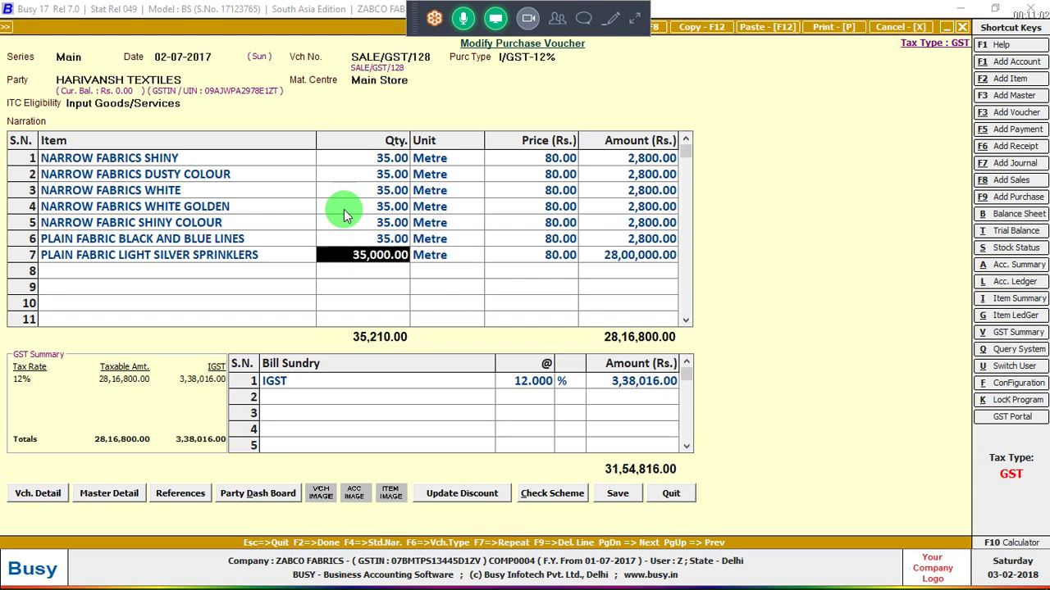
type("35")
key("Return")
key("F2")
key("F2")
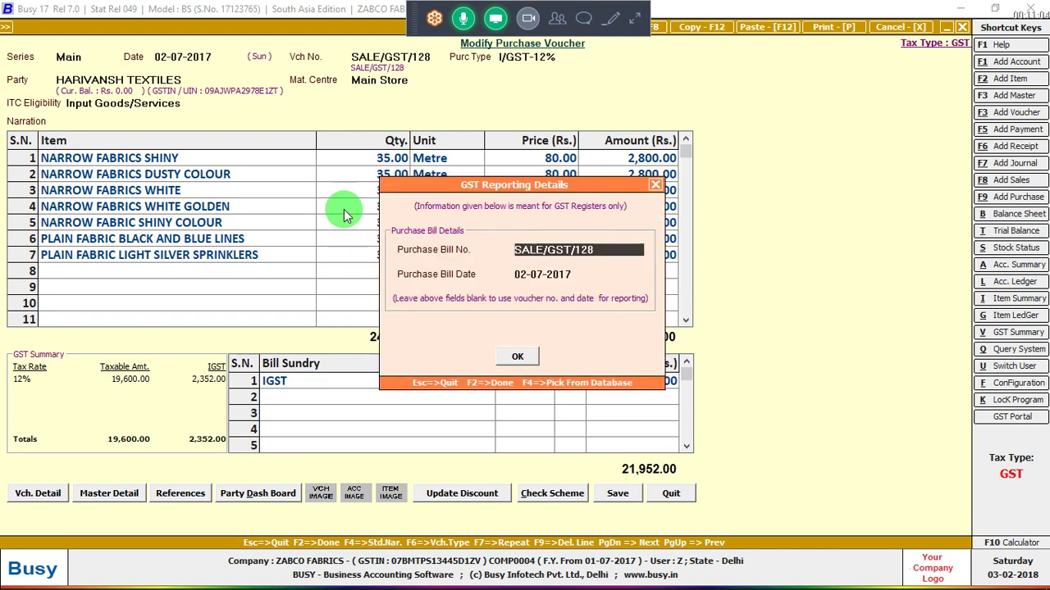
key("Return")
key("Return")
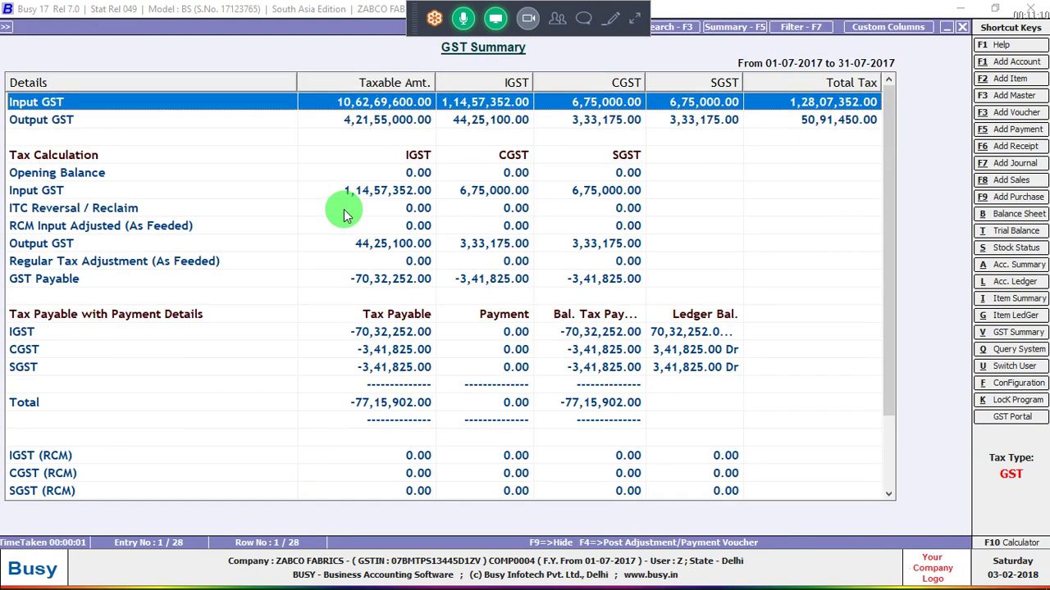
Open the SONY INTERNATIONAL voucher from the Input GST 12% Inter-State list
key("Return")
key("Down")
key("Down")
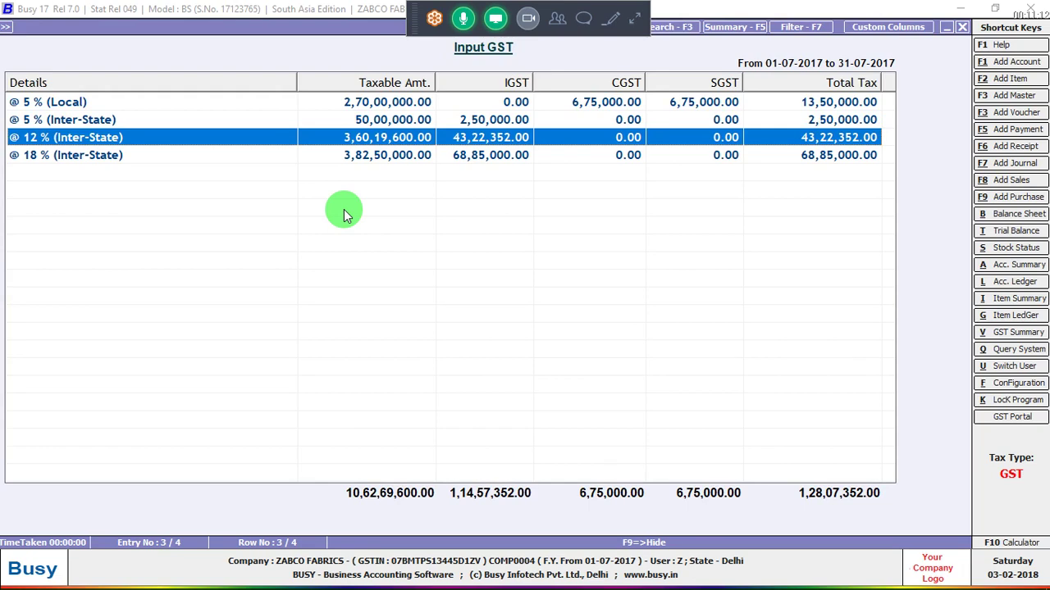
key("Return")
key("Down")
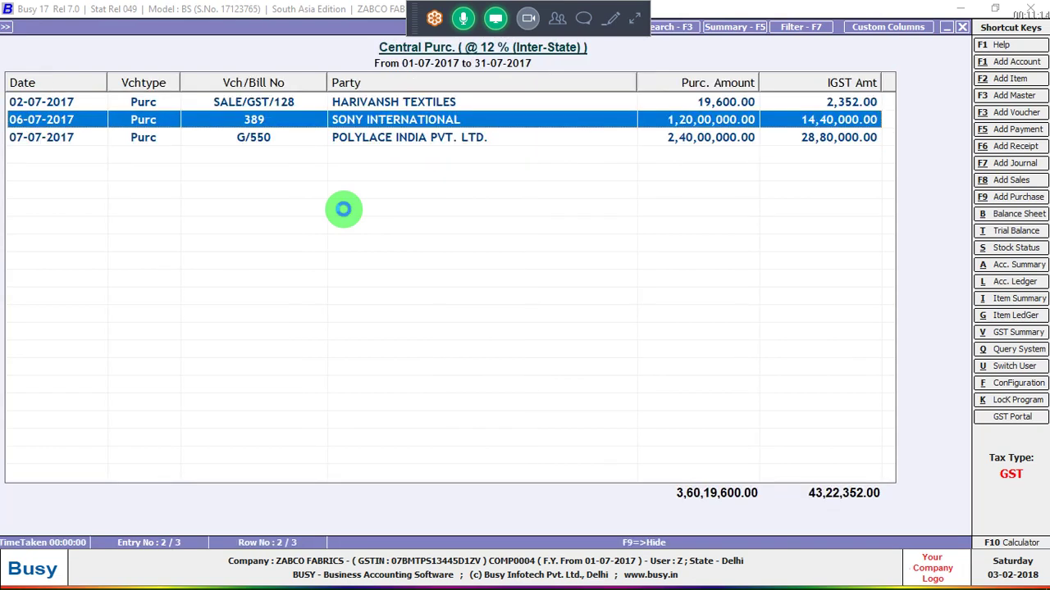
key("Return")
key("Return")
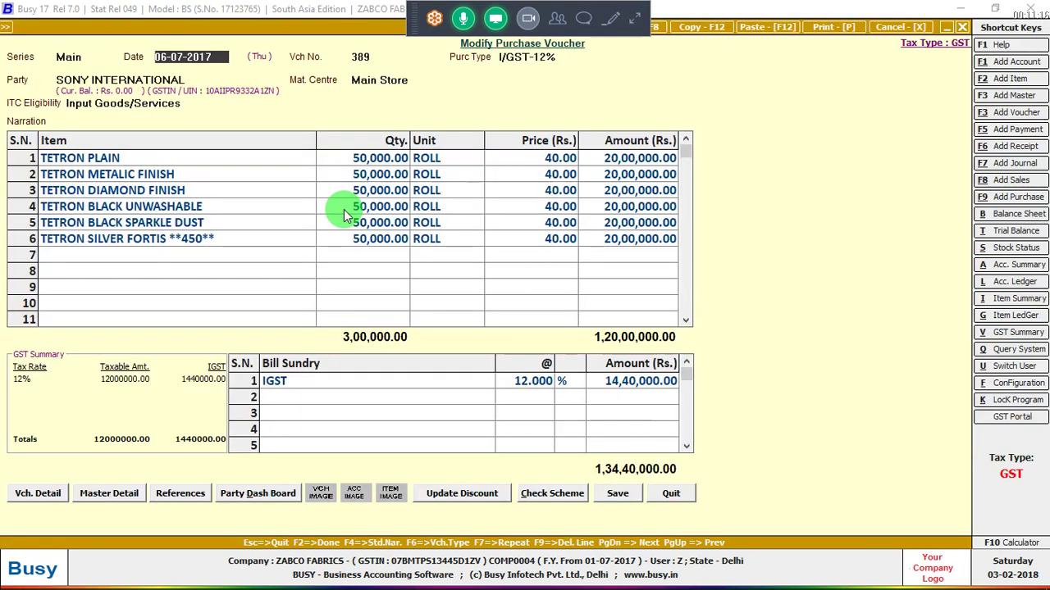
Change each SONY INTERNATIONAL item quantity to 50 and save voucher 389
key("Return")
key("Return")
key("Return")
key("Return")
key("Return")
key("Return")
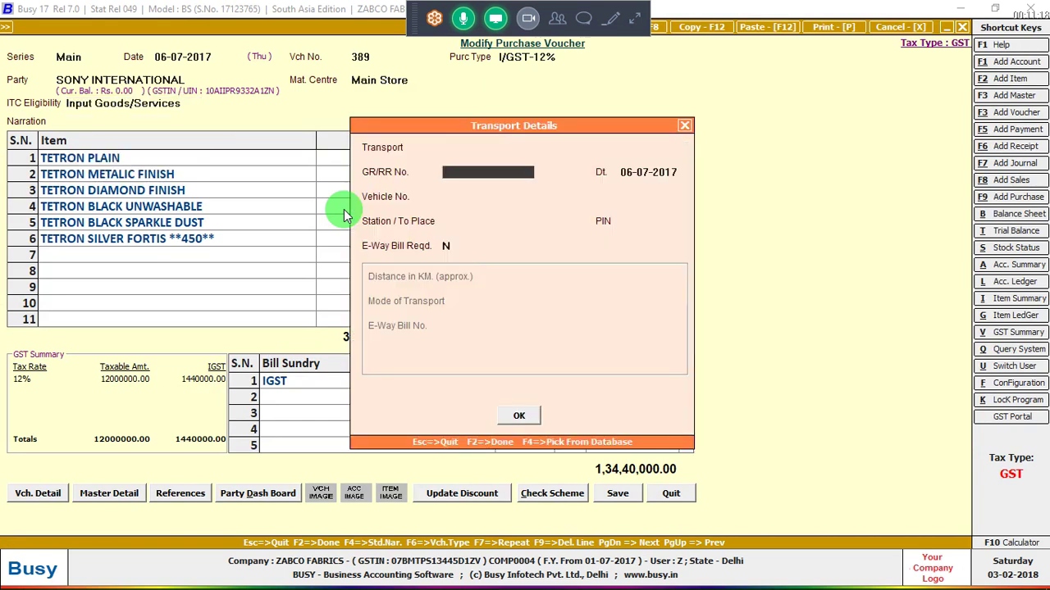
key("Return")
key("Return")
type("50")
key("Return")
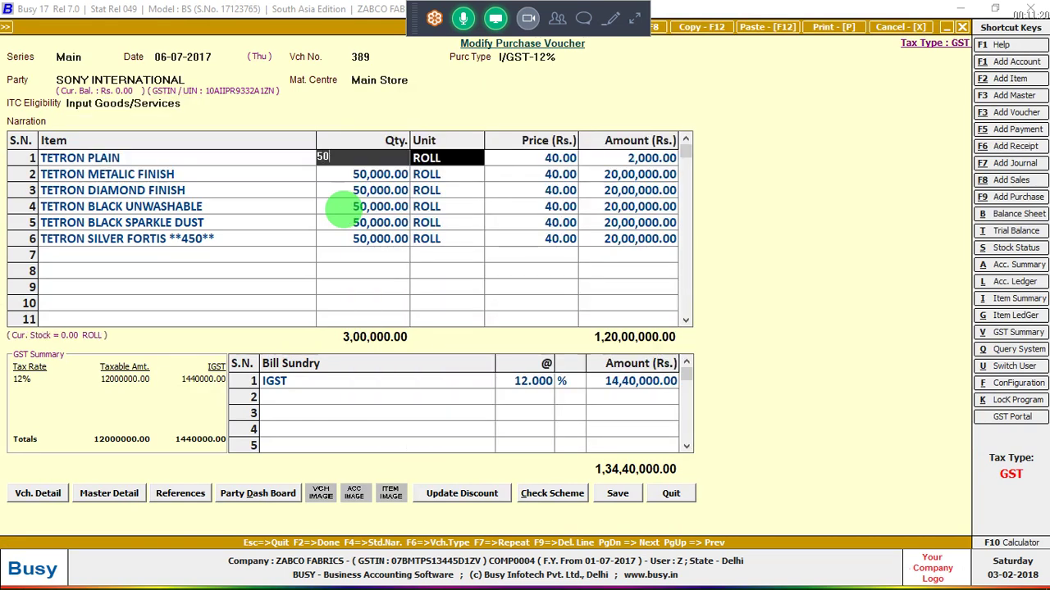
key("Return")
key("Return")
key("Return")
type("50")
key("Return")
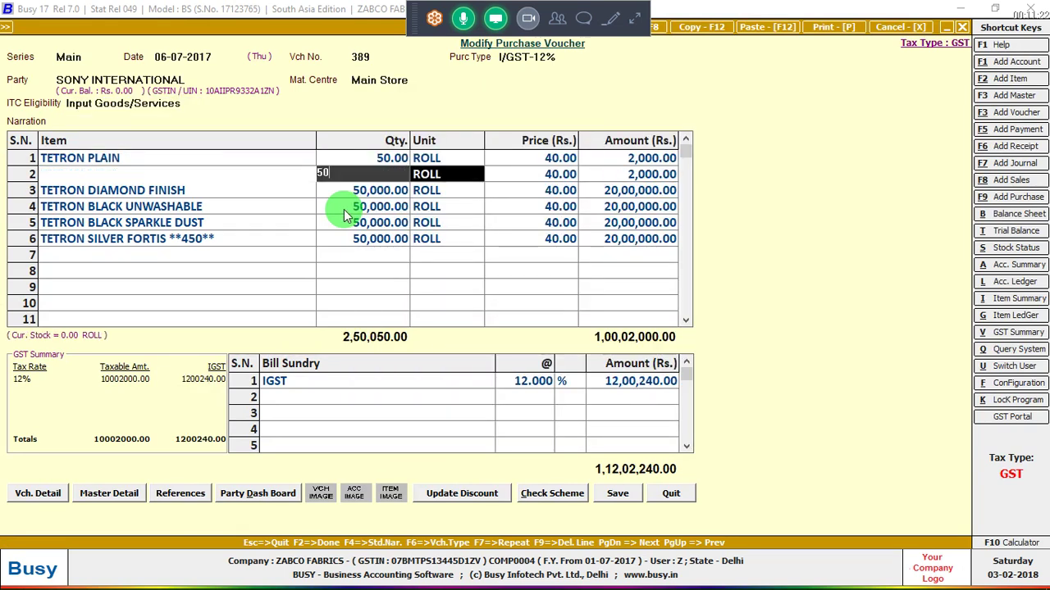
key("Return")
key("Return")
key("Return")
type("50")
key("Return")
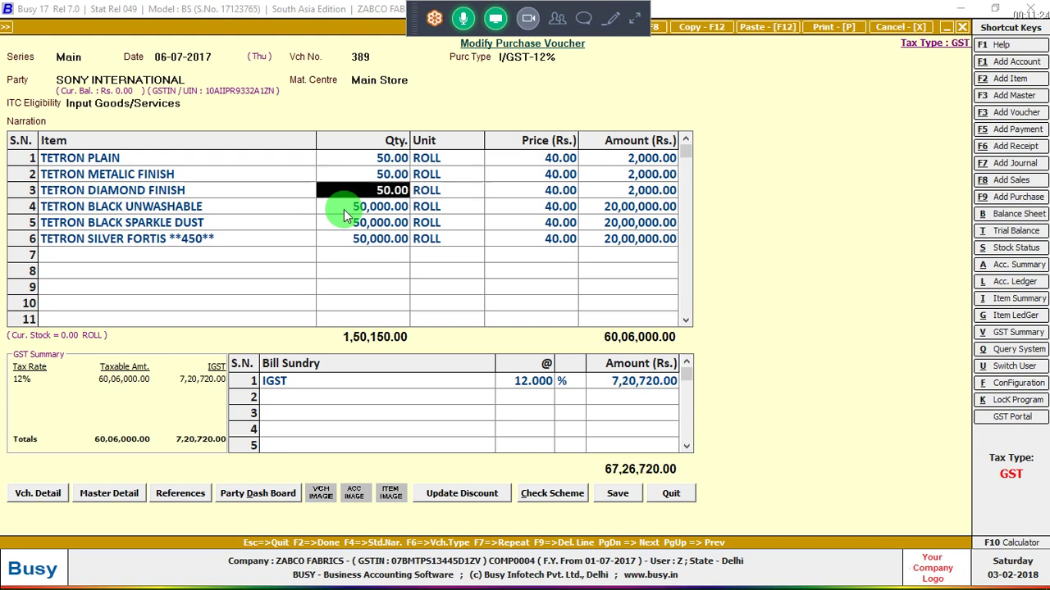
key("Return")
key("Return")
key("Return")
type("50")
key("Return")
key("Return")
key("Return")
key("Return")
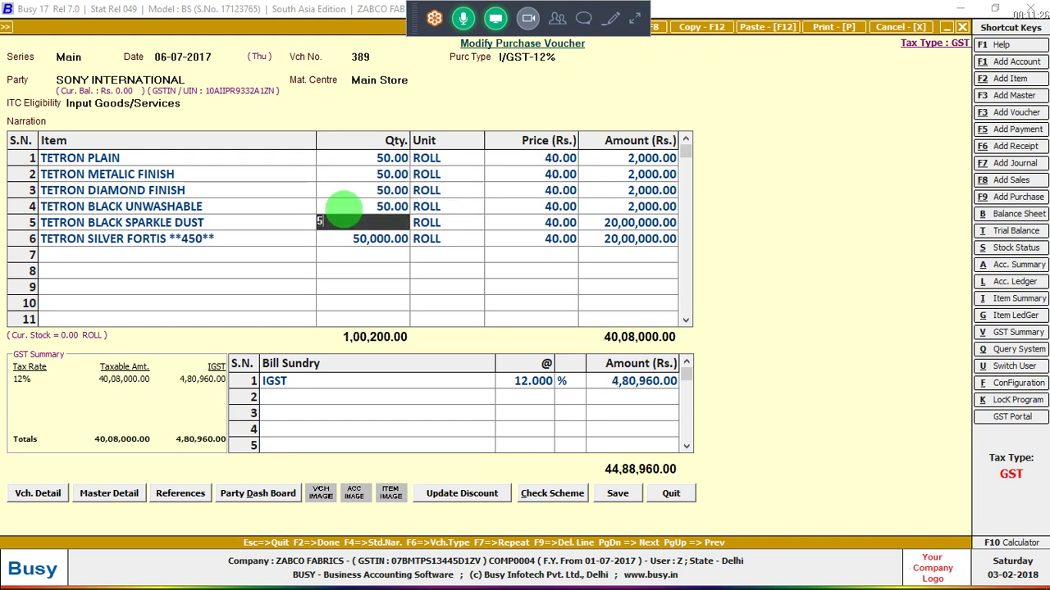
type("50")
key("Return")
key("Return")
key("Return")
key("Return")
type("50")
key("Return")
key("Return")
key("Return")
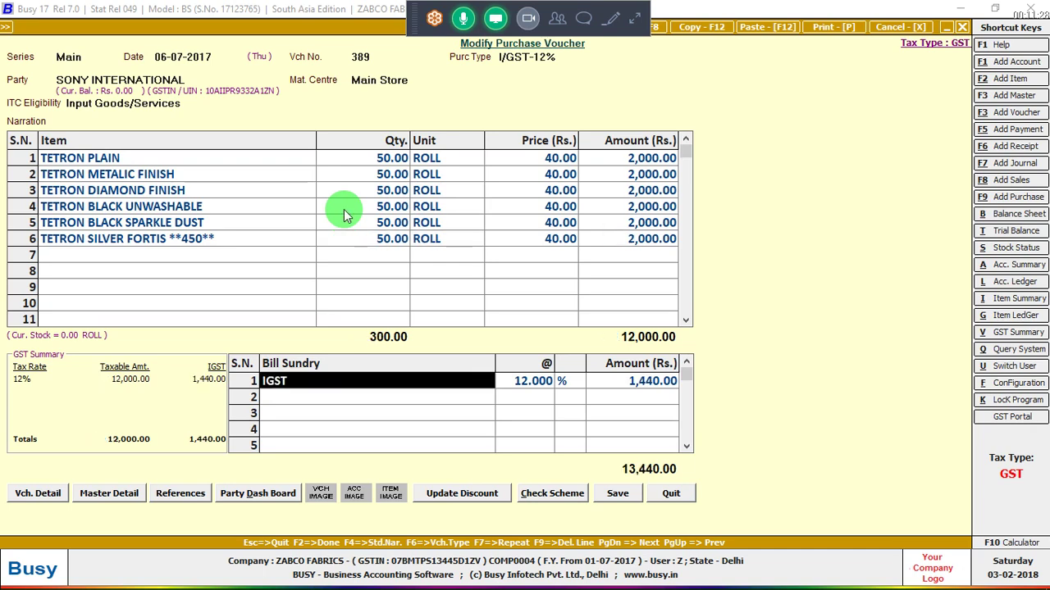
key("F2")
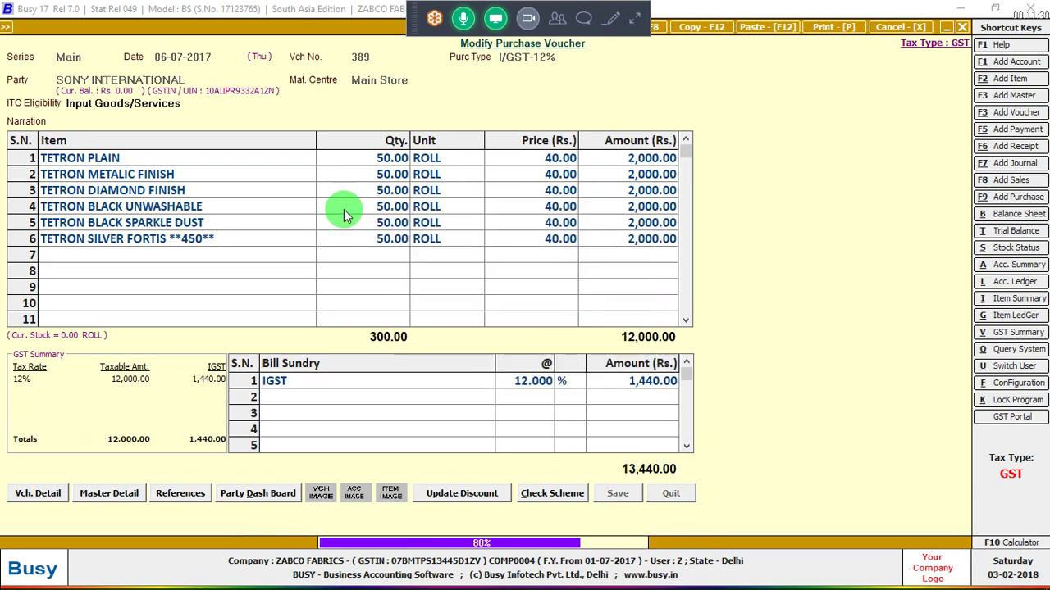
Return to the GST Summary and reopen the Input GST 12% Inter-State voucher list
key("Down")
key("Escape")
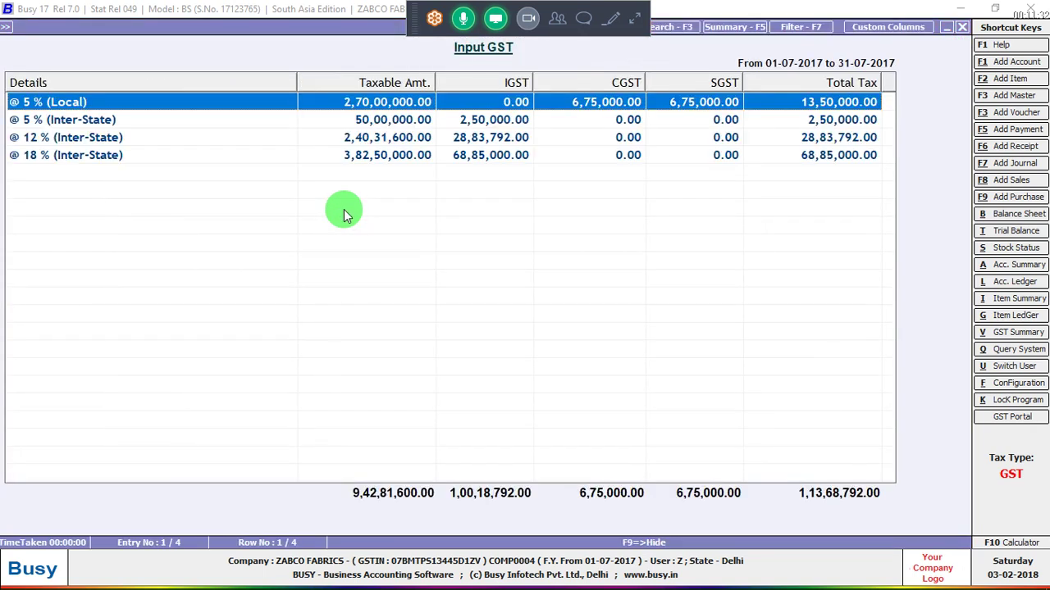
key("Escape")
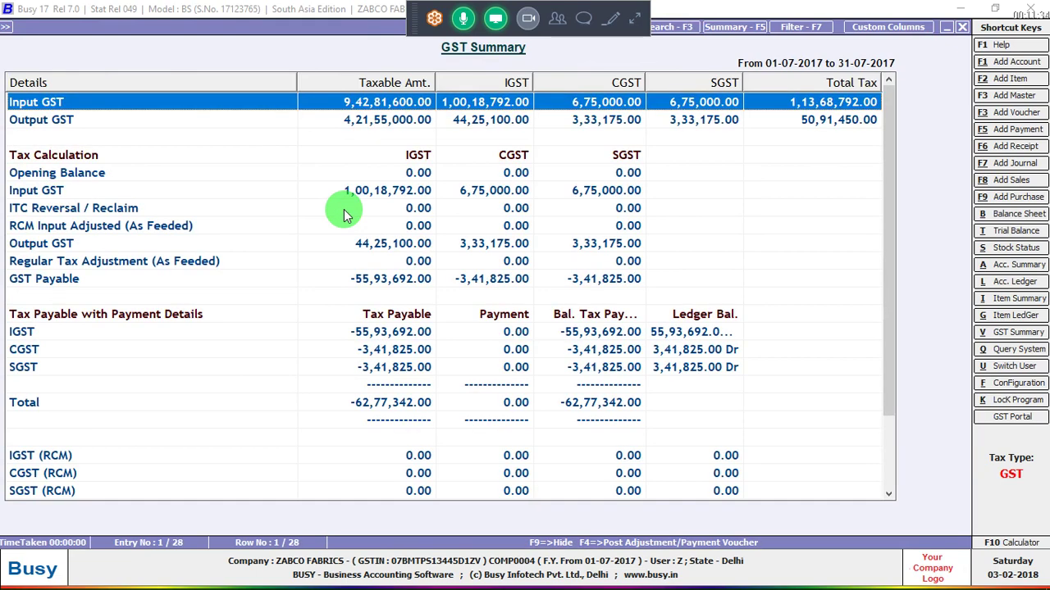
key("Return")
key("Down")
key("Down")
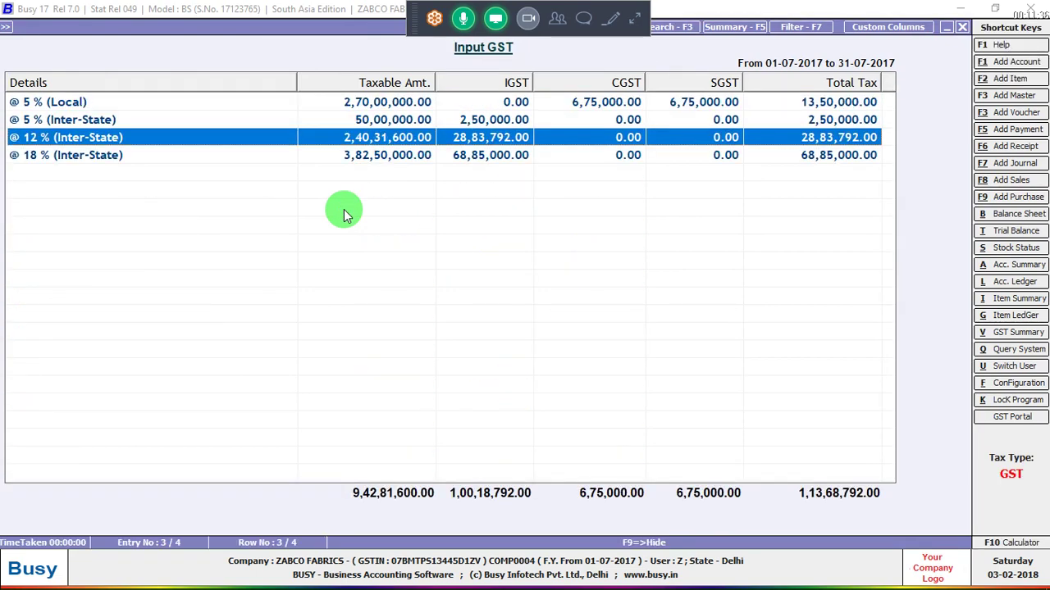
key("Return")
Open POLYLACE INDIA voucher G/550, change all four quantities to 40, and save
left_click(344, 209)
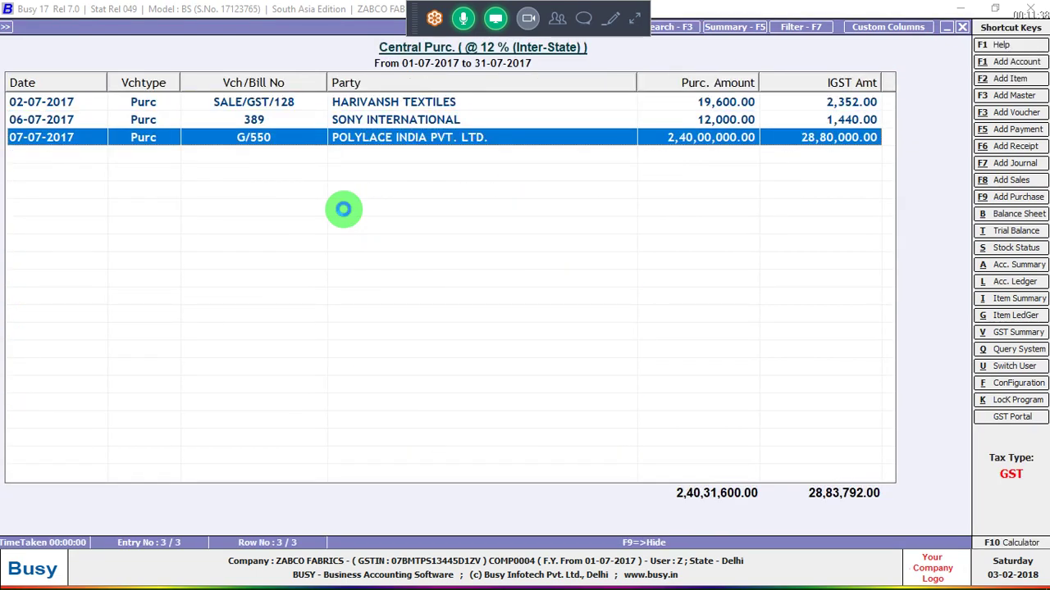
key("Return")
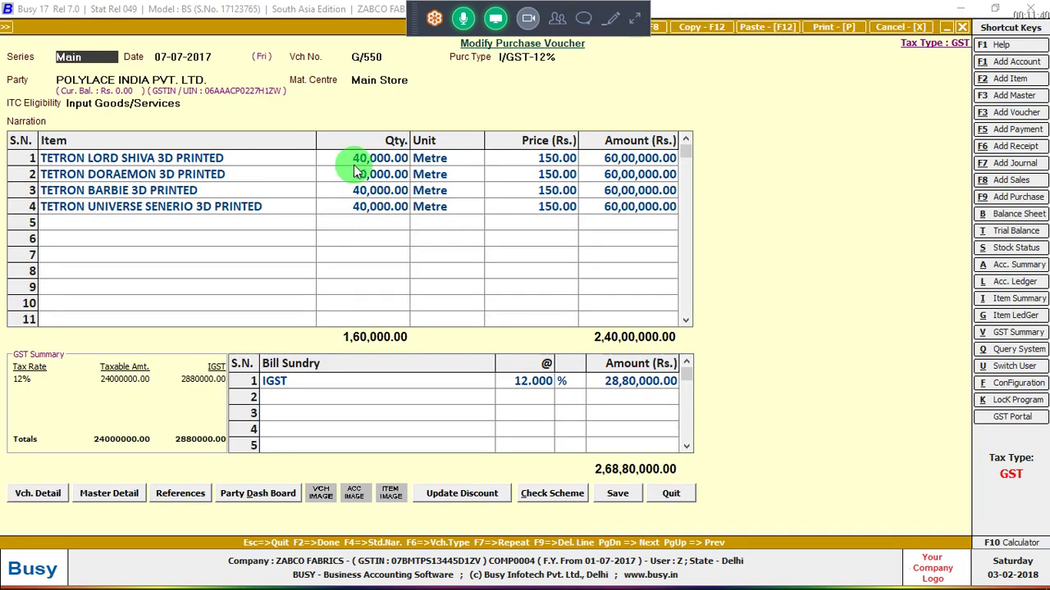
left_click(359, 157)
type("40")
key("Return")
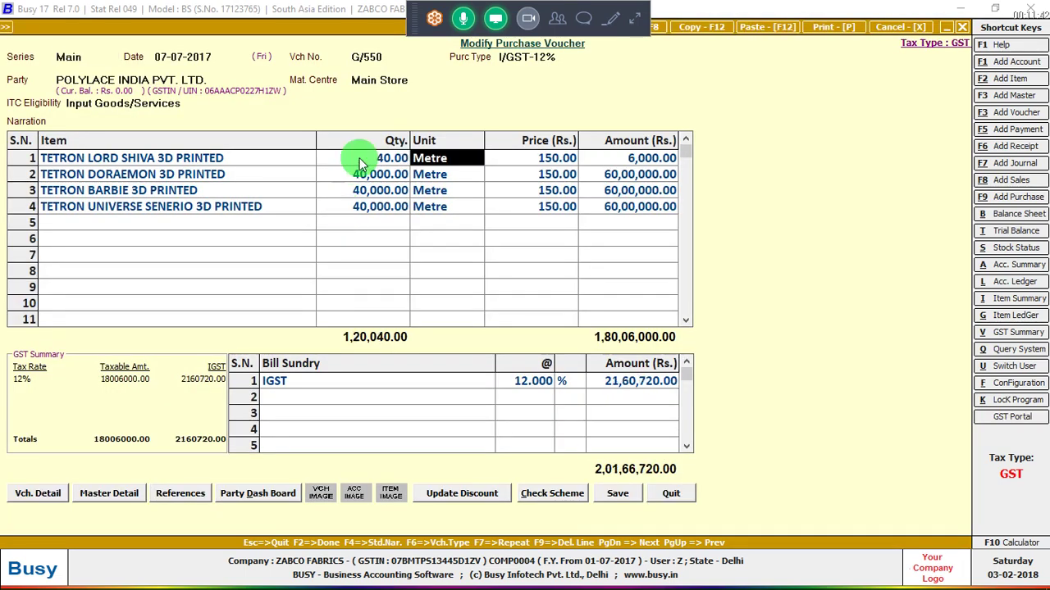
key("Return")
type("40")
key("Return")
key("Return")
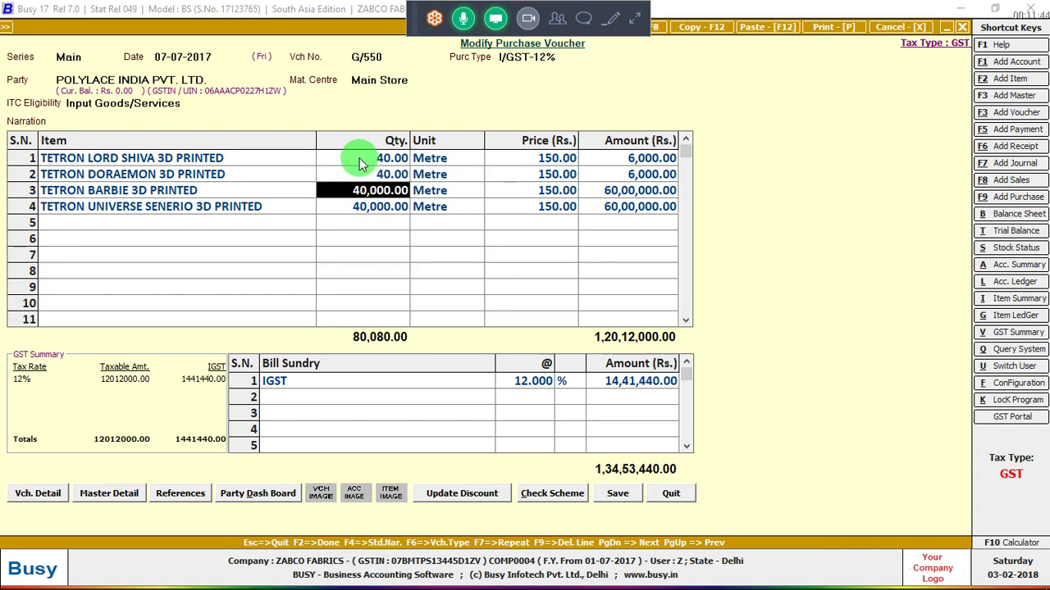
type("40")
key("Return")
key("Return")
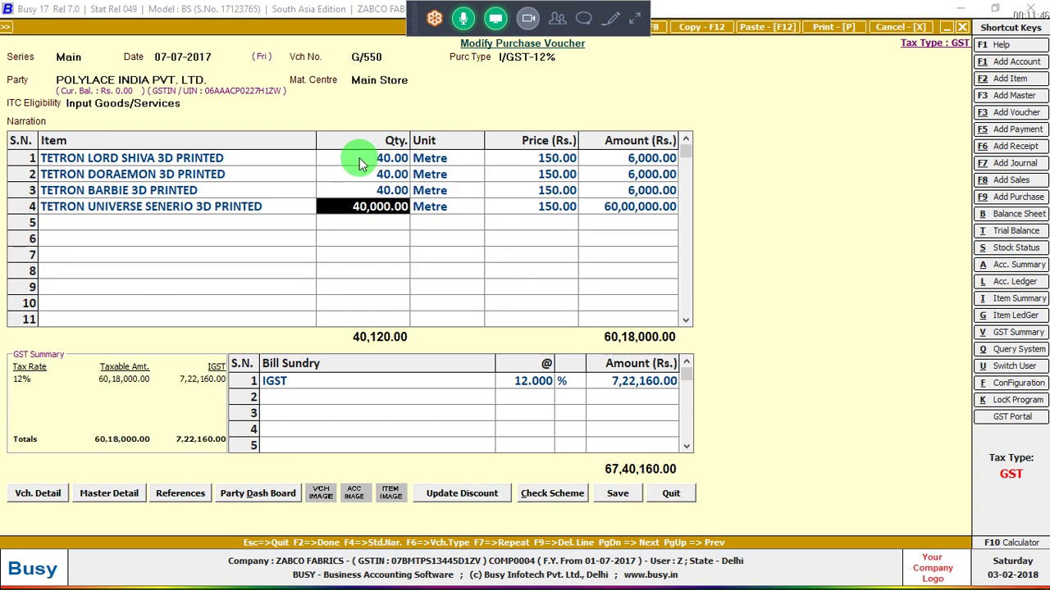
type("40")
key("F2")
key("F2")
key("Return")
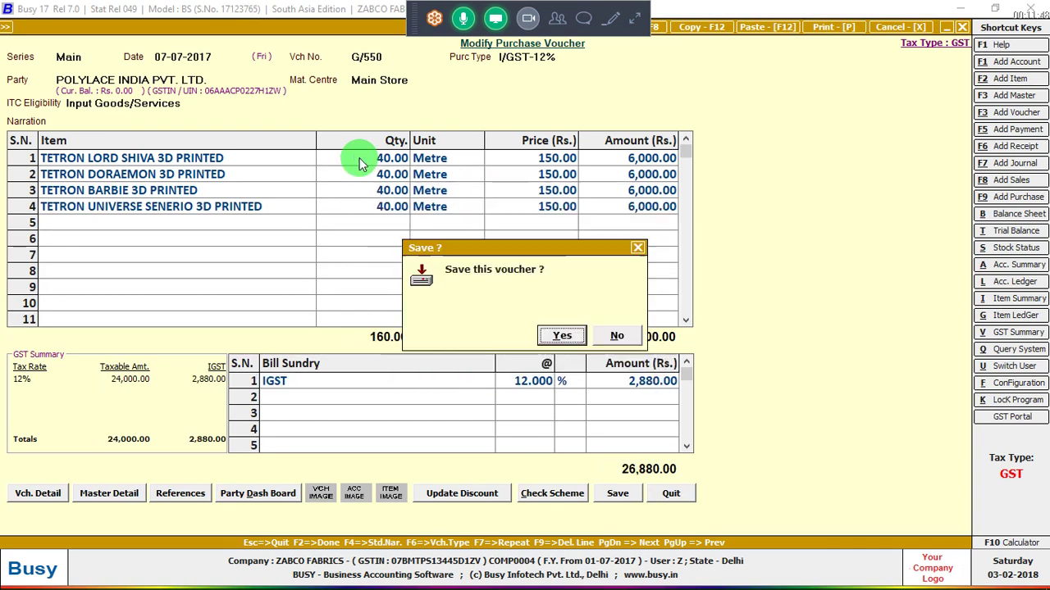
key("Return")
Return to the updated GST Summary and review the Output and Input GST rows
key("Escape")
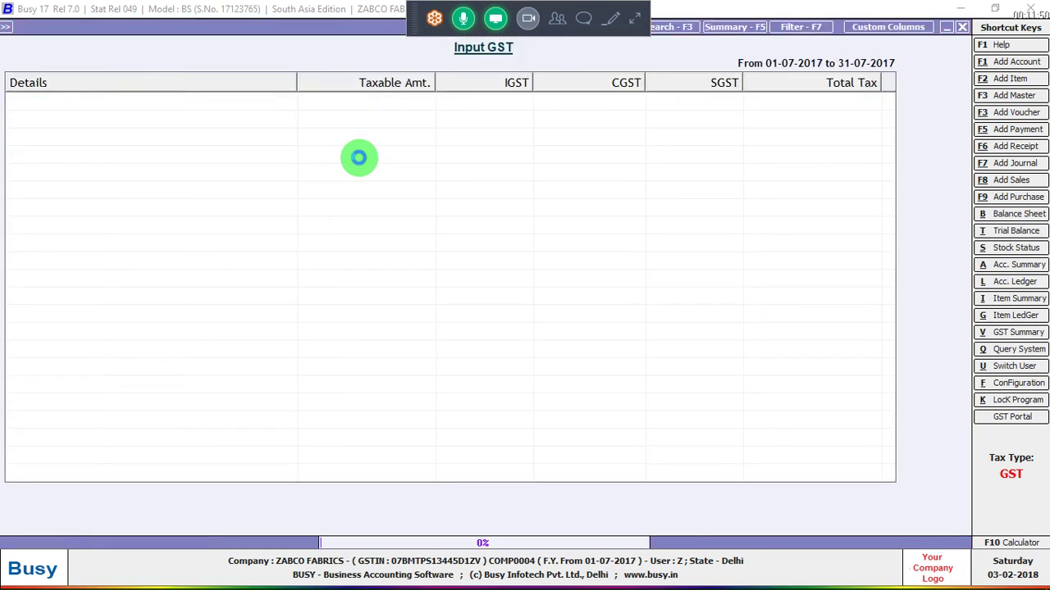
key("Down")
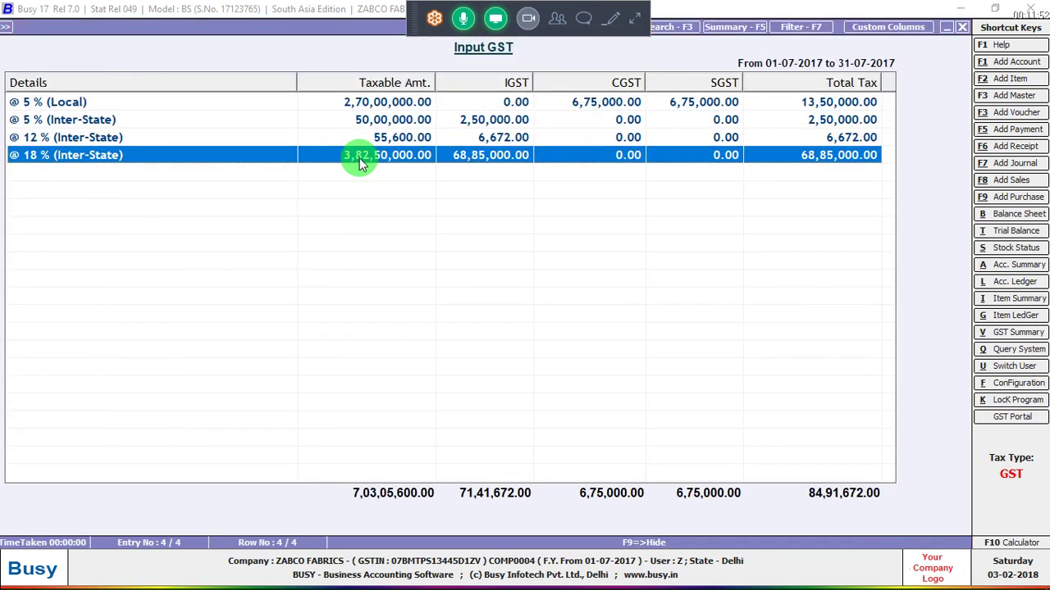
key("Escape")
key("Down")
key("Up")
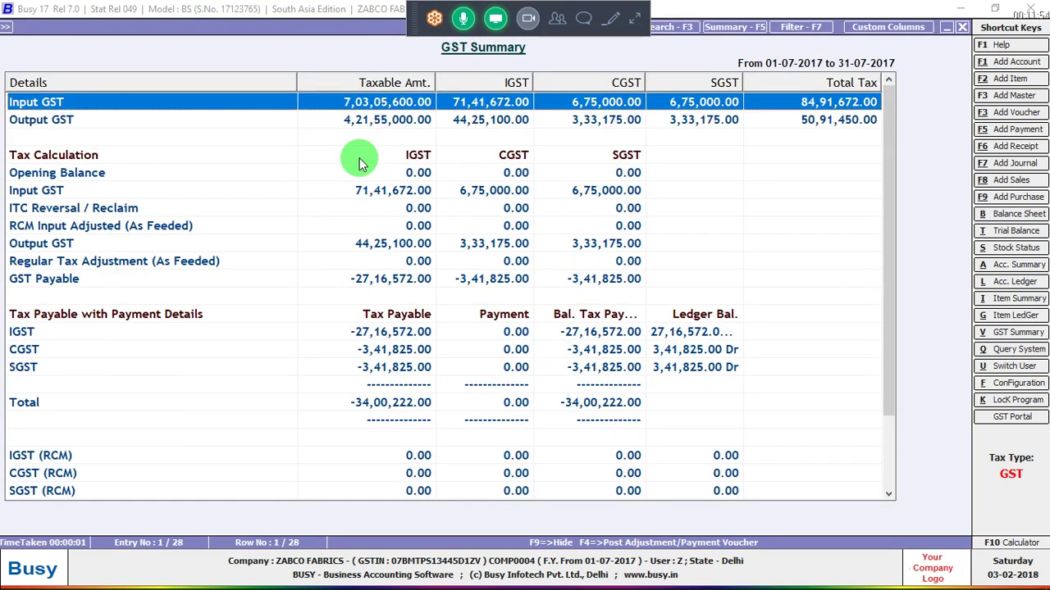
Open the KALPANA STORES voucher from the Input GST 18% Inter-State list
key("Return")
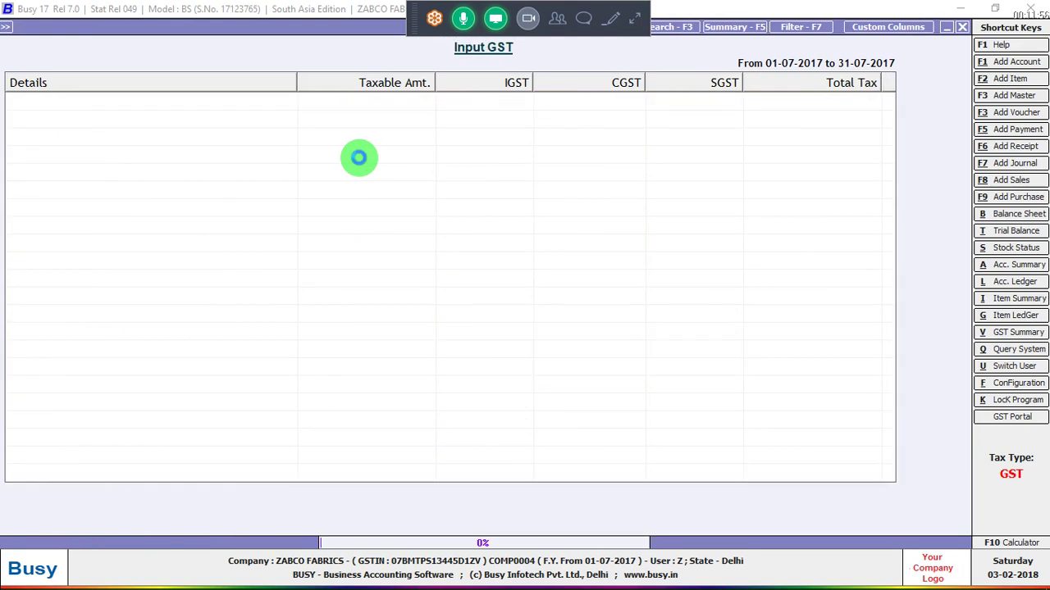
key("Down")
key("Down")
key("Down")
key("Return")
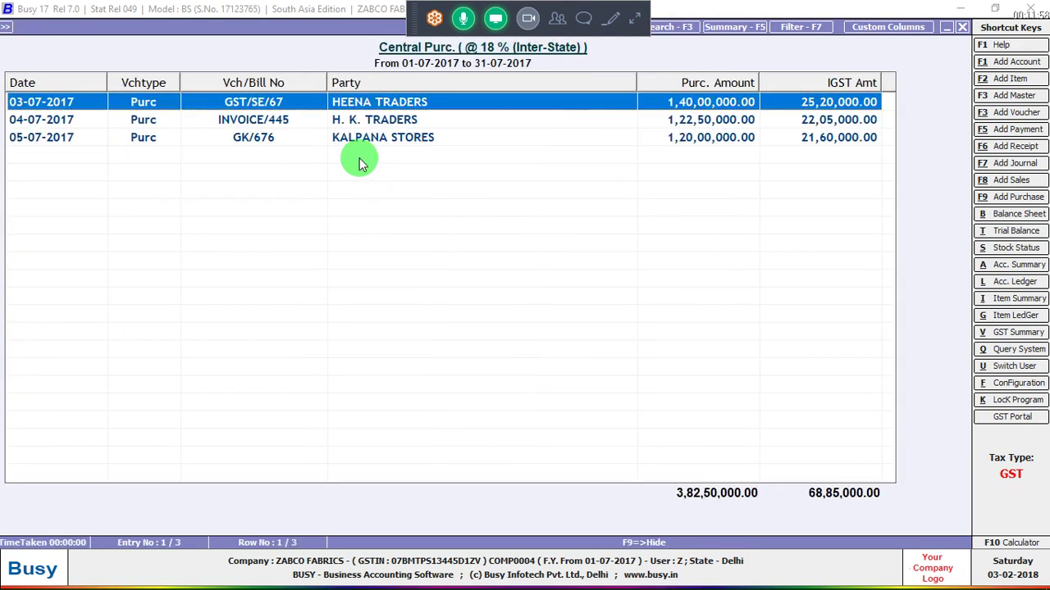
key("Down")
key("Down")
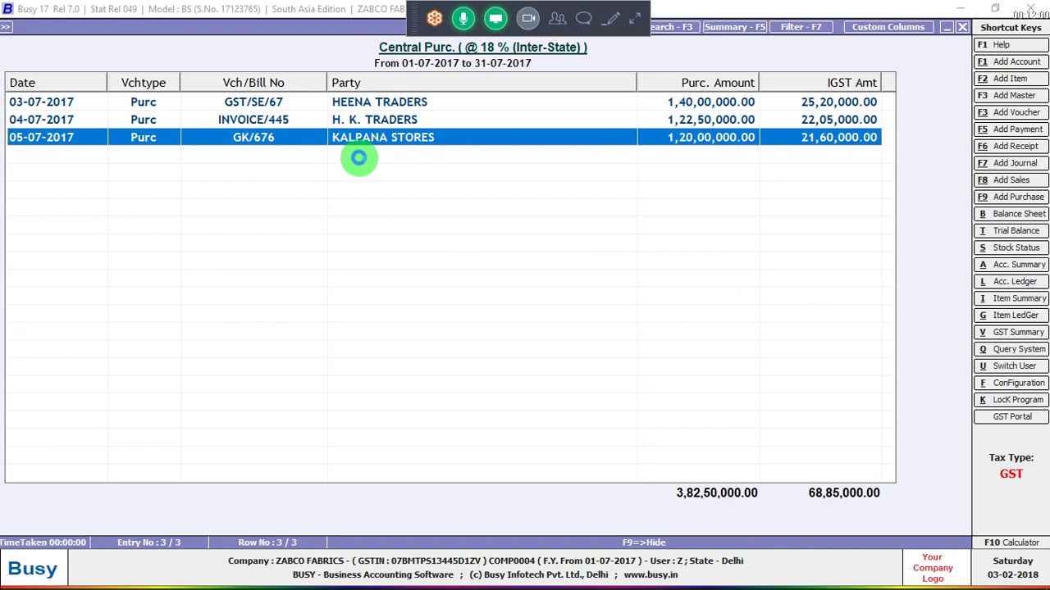
key("Return")
key("Return")
key("Return")
key("Return")
key("Return")
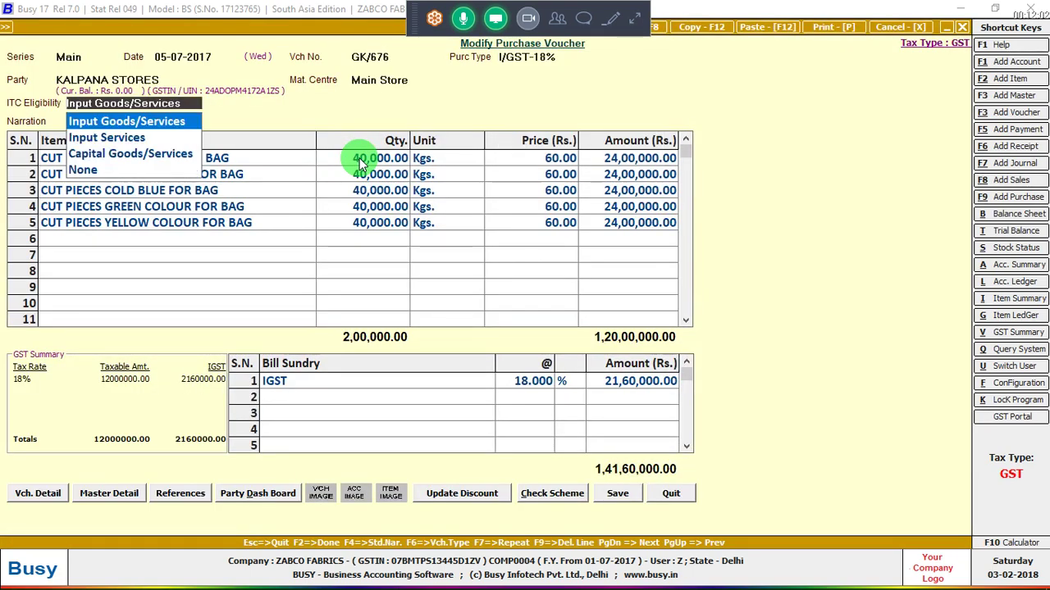
key("Return")
Delete the extra item rows with F9, set row 1 to 40 Kgs, and save
key("Return")
key("Return")
key("Return")
key("Return")
key("Return")
key("Return")
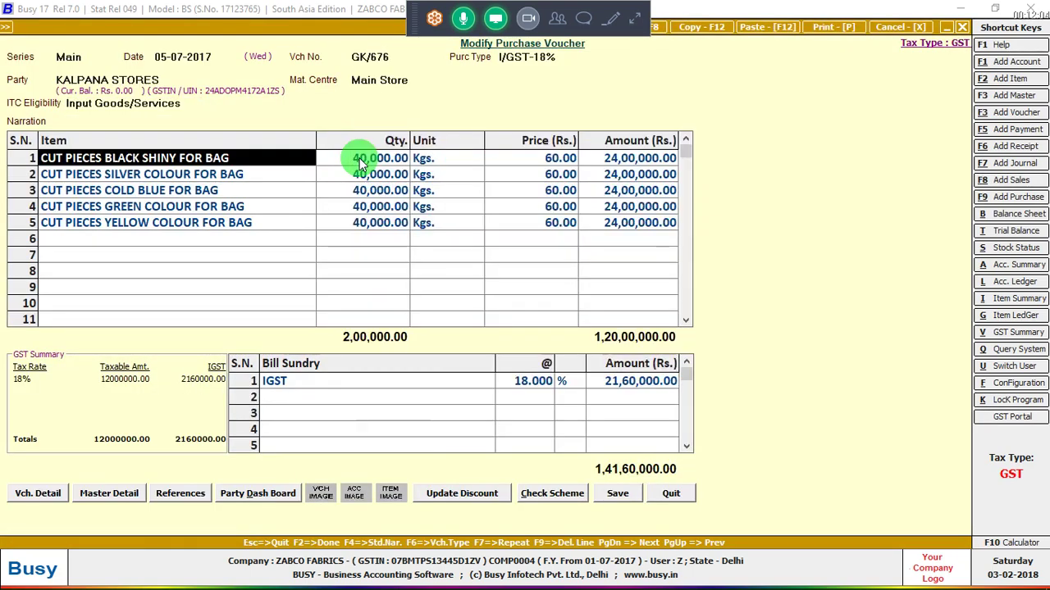
key("Return")
key("Down")
key("F9")
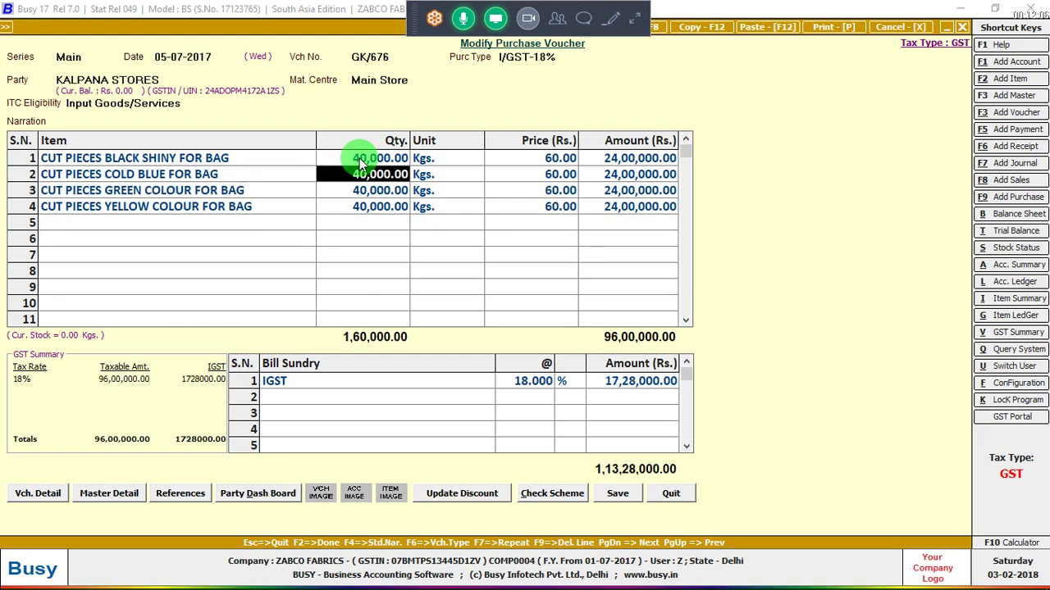
key("F9")
key("F9")
key("F9")
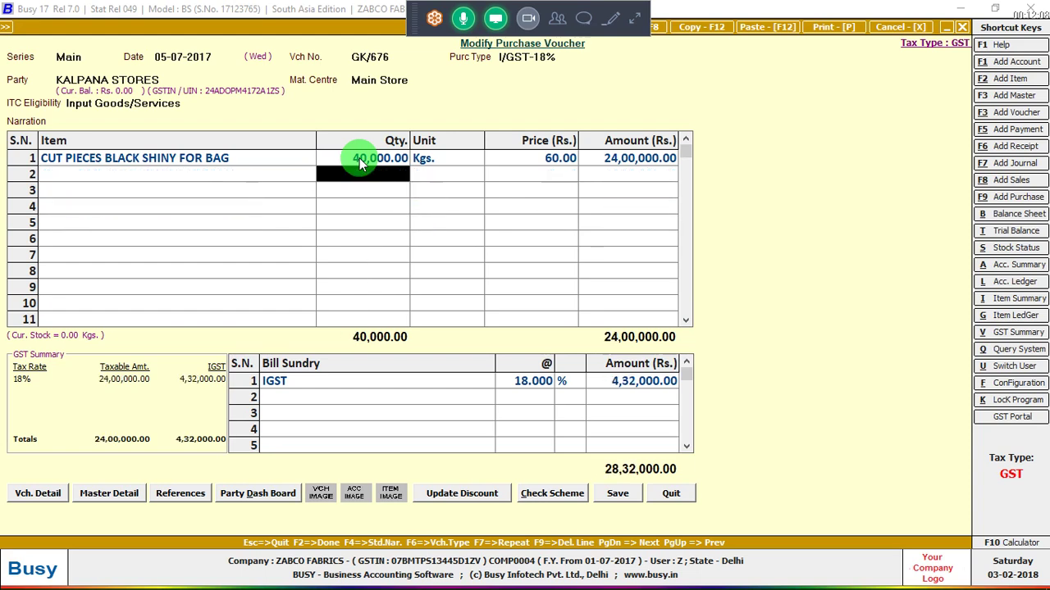
key("Up")
type("40")
key("F2")
key("F2")
key("F2")
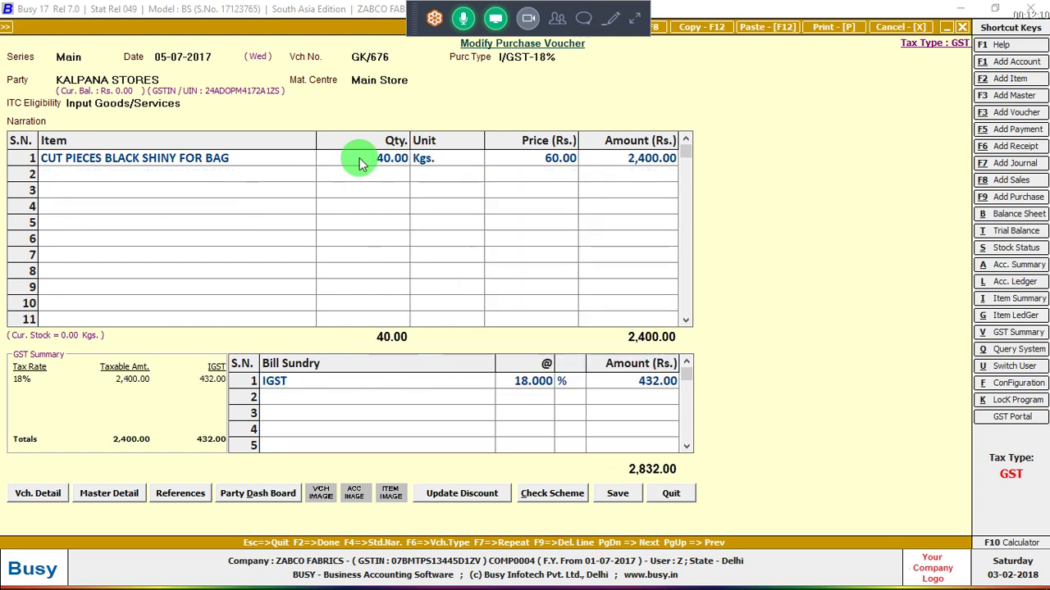
key("Return")
Return to GST Summary and move to Input GST's 18% (Inter-State) line
key("Escape")
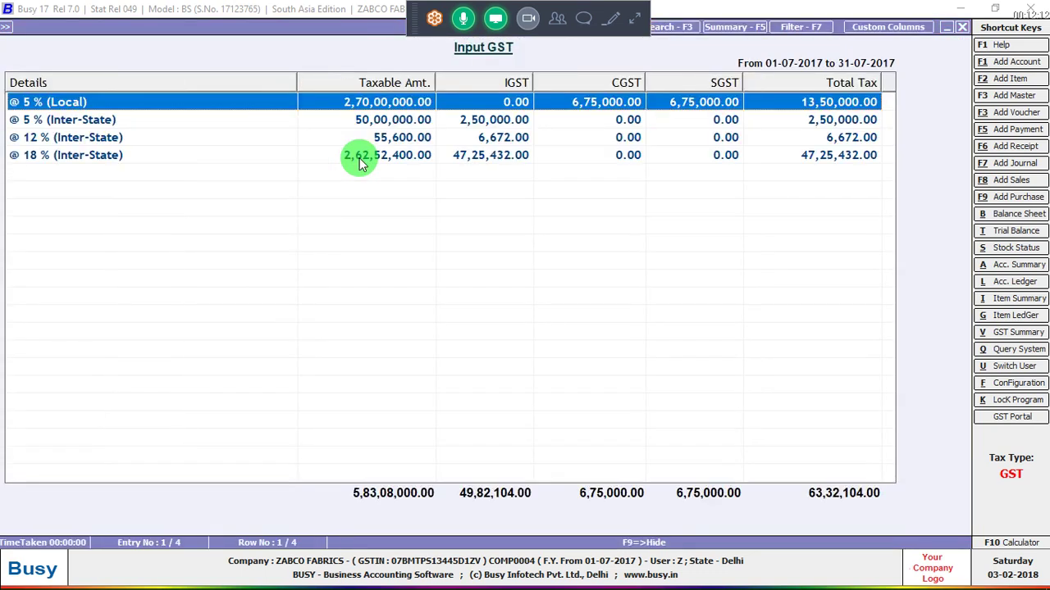
key("Escape")
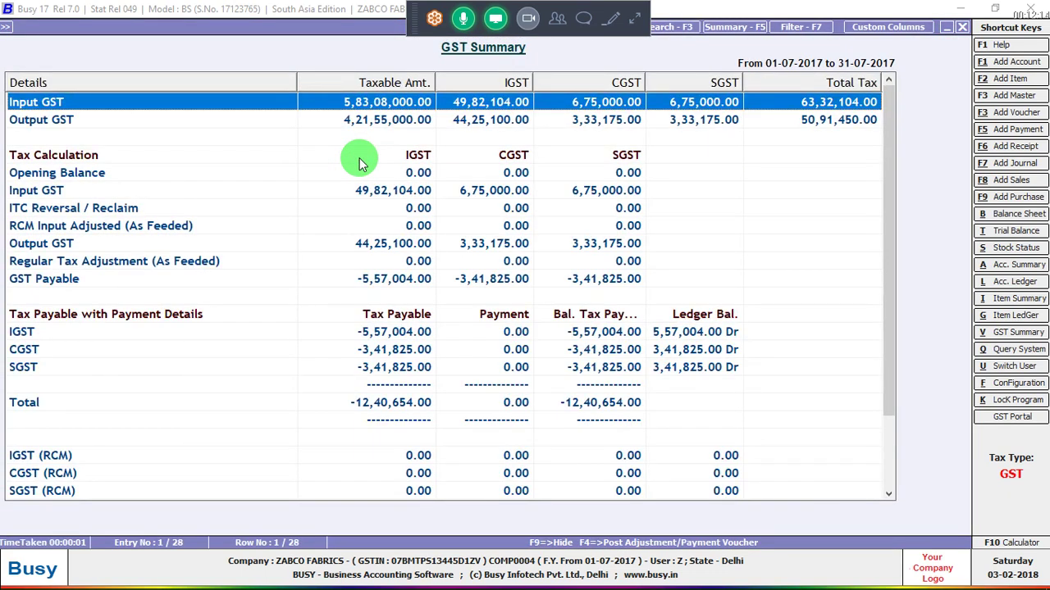
key("Return")
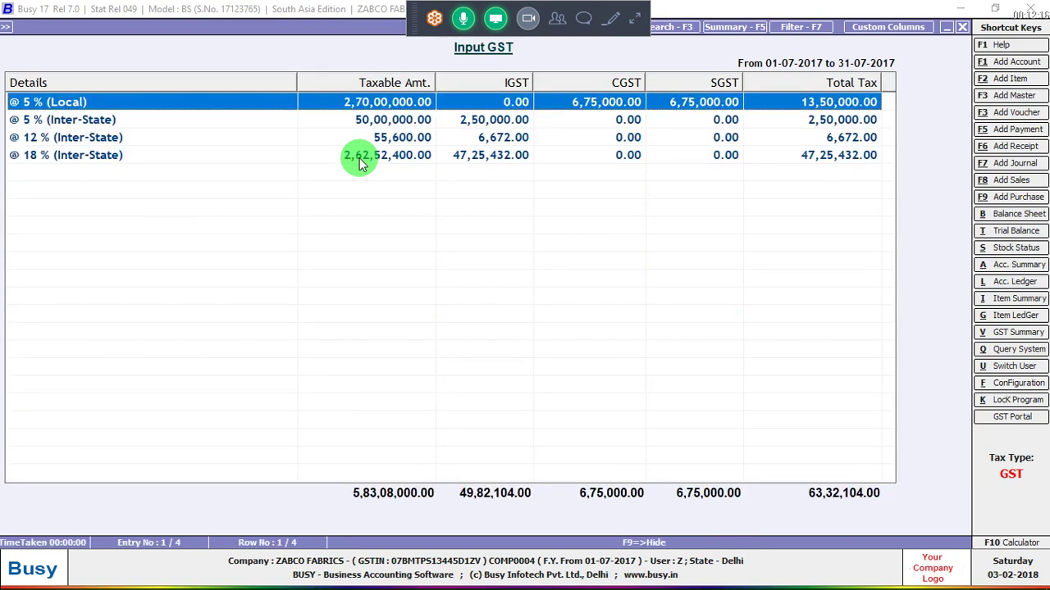
key("Down")
key("Down")
key("Down")
Open the H. K. Traders 18% inter-state purchase voucher for editing
key("Return")
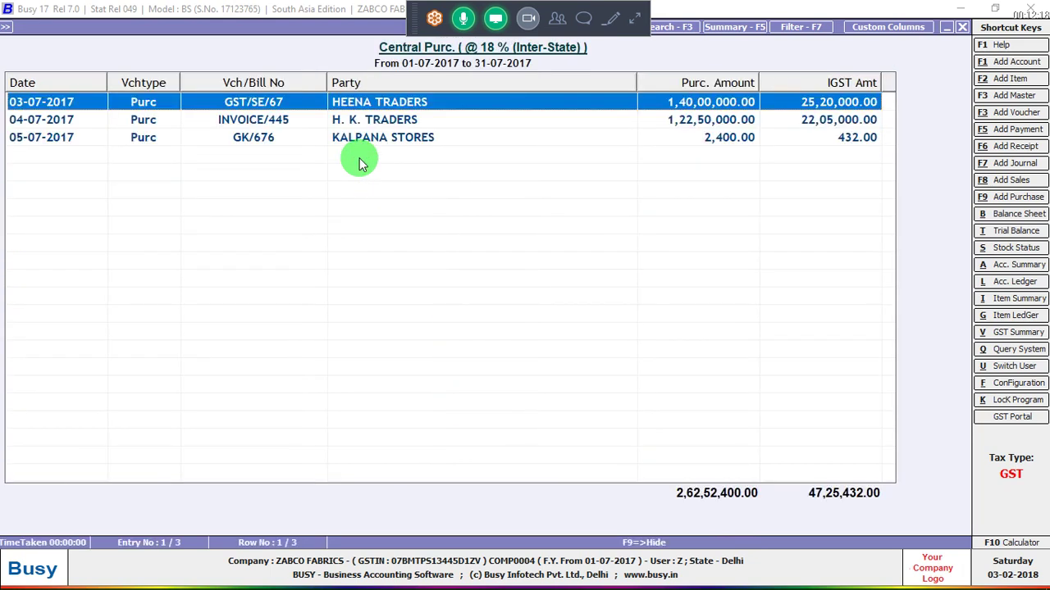
key("Down")
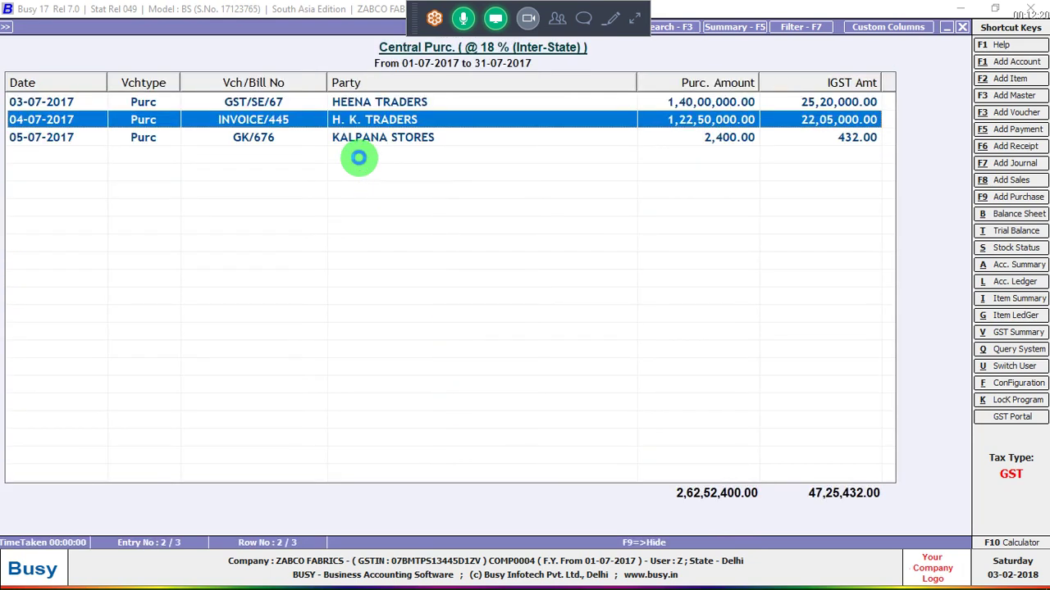
key("Return")
key("Return")
key("Return")
key("Return")
key("Return")
key("Return")
key("Return")
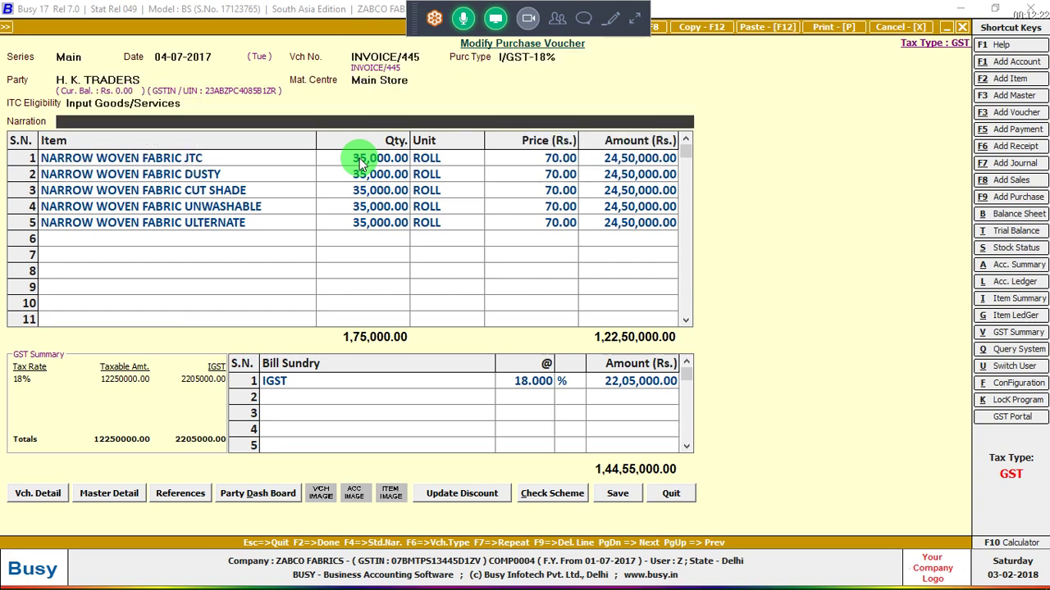
key("Return")
key("Return")
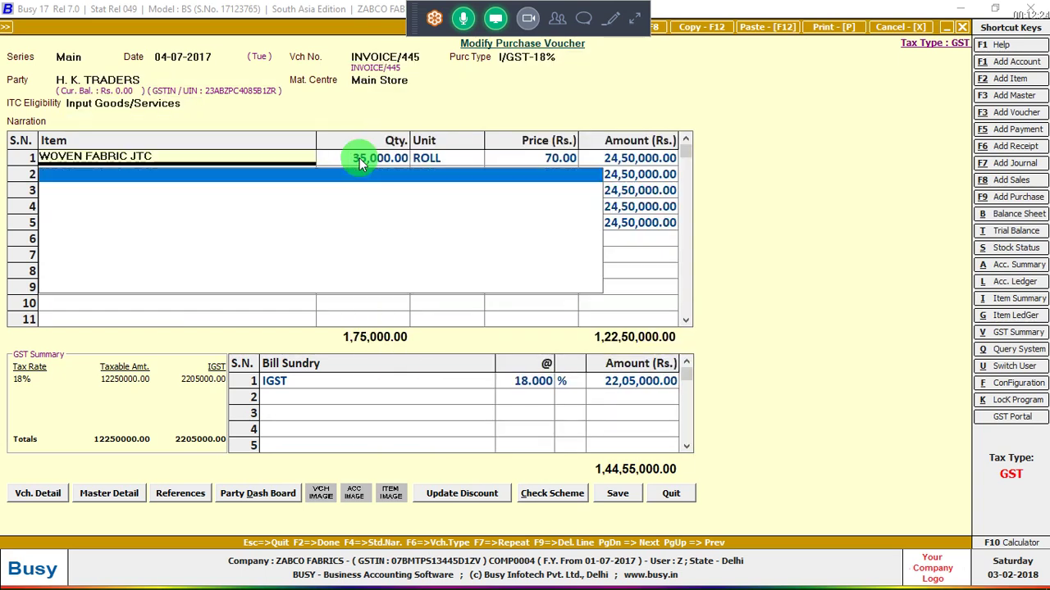
key("Escape")
key("Escape")
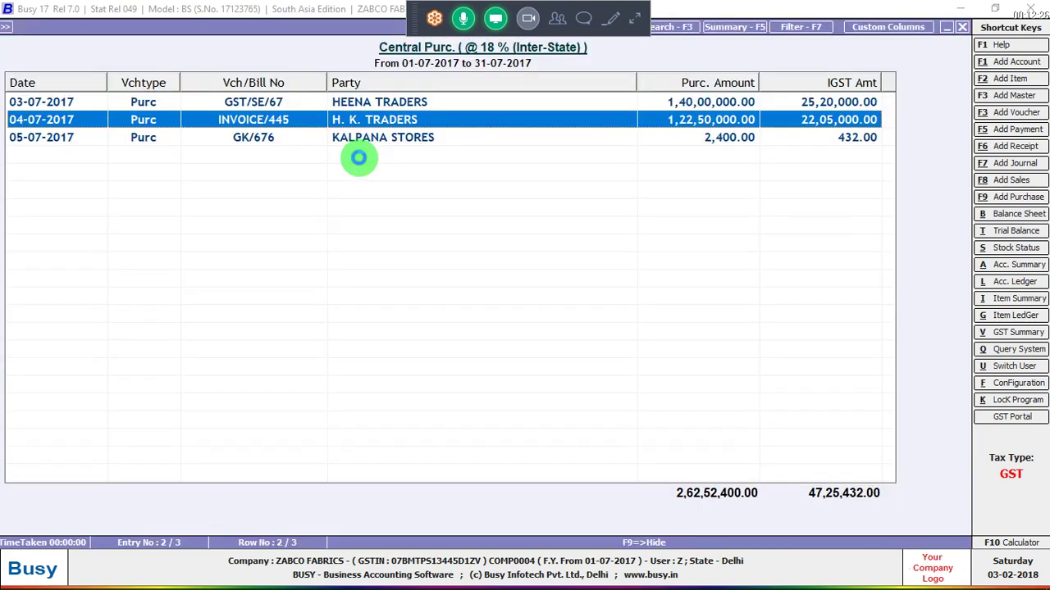
key("Return")
key("Return")
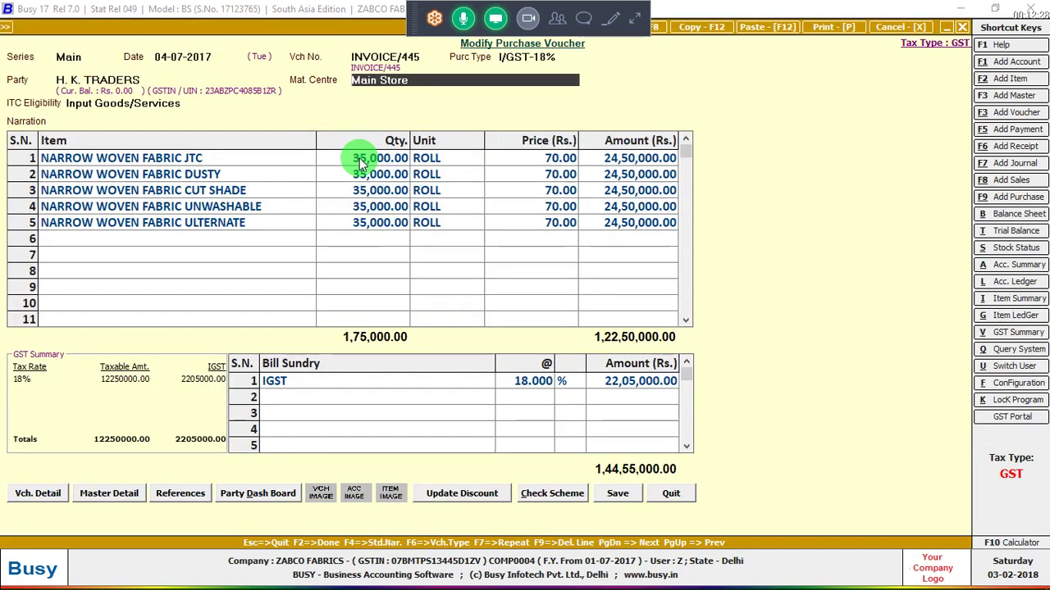
key("Return")
key("Return")
Change all five item quantities from 35,000 to 35 rolls, save, and return to the GST Summary
key("Return")
key("Return")
key("Return")
key("Return")
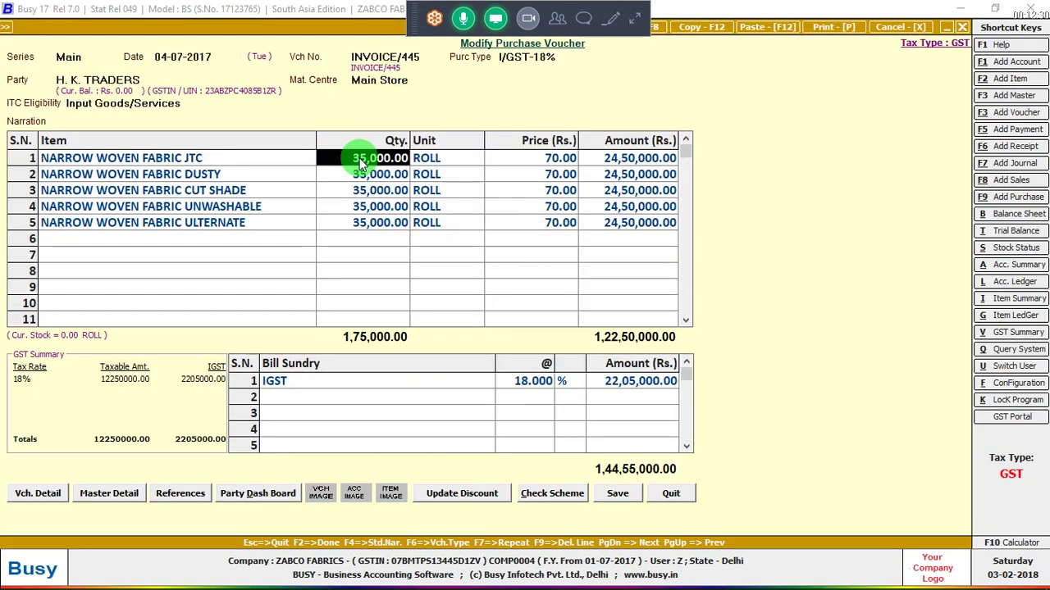
type("35")
key("Return")
key("Return")
key("Return")
key("Return")
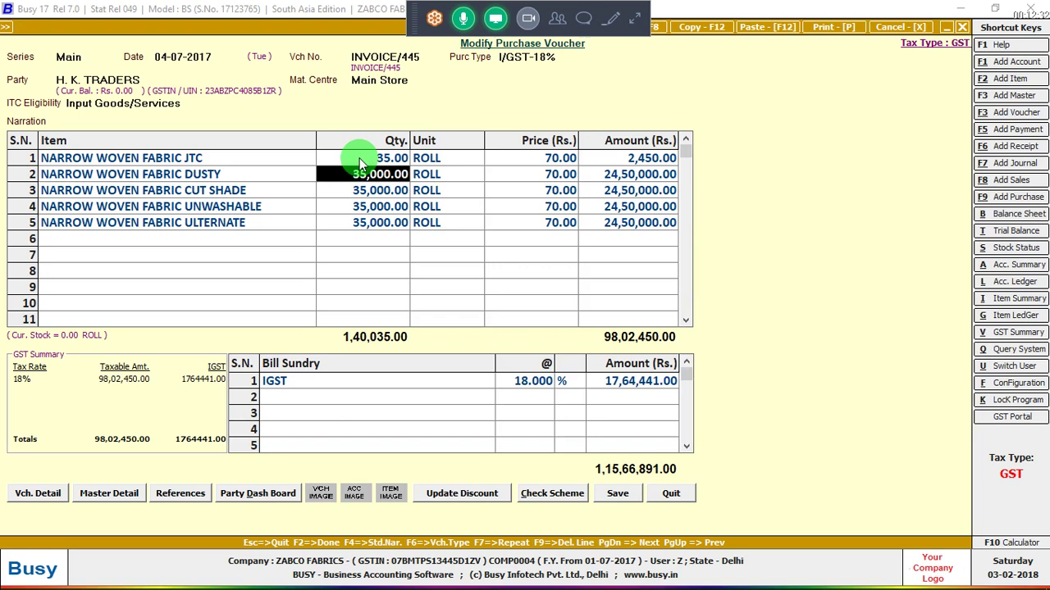
type("35")
key("Return")
key("Return")
key("Return")
key("Return")
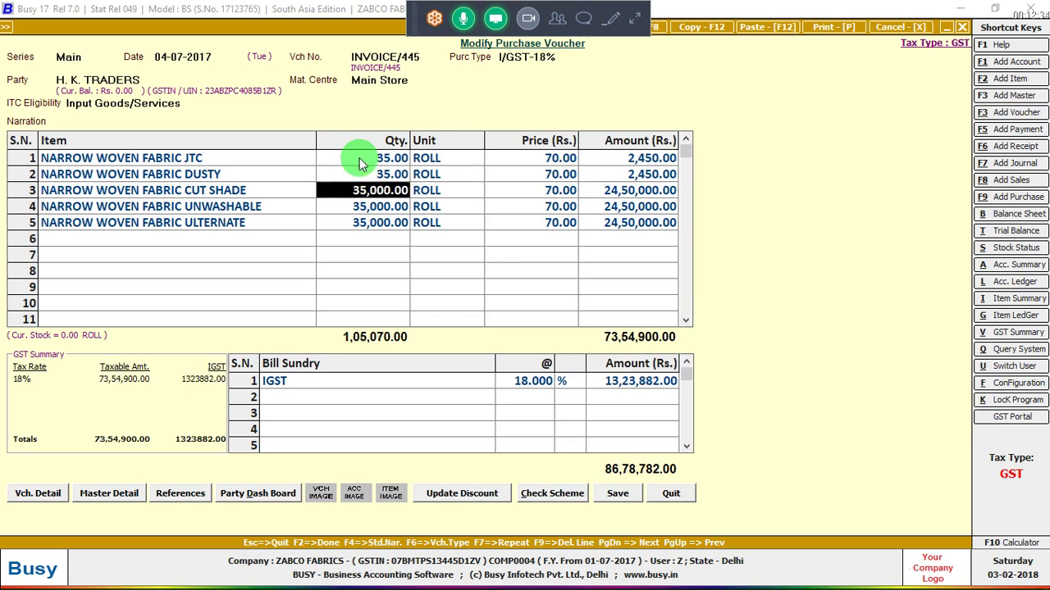
type("35")
key("Return")
key("Return")
key("Return")
key("Return")
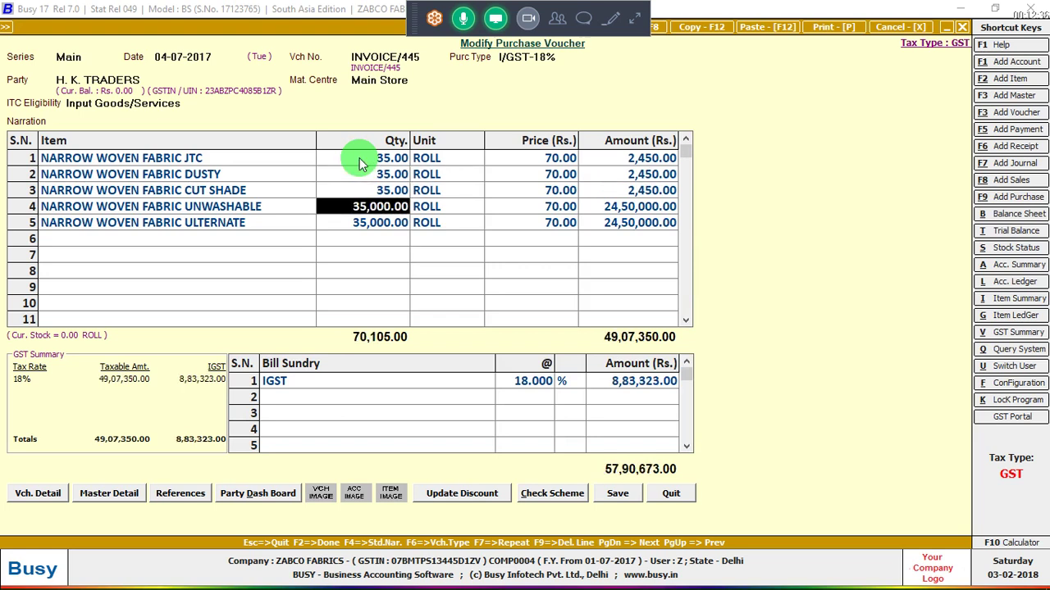
type("35")
key("Return")
key("Return")
key("Return")
key("Return")
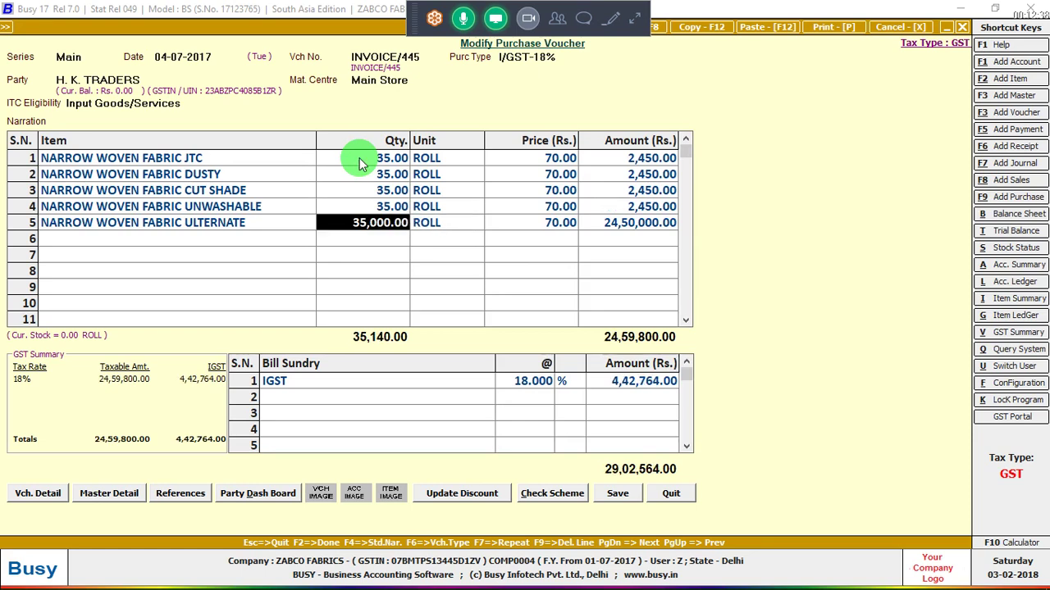
type("35")
key("Return")
key("Return")
key("Return")
key("Return")
key("F2")
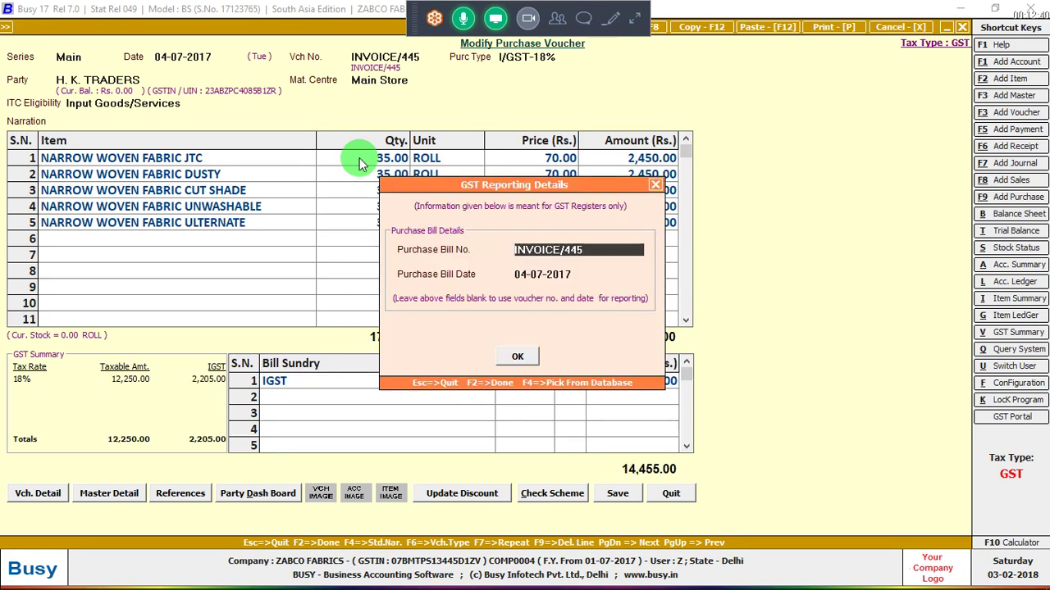
key("Return")
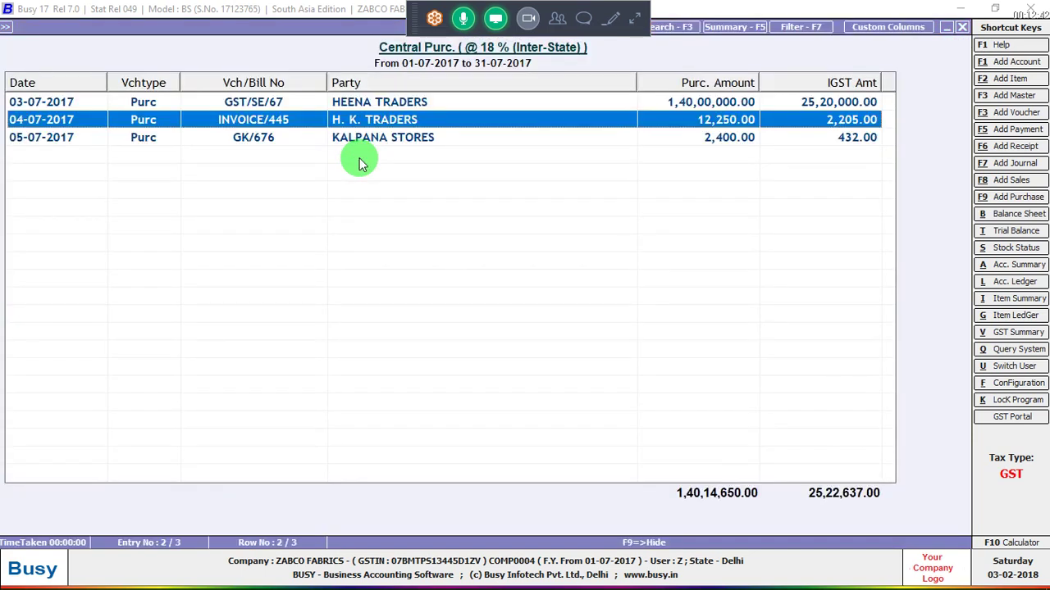
key("Escape")
key("Escape")
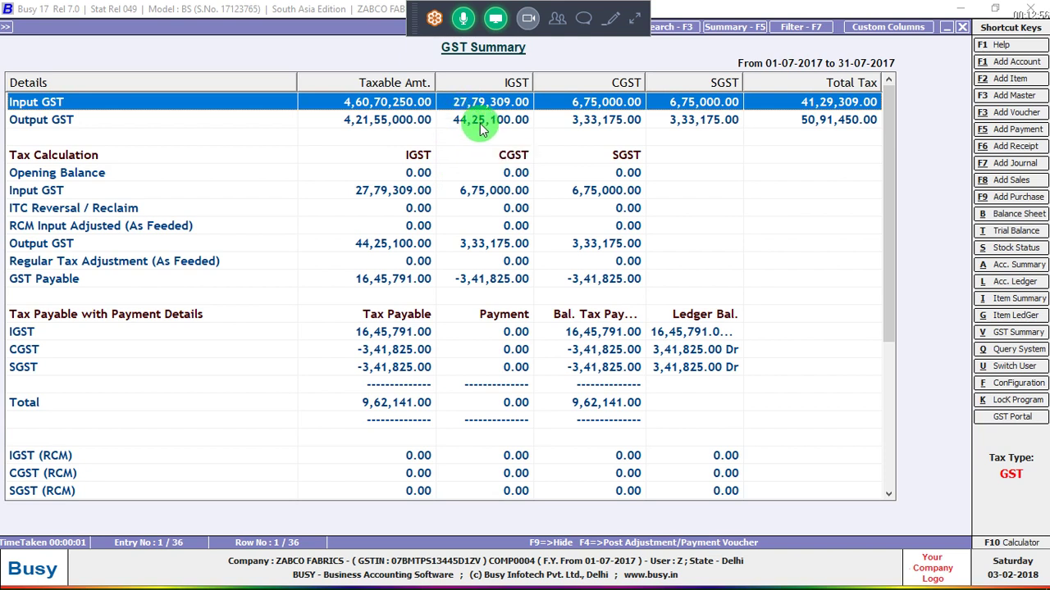
Review Output GST, Input GST and GST Payable: IGST 16,45,791, CGST and SGST -3,41,825 each
left_click(480, 124)
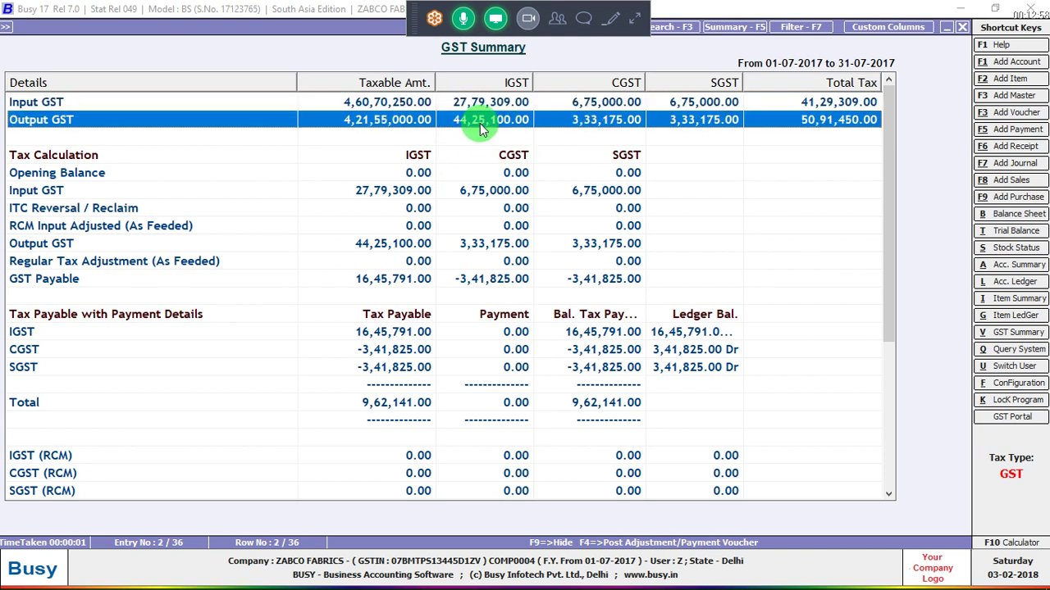
left_click(589, 108)
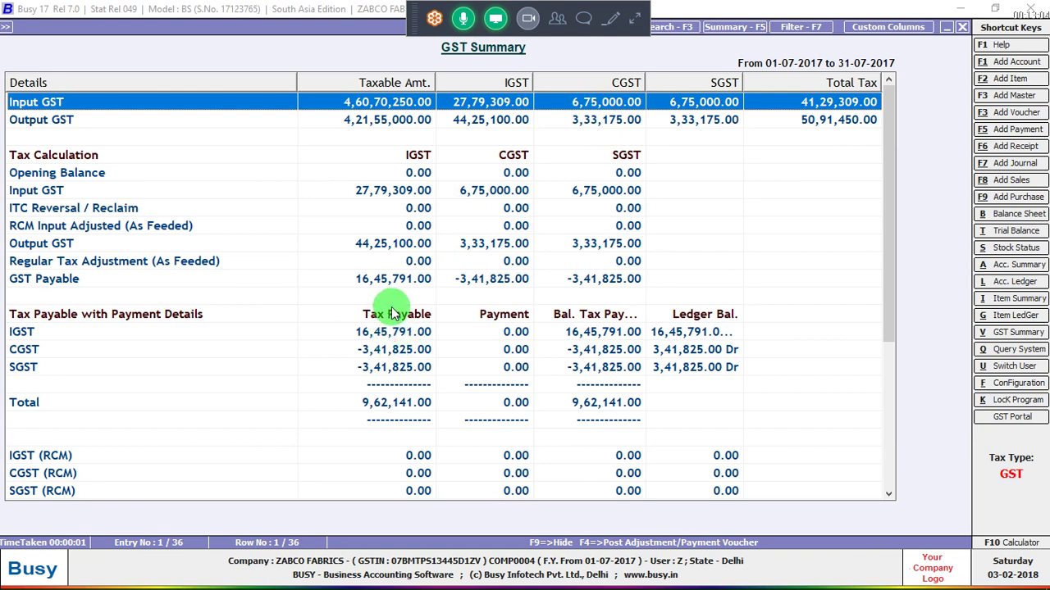
left_click(408, 281)
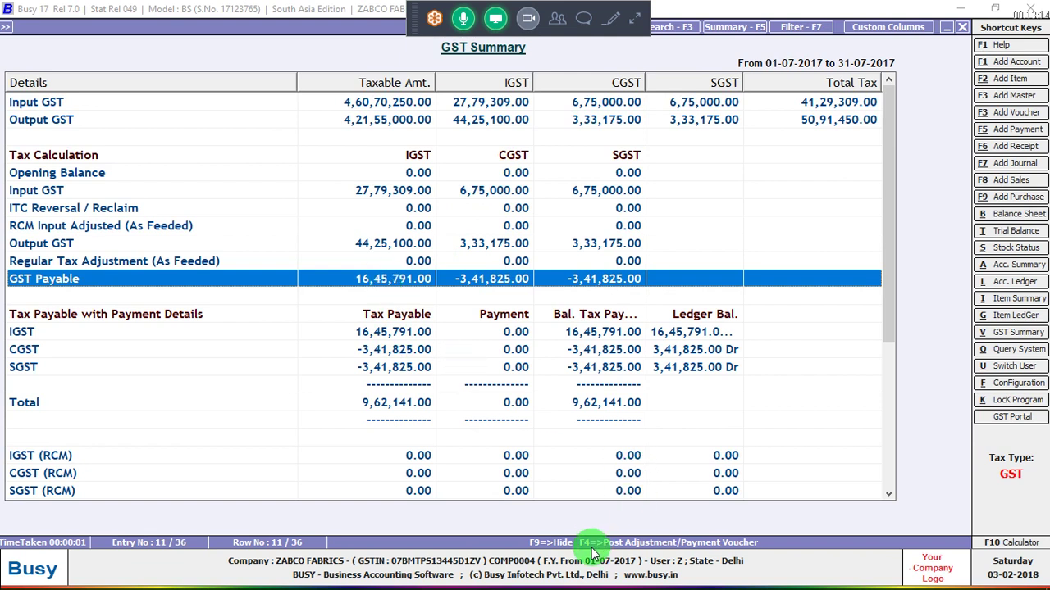
left_click(402, 246)
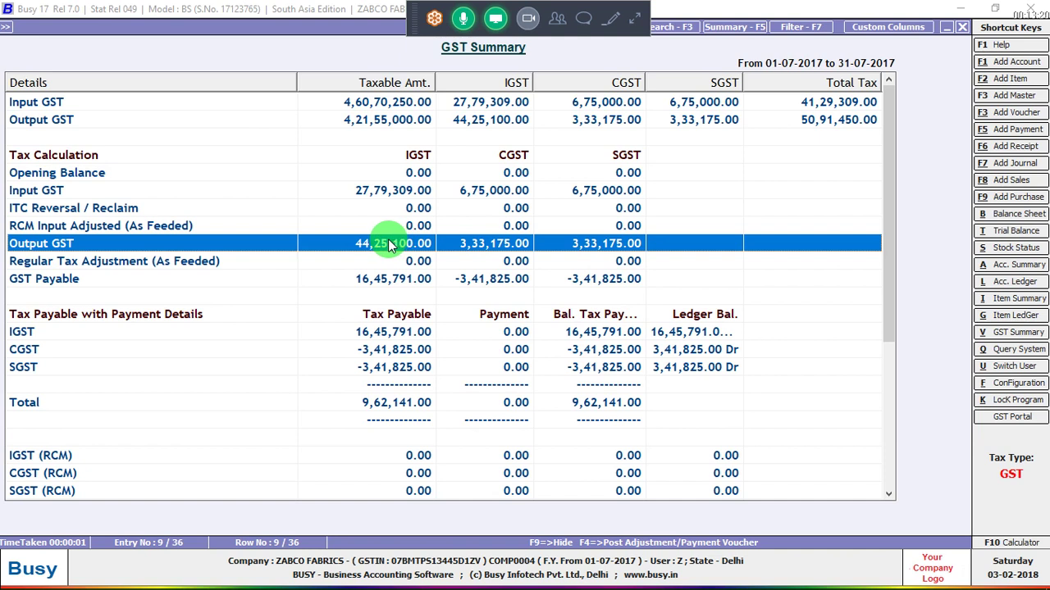
left_click(407, 197)
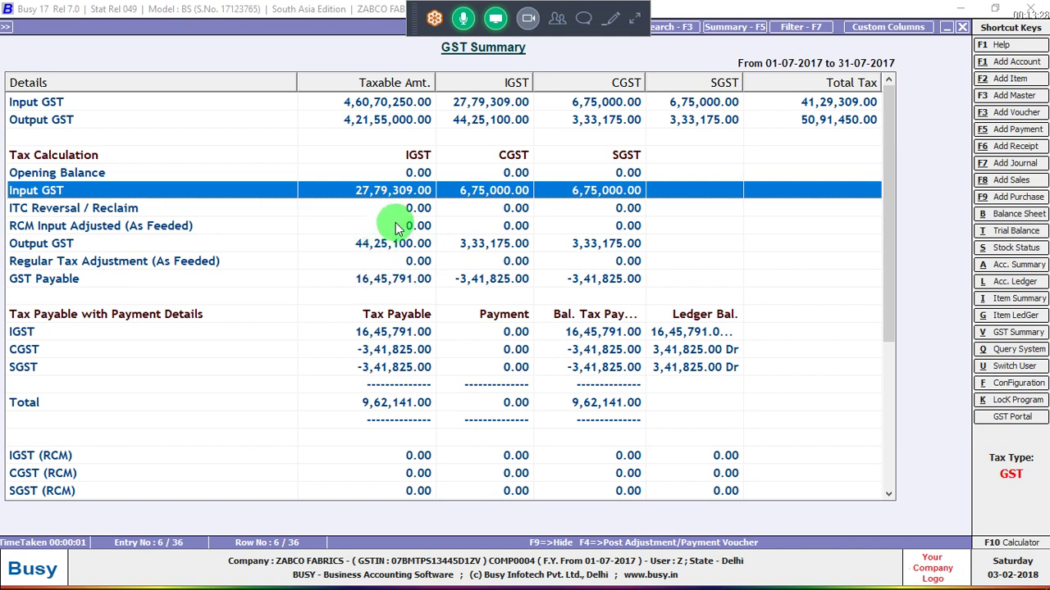
left_click(373, 281)
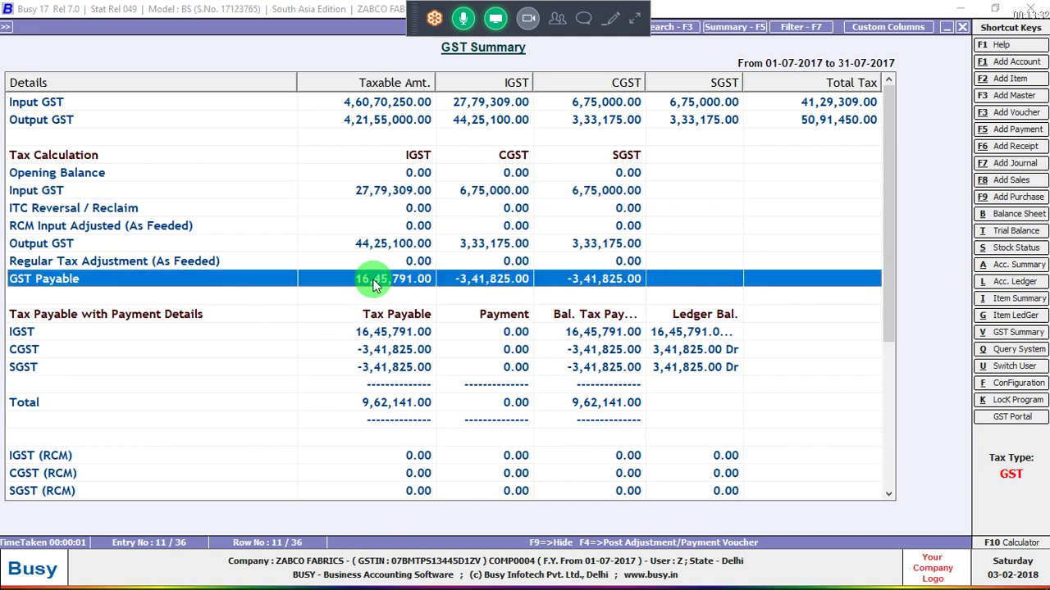
left_click(470, 248)
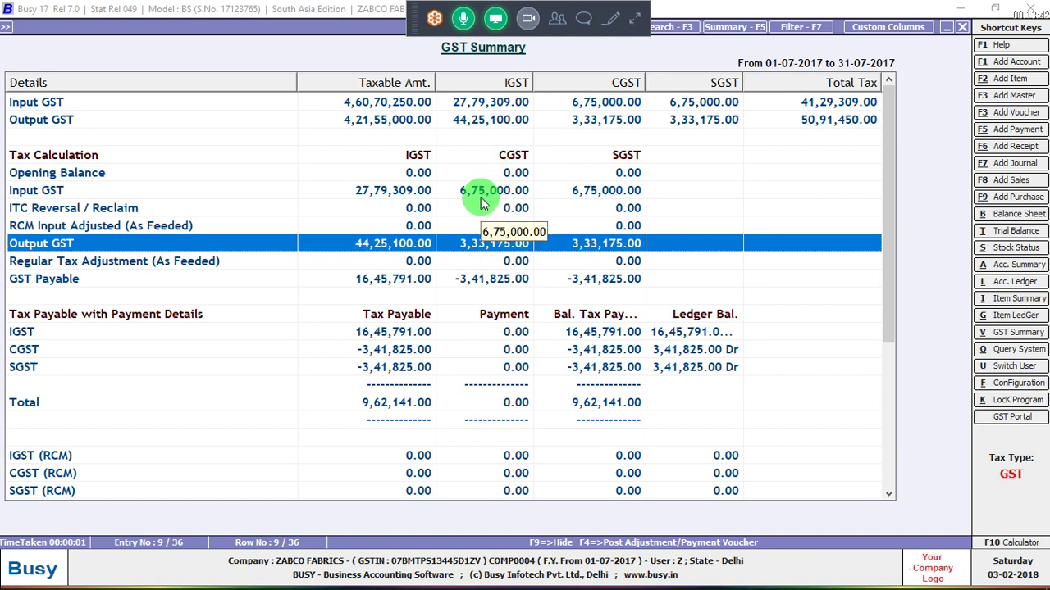
left_click(463, 293)
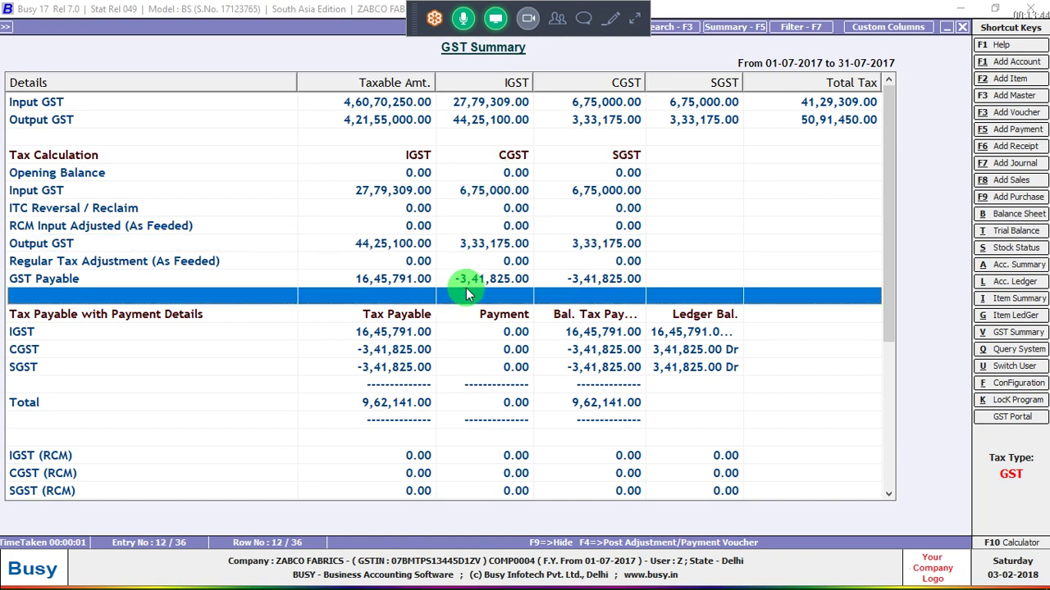
left_click(638, 268)
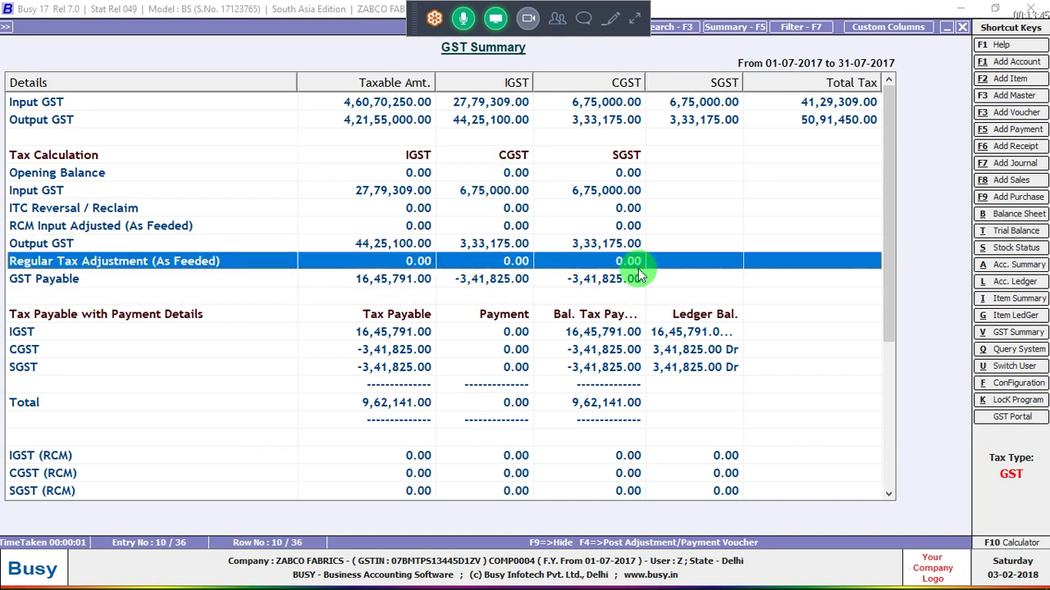
left_click(568, 282)
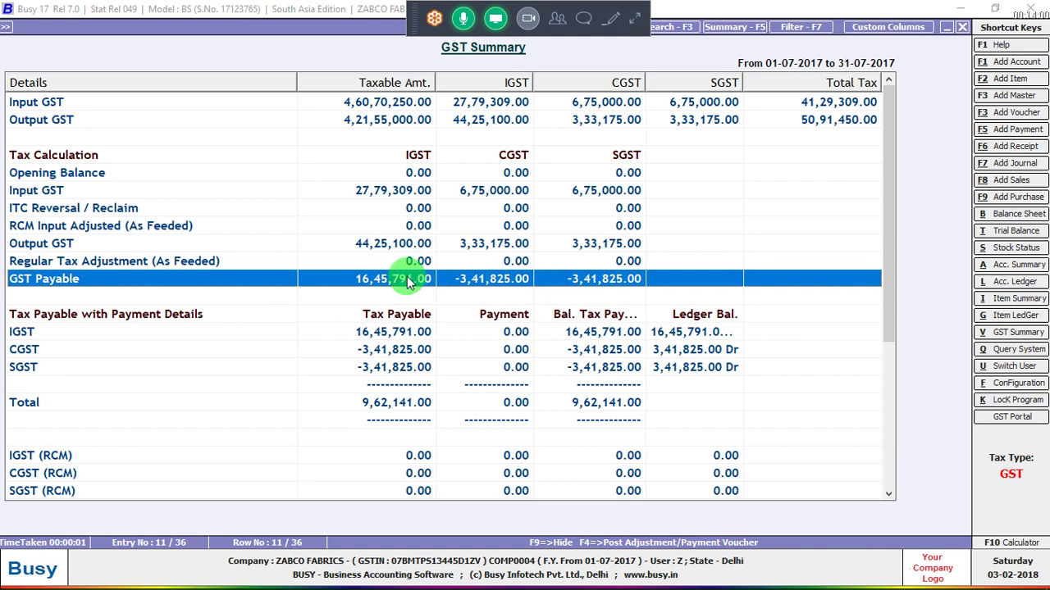
key("alt+Tab")
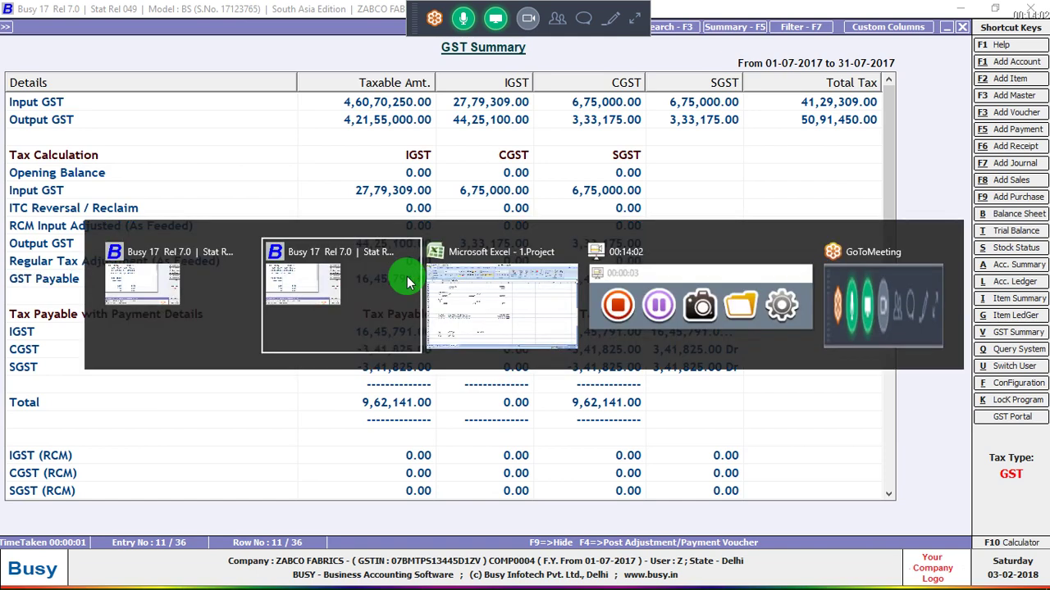
Enter Busy's IGST payable 1645791 in M58 beside the NET IGST row
key("alt+Tab")
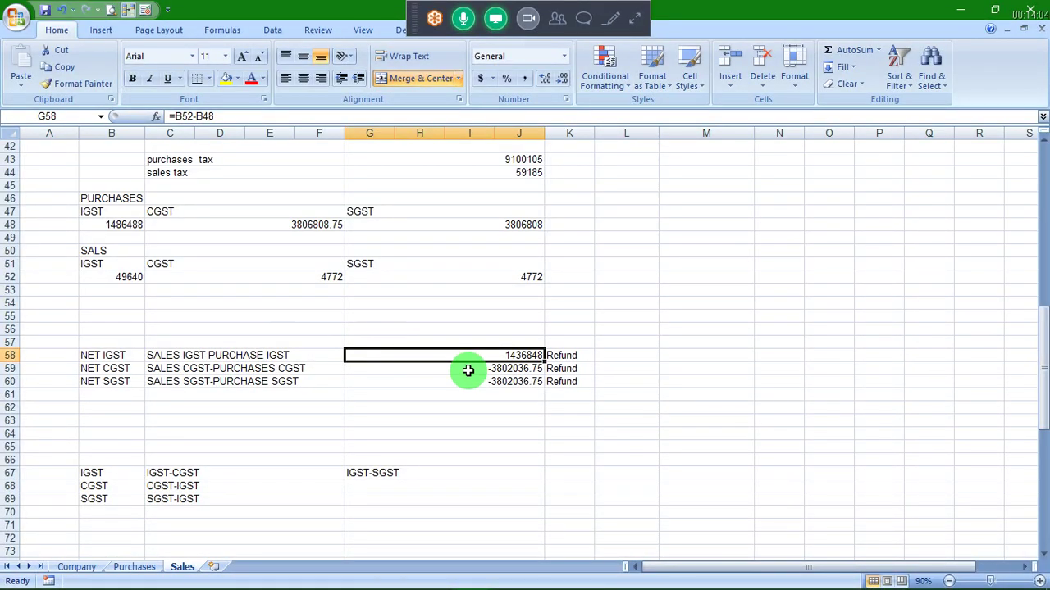
key("alt+Tab")
key("alt+Tab")
key("alt+Tab")
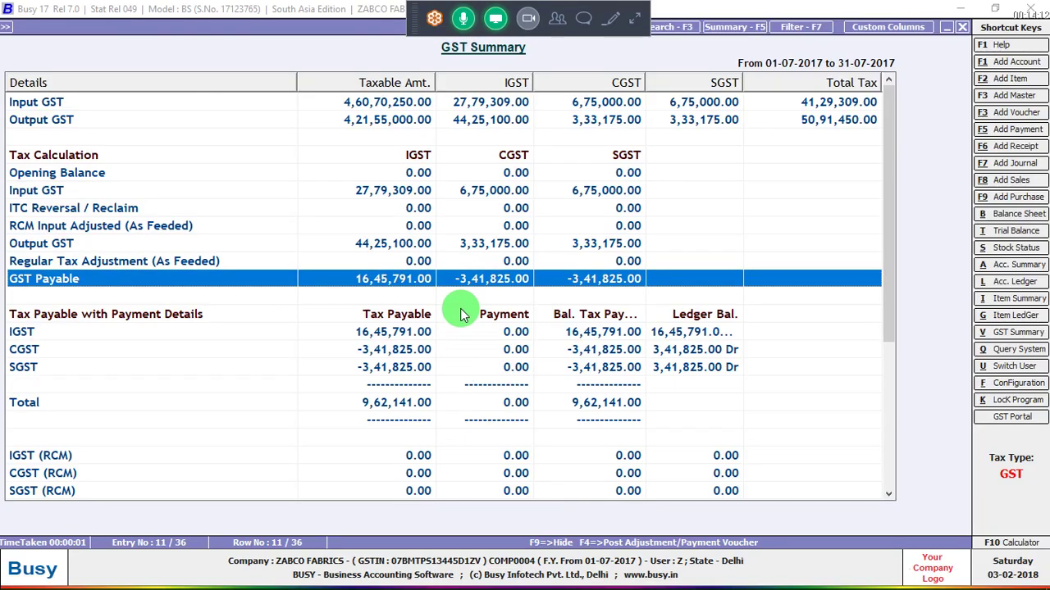
key("alt+Tab")
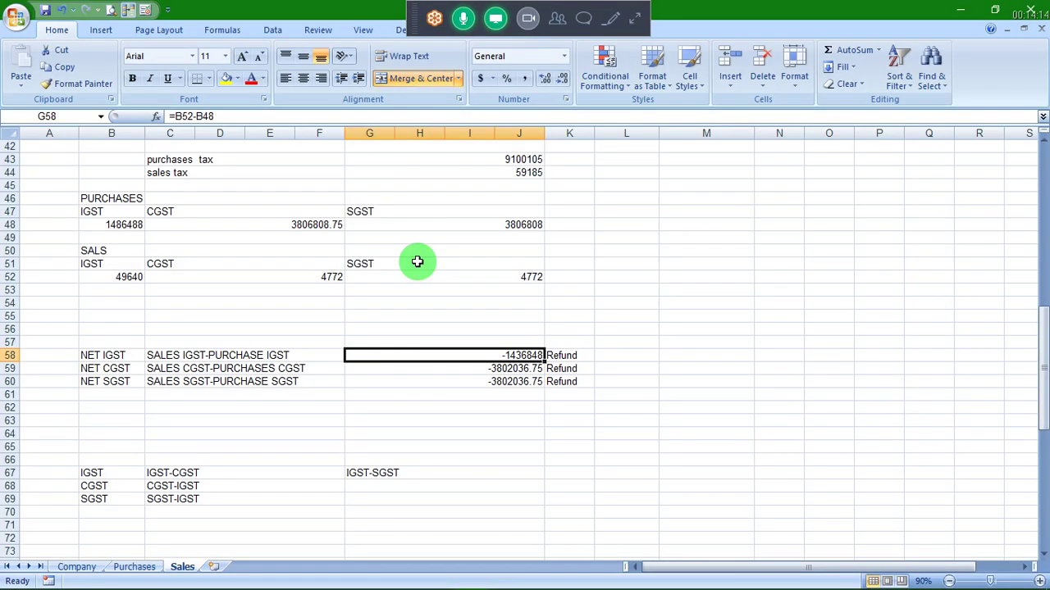
key("Right")
key("Right")
key("Right")
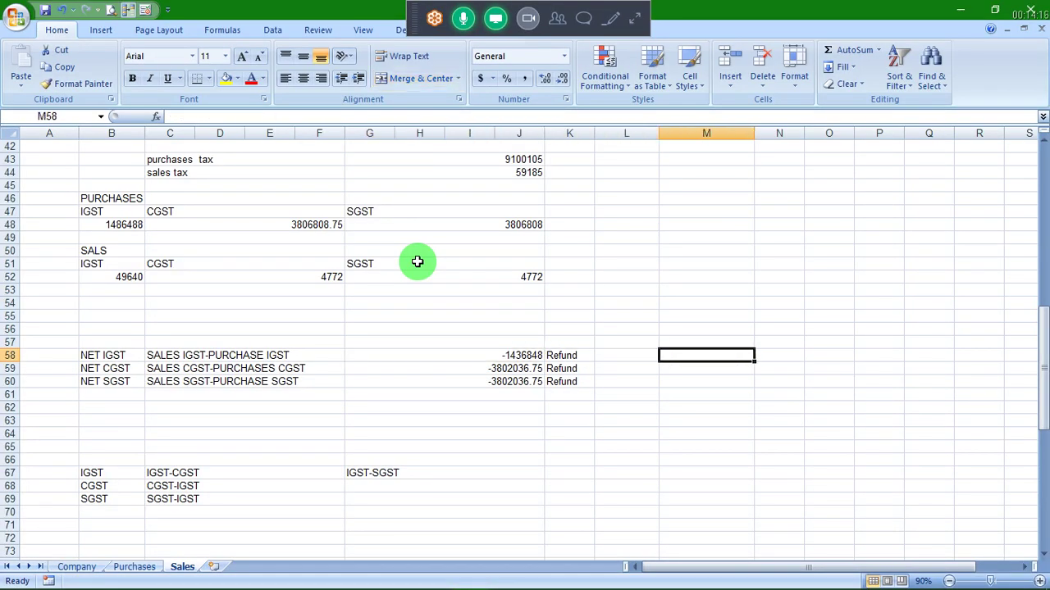
key("alt+Tab")
key("alt+Tab")
type("16")
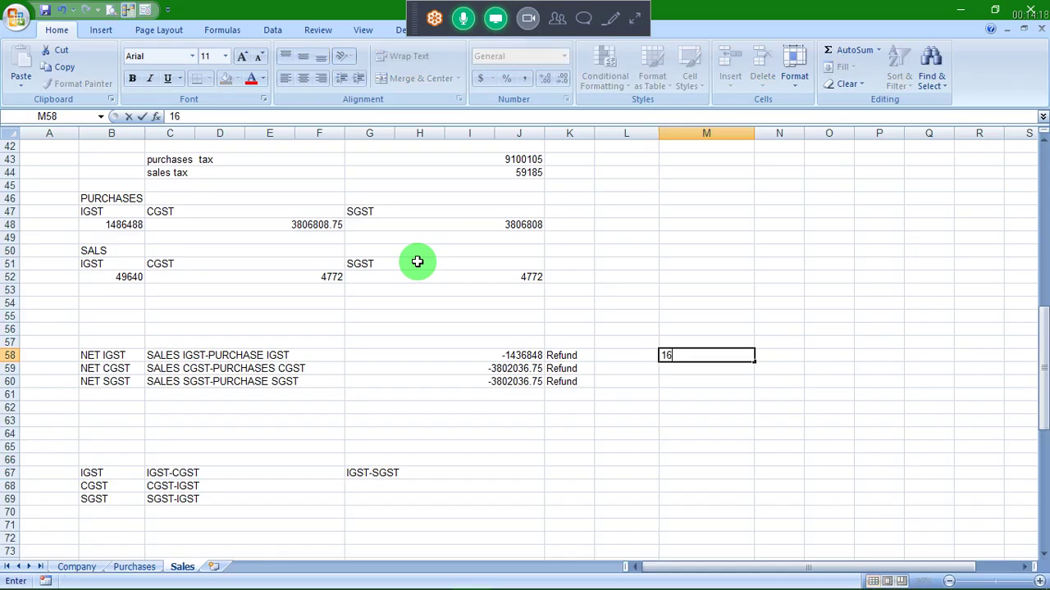
Enter -341825 for CGST in M59 and fill the same into M60 for SGST
key("alt+Tab")
key("alt+Tab")
type("457")
type("91")
key("Return")
key("alt+Tab")
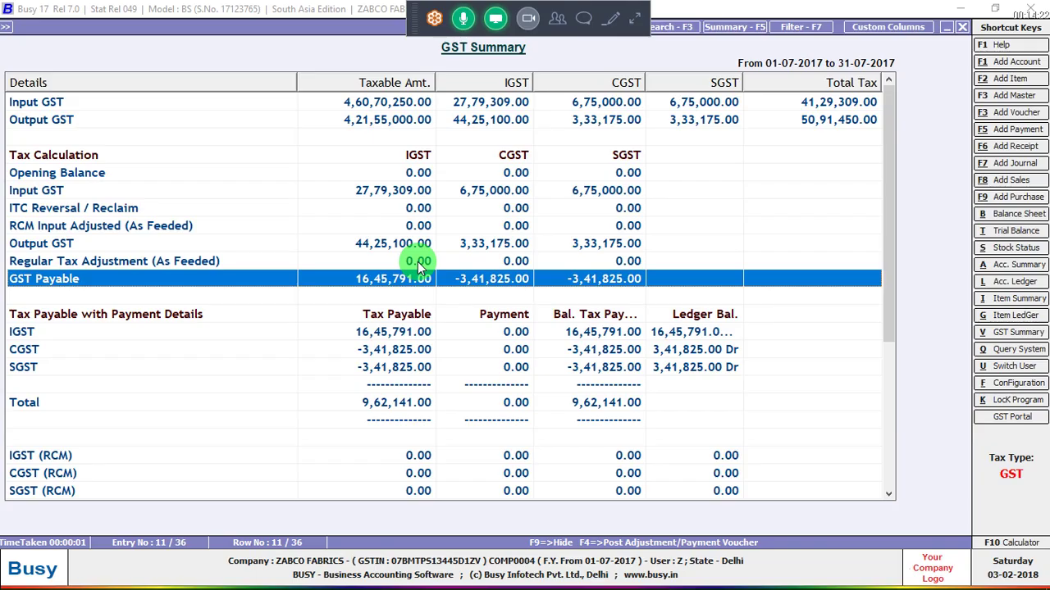
key("alt+Tab")
type("-3,4")
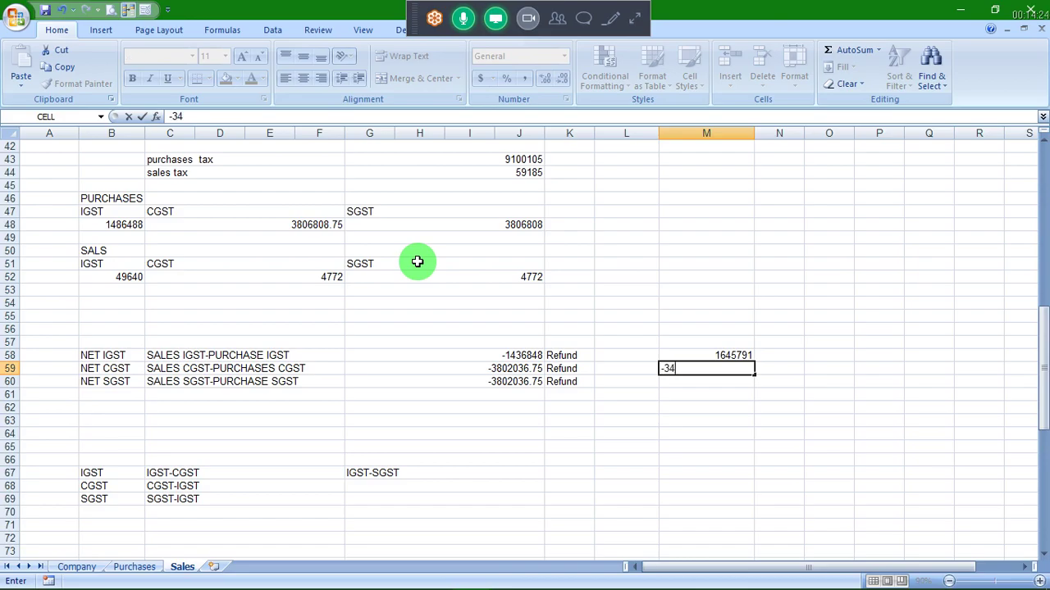
type("1")
key("alt+Tab")
key("alt+Tab")
type("8")
type("25")
key("Return")
key("ctrl+d")
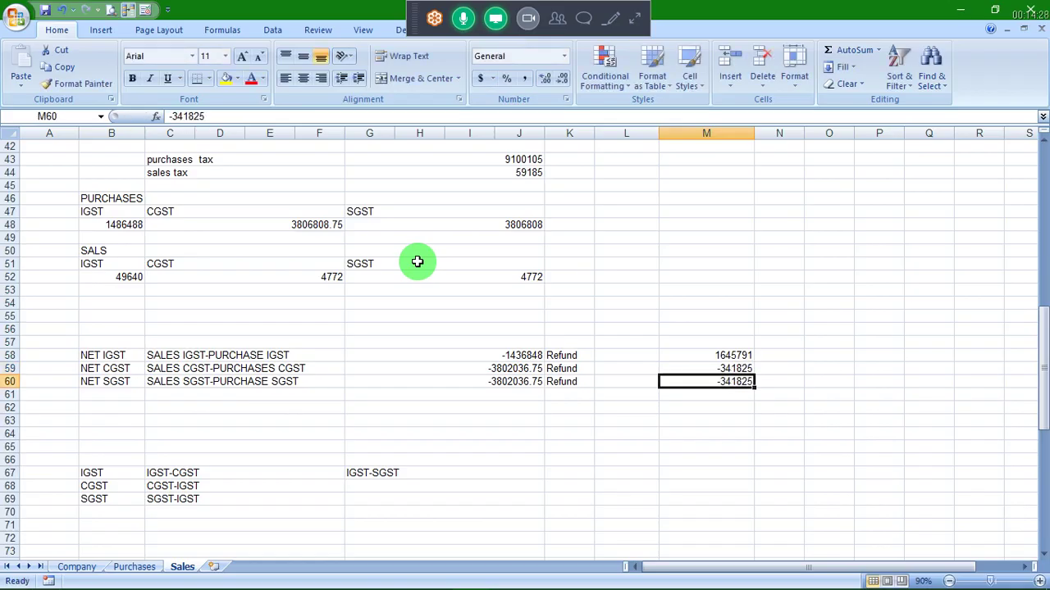
key("Return")
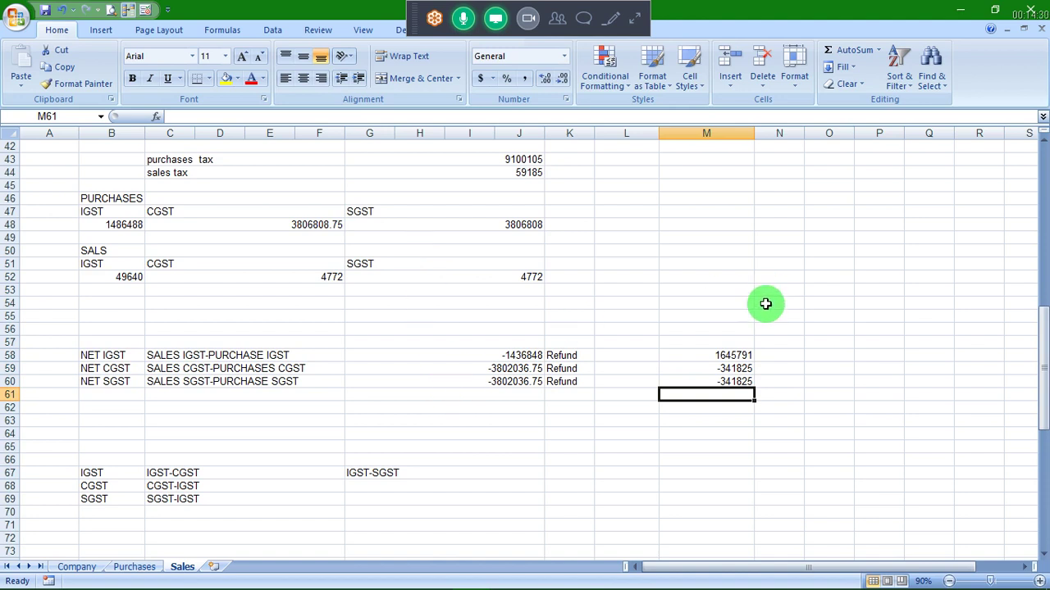
left_click(263, 470)
left_click(263, 462)
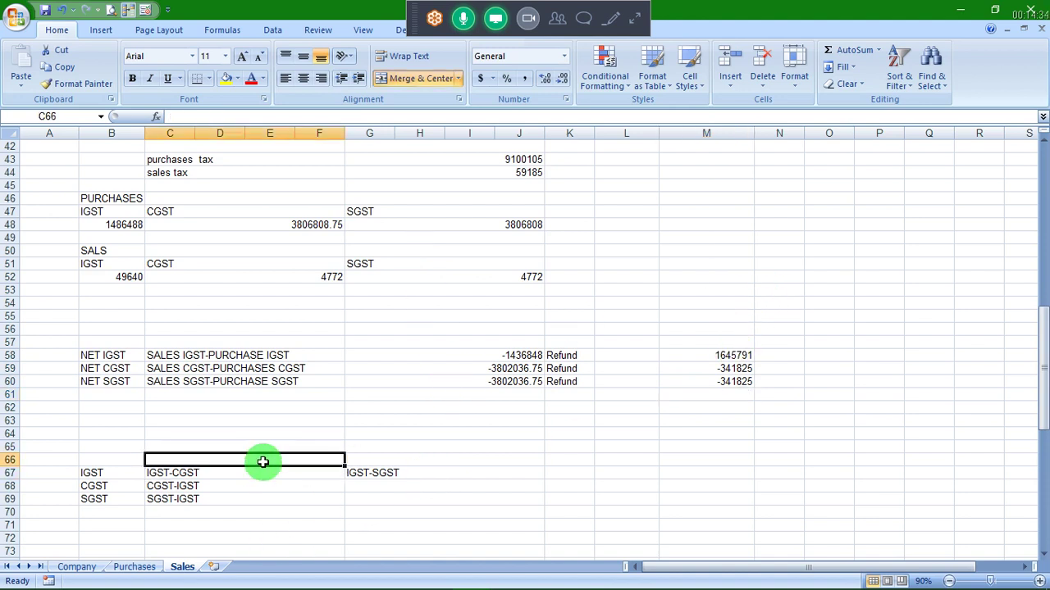
left_click(234, 475)
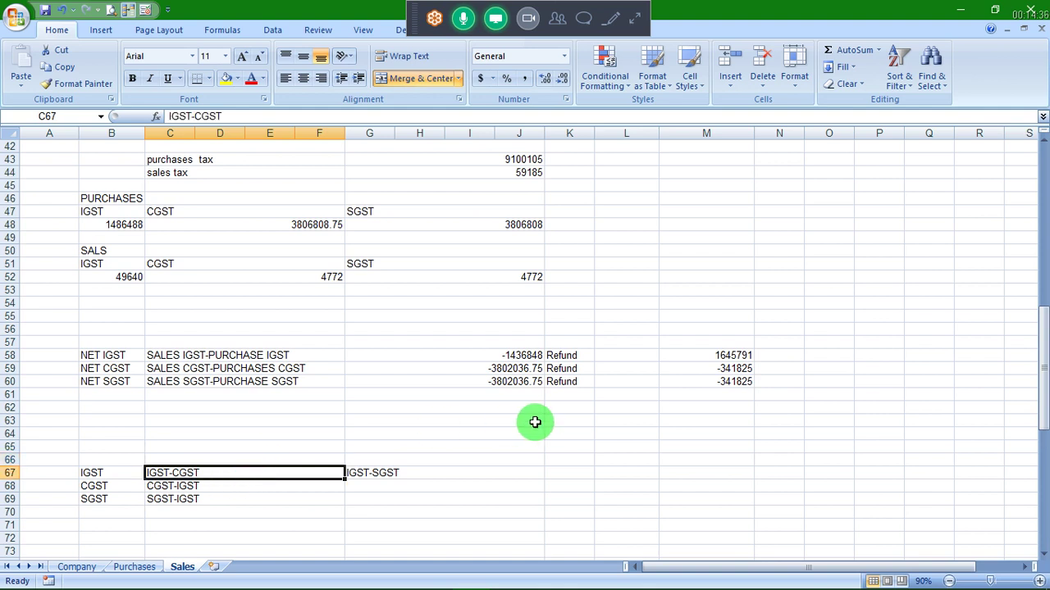
left_click(726, 368)
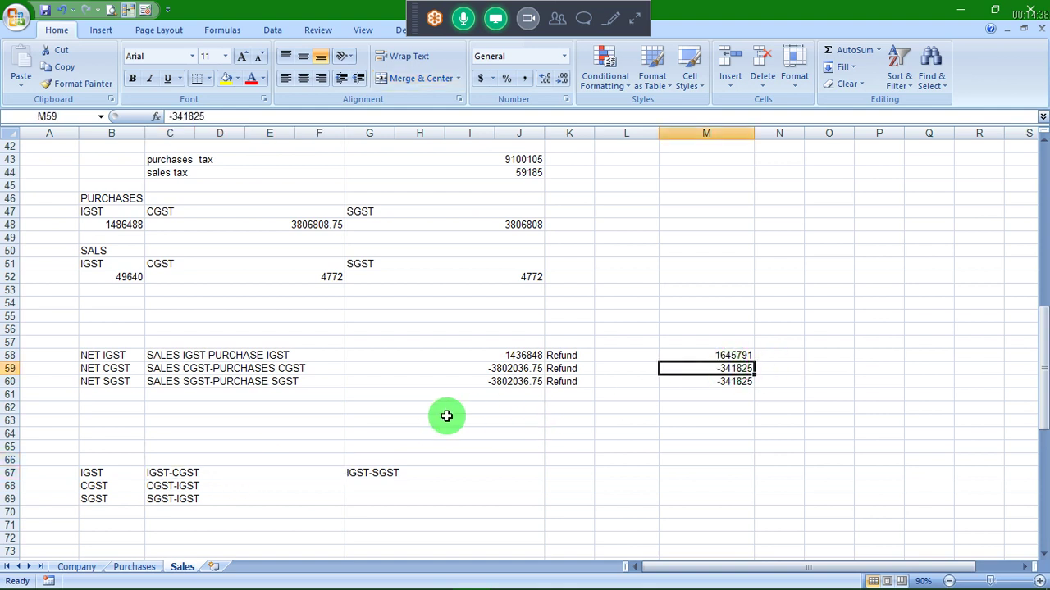
left_click(423, 467)
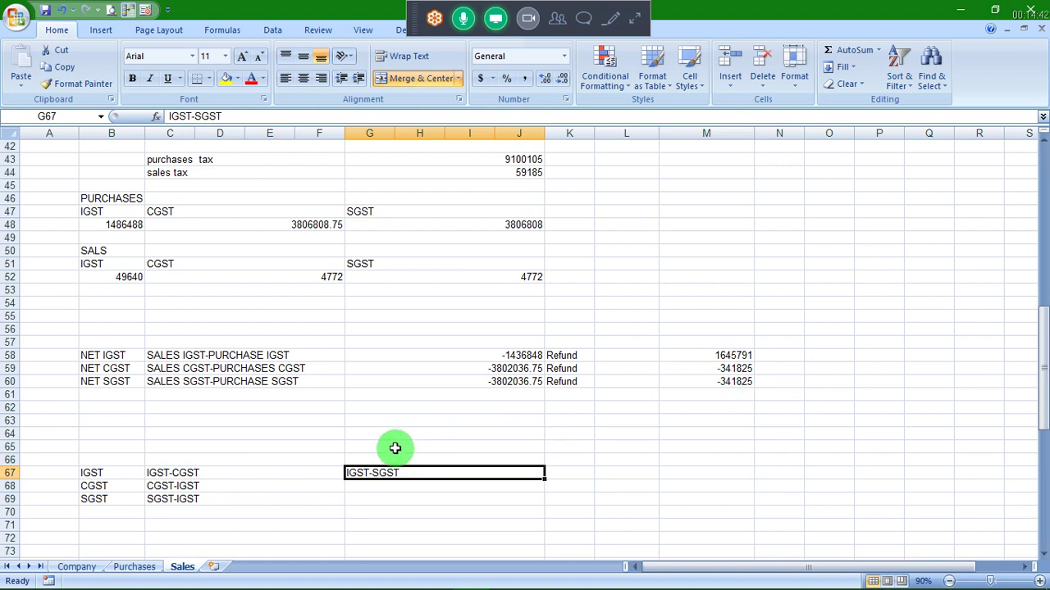
left_click(284, 460)
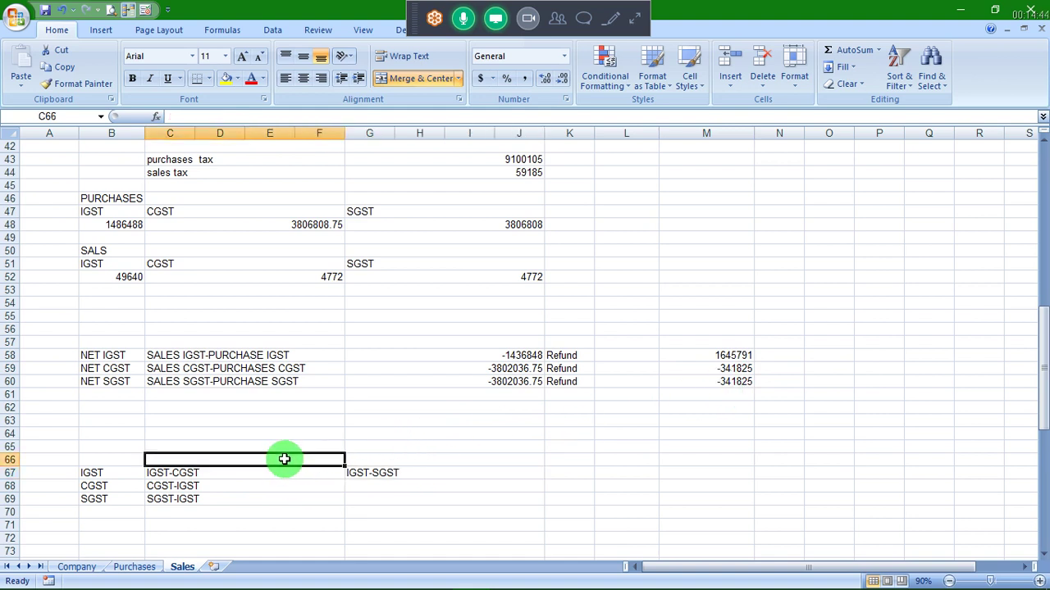
type("=")
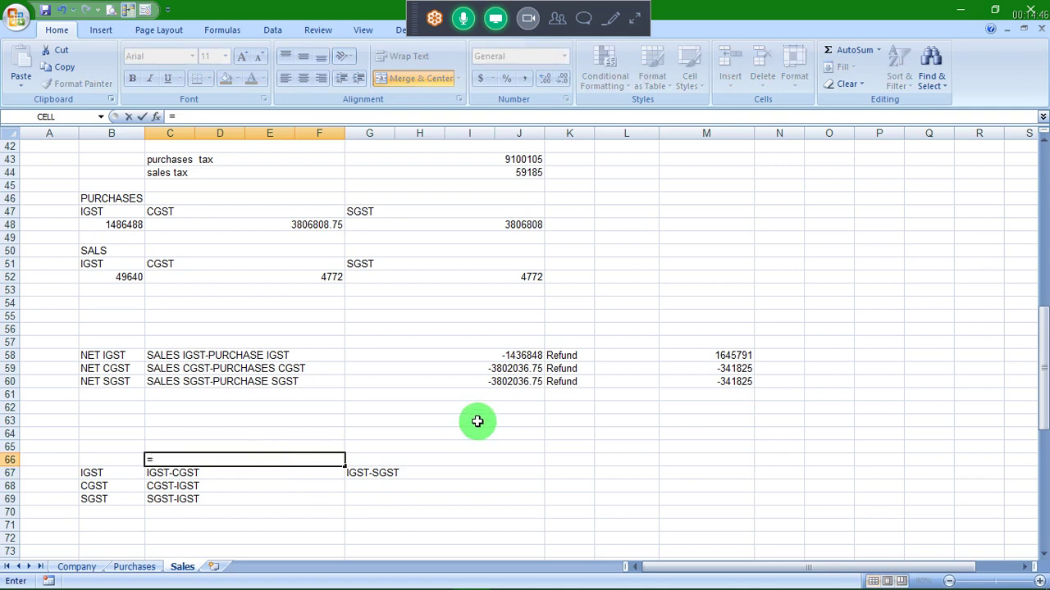
type("1645")
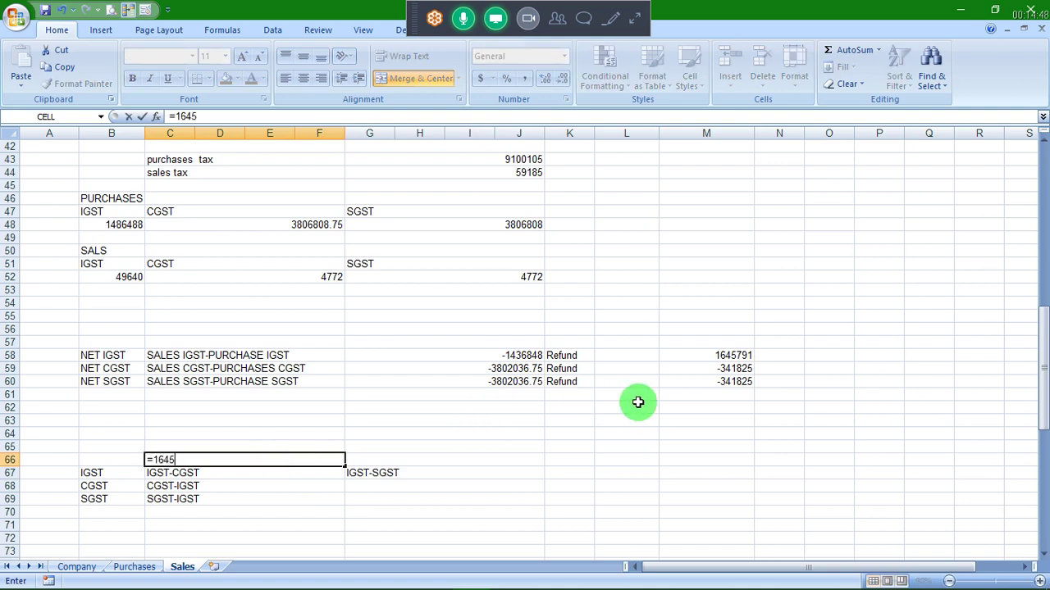
type("7921")
key("BackSpace")
key("BackSpace")
type("1-")
type("3418")
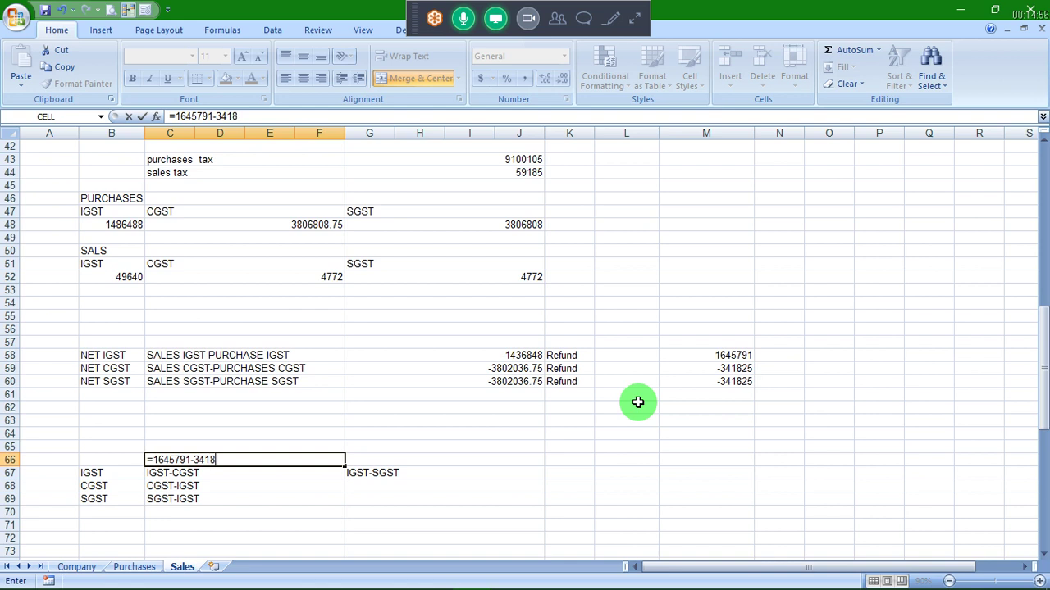
type("25")
key("Return")
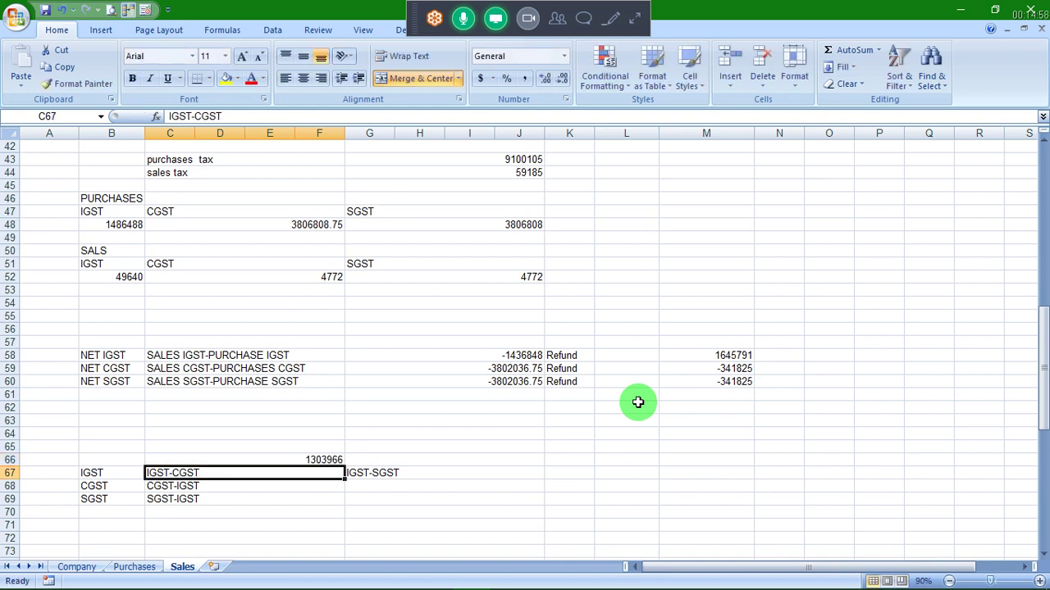
left_click(320, 459)
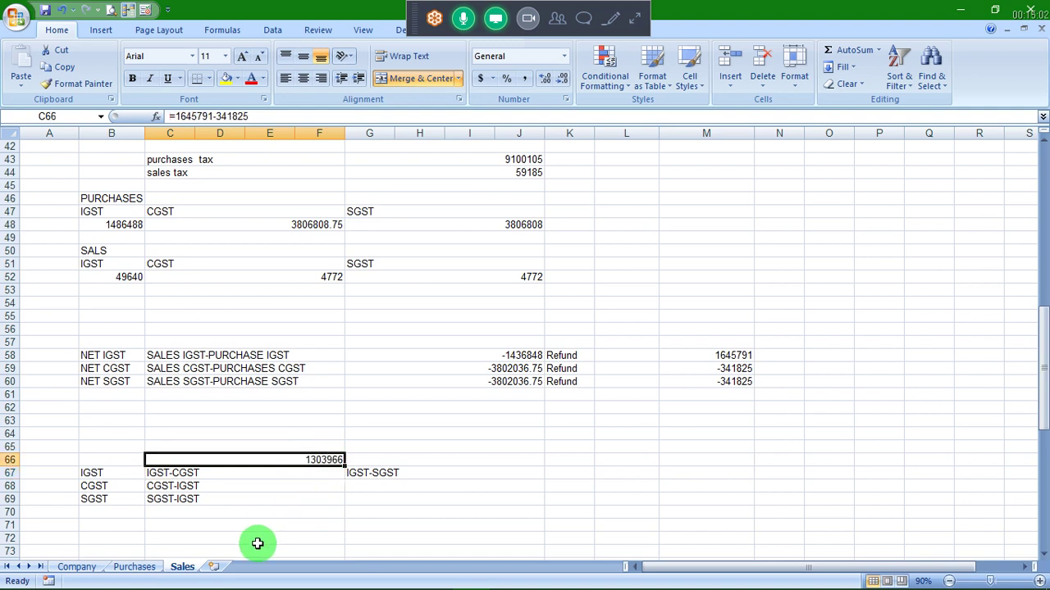
left_click(358, 475)
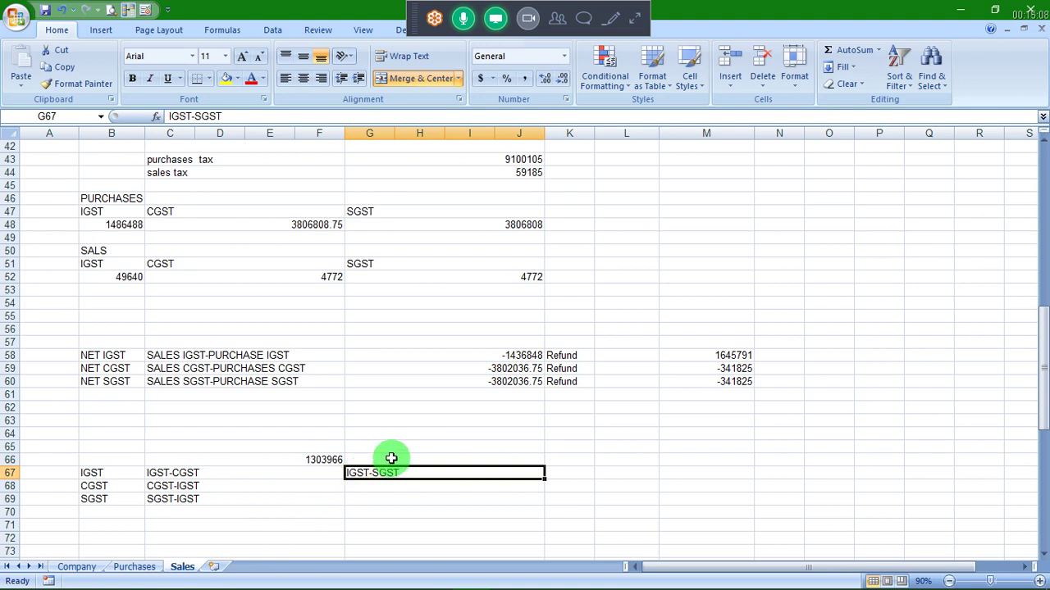
left_click(392, 459)
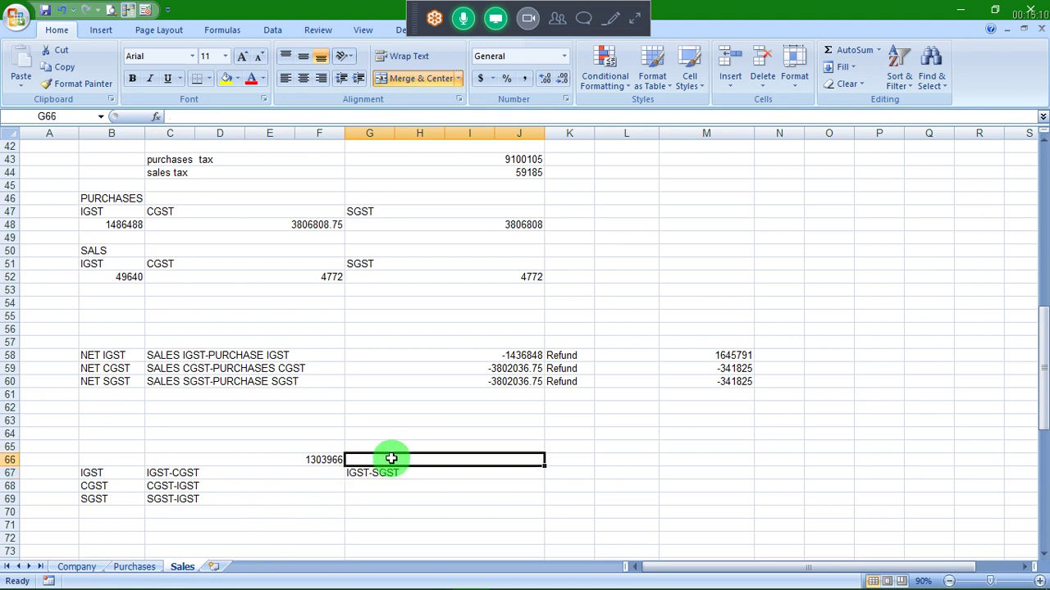
type("=13")
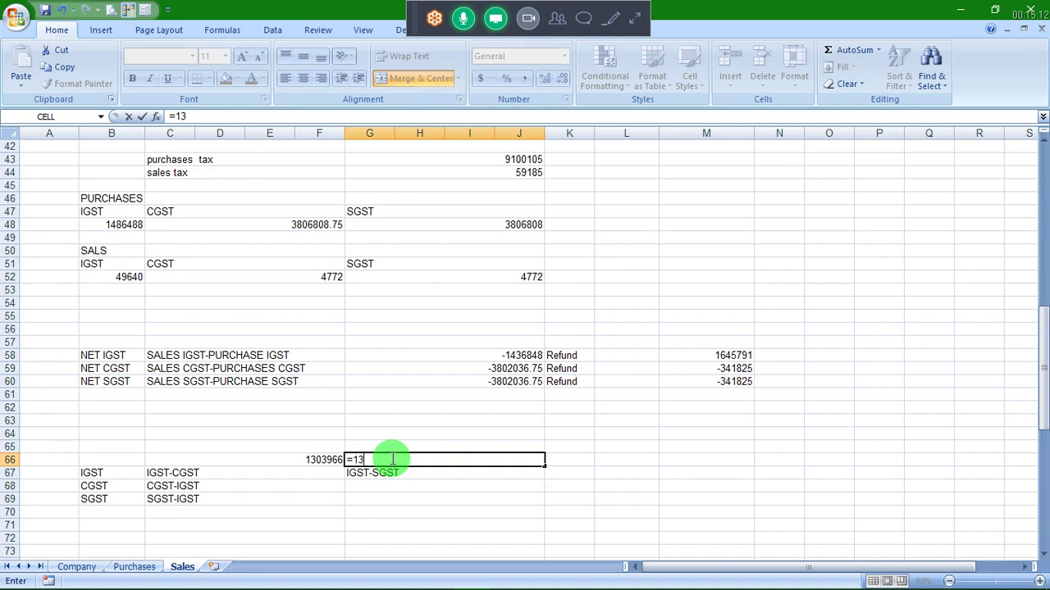
type("03966")
type("-34")
type("1825")
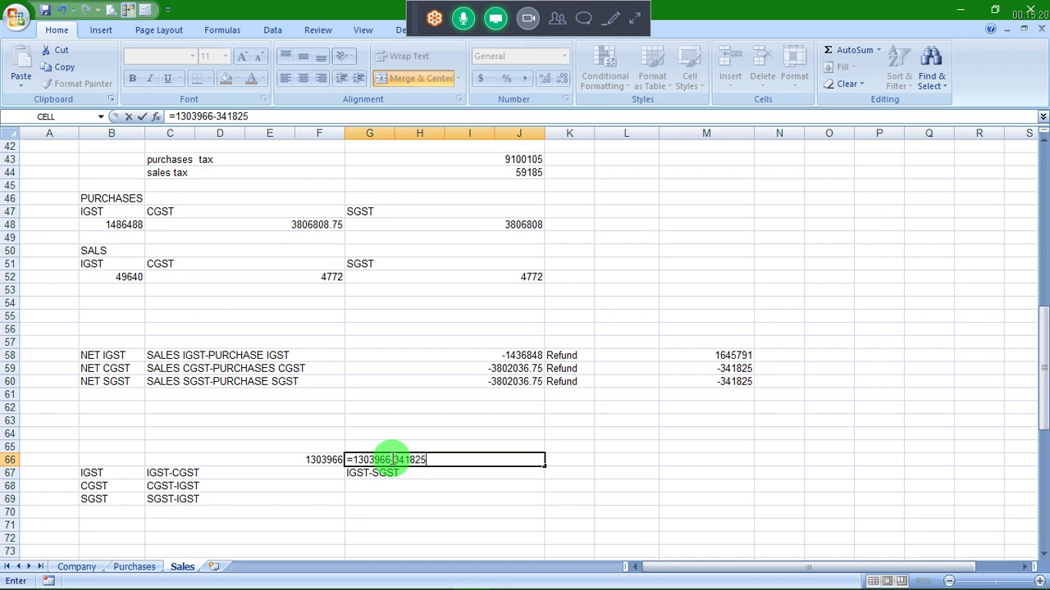
key("Return")
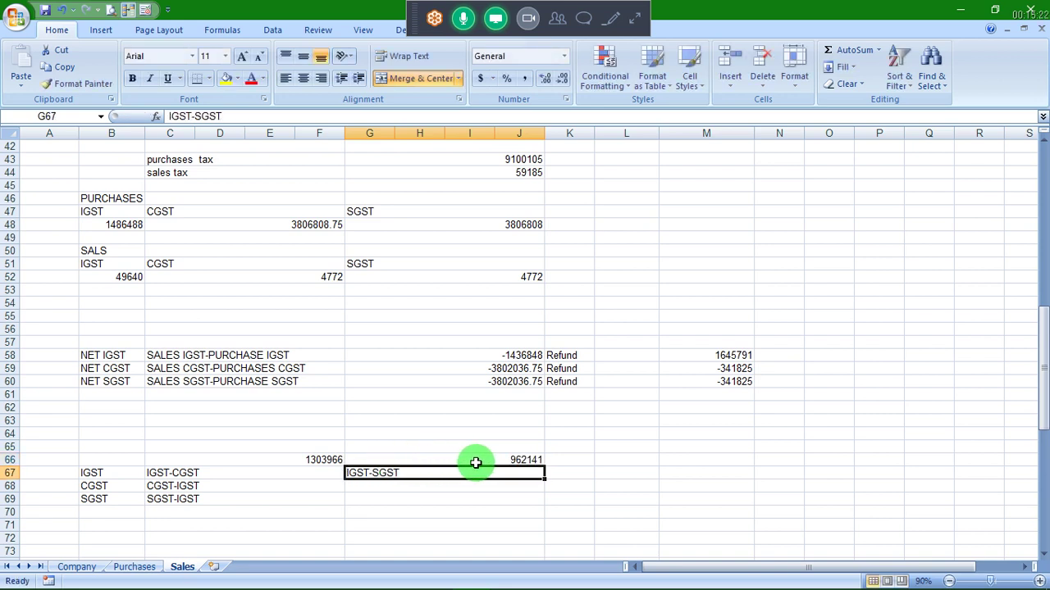
Add an 'igst' label in row 71 with 962141 beside it in K71
left_click(555, 461)
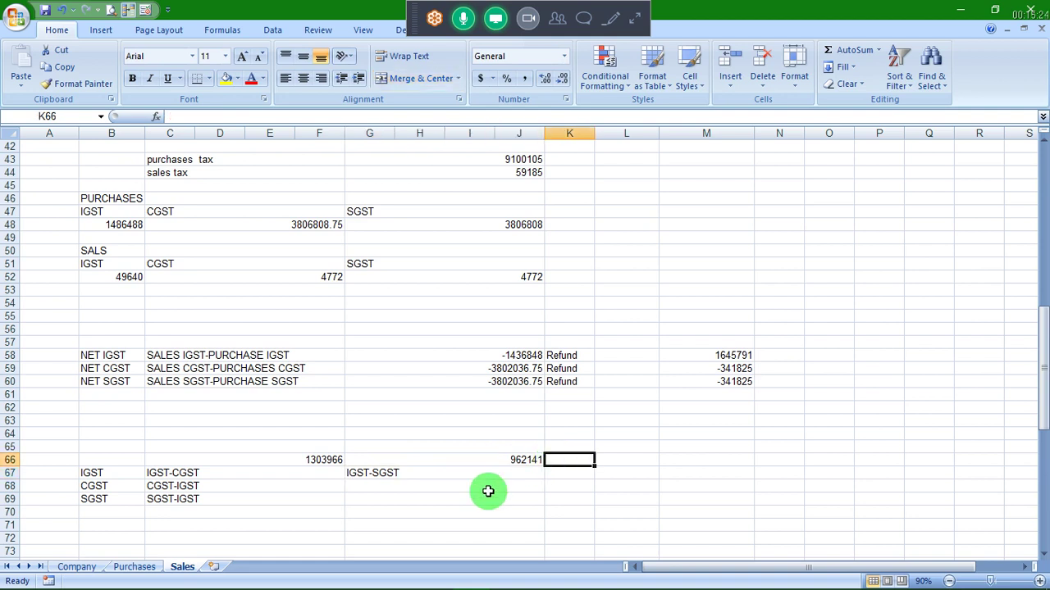
left_click(442, 522)
type("igs")
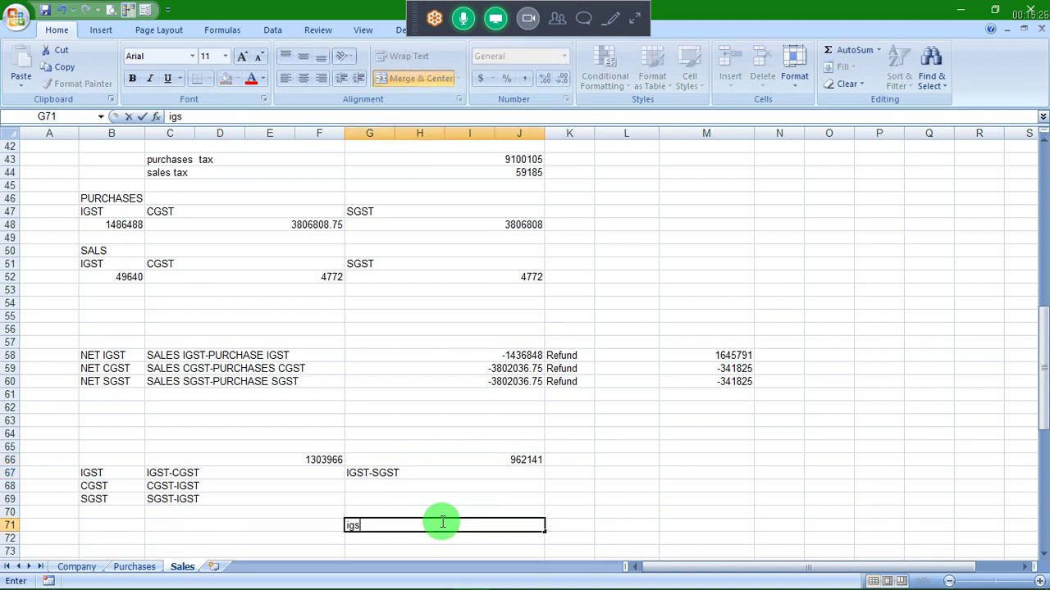
type("t")
key("Return")
key("Up")
key("Right")
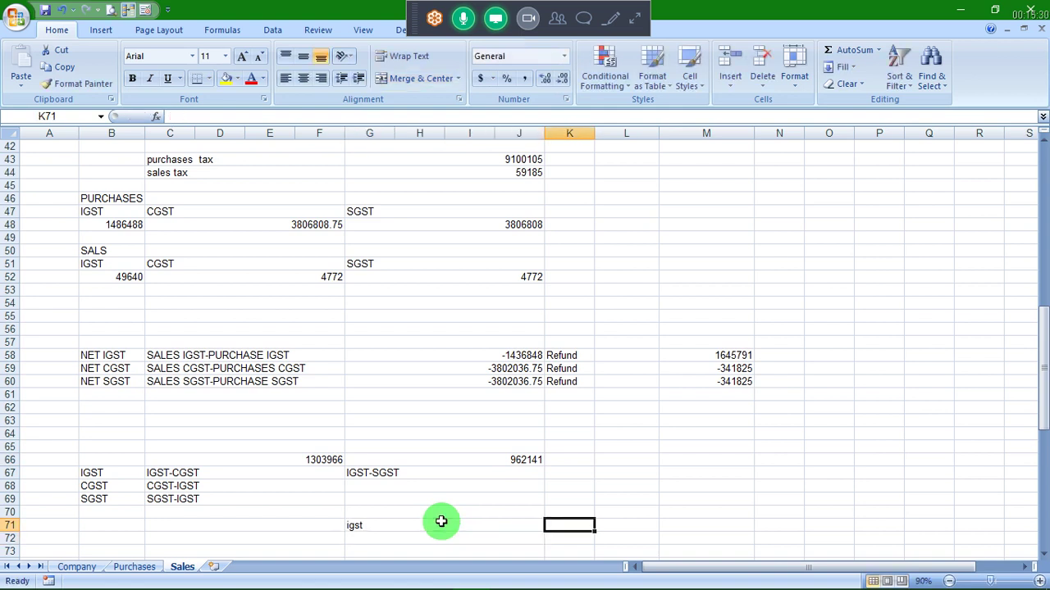
type("962141")
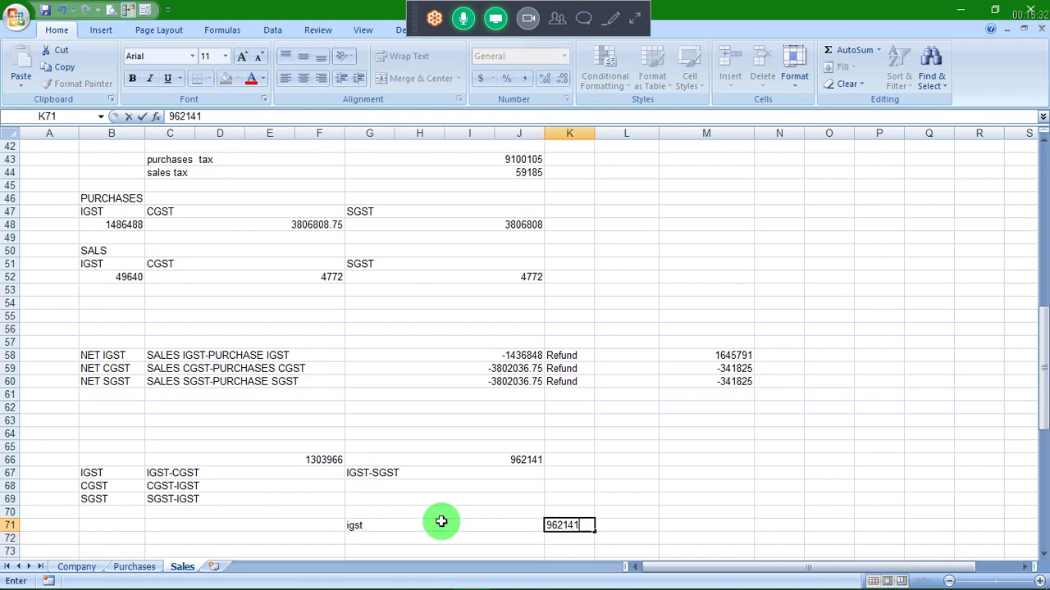
key("Return")
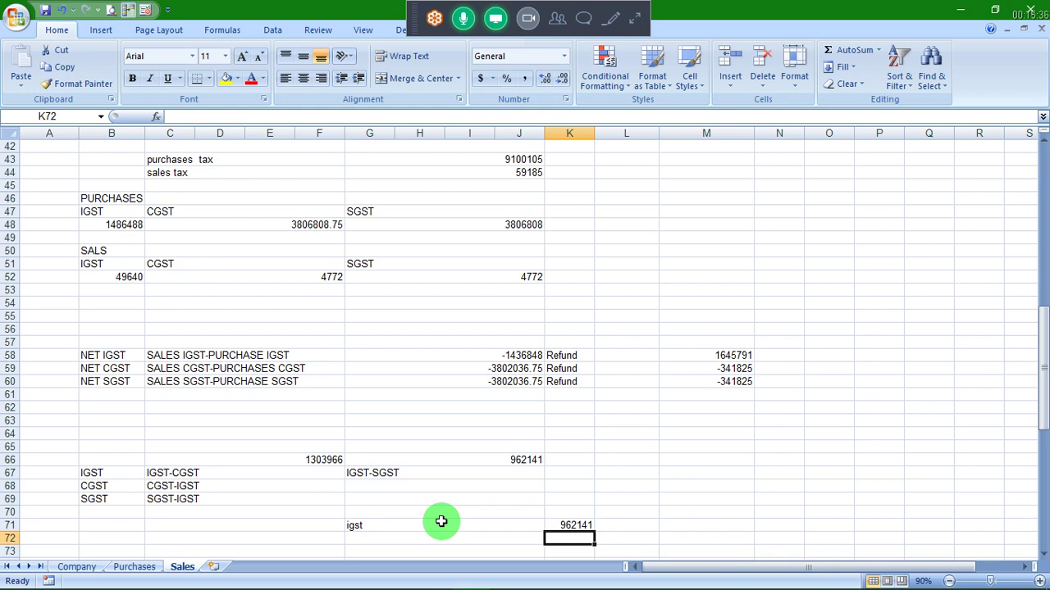
Start a Cross Adjustment (IGST<->CGST/SGST) voucher, series Main, dated 31-07-2017, from the GST Summary
key("alt+Tab")
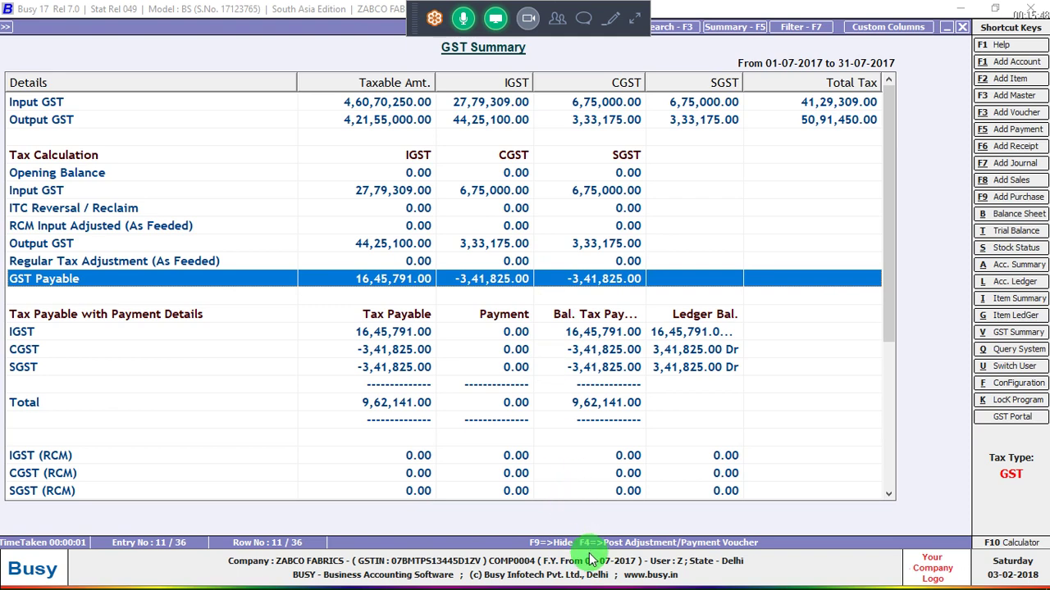
key("F4")
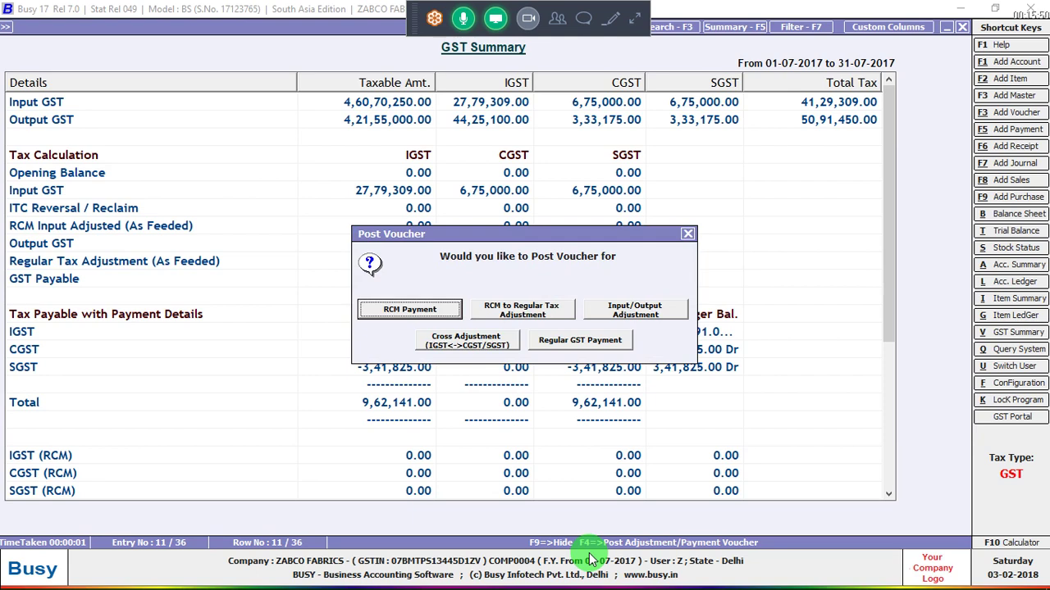
key("Tab")
key("Tab")
key("Tab")
key("Return")
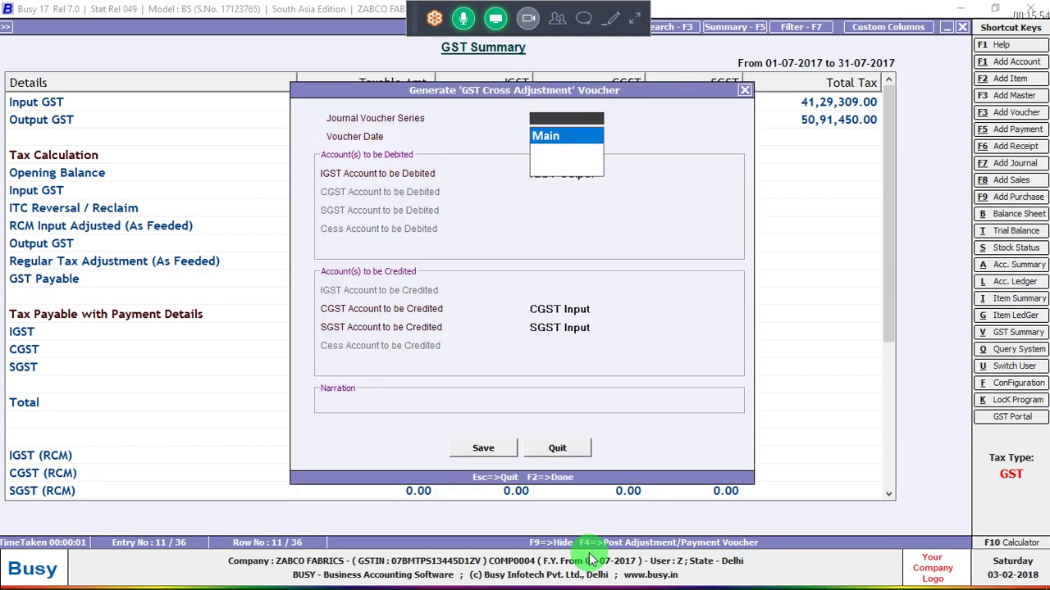
key("Return")
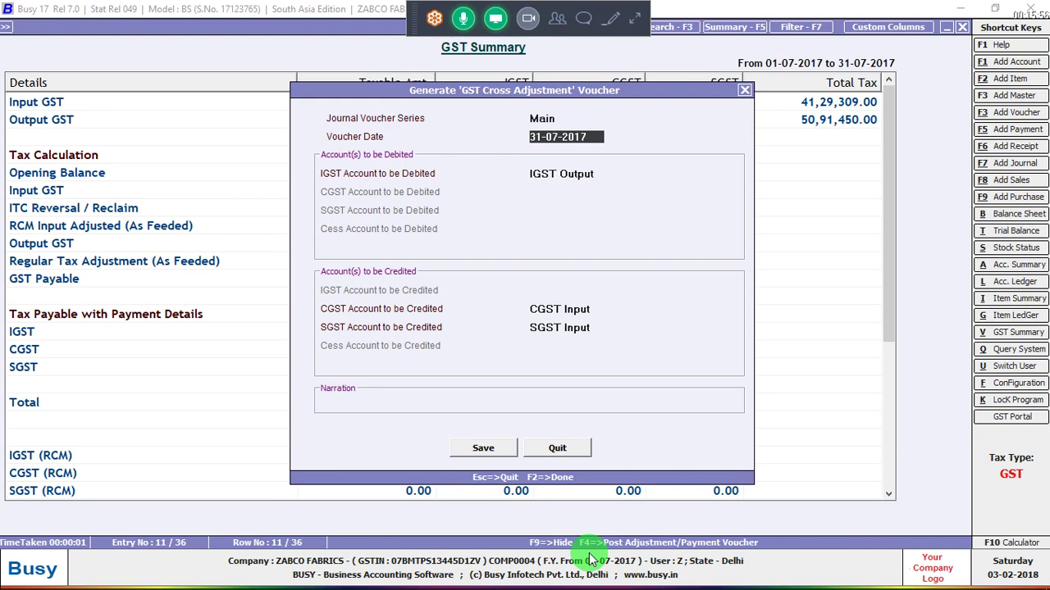
key("Return")
key("Return")
key("Return")
key("Return")
key("Return")
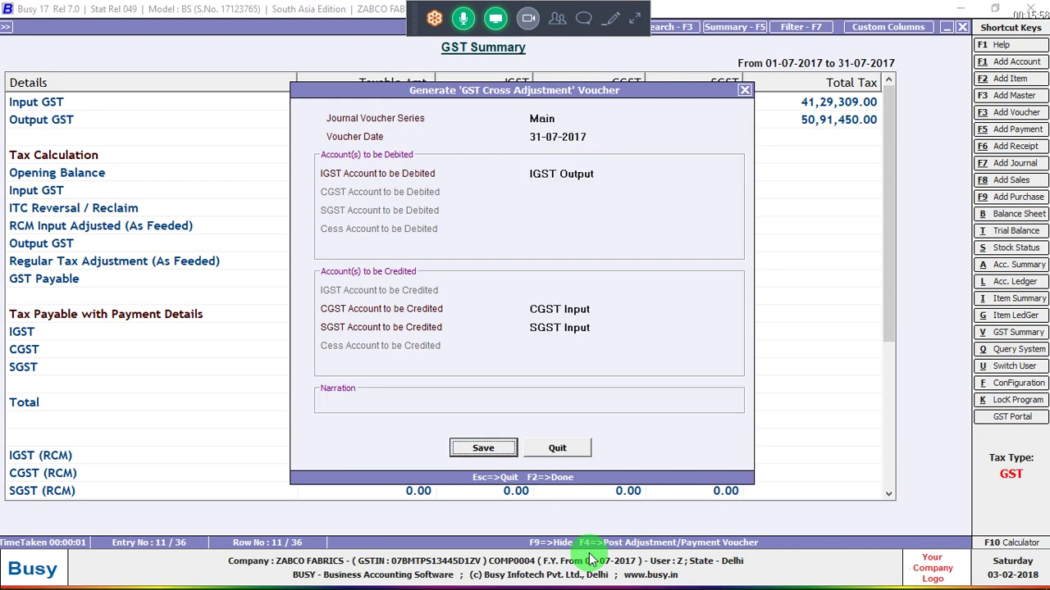
key("Return")
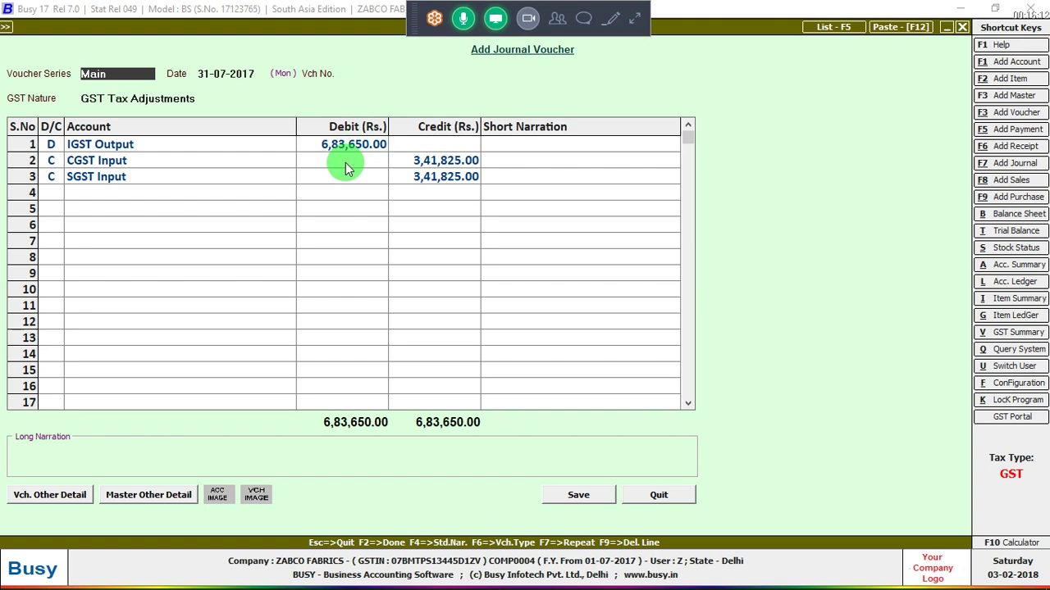
Leave the 6,83,650 cross-adjustment journal preview without posting it
key("F2")
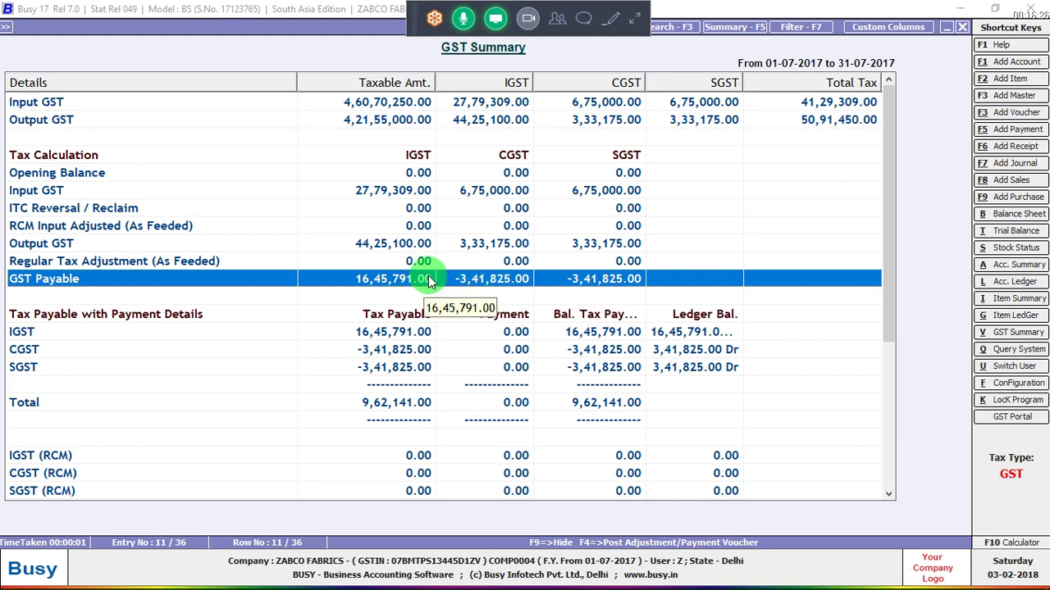
Post the 6,83,650 IGST-to-CGST/SGST journal with adjustment type Cross Adjustment
key("F4")
key("Tab")
key("Tab")
key("Tab")
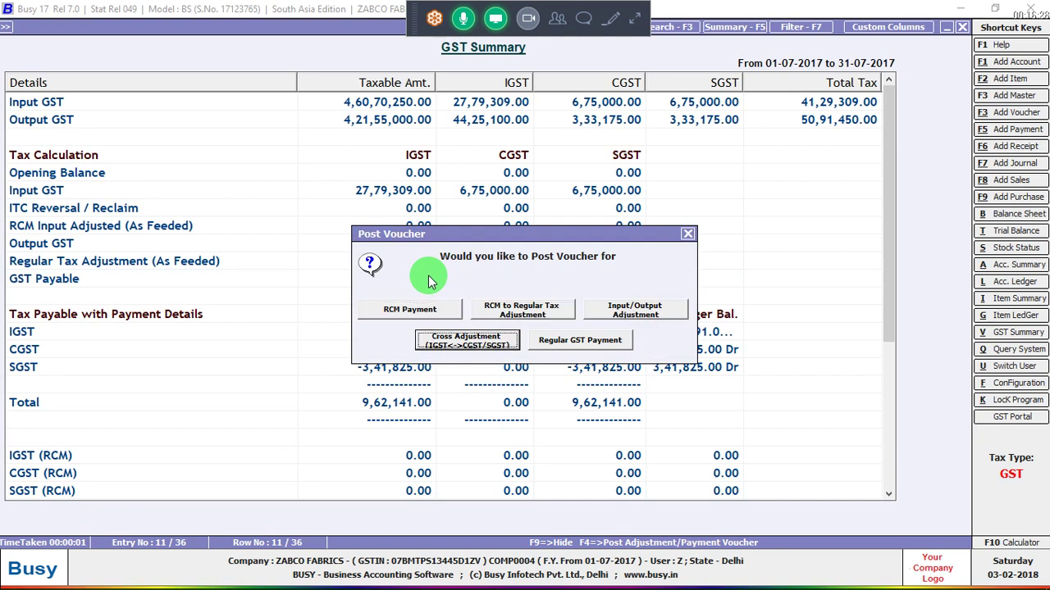
key("Return")
key("Return")
key("Return")
key("Return")
key("Return")
key("Return")
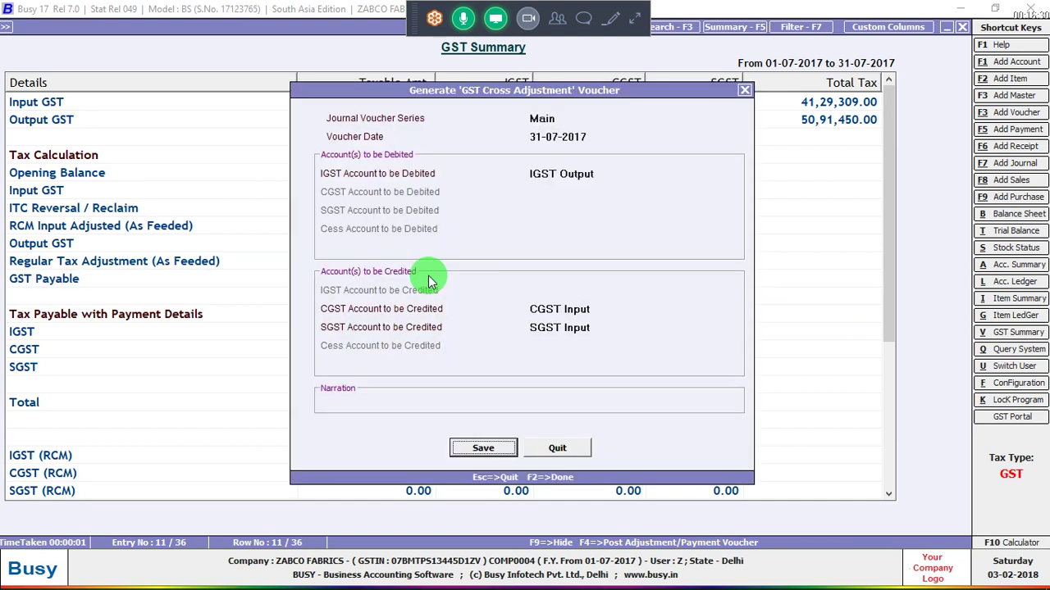
key("Return")
key("Return")
key("Return")
key("Return")
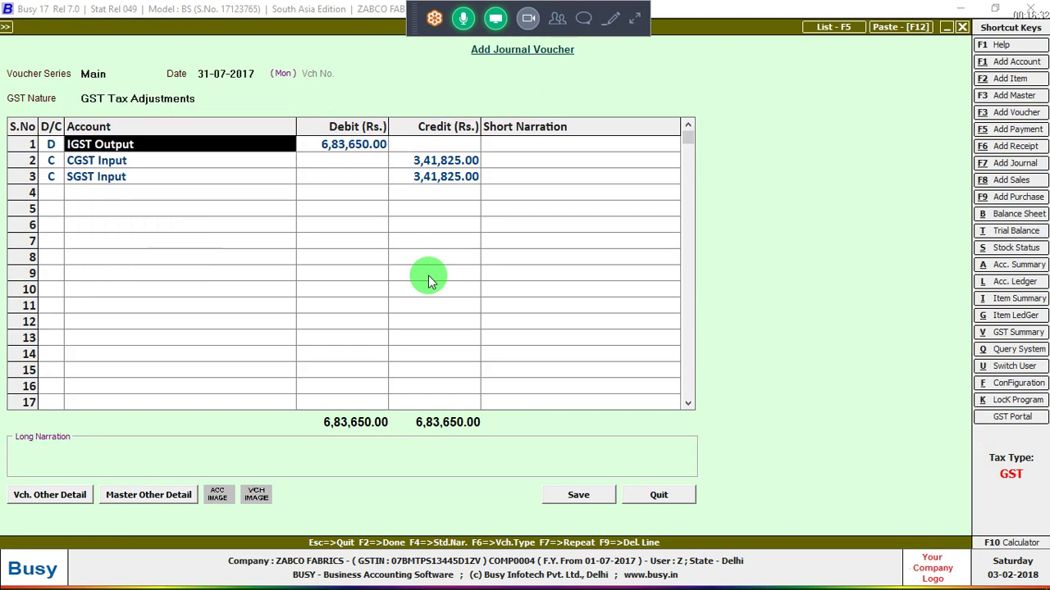
key("Return")
key("Return")
key("Return")
key("Return")
key("Return")
key("Return")
key("Return")
key("Return")
key("Return")
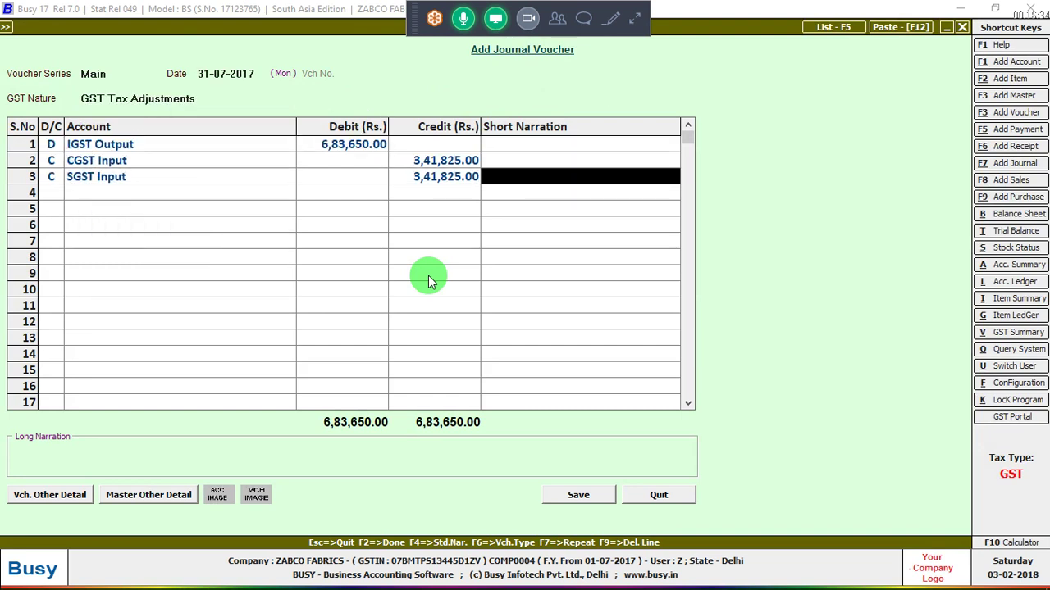
key("Return")
key("Return")
key("Return")
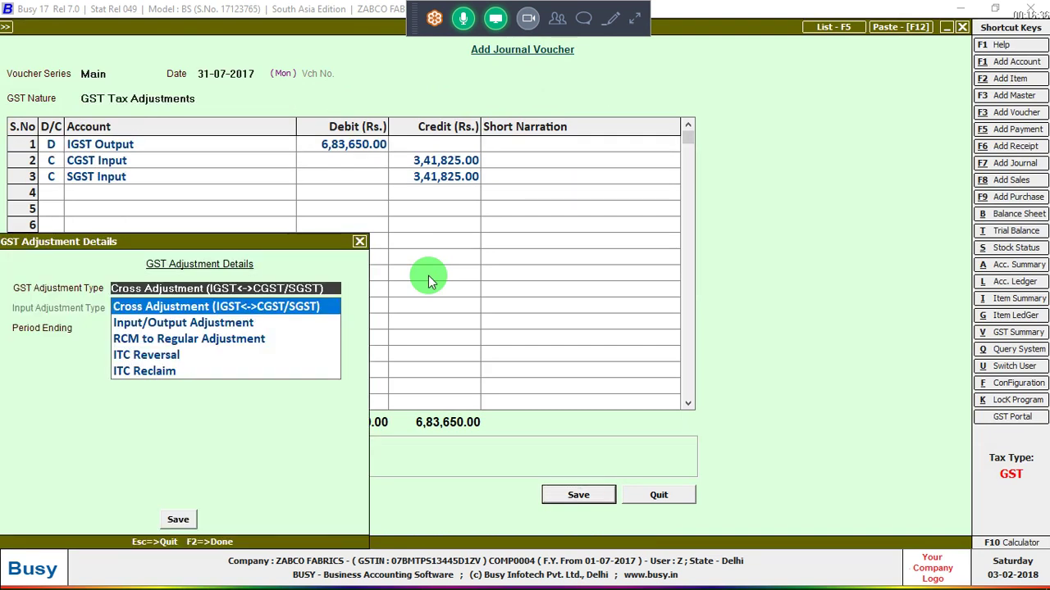
key("Return")
key("Return")
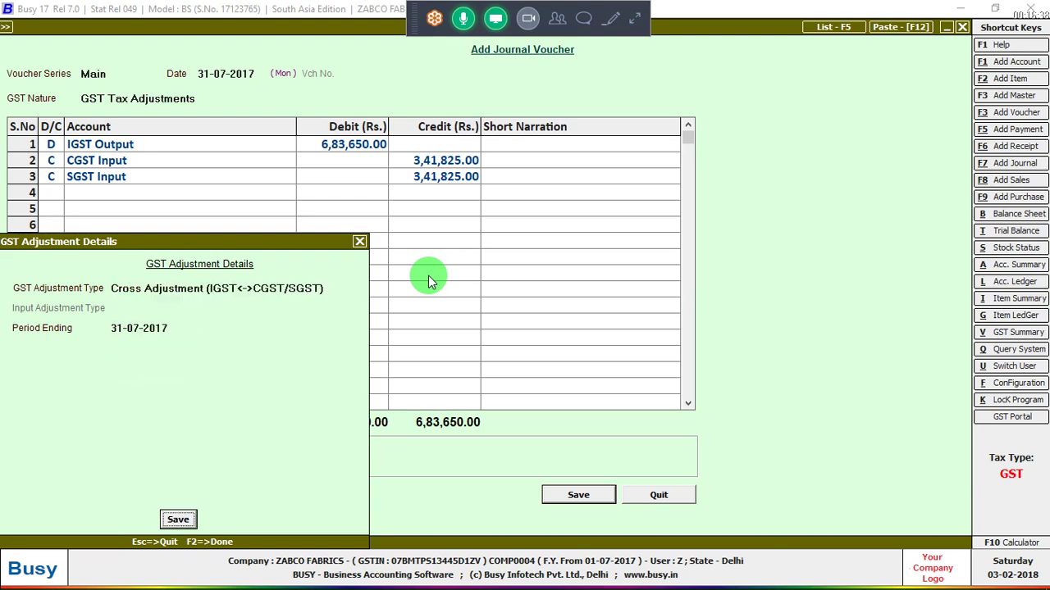
key("Return")
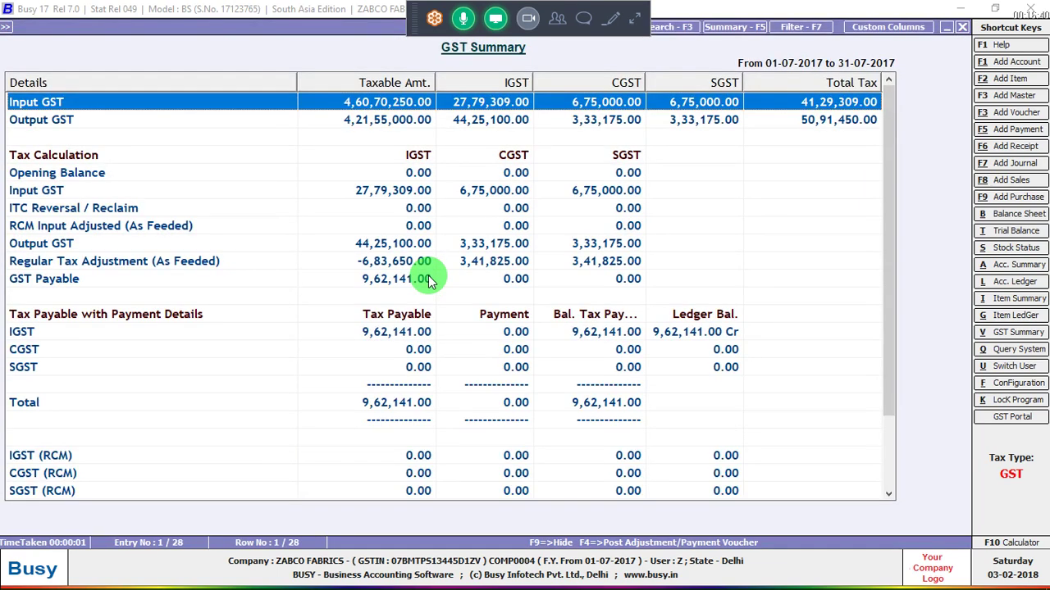
key("Down")
key("Down")
key("Down")
key("Down")
key("Down")
key("Down")
key("Down")
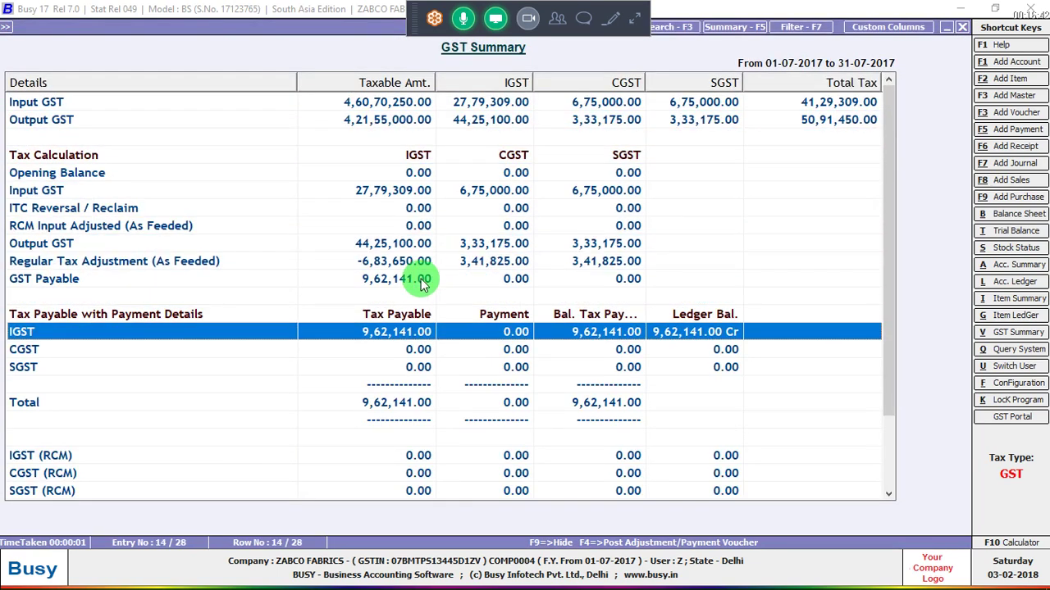
Review the GST Payable and Output GST rows showing the -6,83,650 IGST adjustment
left_click(413, 281)
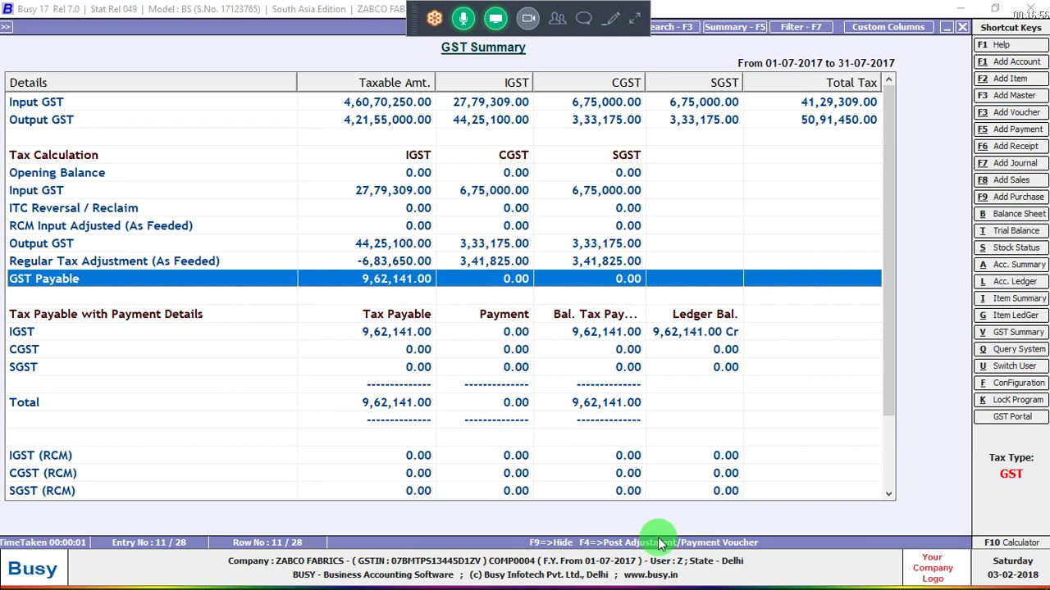
left_click(872, 576)
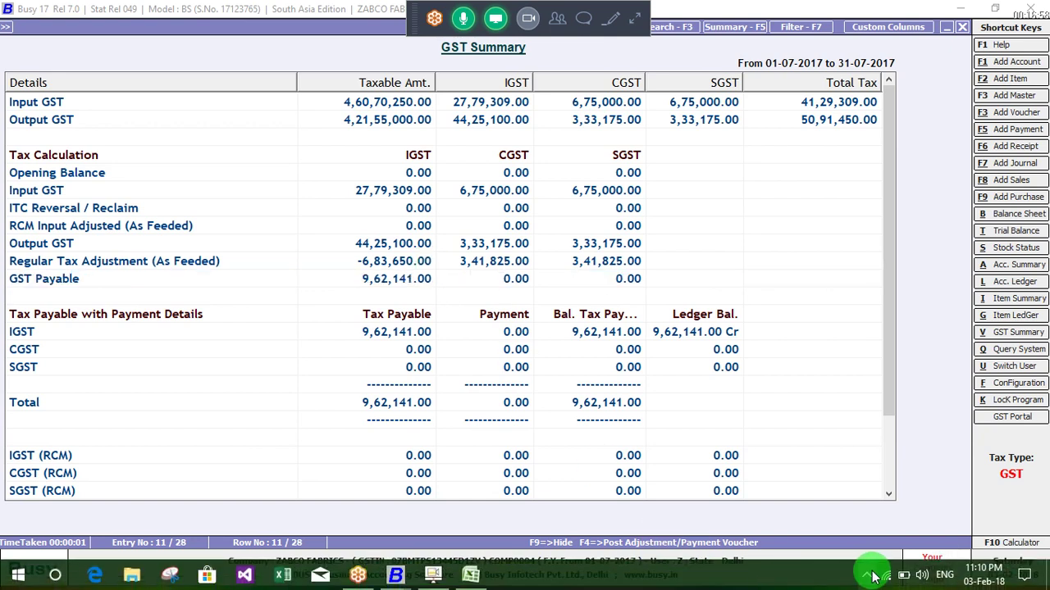
left_click(779, 442)
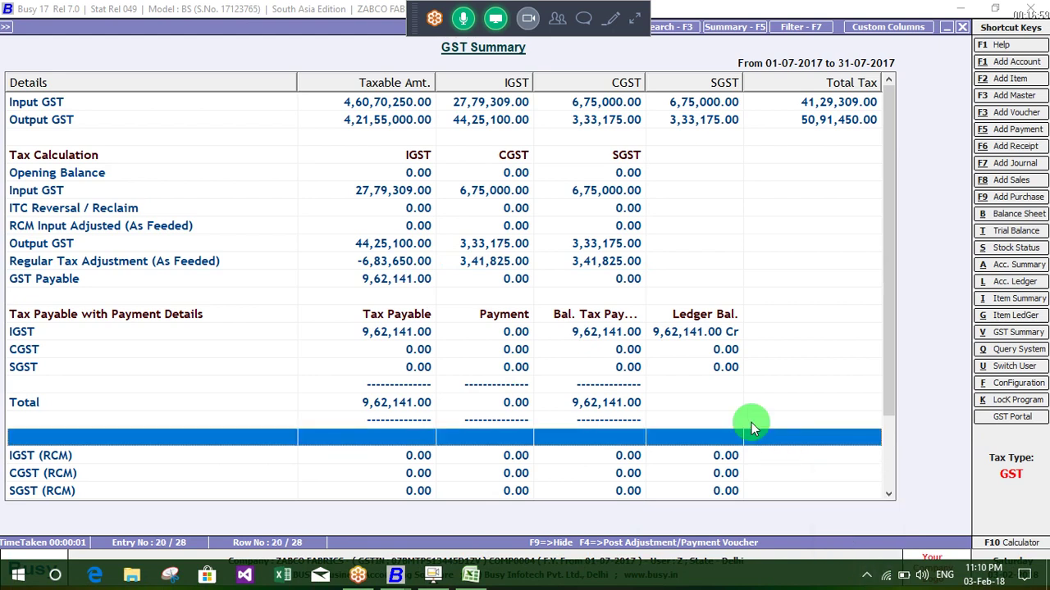
left_click(639, 284)
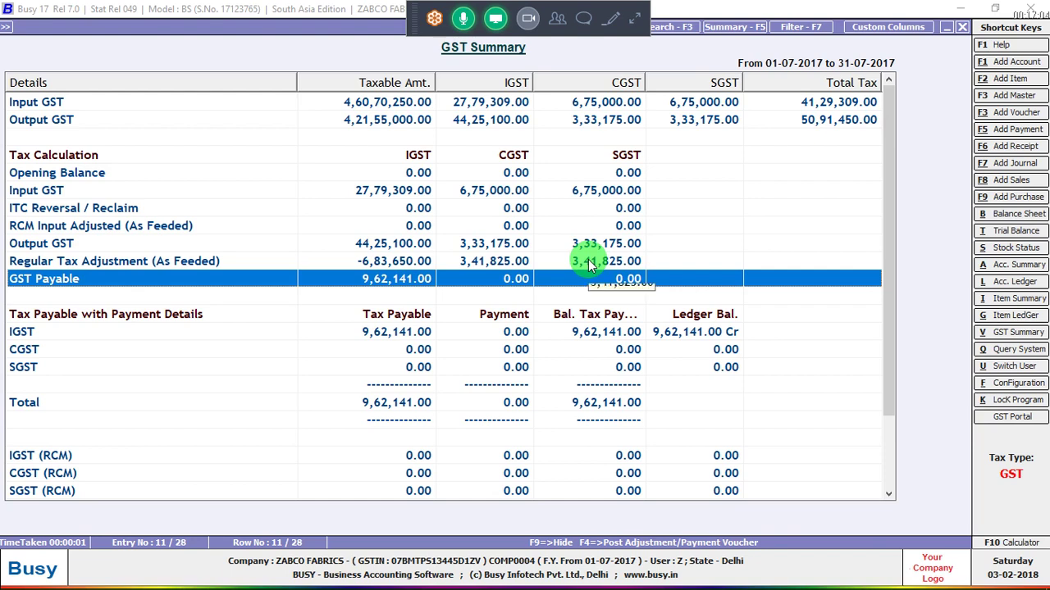
left_click(470, 245)
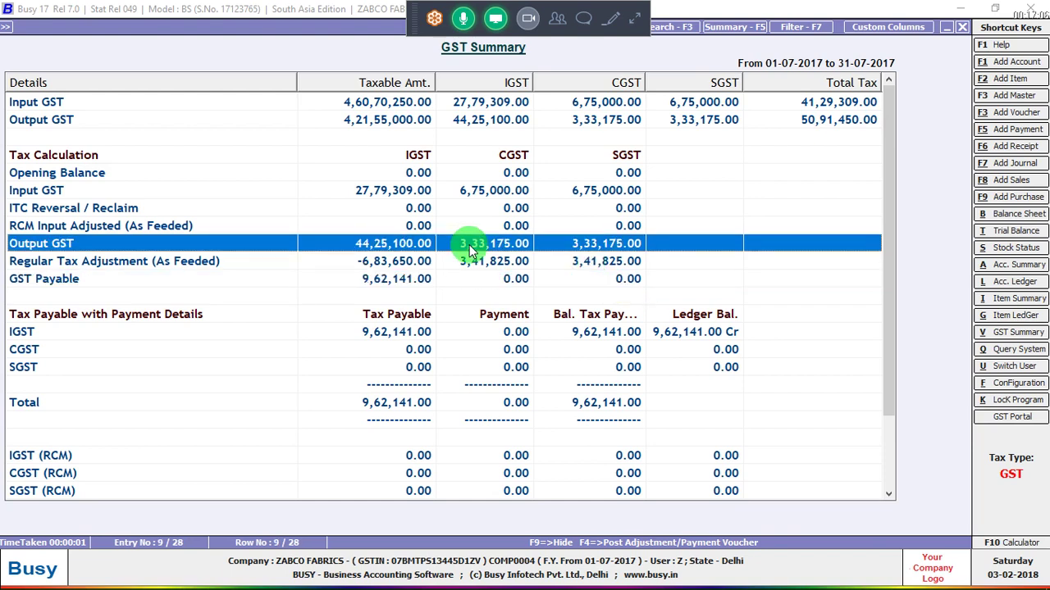
Close the GST Summary report, its options and the GST Summaries menu group
key("Escape")
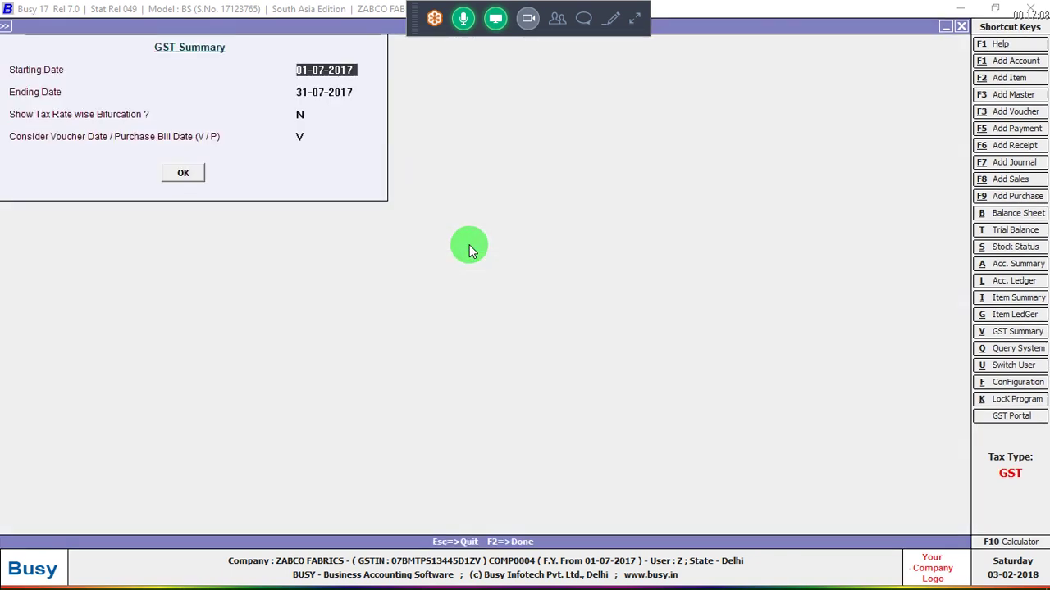
key("Escape")
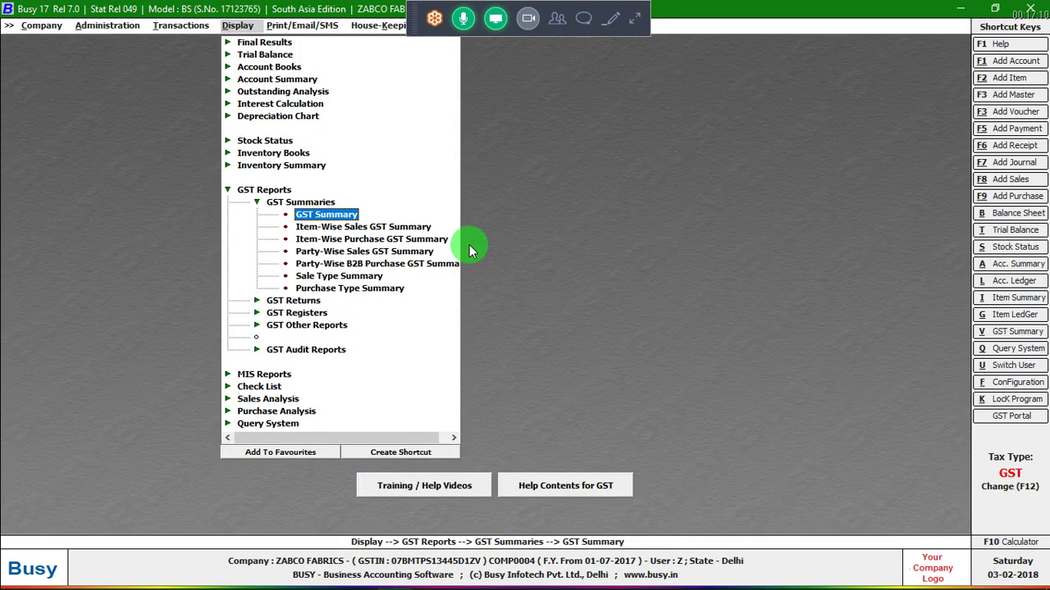
key("Escape")
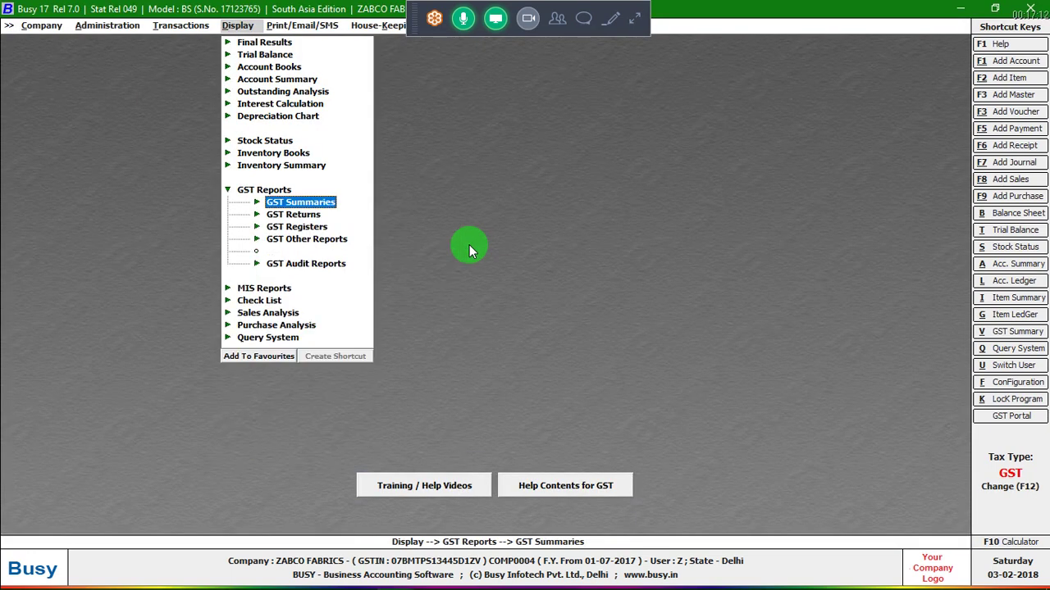
key("Down")
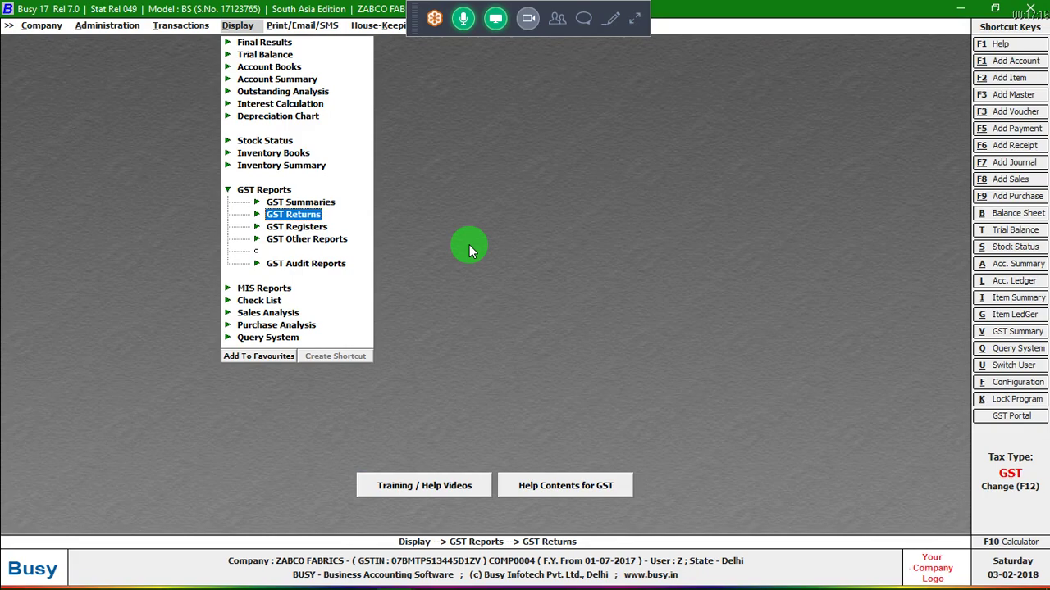
Show the desktop and open the screen recorder's tray menu to quit it
key("super+d")
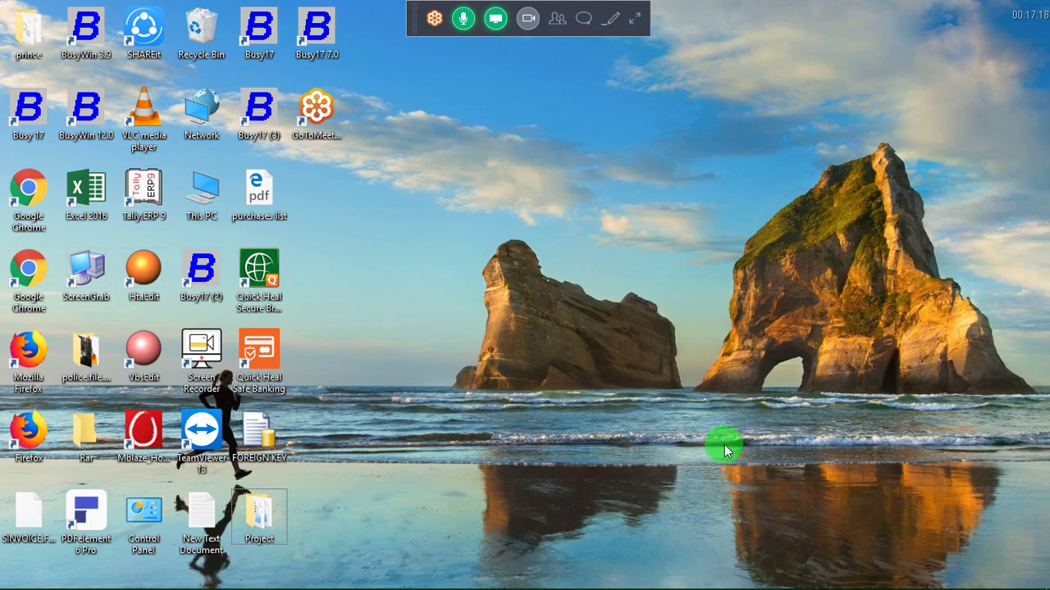
left_click(869, 577)
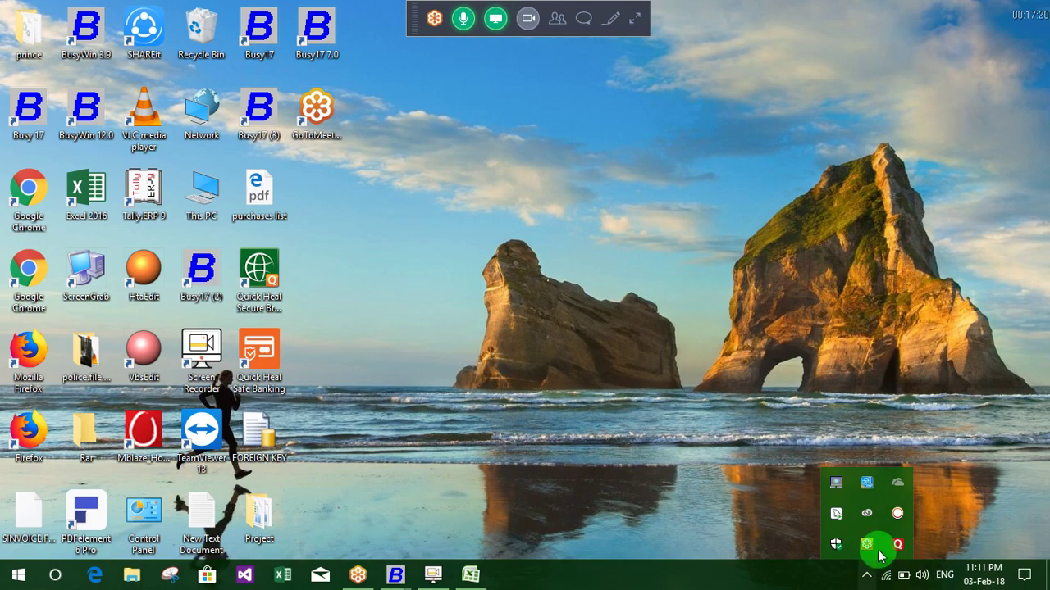
right_click(897, 517)
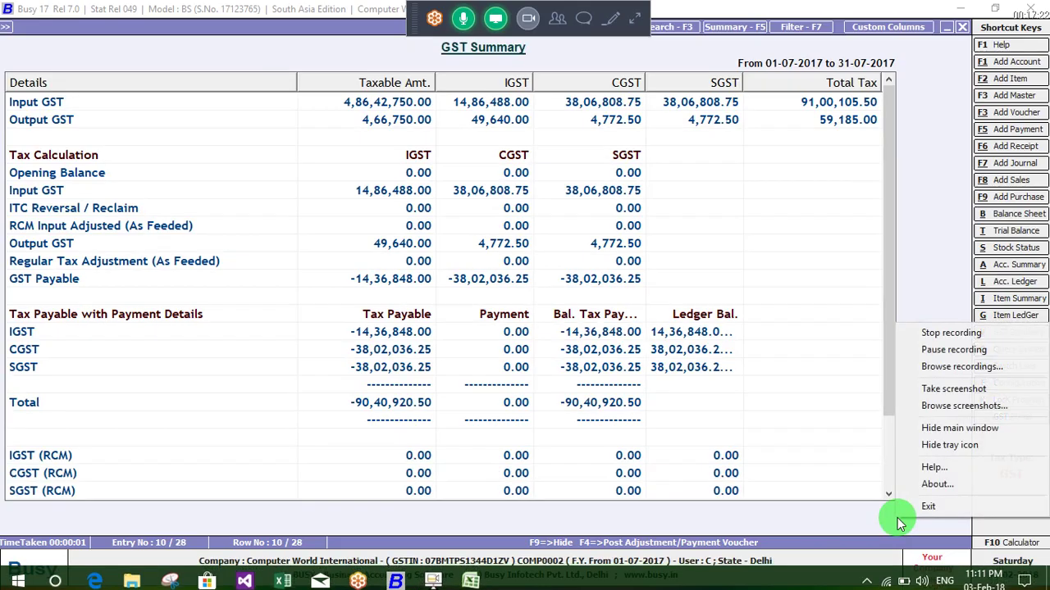